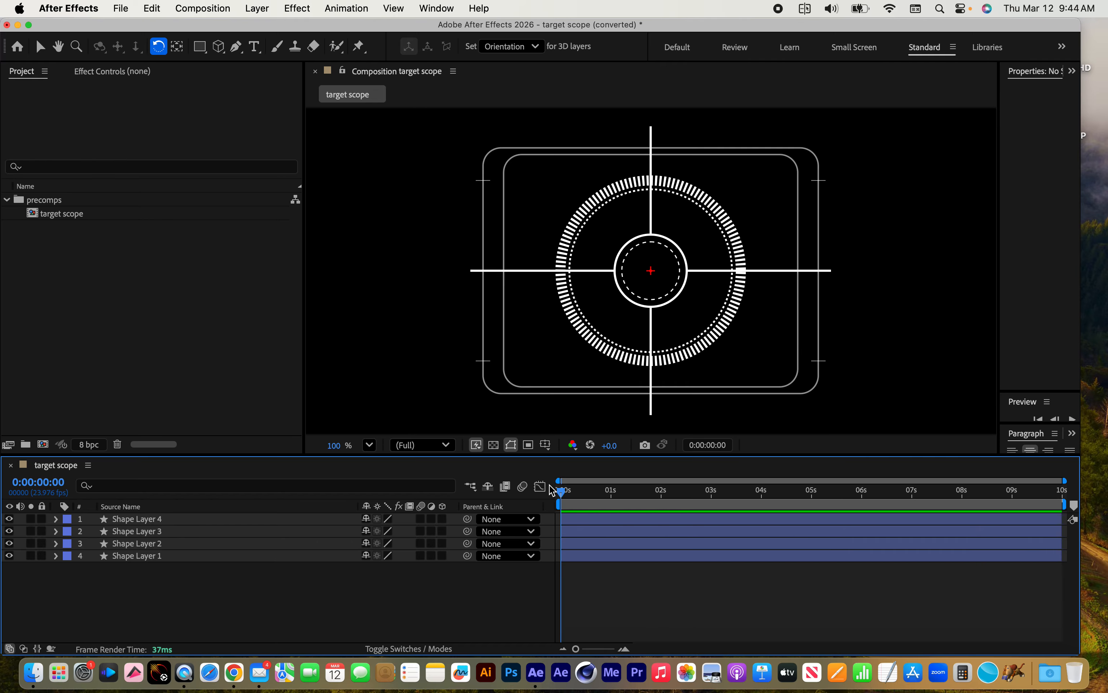
# Preview the existing target scope composition and start a new project without saving its changes
pyautogui.press('space')
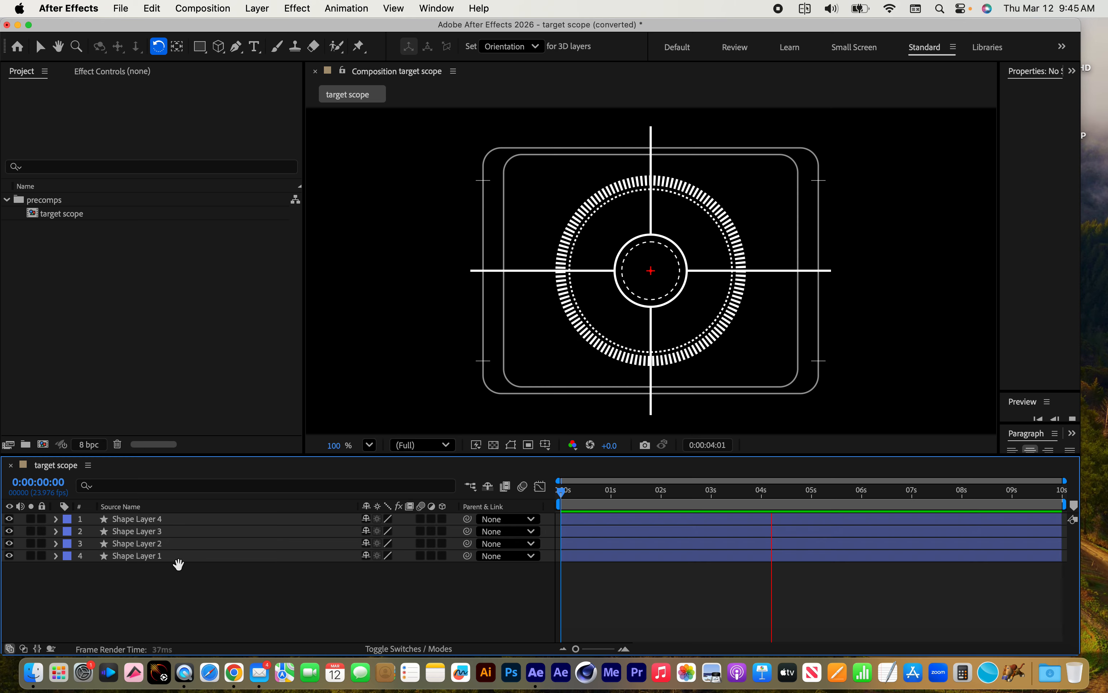
pyautogui.press('space')
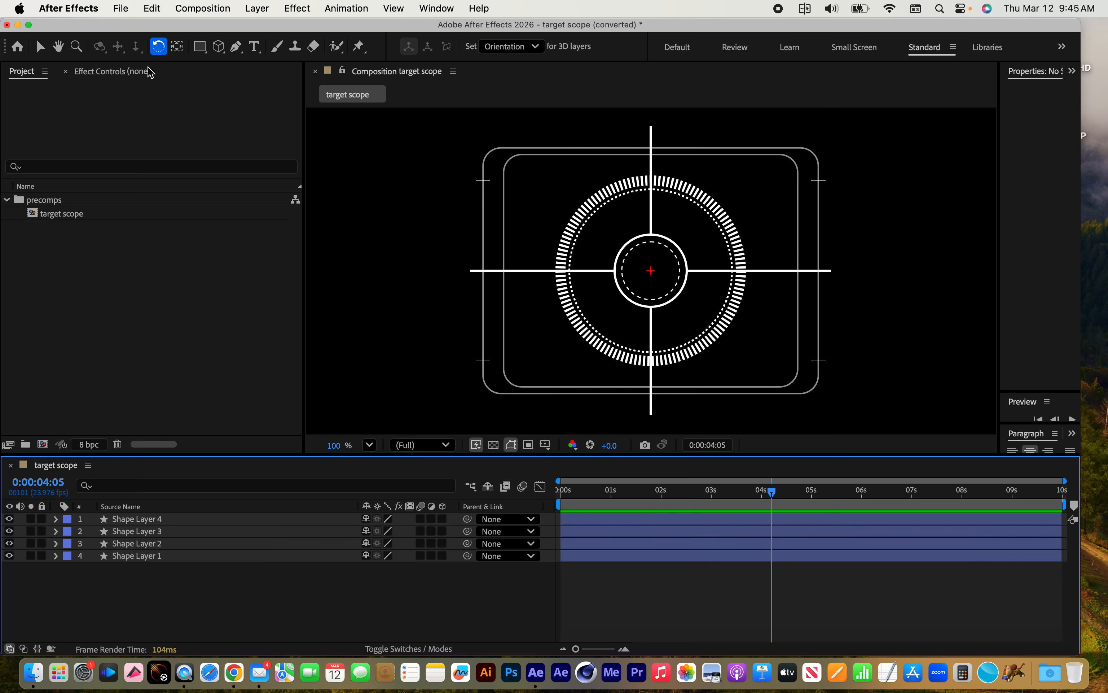
pyautogui.click(118, 7)
pyautogui.moveTo(119, 29)
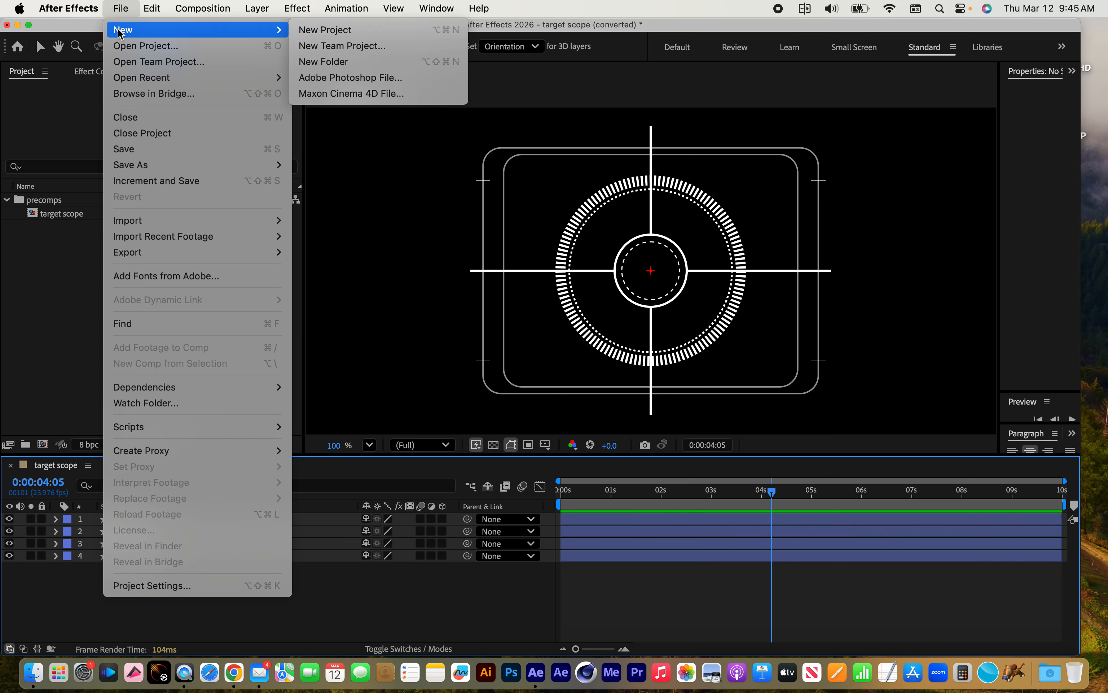
pyautogui.click(321, 31)
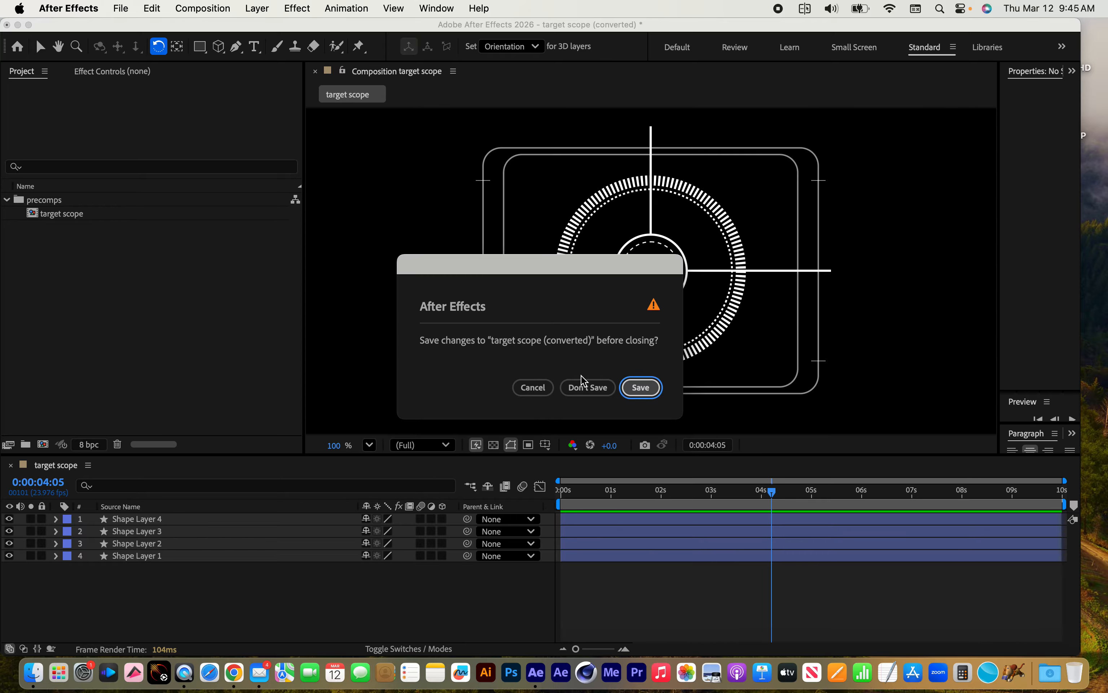
pyautogui.click(586, 387)
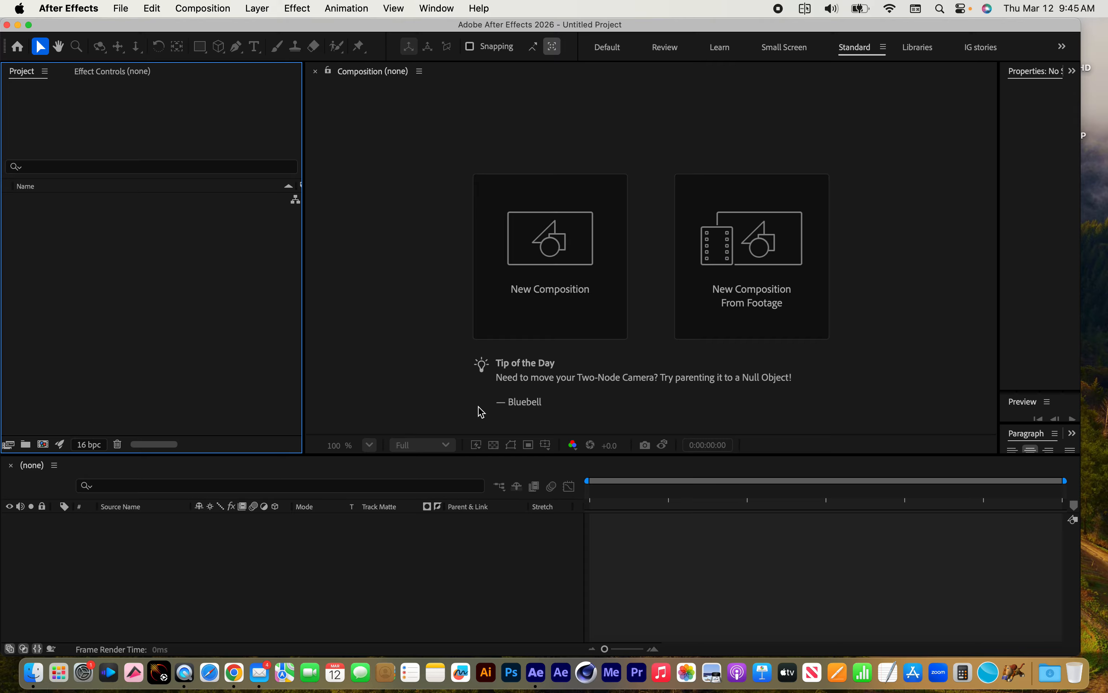
# Create a composition named target scope with the HD 1920x1080 29.97 fps preset and a 10-second duration
pyautogui.click(43, 444)
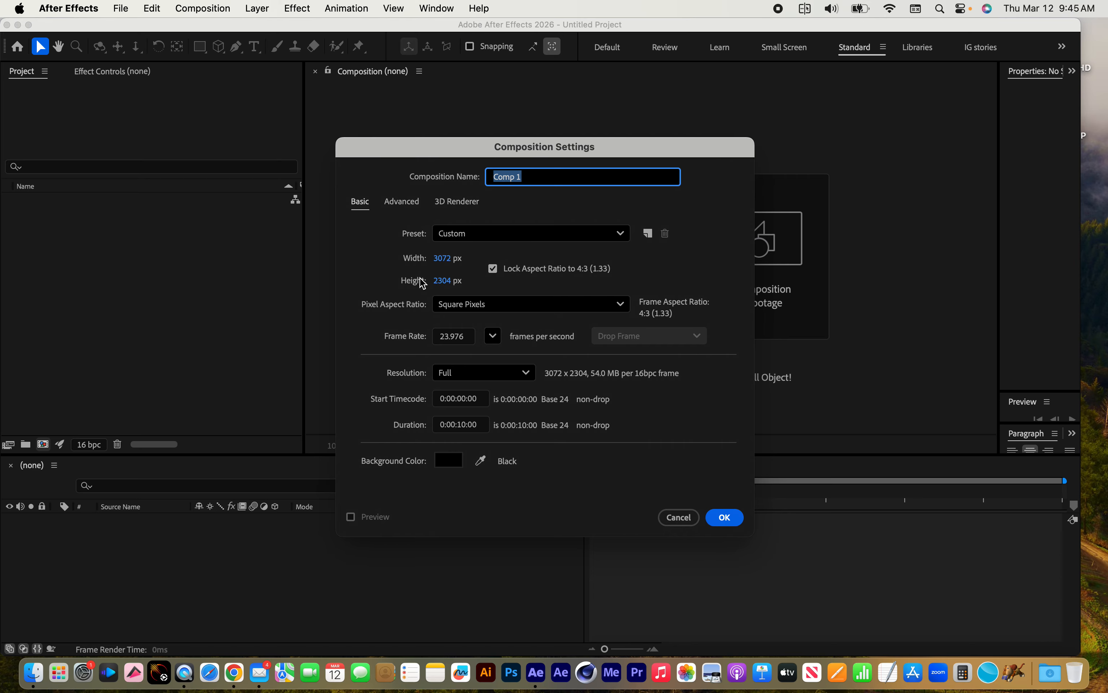
pyautogui.write('target scope')
pyautogui.click(547, 236)
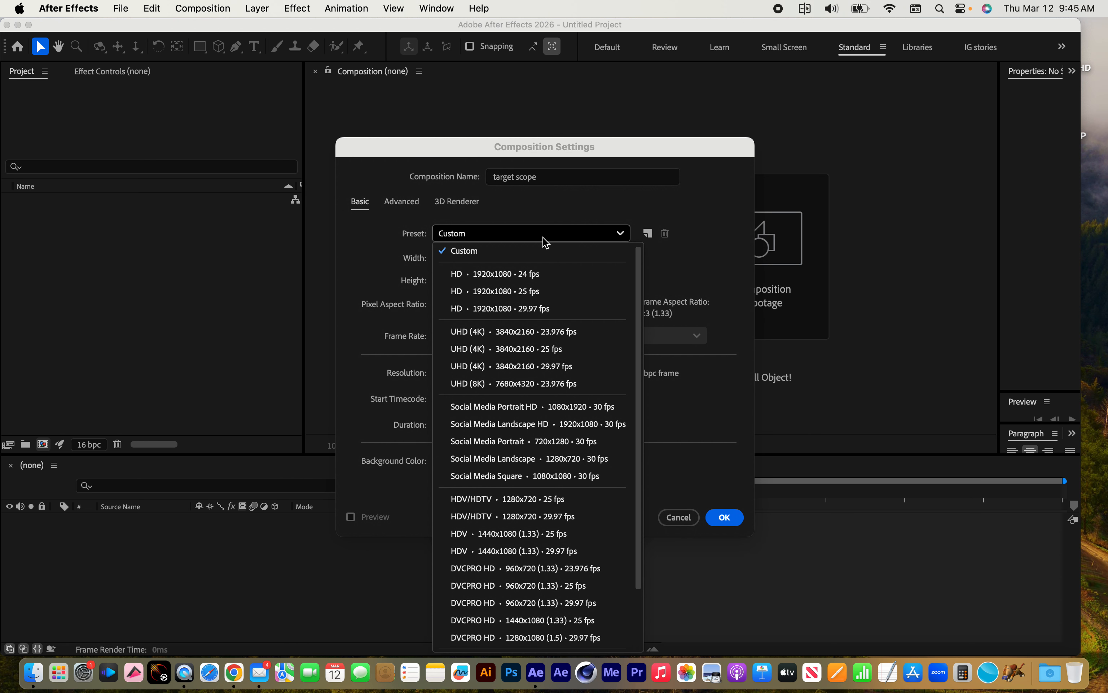
pyautogui.click(545, 310)
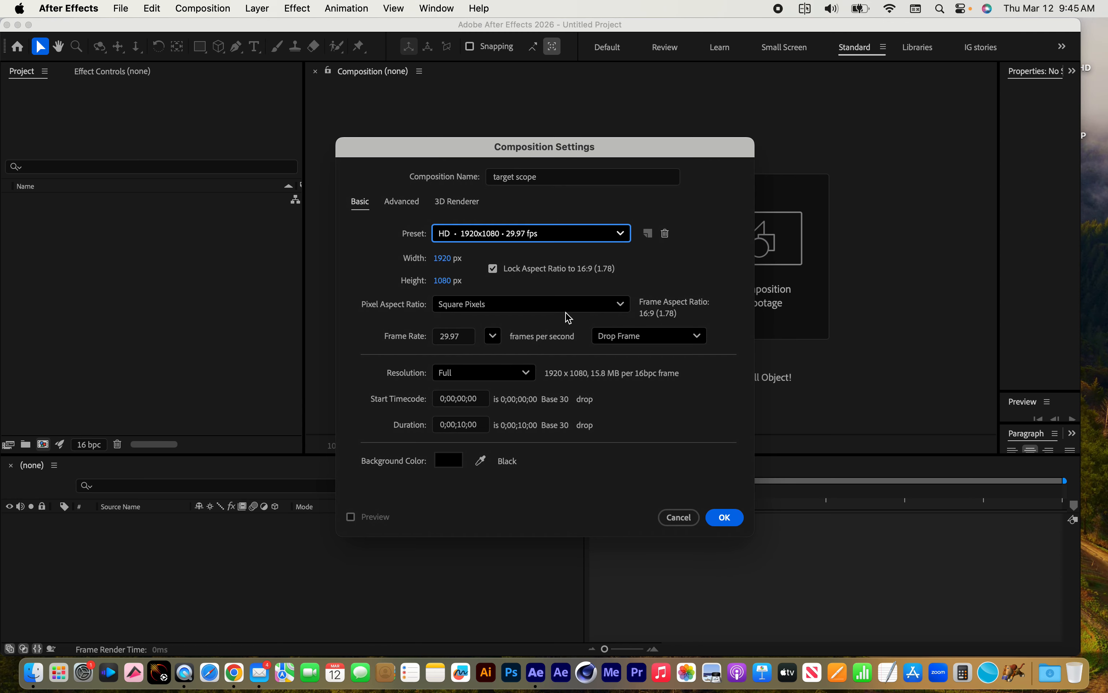
pyautogui.click(481, 431)
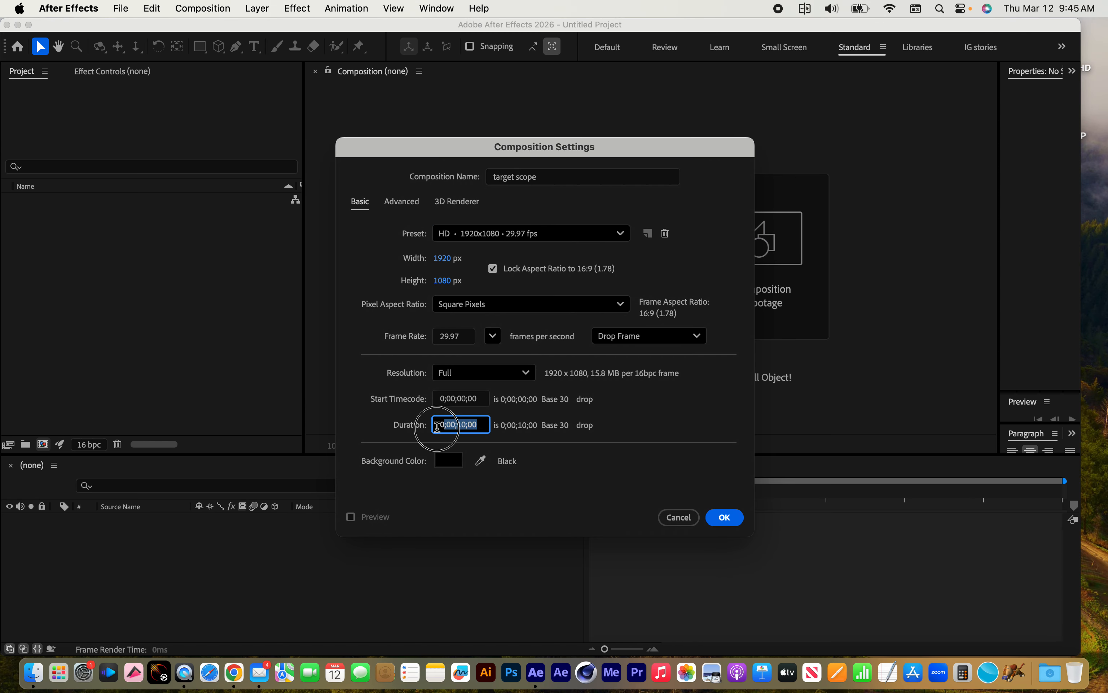
pyautogui.click(725, 517)
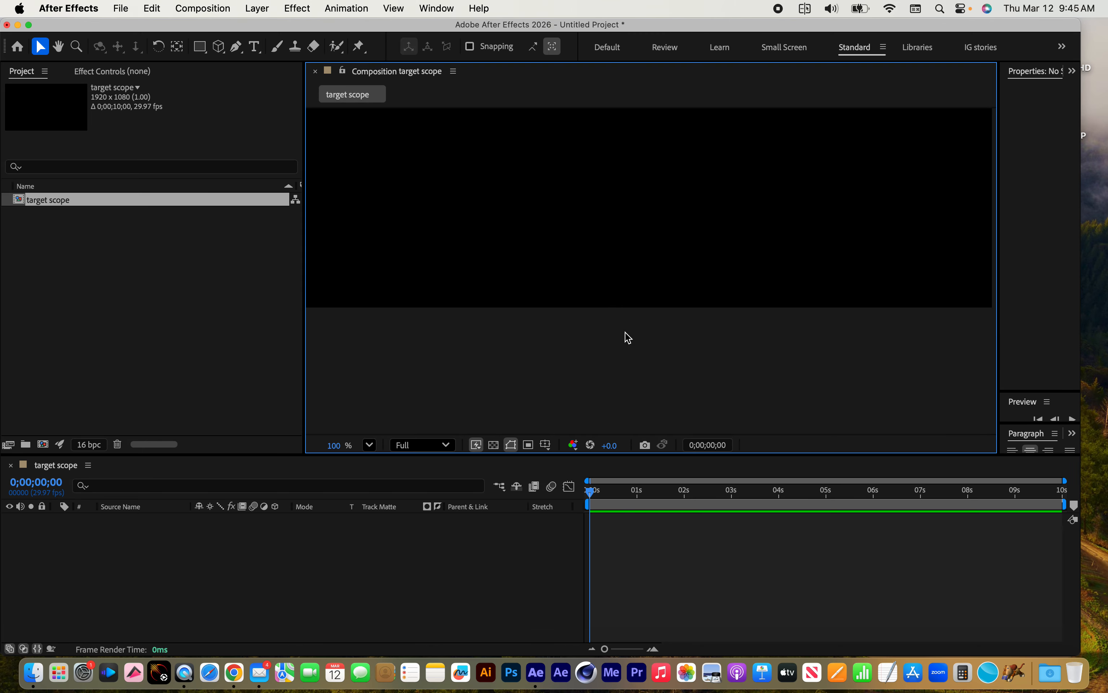
# Draw a yellow-filled rectangle toward the left of the empty frame with the Rectangle tool, and delete its shape layer
pyautogui.press(',')
pyautogui.press(',')
pyautogui.press(',')
pyautogui.press(',')
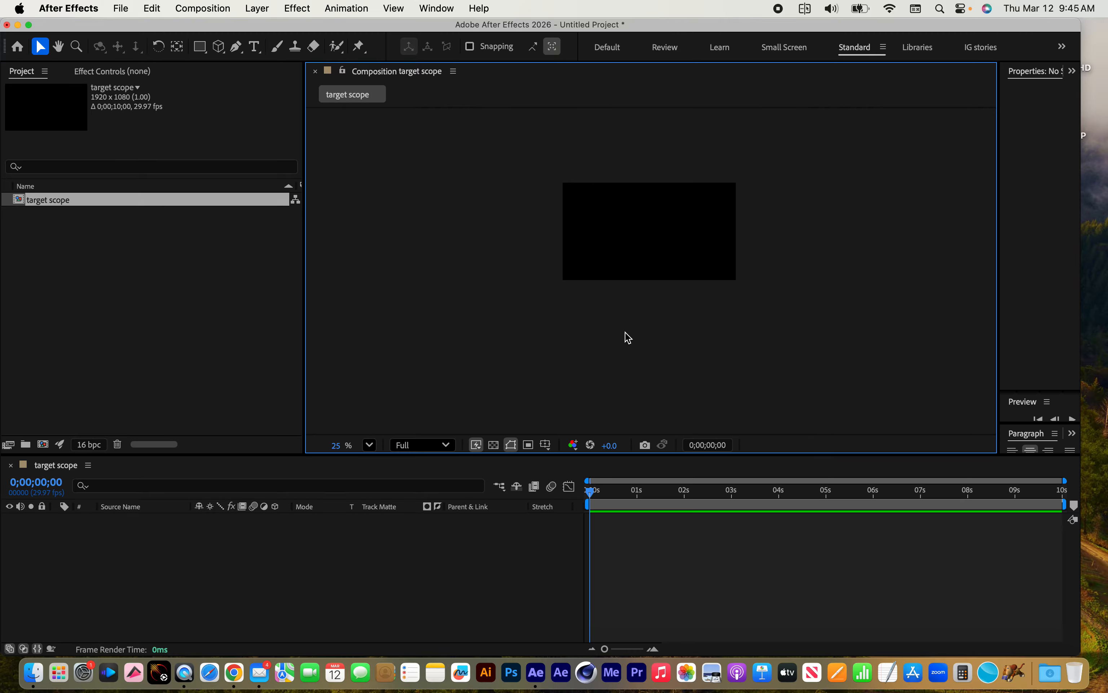
pyautogui.press('h')
pyautogui.moveTo(668, 270); pyautogui.dragTo(615, 319)
pyautogui.press('v')
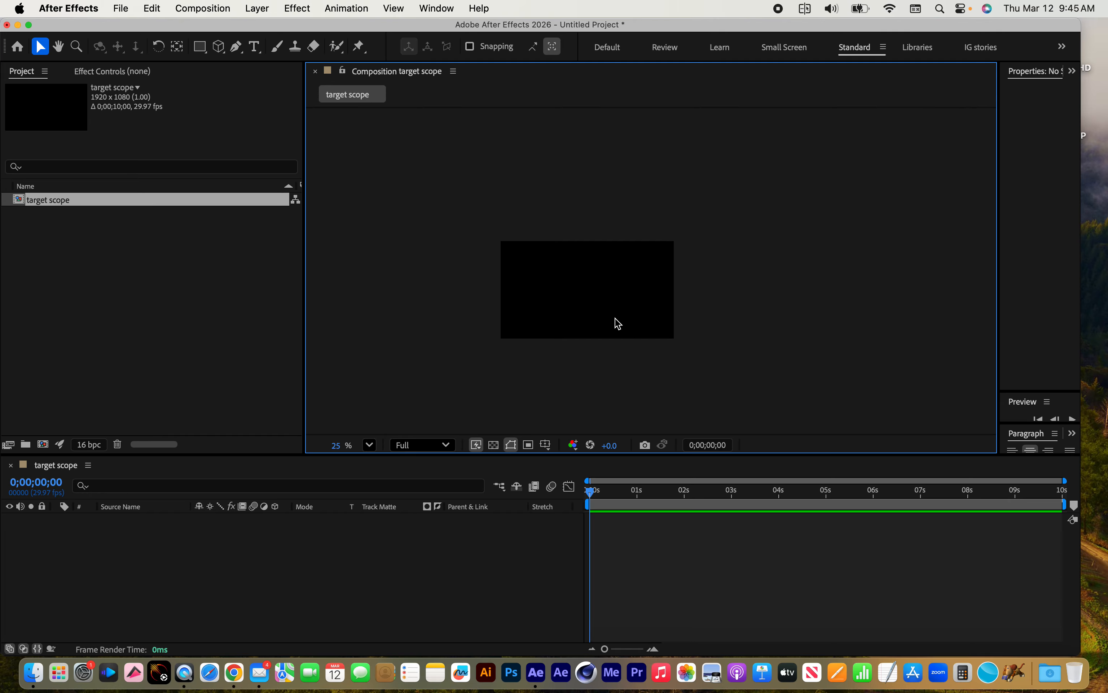
pyautogui.press('.')
pyautogui.press('space')
pyautogui.moveTo(502, 344); pyautogui.dragTo(587, 301)
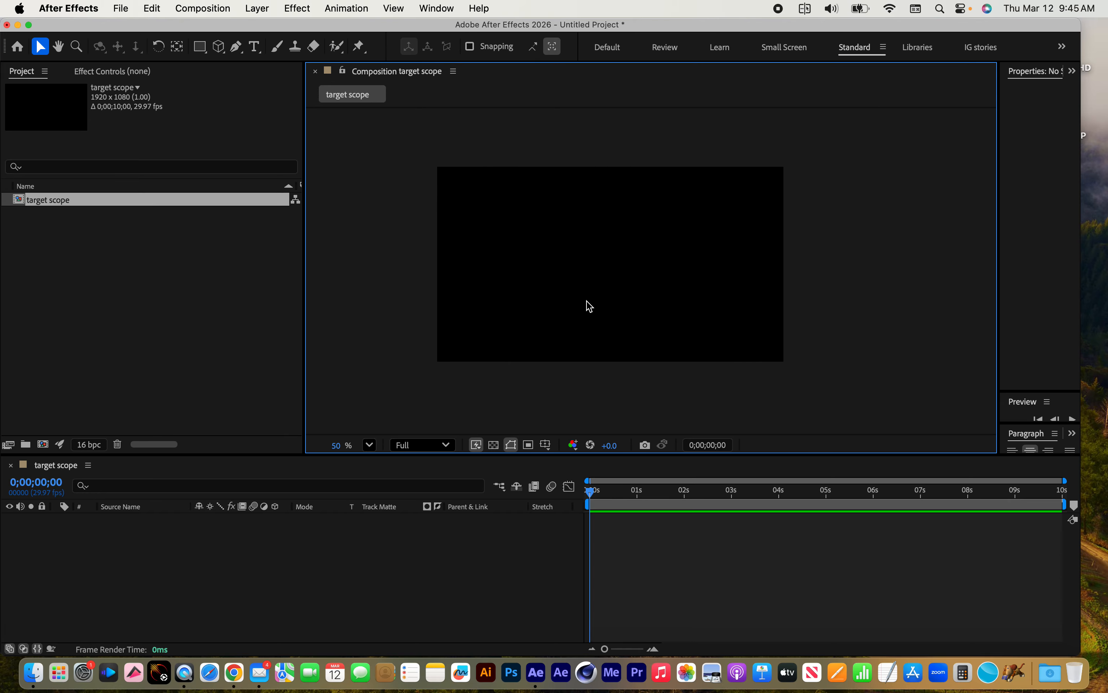
pyautogui.click(201, 48)
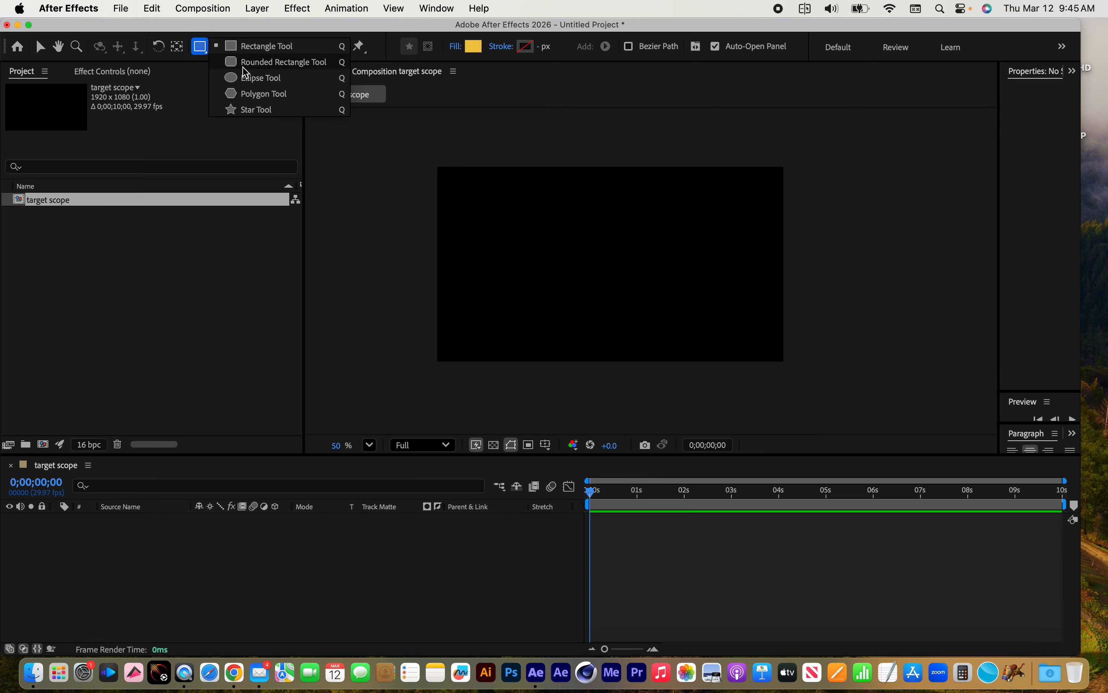
pyautogui.click(257, 49)
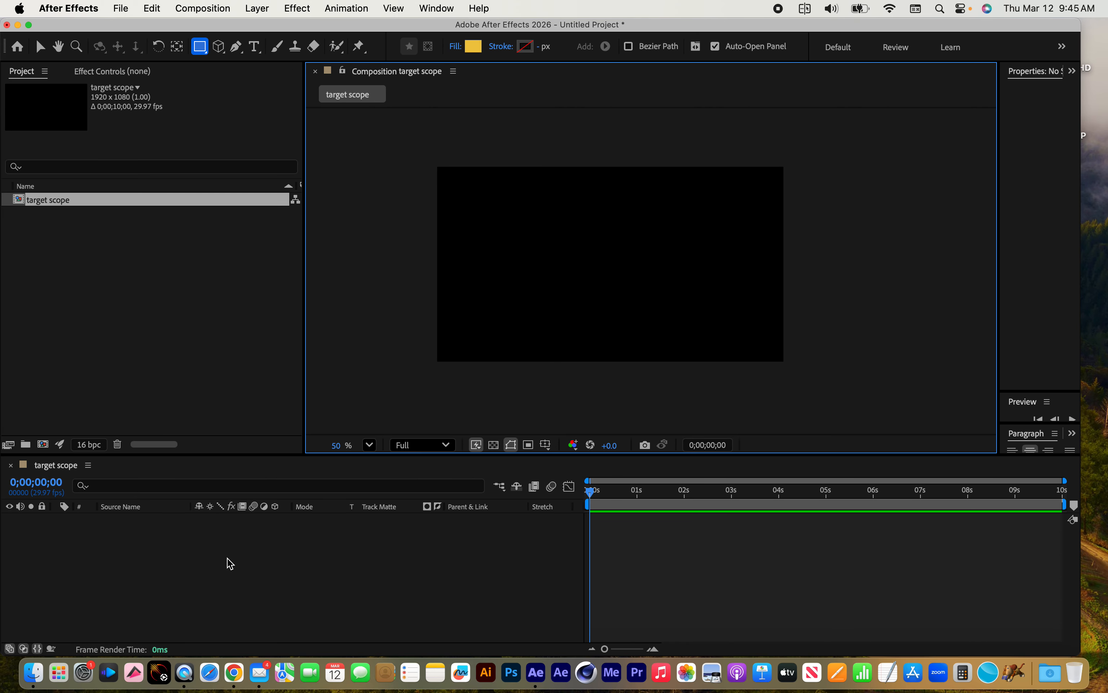
pyautogui.click(516, 220)
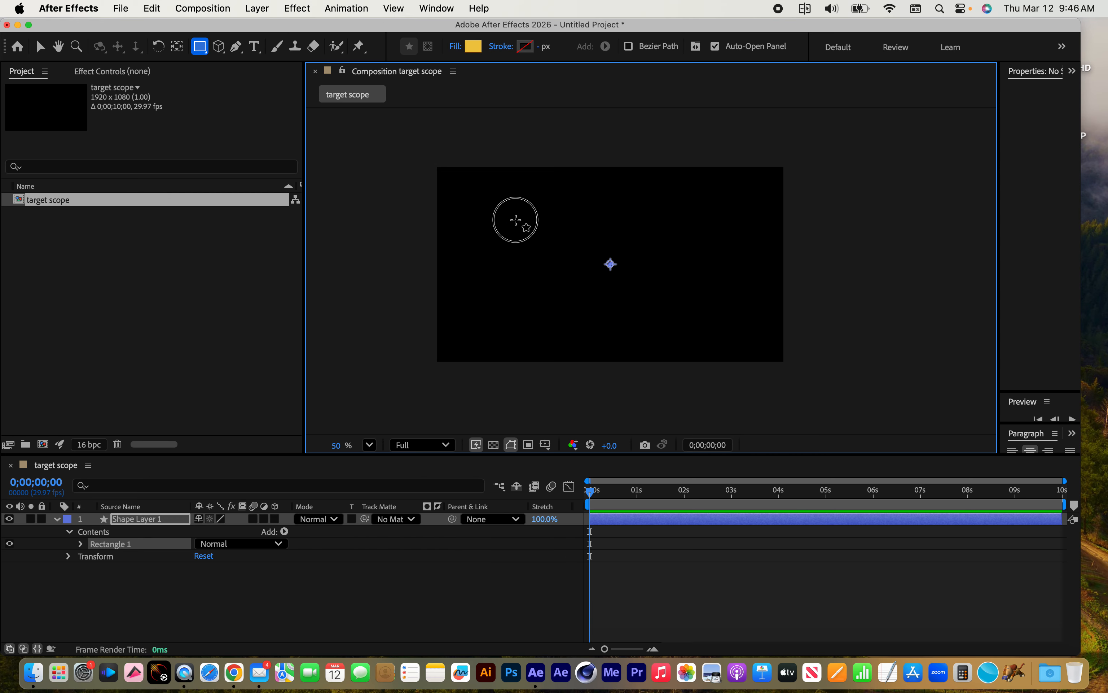
pyautogui.moveTo(516, 221); pyautogui.dragTo(618, 290)
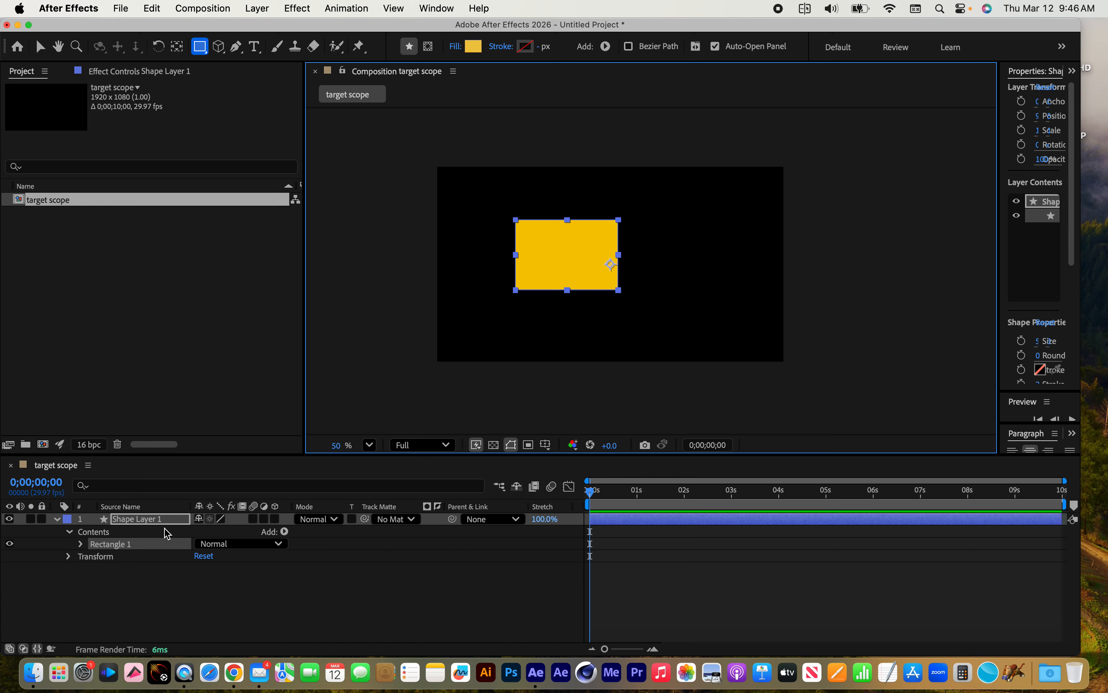
pyautogui.click(145, 522)
pyautogui.press('Delete')
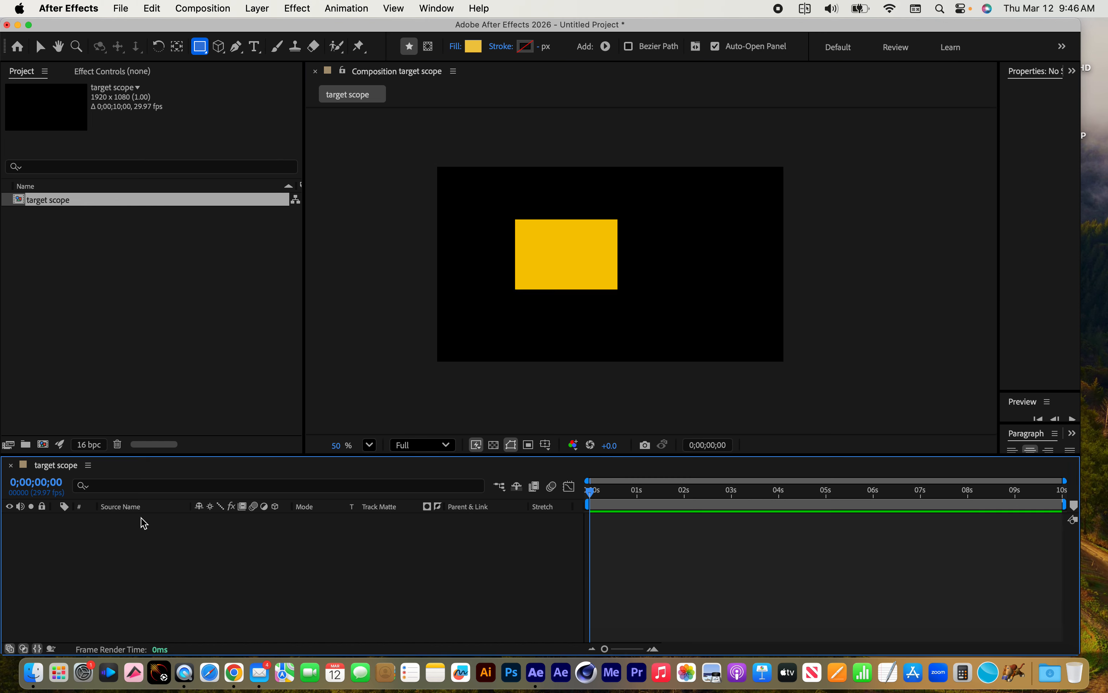
# Draw a closed, curved yellow shape with four points using the Pen tool, and delete its shape layer
pyautogui.click(236, 51)
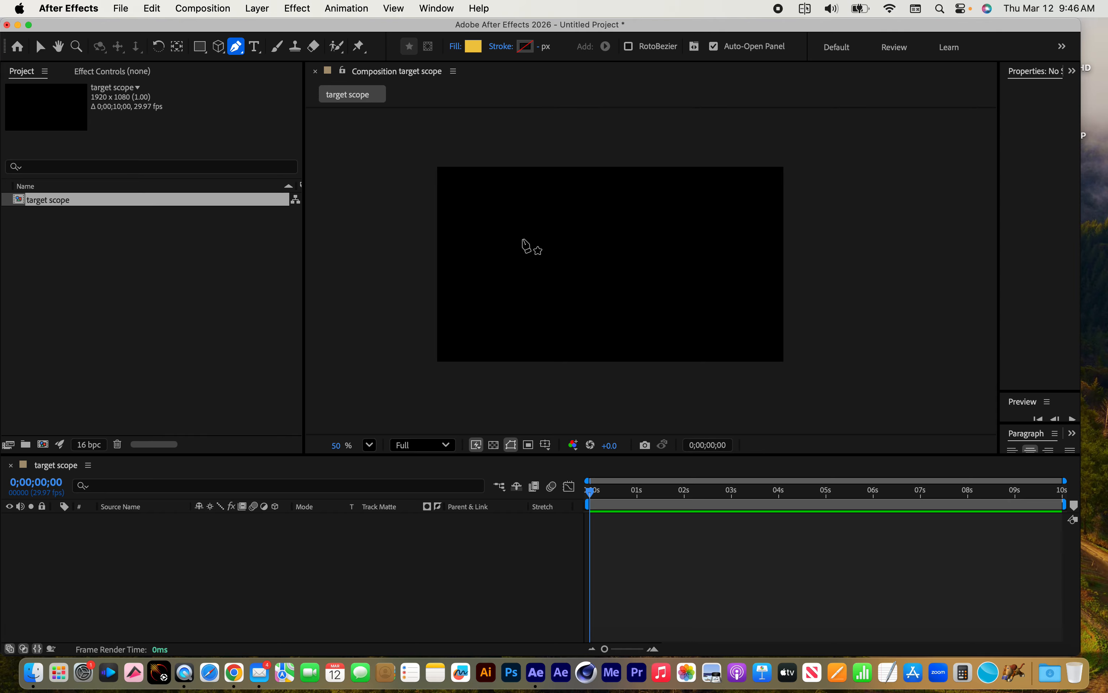
pyautogui.click(537, 236)
pyautogui.moveTo(512, 288); pyautogui.dragTo(603, 318)
pyautogui.moveTo(582, 235); pyautogui.dragTo(566, 227)
pyautogui.click(538, 235)
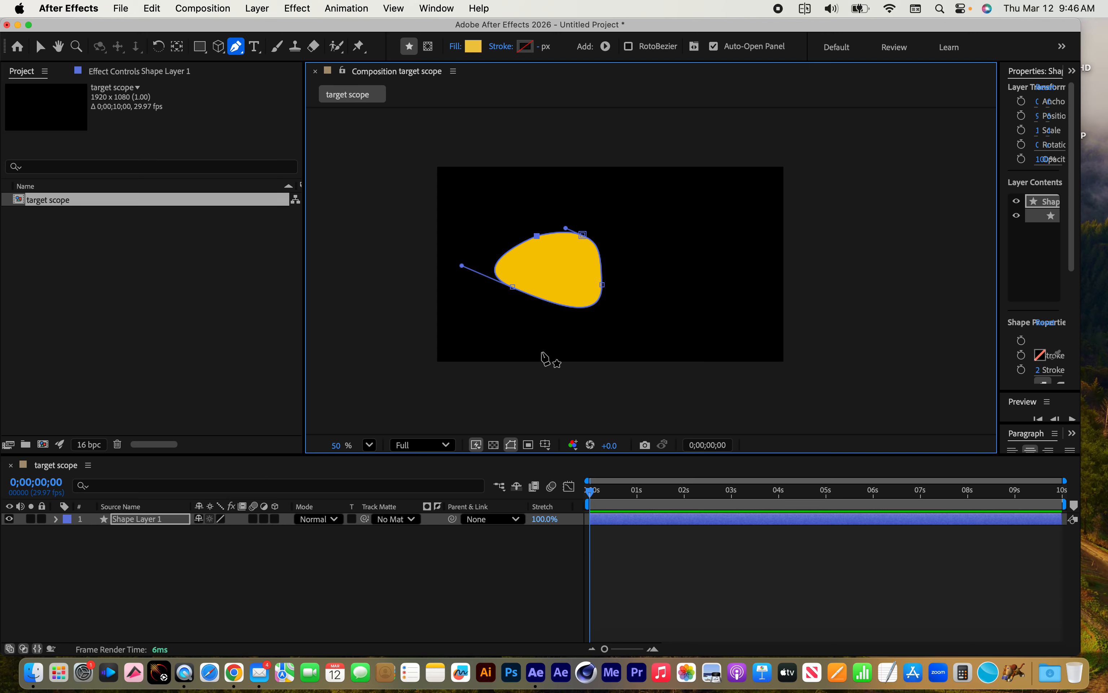
pyautogui.click(139, 524)
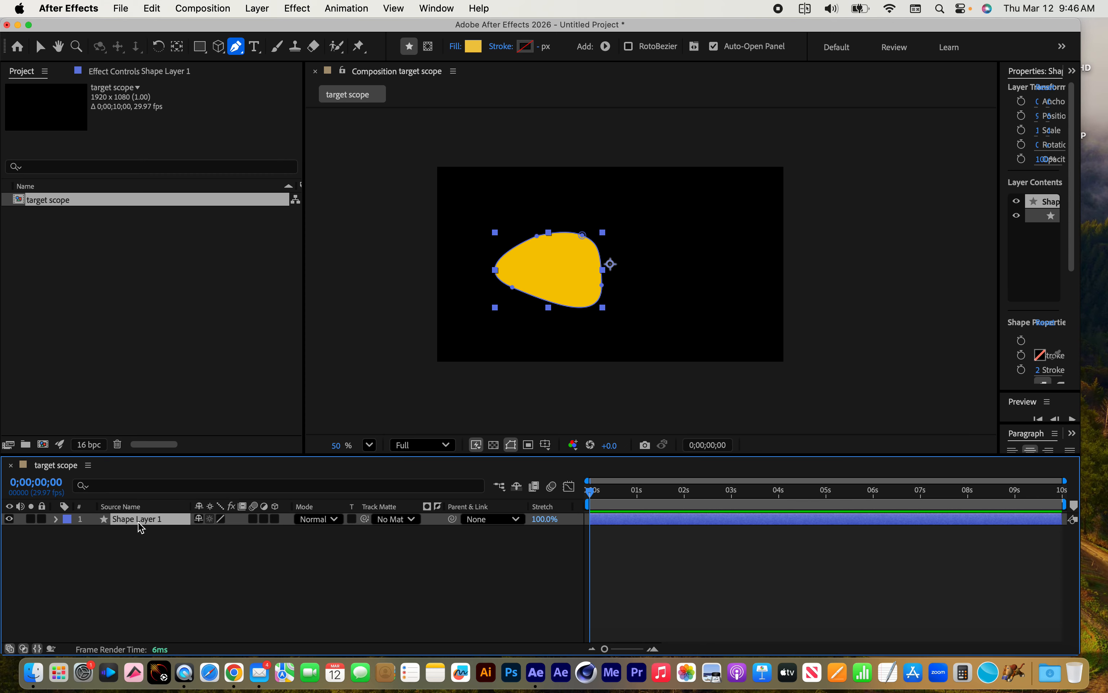
pyautogui.press('Delete')
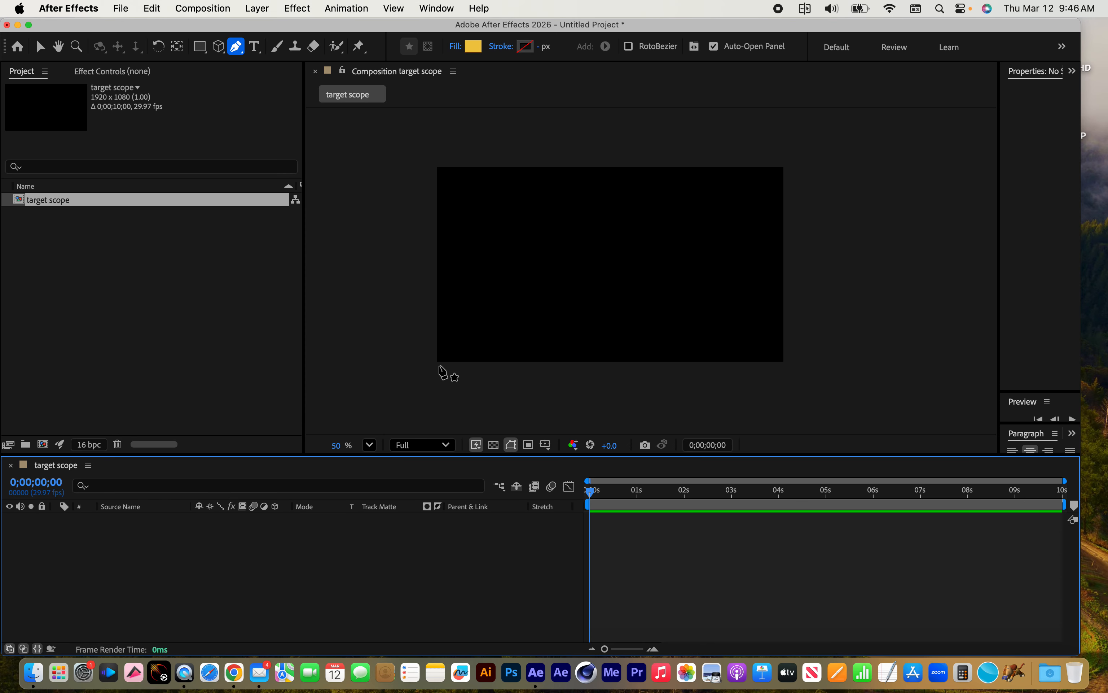
# Add a text layer reading "text" left of the frame's centre
pyautogui.click(256, 47)
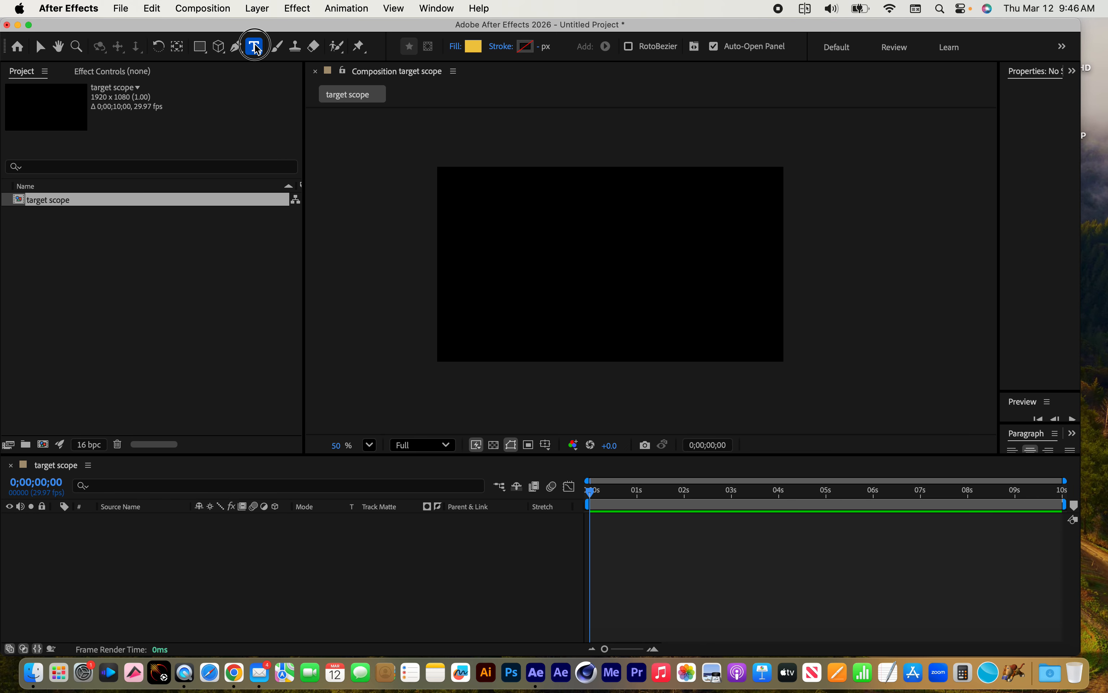
pyautogui.click(547, 282)
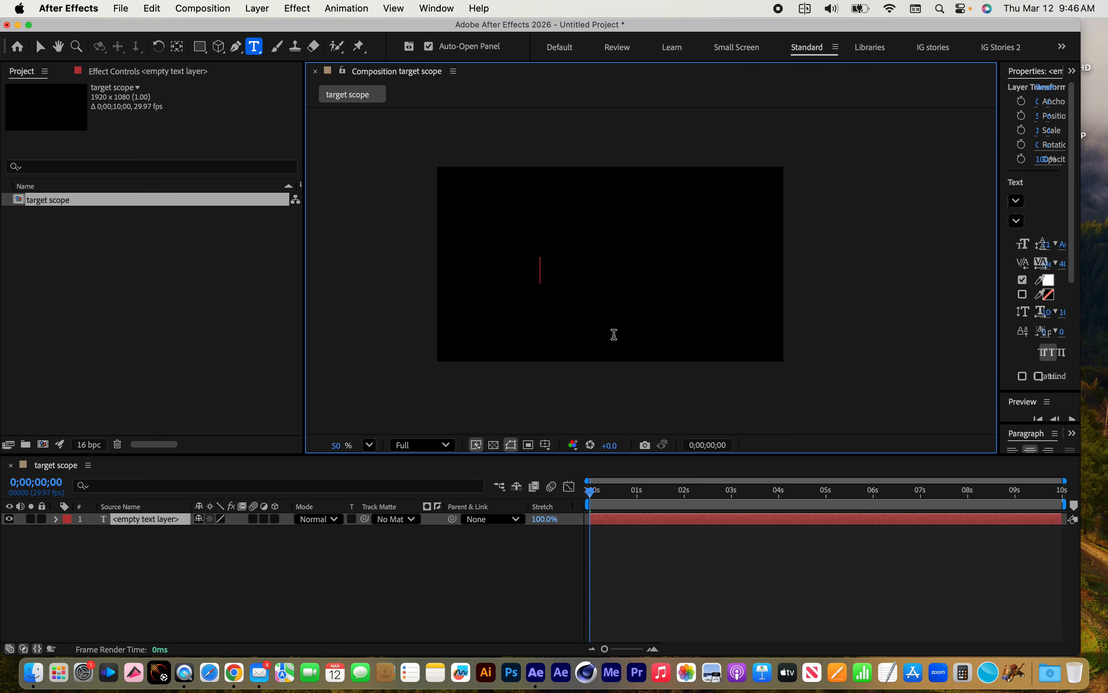
pyautogui.write('text')
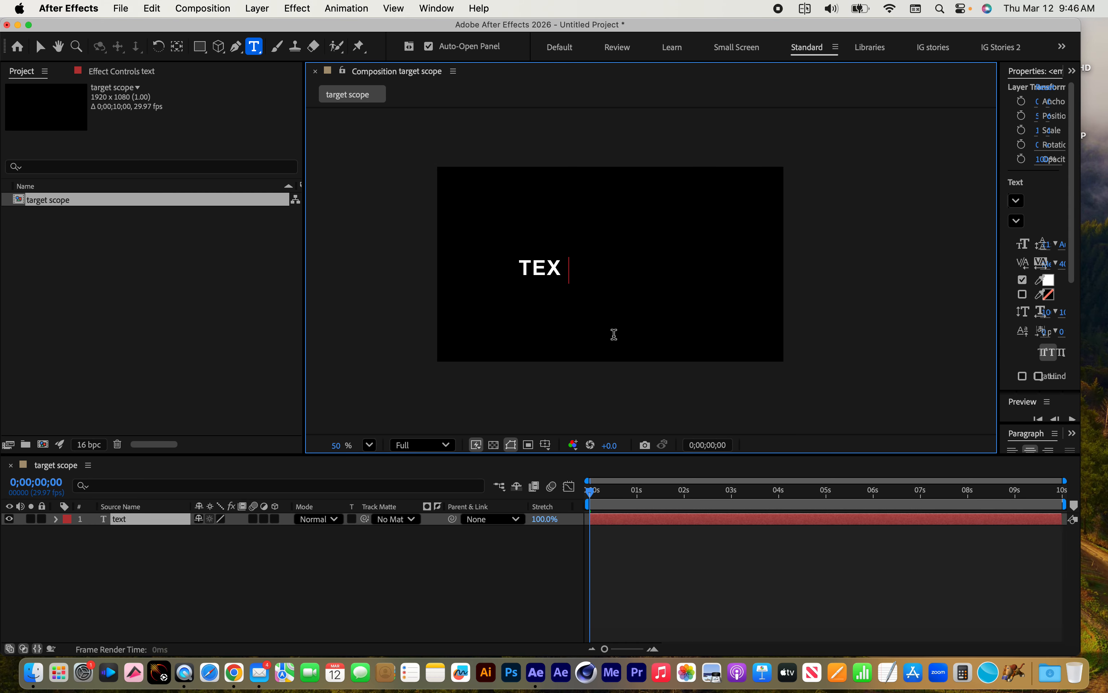
pyautogui.hscroll(-1, 568, 356)
pyautogui.click(182, 582)
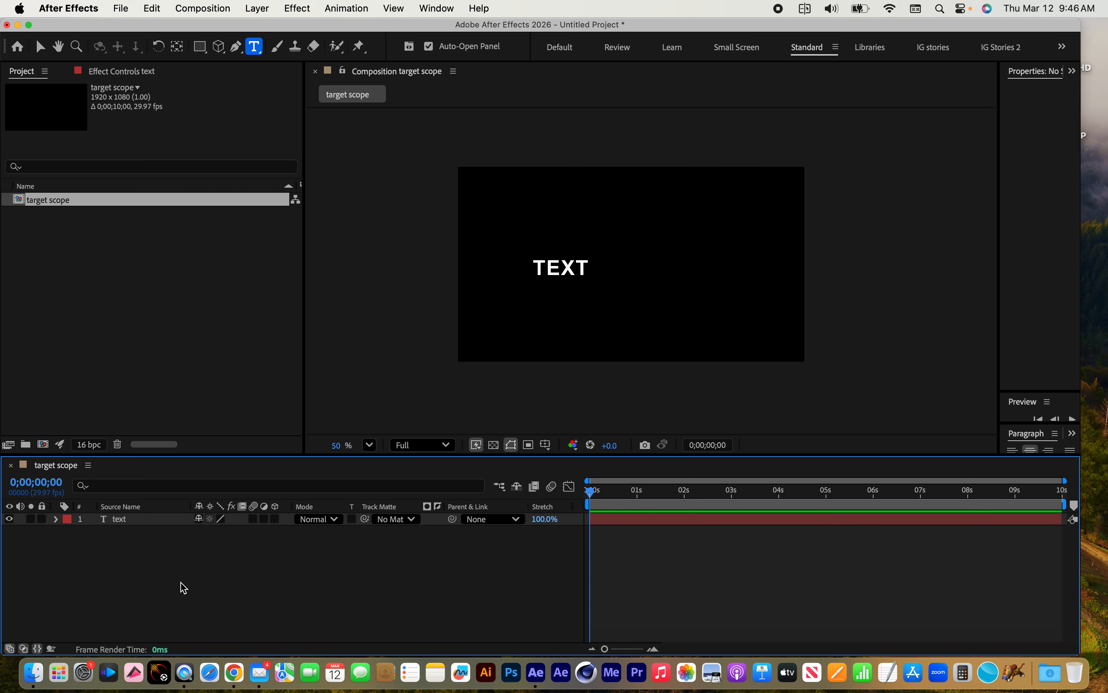
# Draw a rectangular mask over the right half of the text layer's word, and delete that mask
pyautogui.click(117, 522)
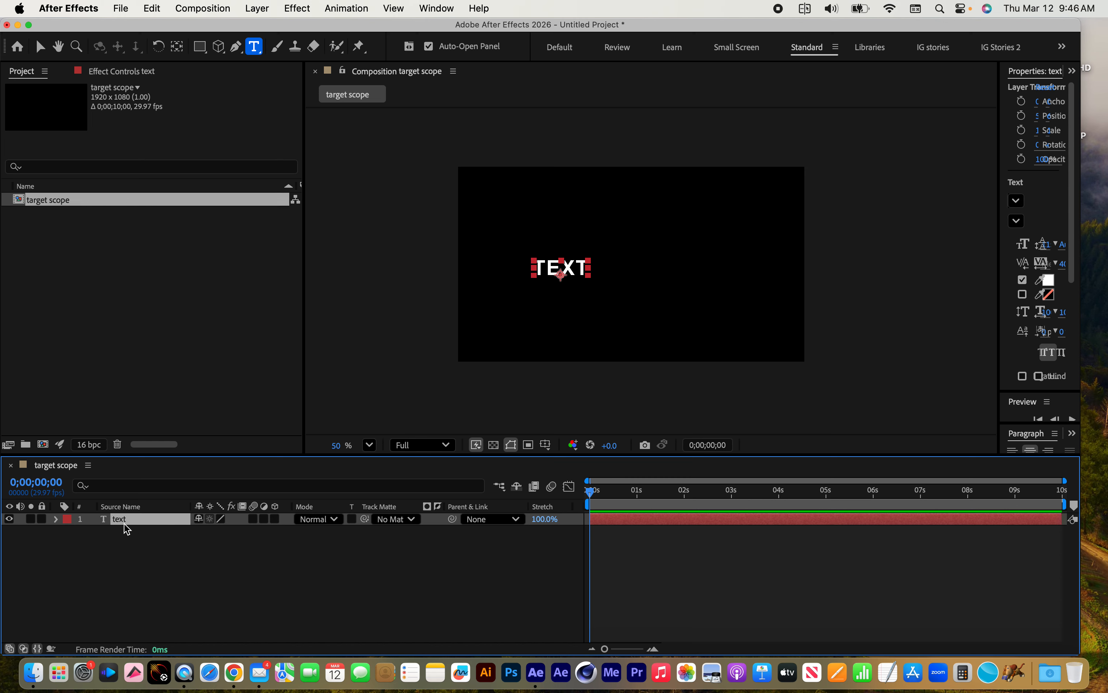
pyautogui.click(200, 46)
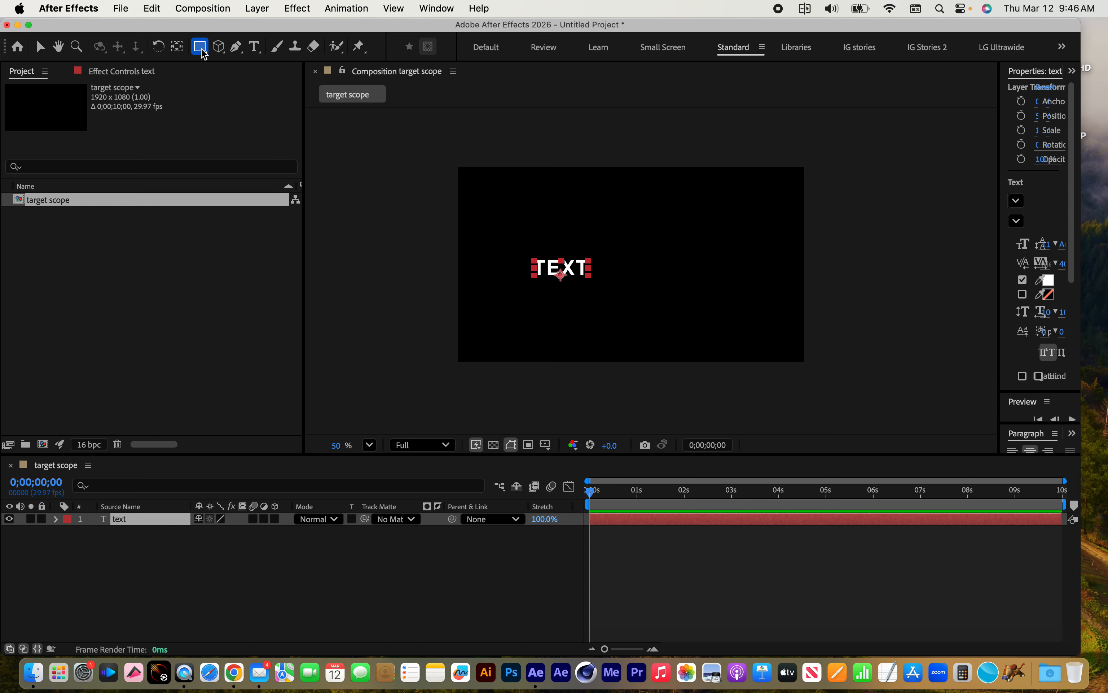
pyautogui.moveTo(561, 231)
pyautogui.mouseDown()
pyautogui.moveTo(602, 296)
pyautogui.moveTo(627, 307)
pyautogui.mouseUp()
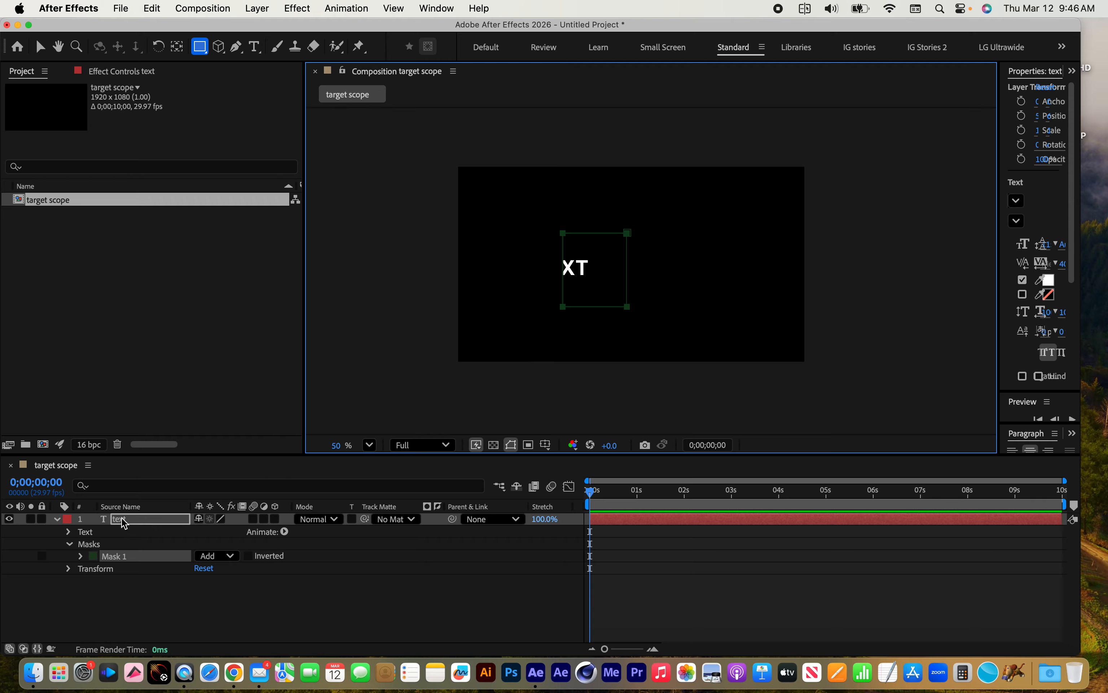
pyautogui.click(117, 563)
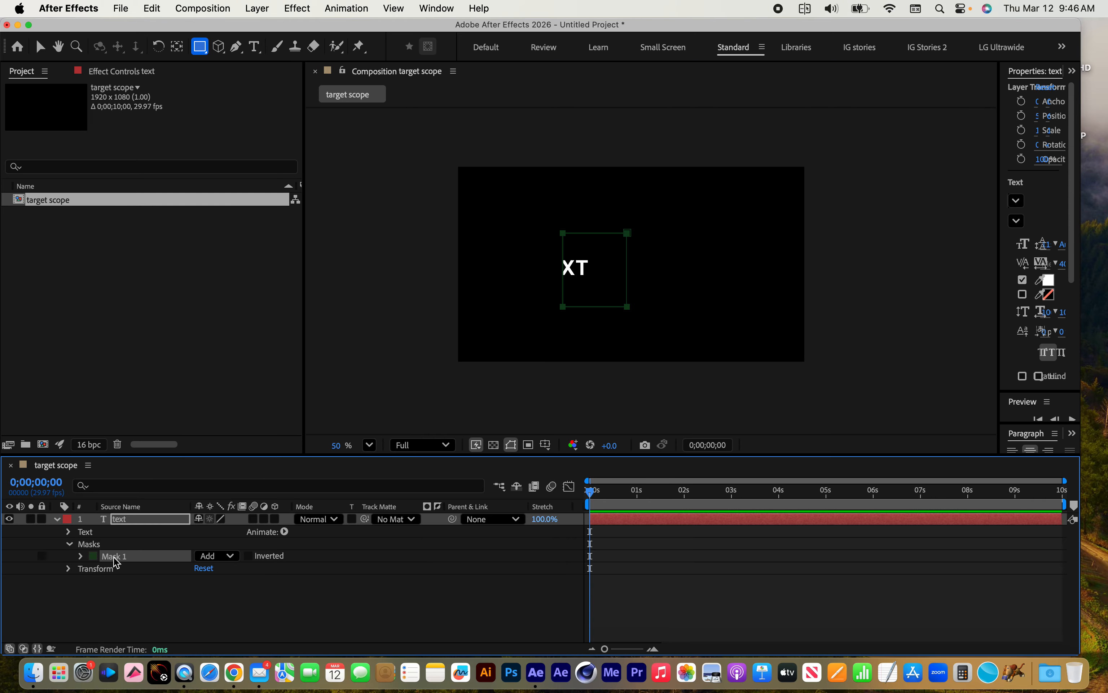
pyautogui.press('Delete')
# Draw a closed, curved three-point mask on the text layer with the Pen tool, leaving the first letter outside it
pyautogui.click(236, 46)
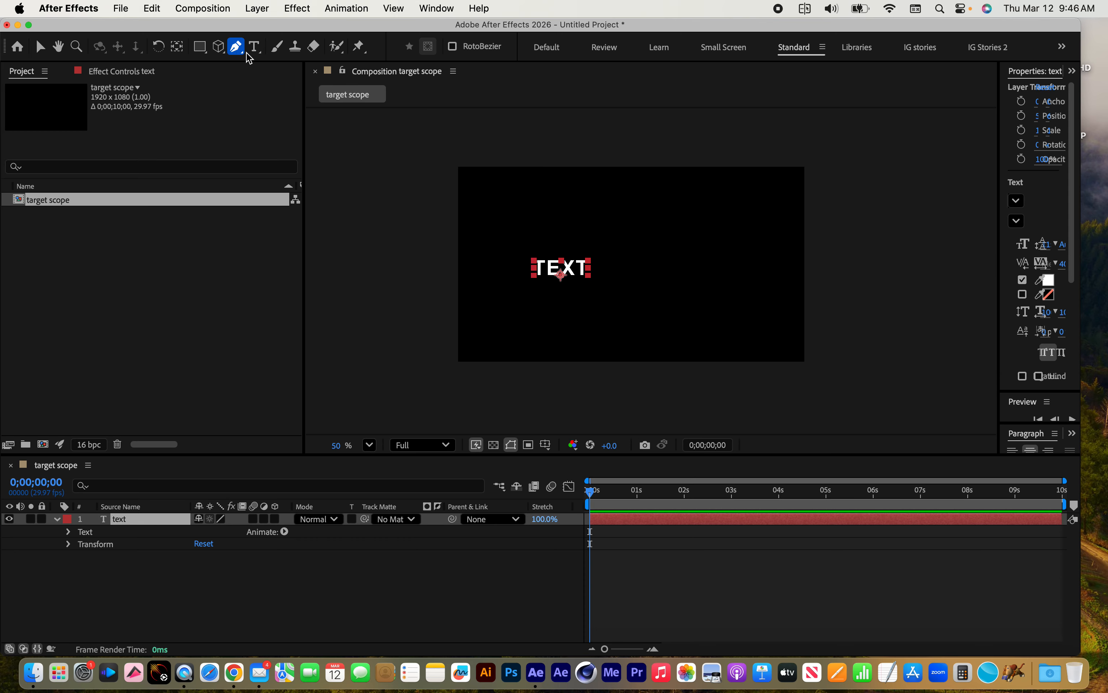
pyautogui.click(577, 225)
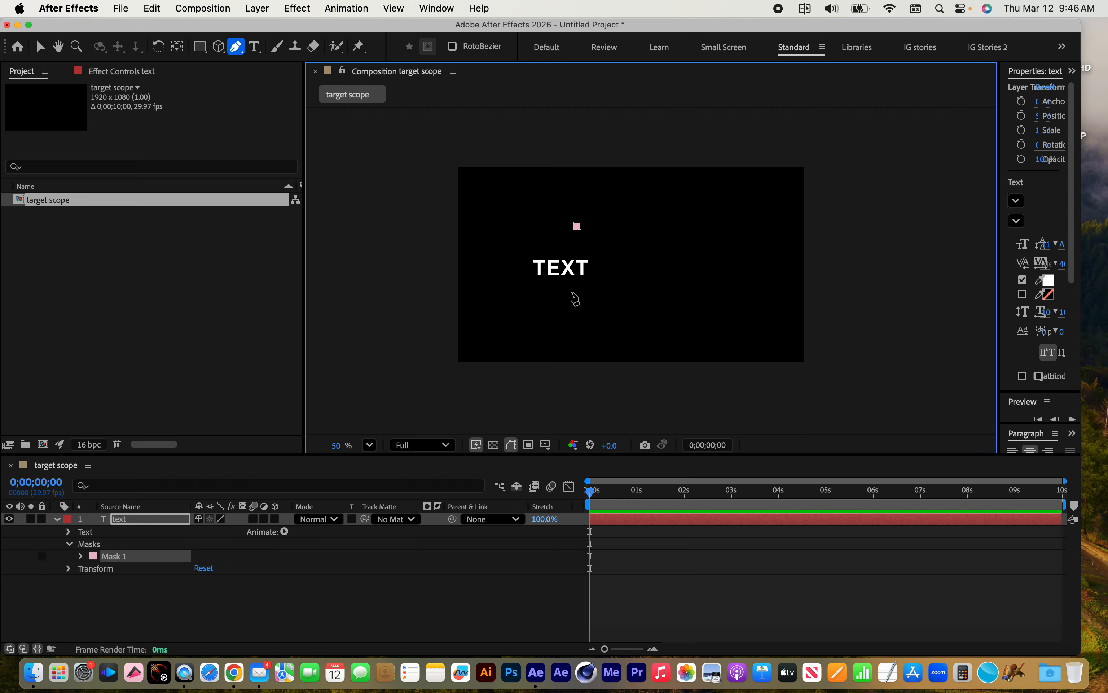
pyautogui.moveTo(571, 292); pyautogui.dragTo(615, 313)
pyautogui.moveTo(668, 274); pyautogui.dragTo(692, 302)
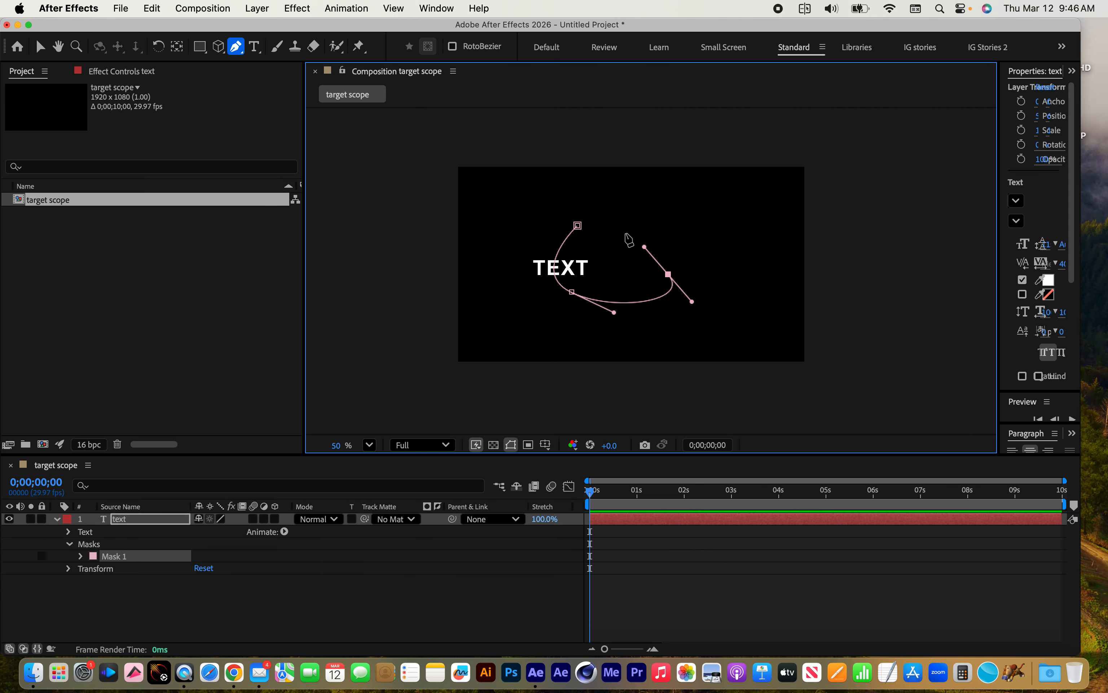
pyautogui.click(578, 226)
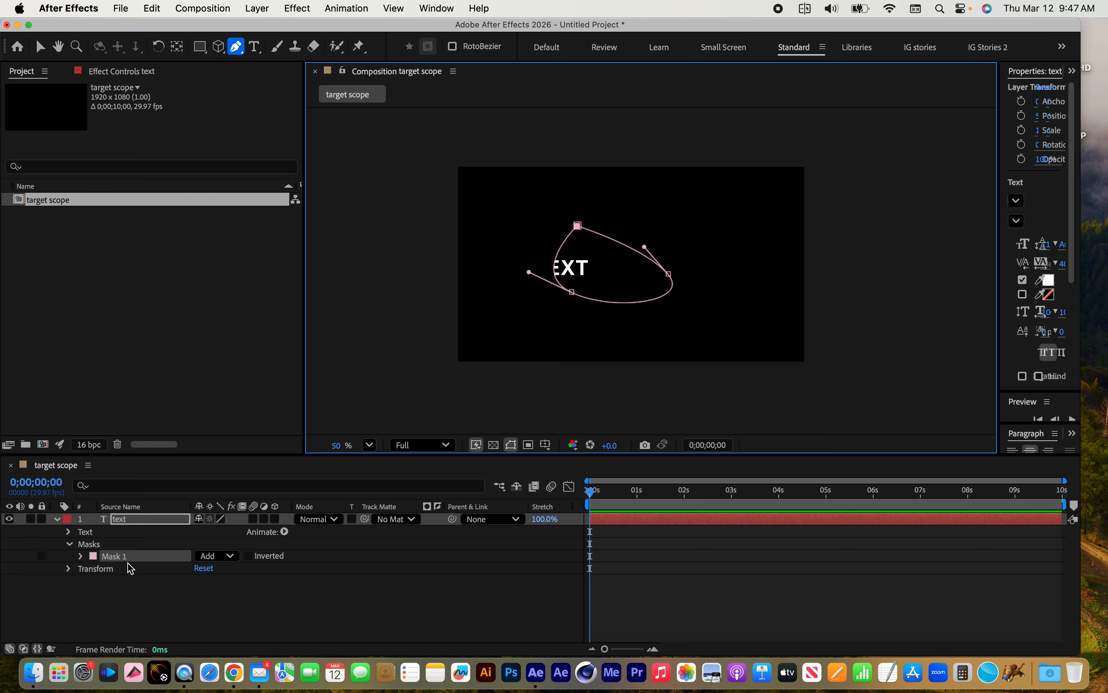
pyautogui.click(119, 520)
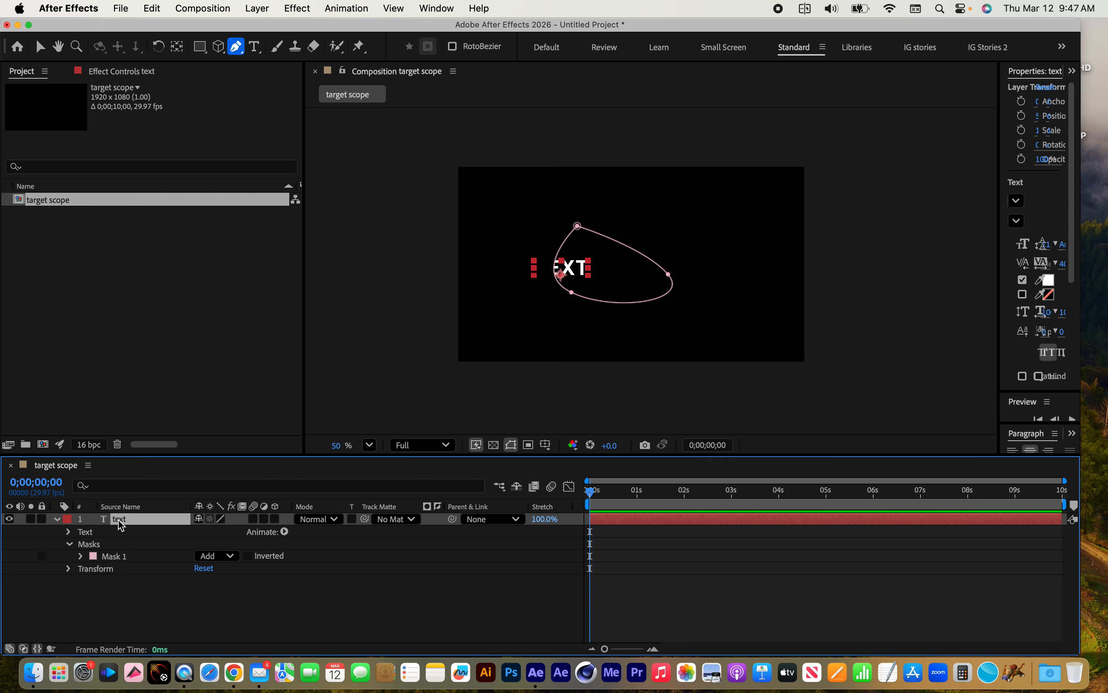
# Delete the text layer and draw a small yellow rectangle just left of the frame's centre
pyautogui.press('Delete')
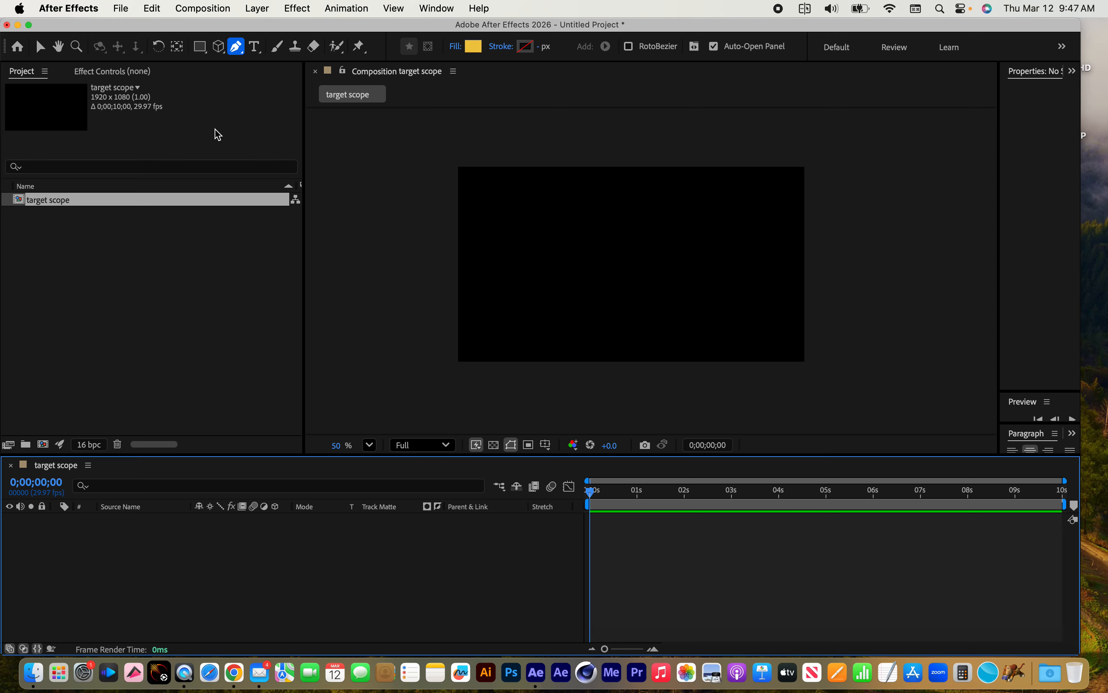
pyautogui.click(202, 52)
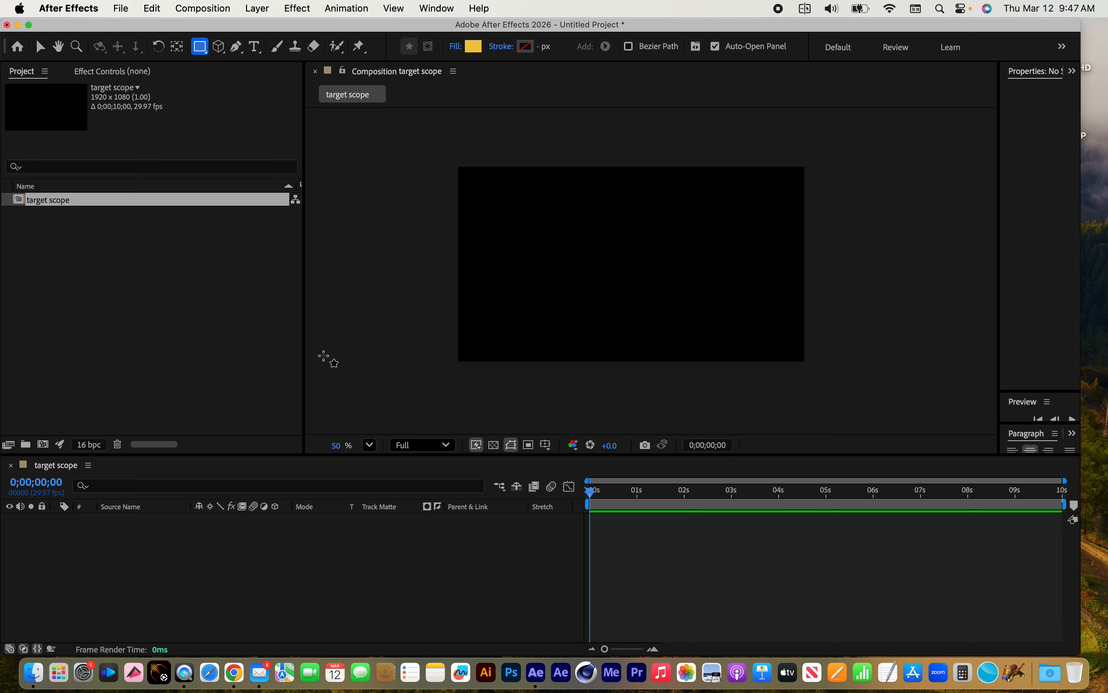
pyautogui.moveTo(564, 227); pyautogui.dragTo(645, 297)
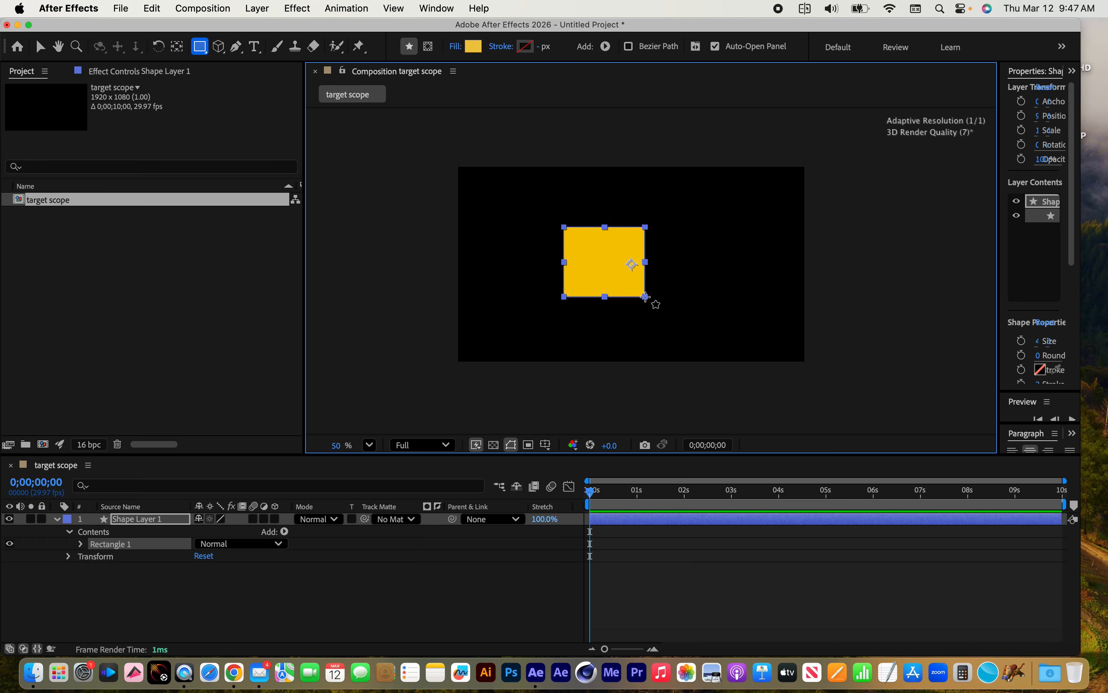
# Draw a closed, curved three-point shape to the right of the rectangle with the Pen tool, inside the same shape layer
pyautogui.click(236, 47)
pyautogui.click(714, 233)
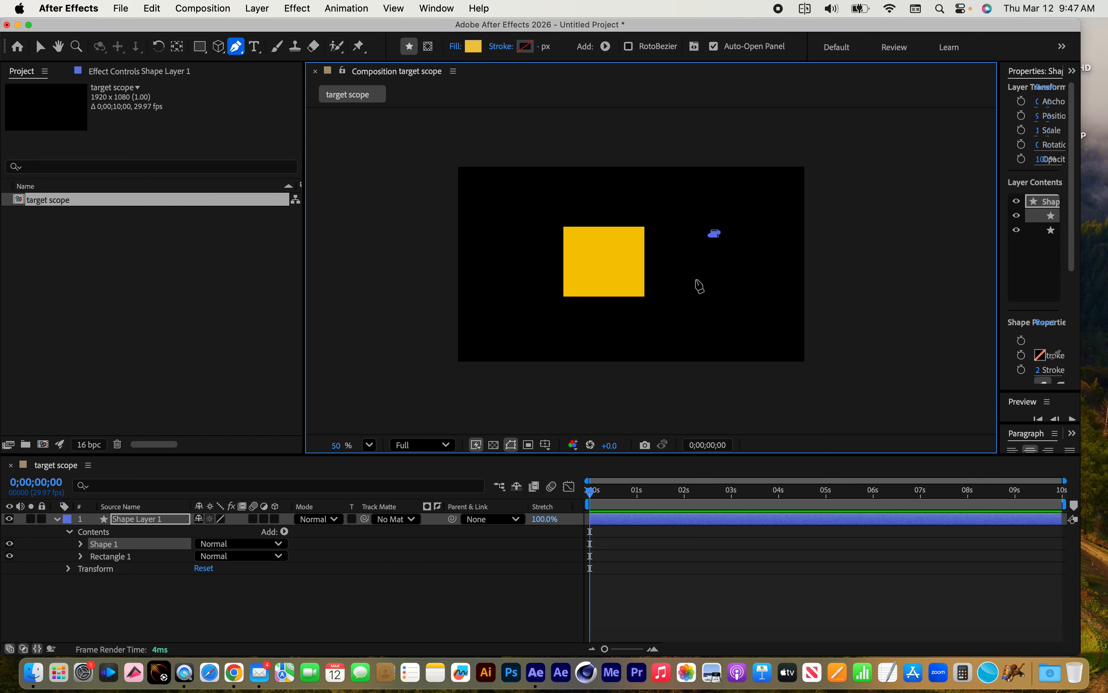
pyautogui.moveTo(696, 279); pyautogui.dragTo(740, 291)
pyautogui.moveTo(770, 255); pyautogui.dragTo(763, 240)
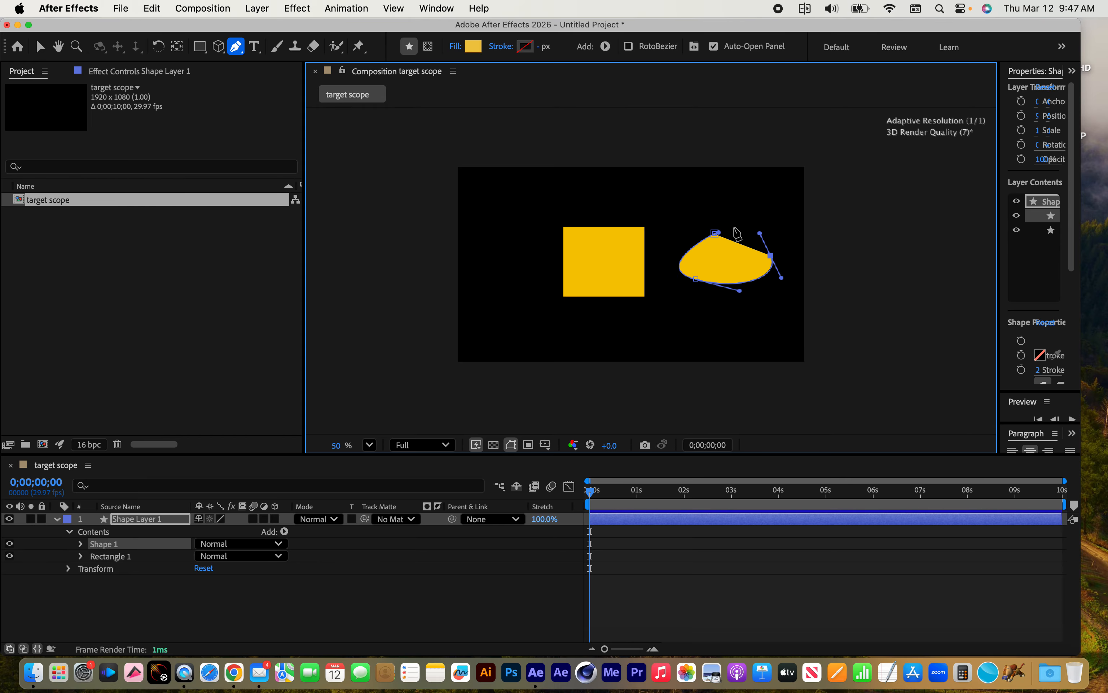
pyautogui.click(714, 233)
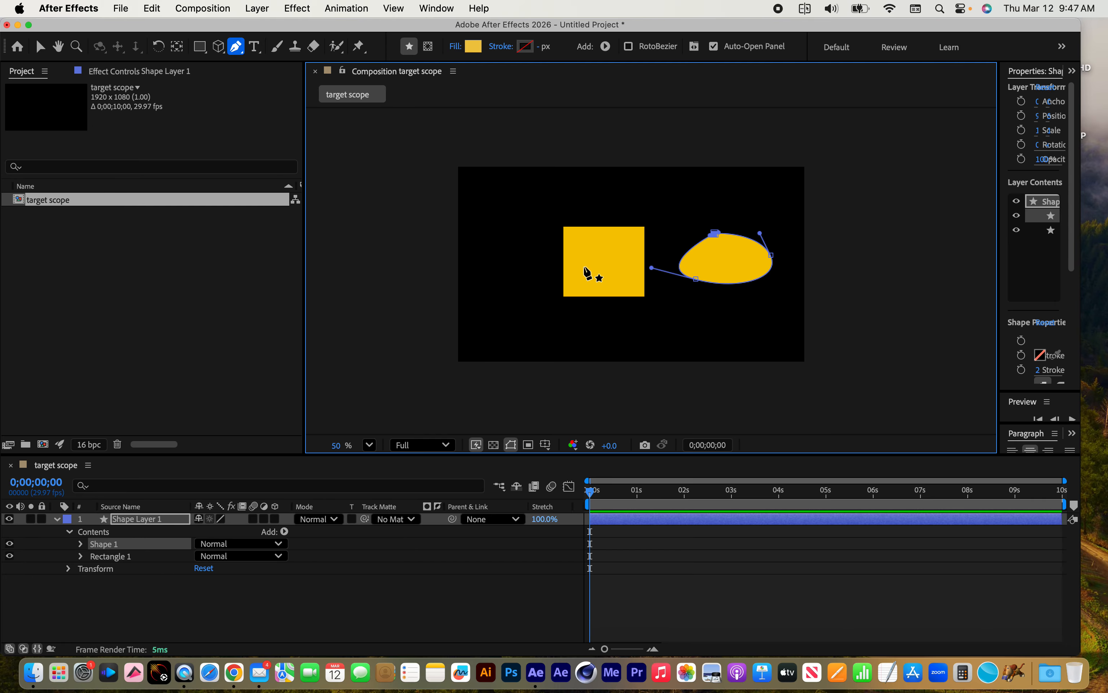
# Try the None, Solid Color, Linear Gradient and Radial Gradient fill types on the curved shape, and cancel the change
pyautogui.scroll(3, 588, 273)
pyautogui.scroll(3, 589, 273)
pyautogui.hscroll(2, 582, 252)
pyautogui.scroll(-4, 578, 242)
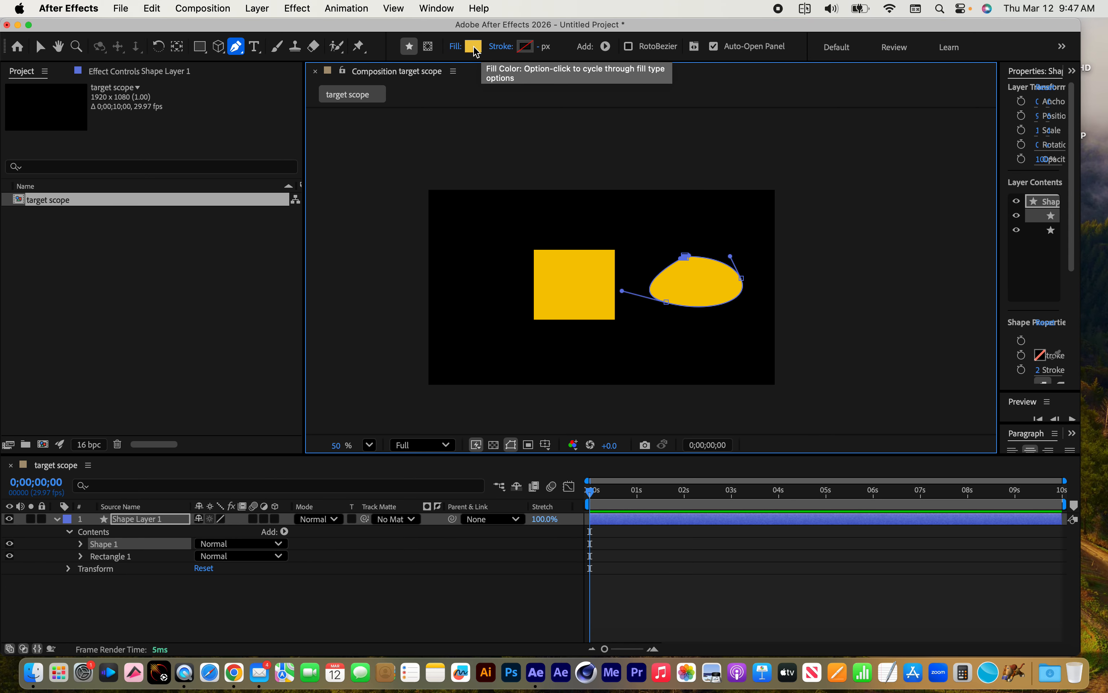
pyautogui.click(453, 50)
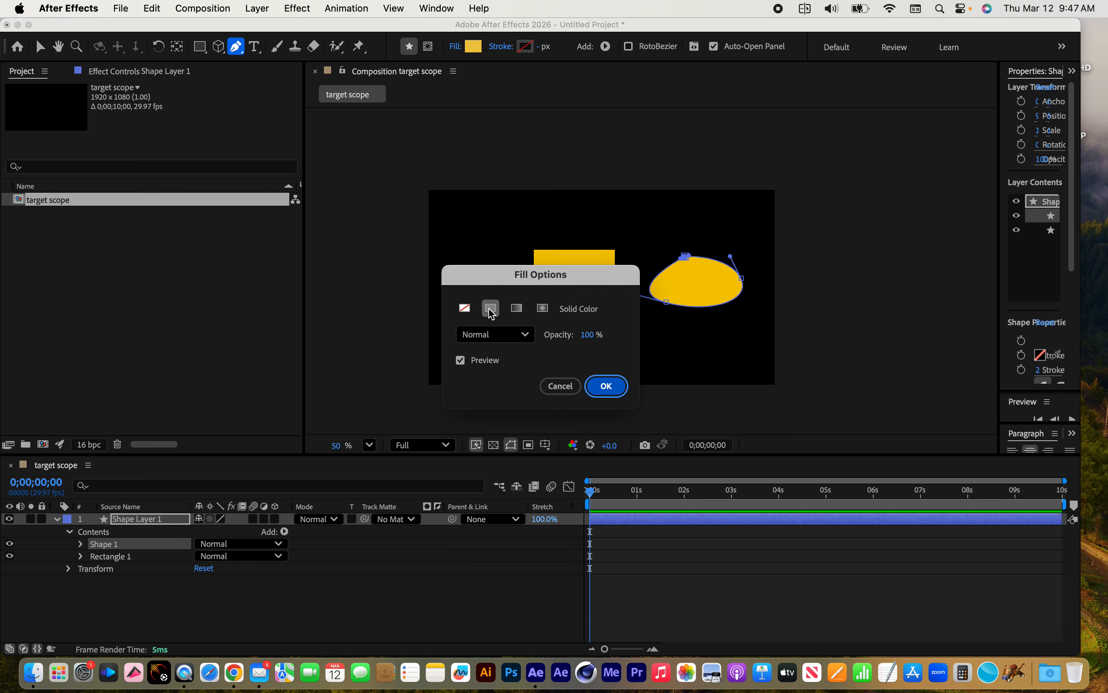
pyautogui.click(465, 309)
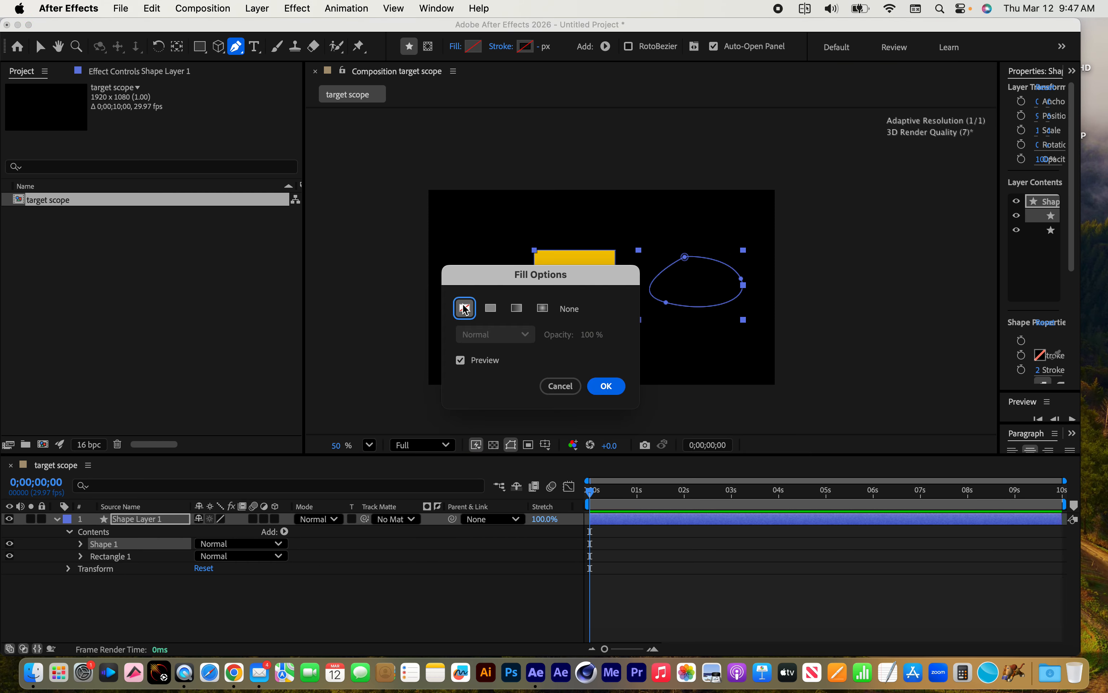
pyautogui.click(492, 312)
pyautogui.click(517, 314)
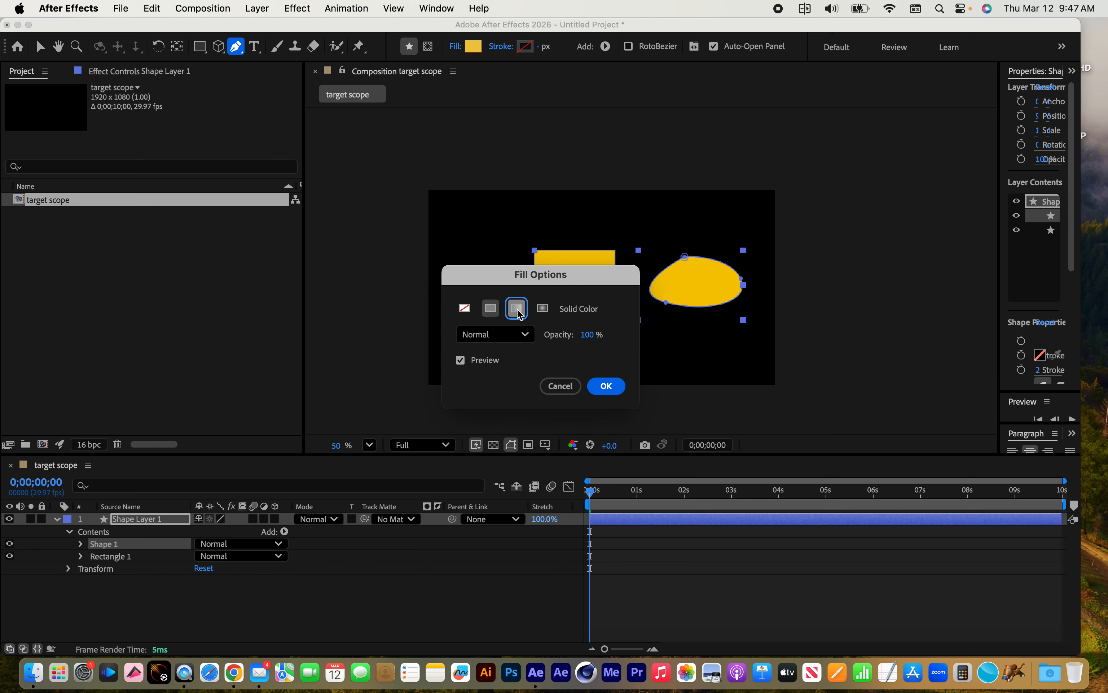
pyautogui.click(544, 314)
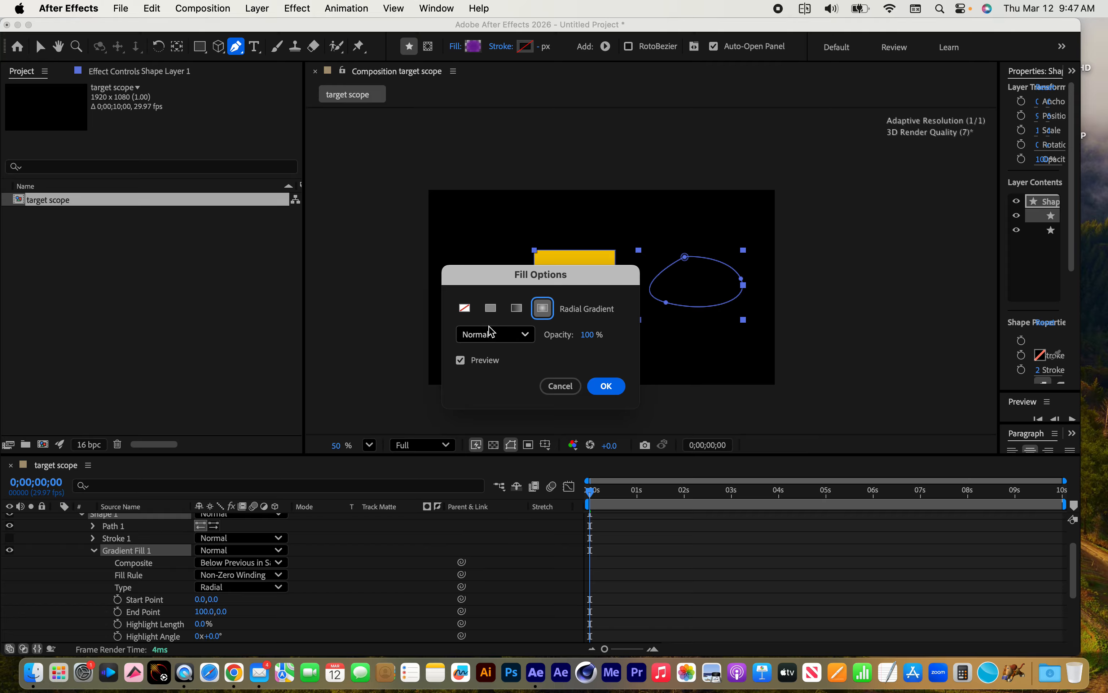
pyautogui.click(561, 386)
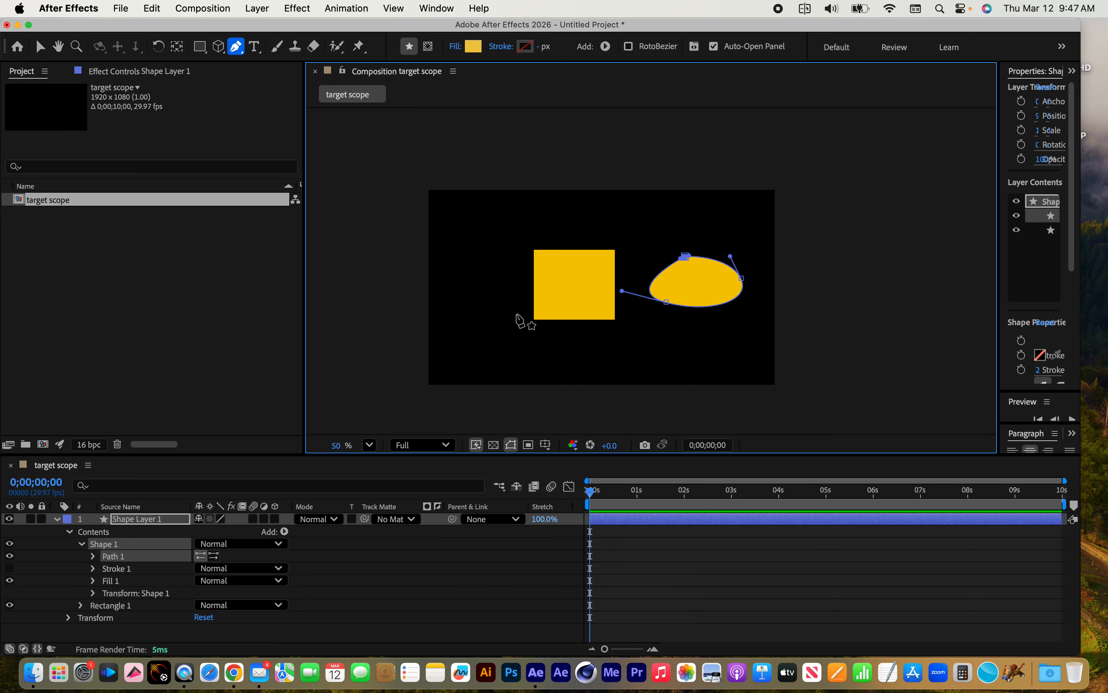
# Delete the shape layer holding both shapes, and draw a larger yellow rectangle around the frame's centre
pyautogui.click(133, 520)
pyautogui.press('Delete')
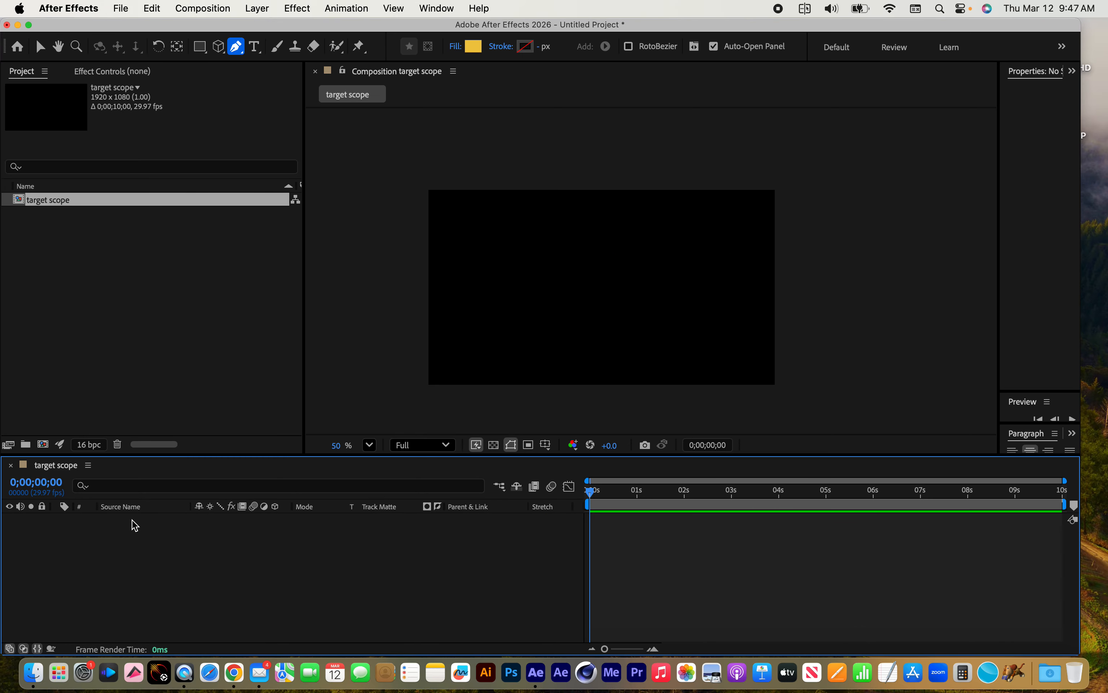
pyautogui.click(199, 46)
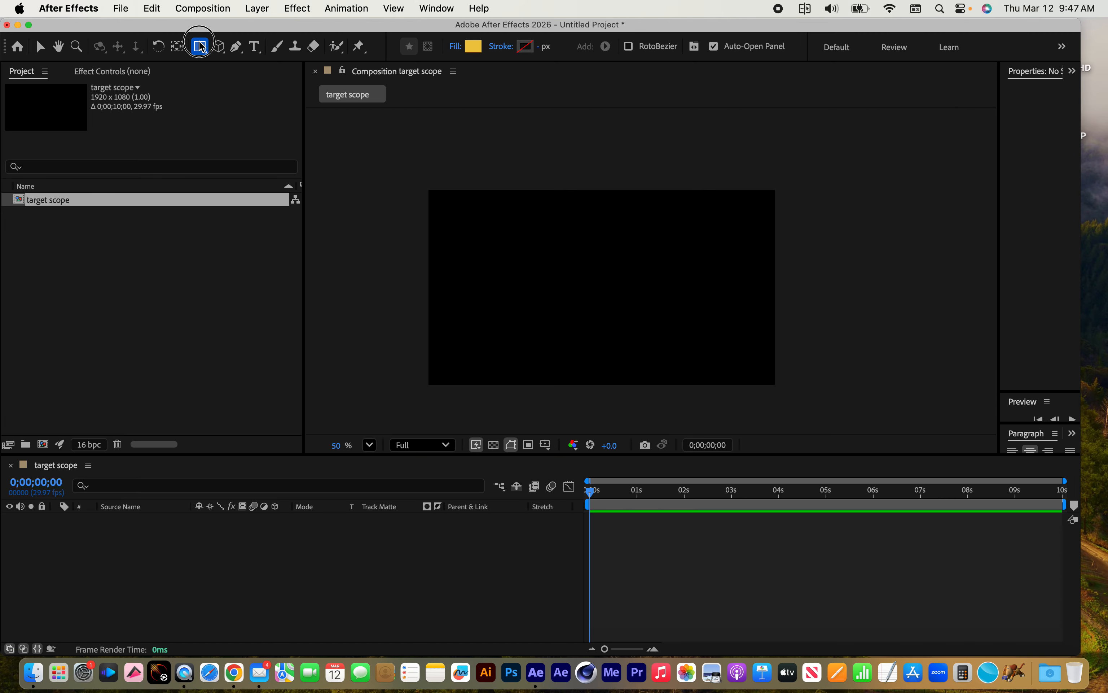
pyautogui.click(522, 241)
pyautogui.moveTo(522, 241); pyautogui.dragTo(682, 344)
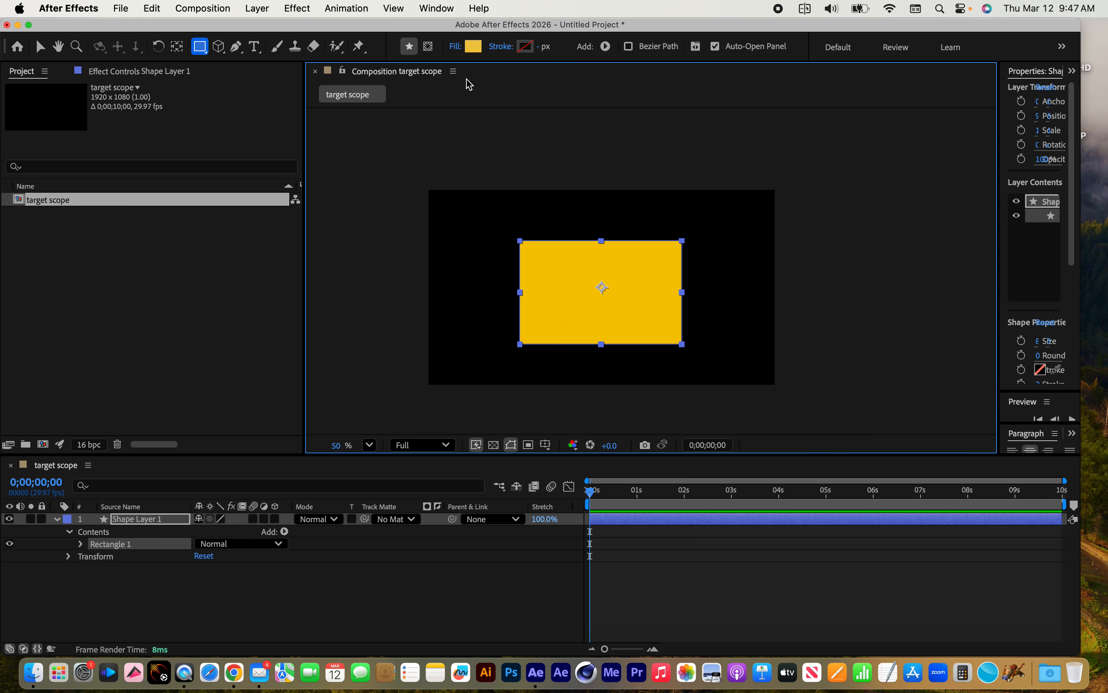
# Preview the Radial Gradient and Solid Color fills on the rectangle, and apply a Linear Gradient fill
pyautogui.click(455, 47)
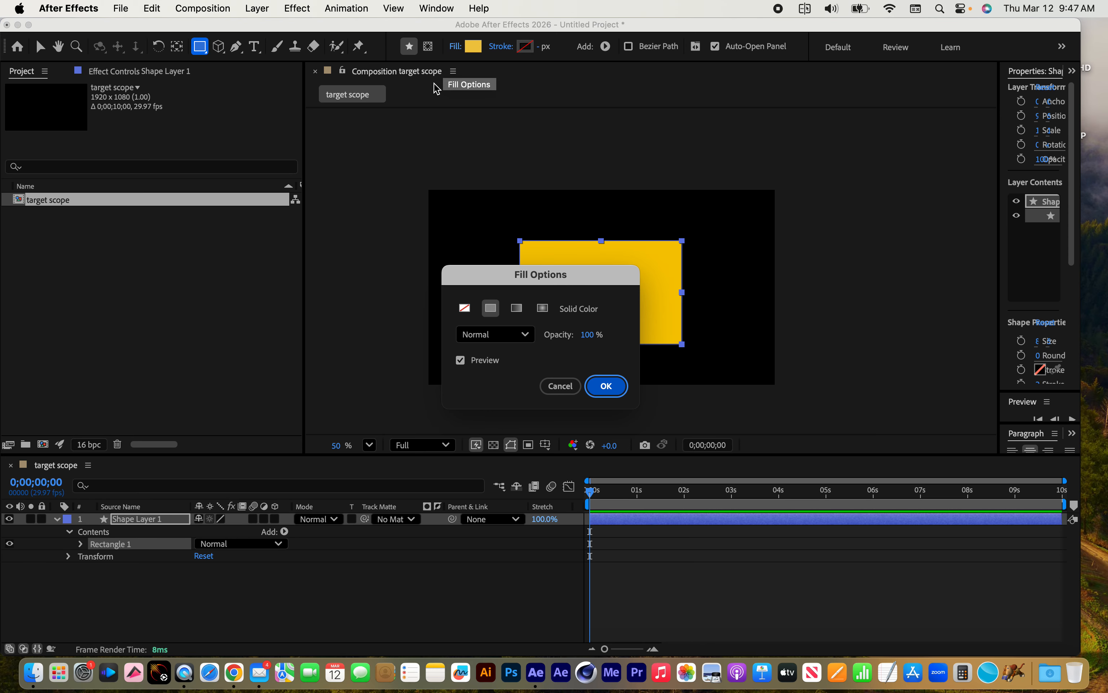
pyautogui.click(544, 308)
pyautogui.moveTo(544, 275); pyautogui.dragTo(332, 225)
pyautogui.click(306, 258)
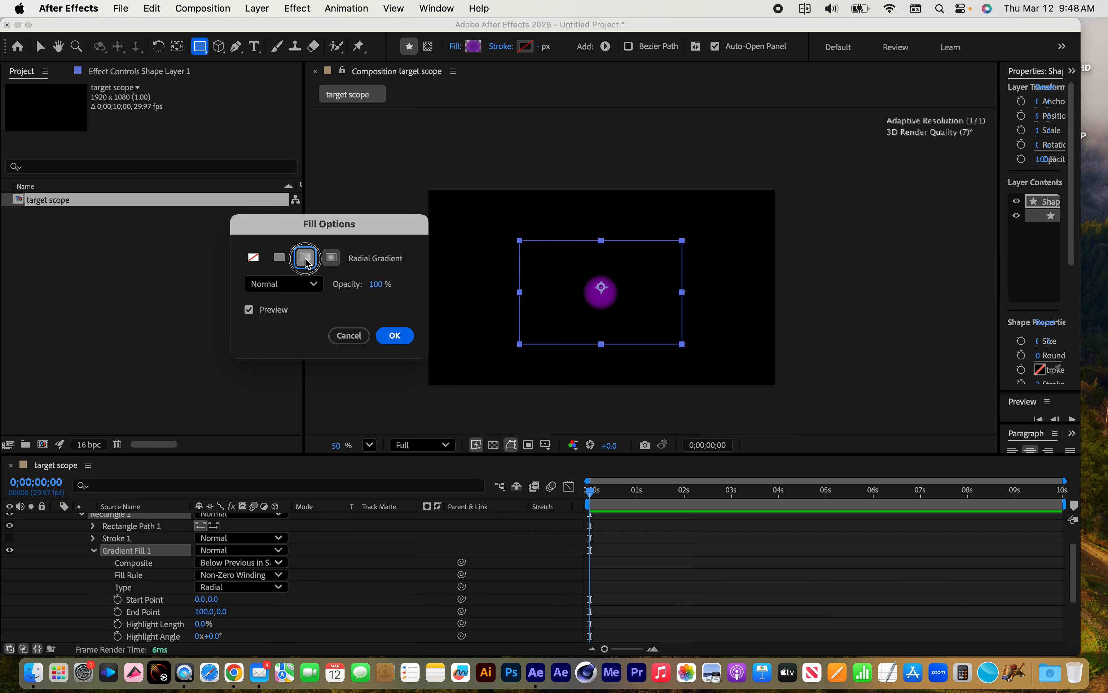
pyautogui.click(279, 258)
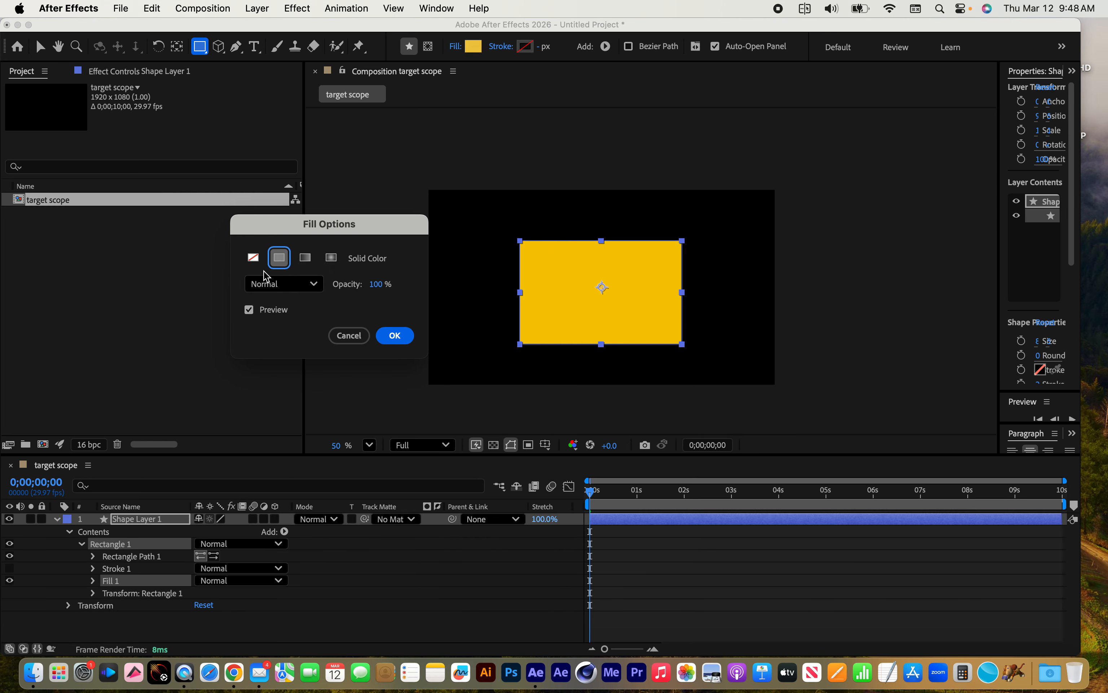
pyautogui.click(306, 259)
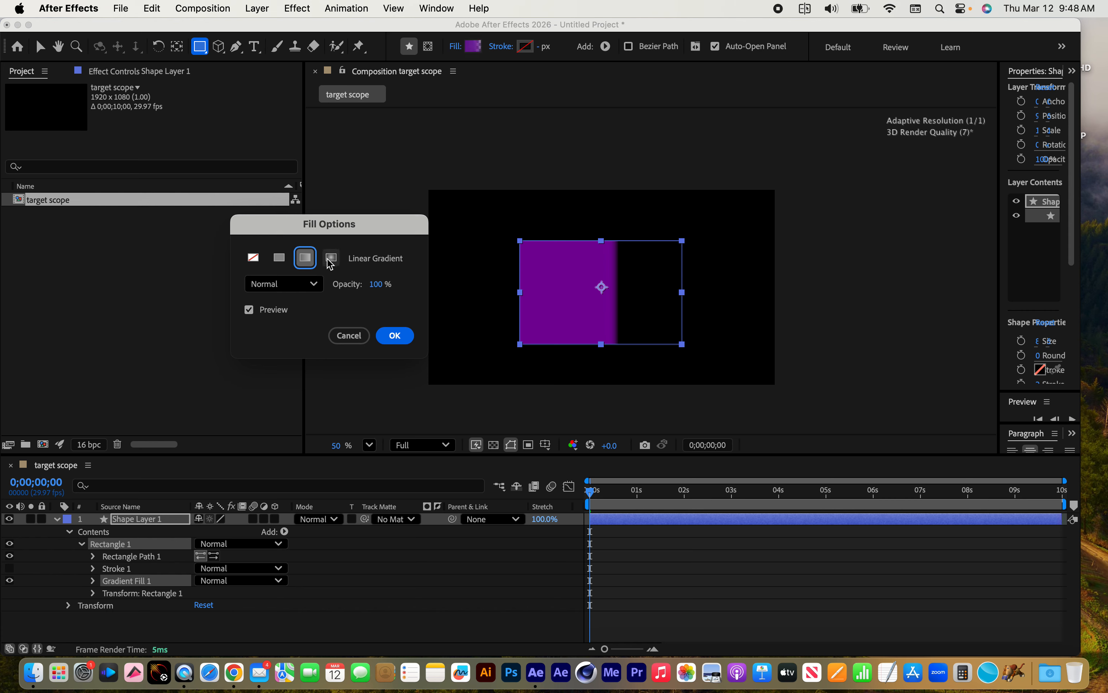
pyautogui.click(329, 265)
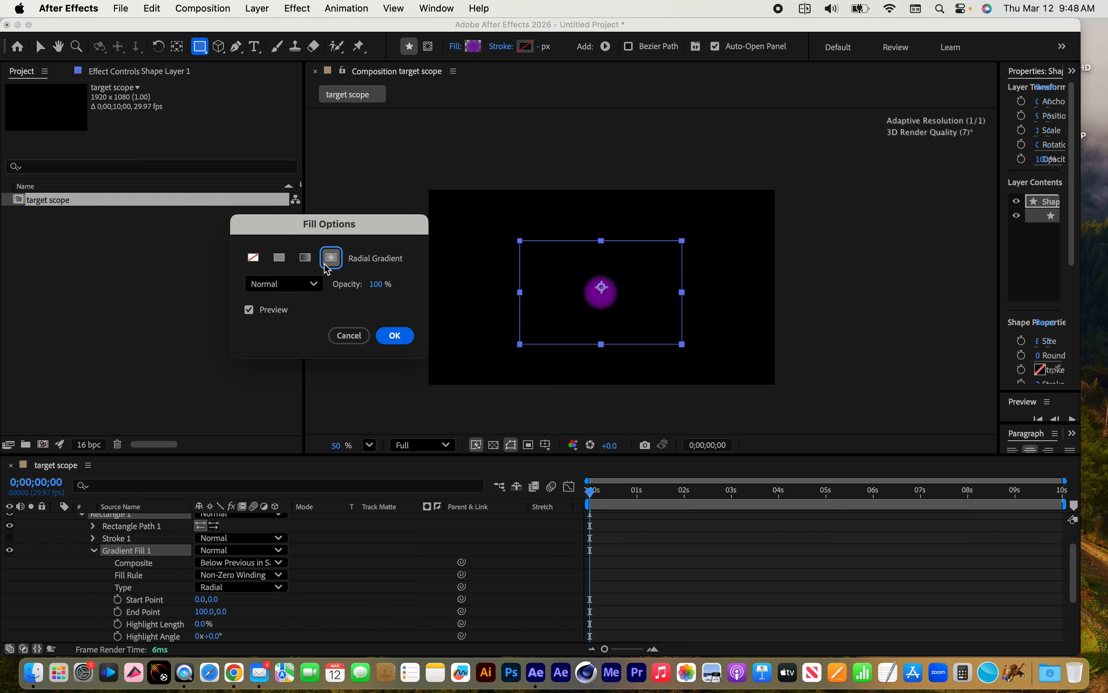
pyautogui.click(306, 264)
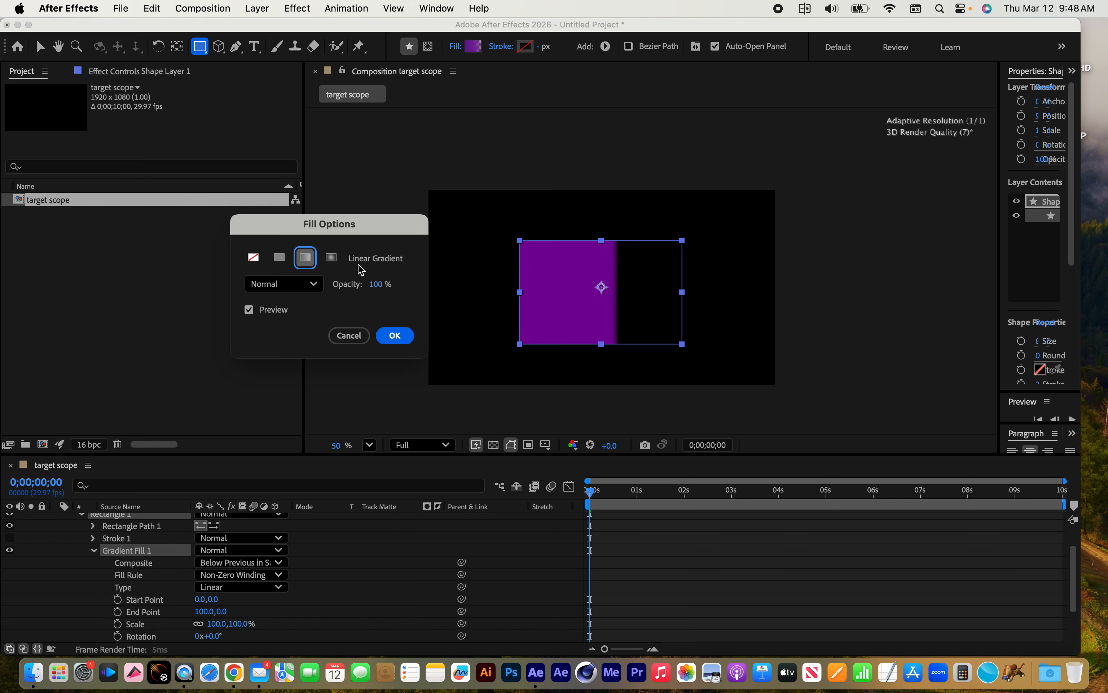
pyautogui.click(395, 336)
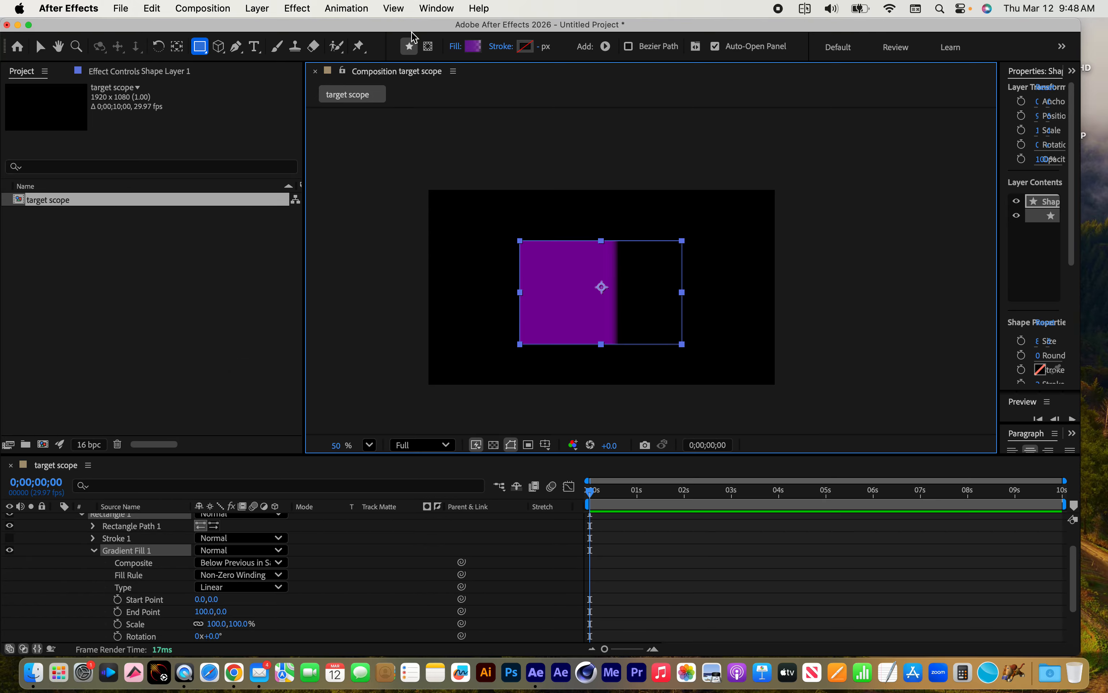
# Set the gradient's starting colour stop to blue 025B9F and shift the colour midpoint toward that stop
pyautogui.click(474, 46)
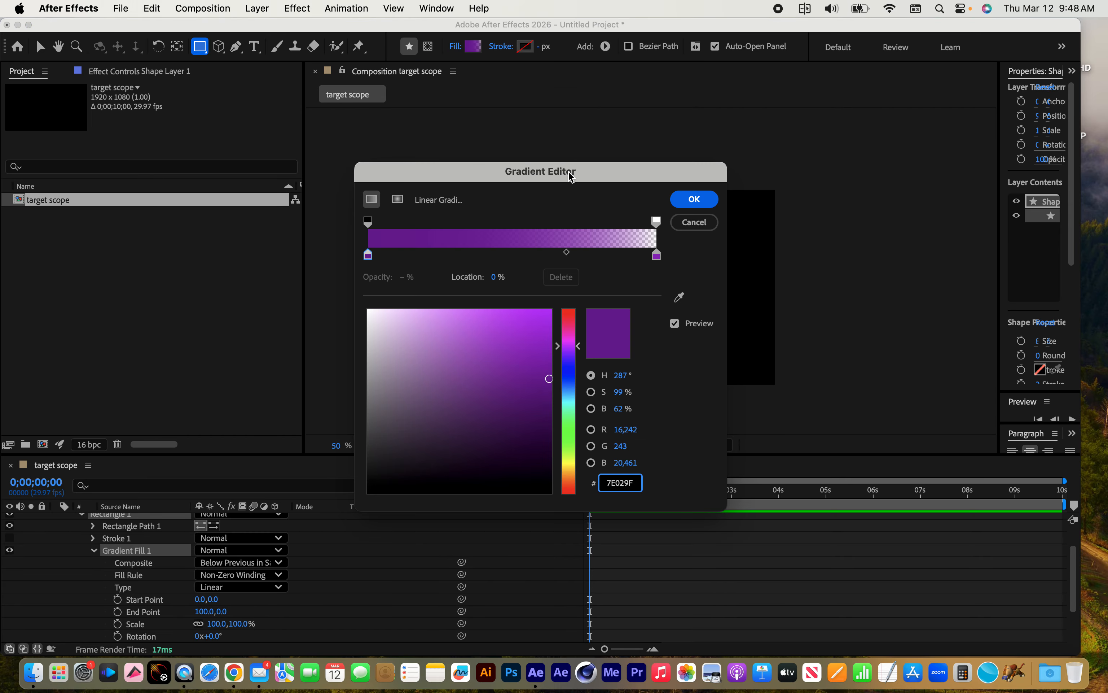
pyautogui.moveTo(579, 180); pyautogui.dragTo(346, 159)
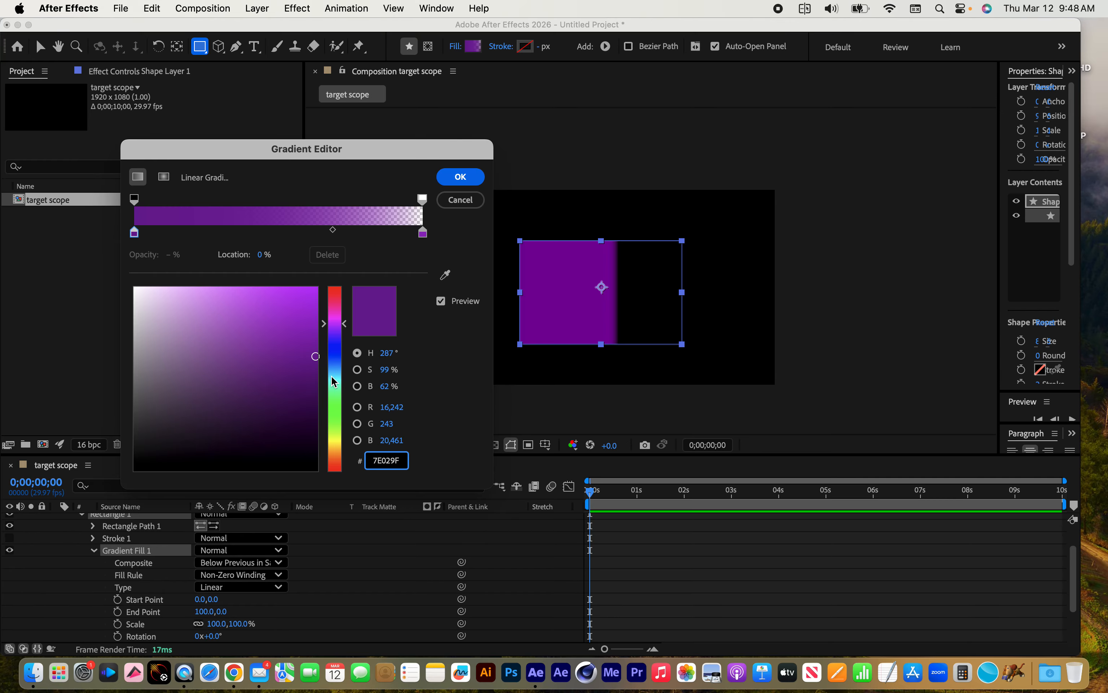
pyautogui.moveTo(336, 353); pyautogui.dragTo(334, 366)
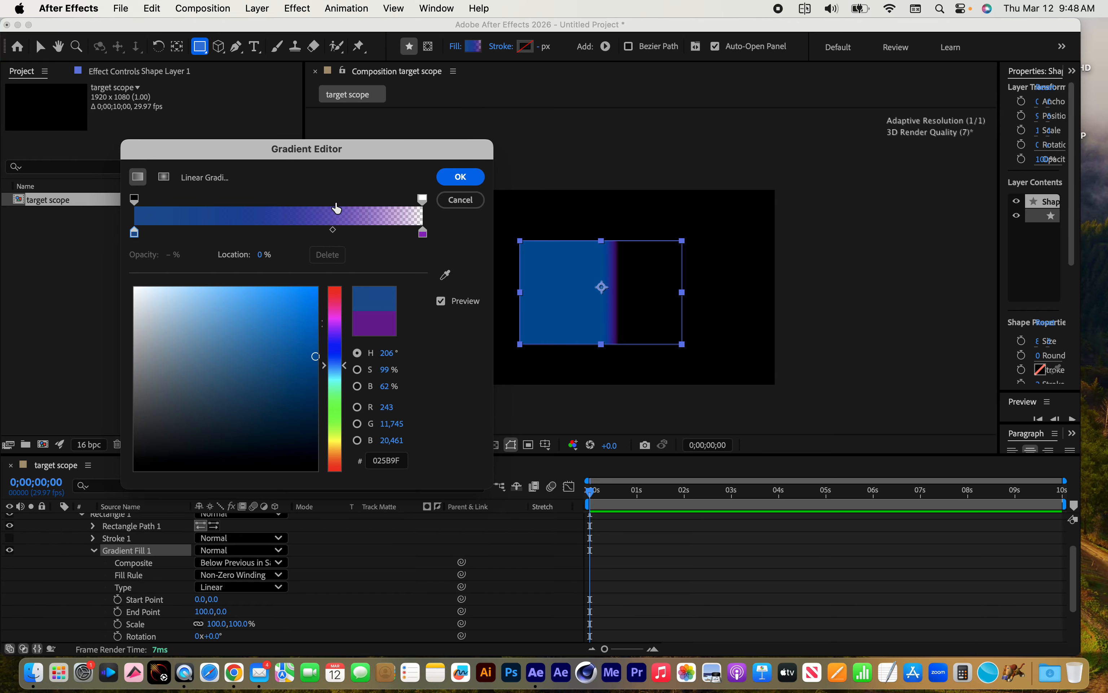
pyautogui.moveTo(333, 235); pyautogui.dragTo(283, 234)
# Add a magenta 9F0298 colour stop at about 61.7% of the gradient, and set the end opacity stop to 100%
pyautogui.click(347, 233)
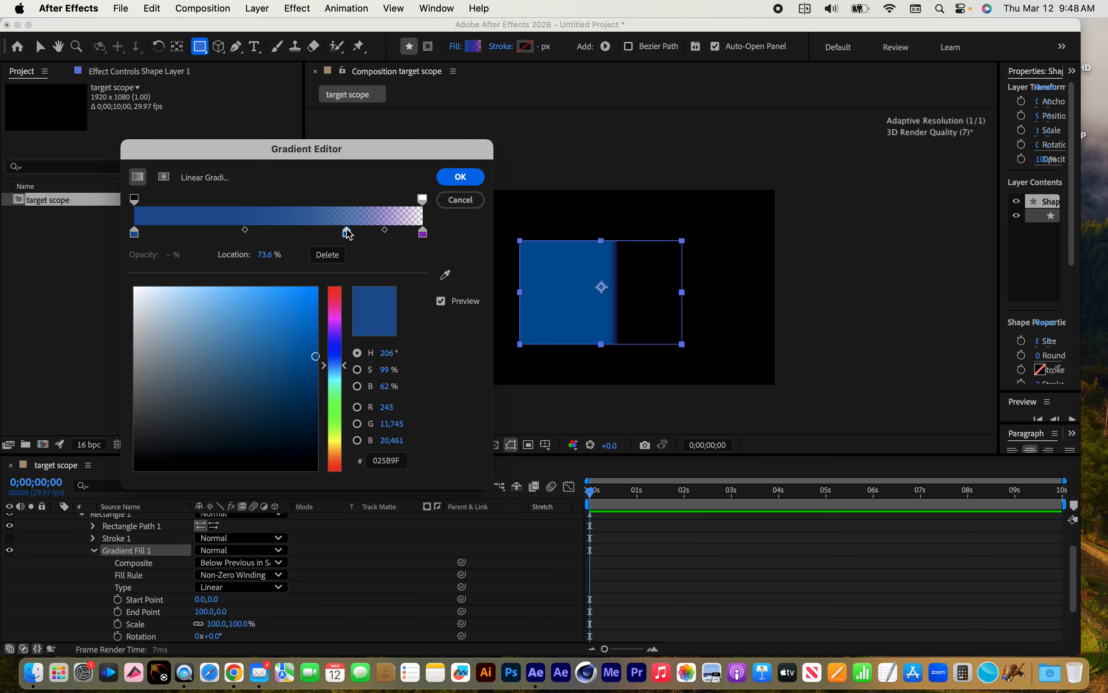
pyautogui.moveTo(339, 327); pyautogui.dragTo(338, 316)
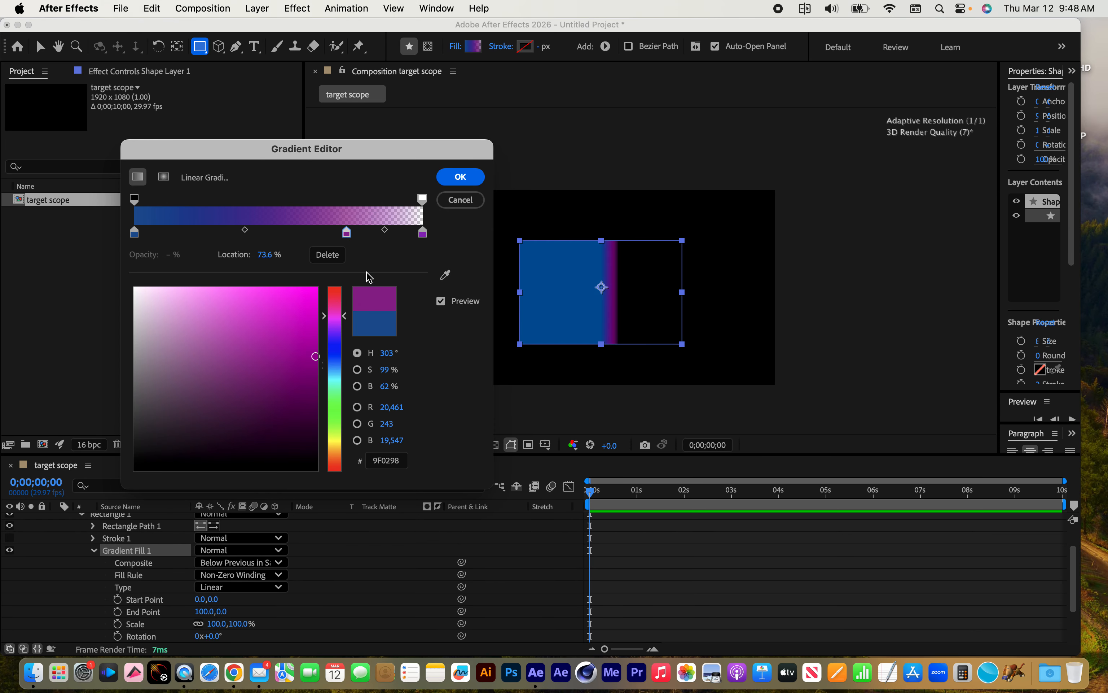
pyautogui.moveTo(346, 233); pyautogui.dragTo(313, 233)
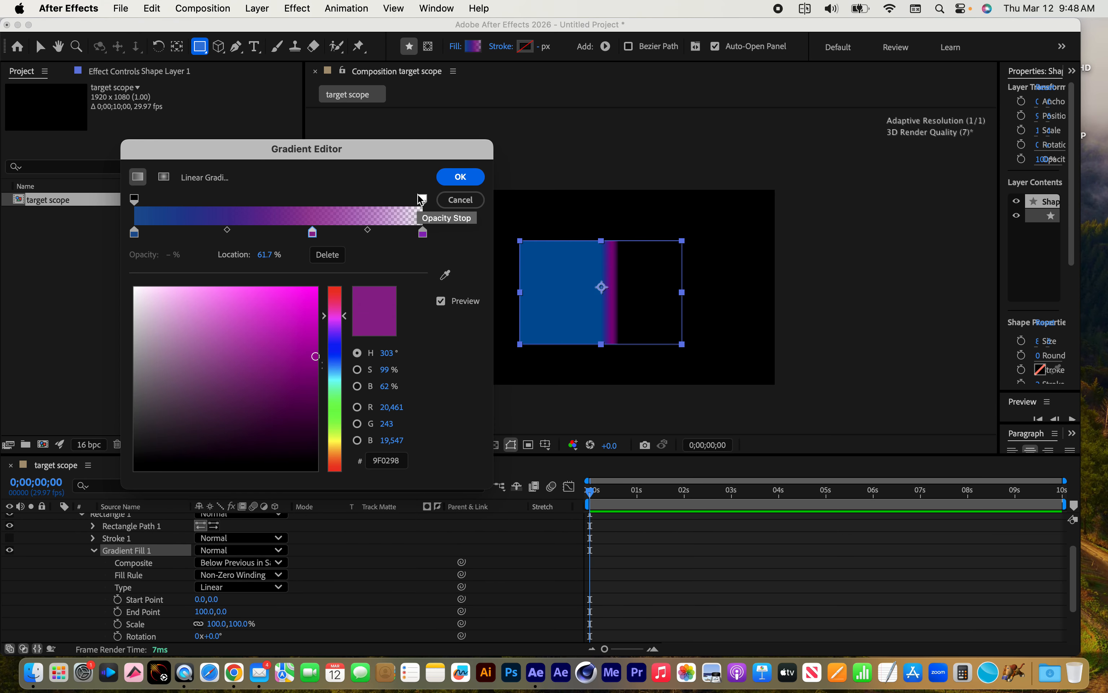
pyautogui.click(422, 200)
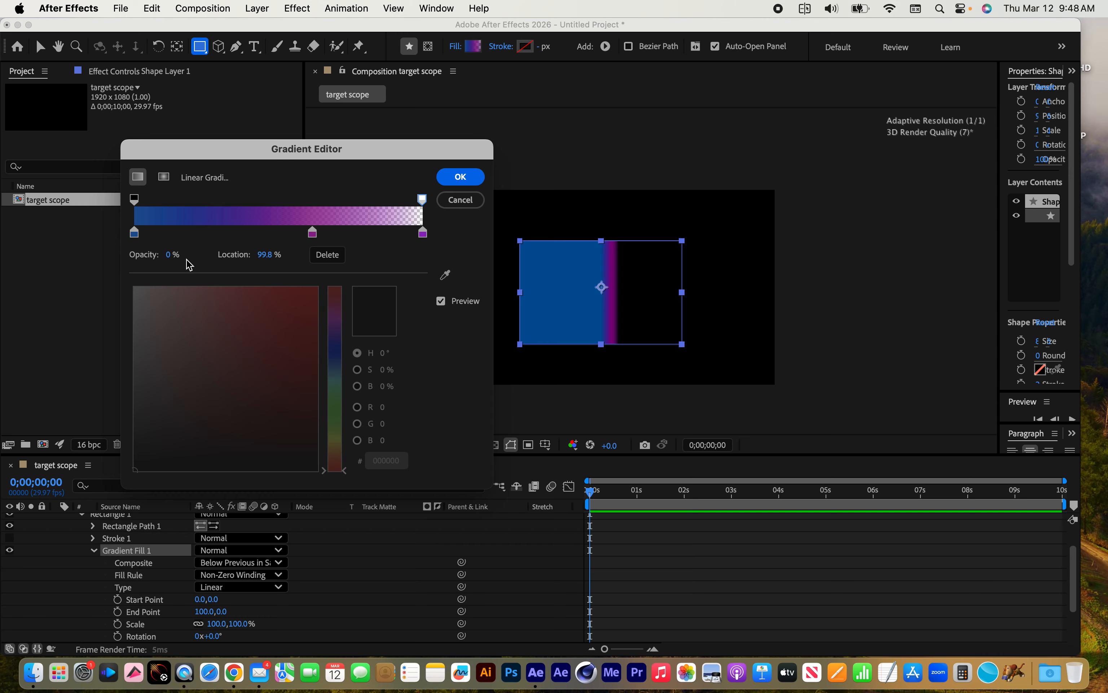
pyautogui.moveTo(170, 261); pyautogui.dragTo(247, 255)
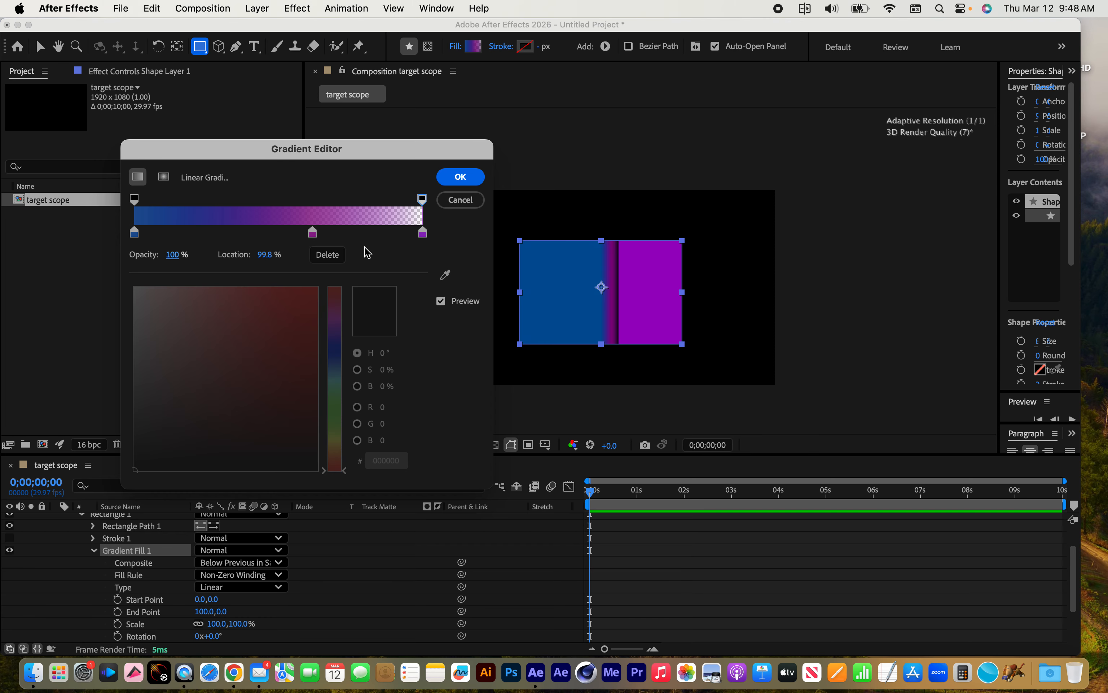
# Add a green 039F02 colour stop at about 28.6% of the gradient, and move the magenta stop closer to the end
pyautogui.click(202, 233)
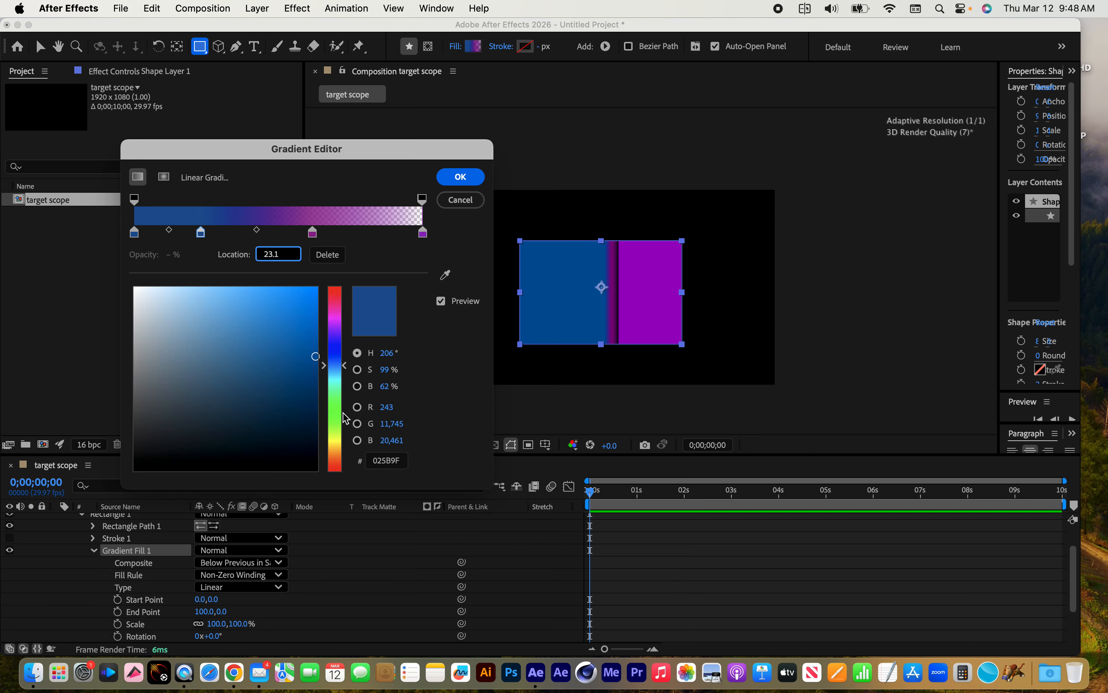
pyautogui.click(337, 411)
pyautogui.moveTo(337, 415); pyautogui.dragTo(337, 417)
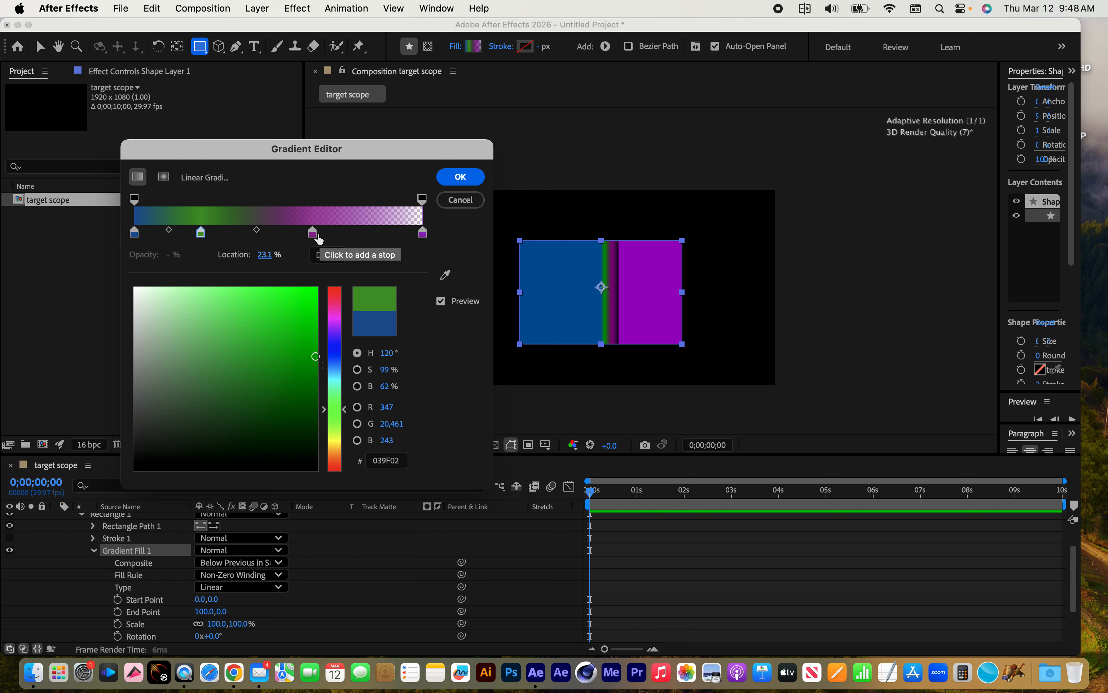
pyautogui.moveTo(312, 233); pyautogui.dragTo(345, 232)
pyautogui.moveTo(200, 232)
pyautogui.mouseDown()
pyautogui.moveTo(249, 232)
pyautogui.moveTo(218, 233)
pyautogui.mouseUp()
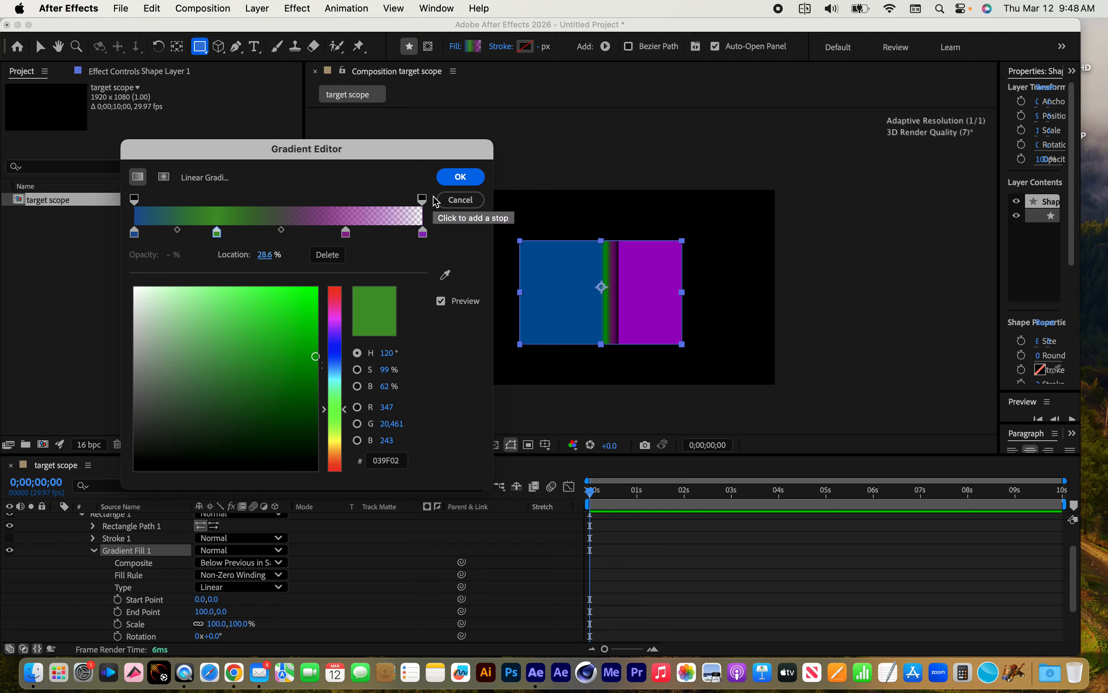
# Place the end opacity stop at 100% of the gradient, move the magenta colour stop to 72.7%, and apply the gradient
pyautogui.click(421, 200)
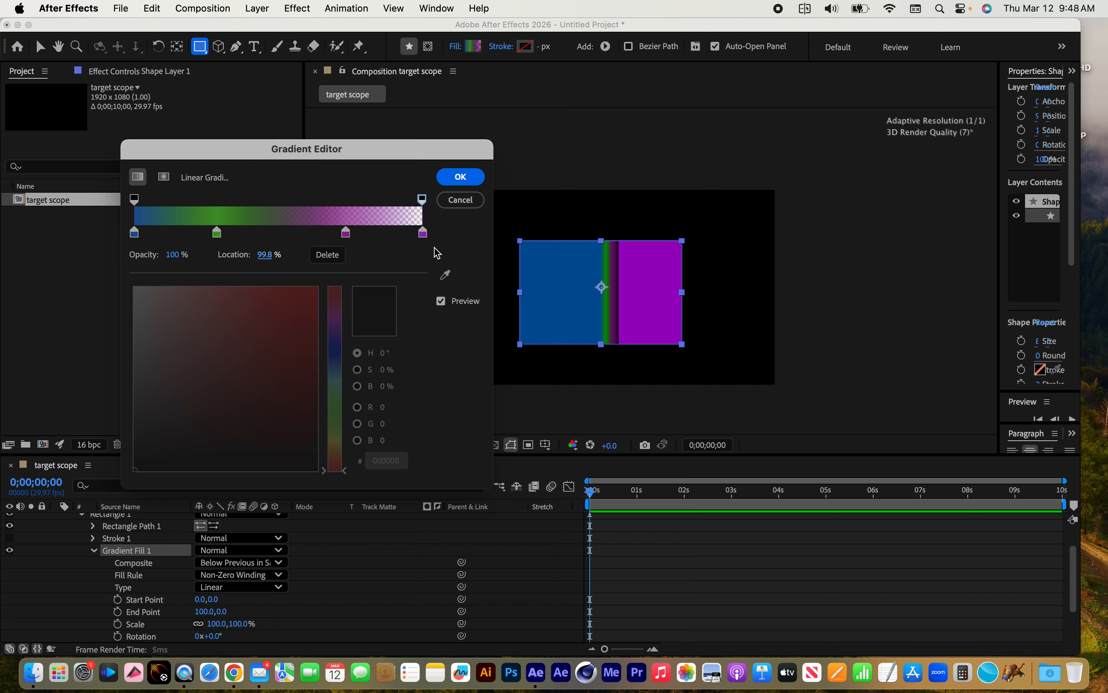
pyautogui.click(423, 233)
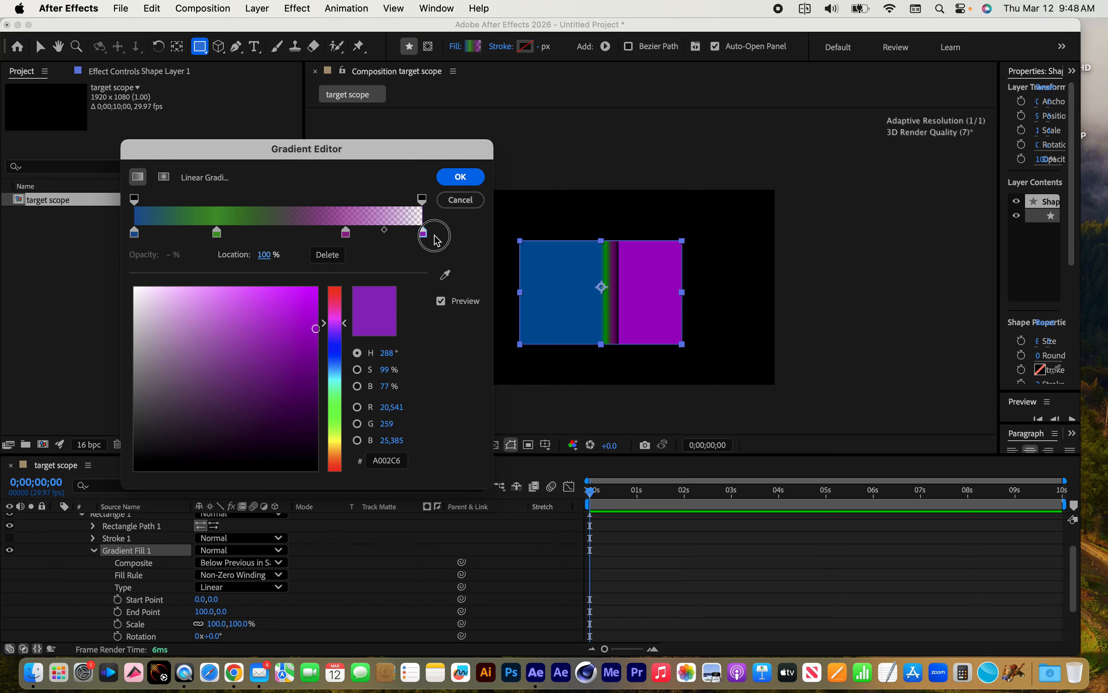
pyautogui.click(422, 200)
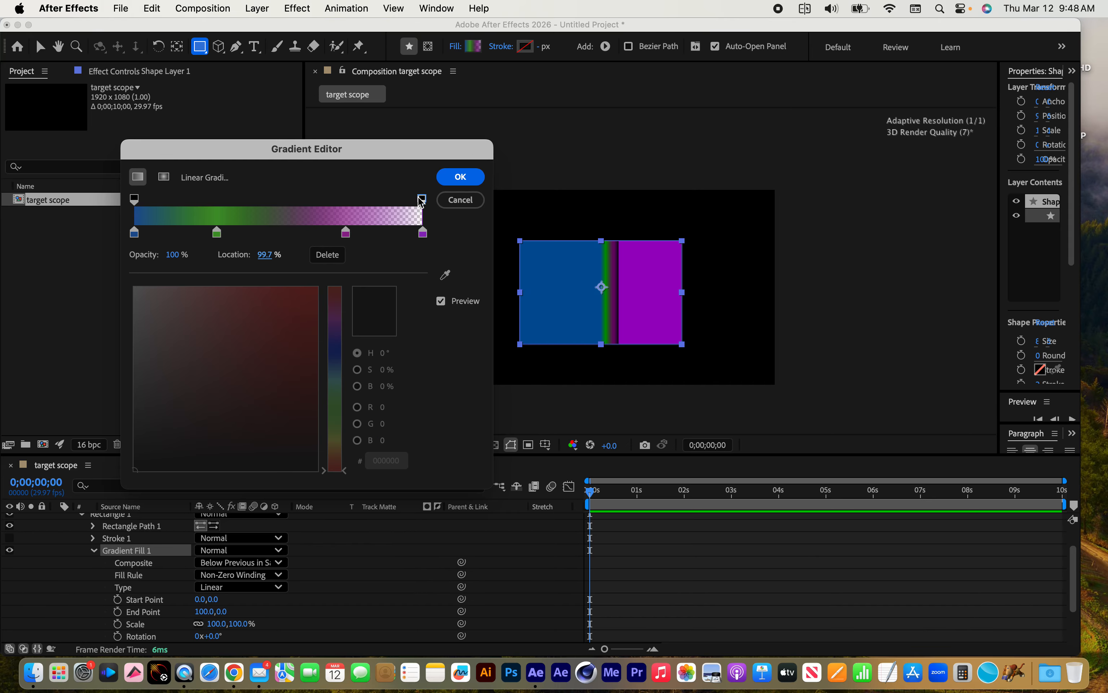
pyautogui.click(138, 200)
pyautogui.moveTo(375, 202); pyautogui.dragTo(422, 167)
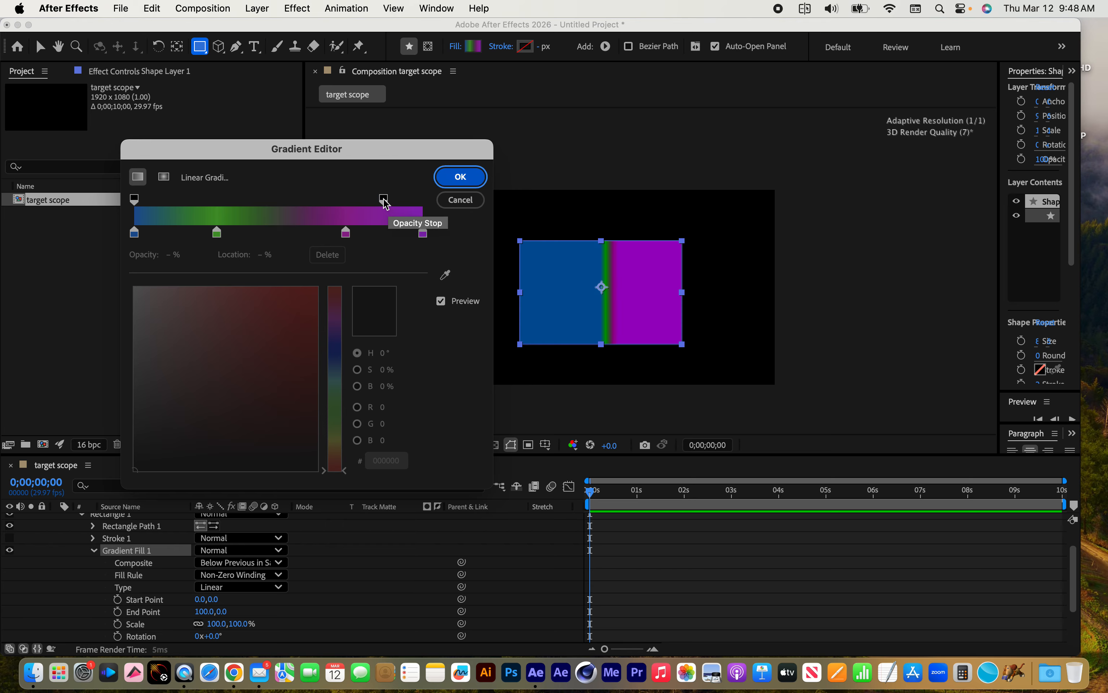
pyautogui.moveTo(385, 204); pyautogui.dragTo(423, 200)
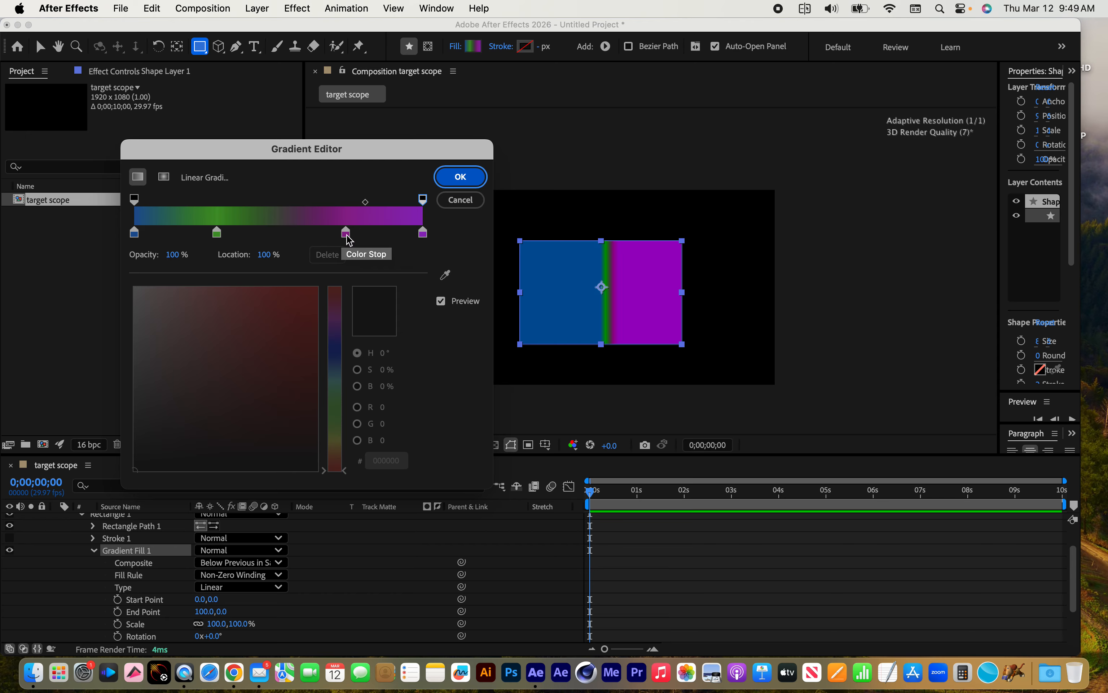
pyautogui.moveTo(347, 236)
pyautogui.mouseDown()
pyautogui.moveTo(345, 274)
pyautogui.moveTo(344, 233)
pyautogui.mouseUp()
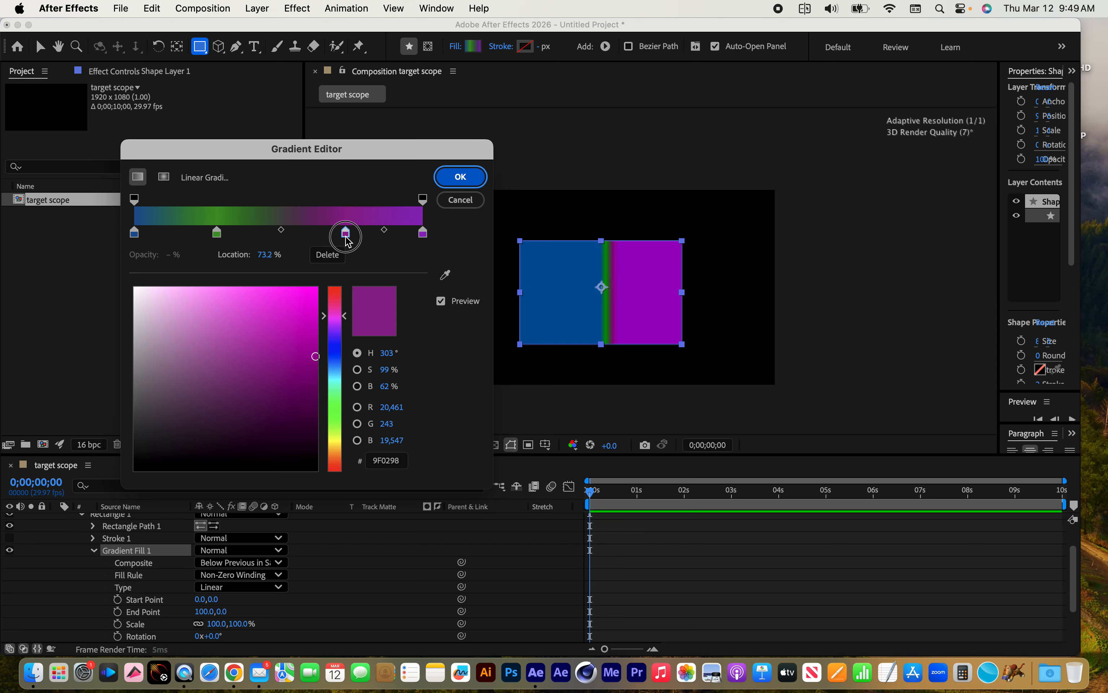
pyautogui.click(462, 184)
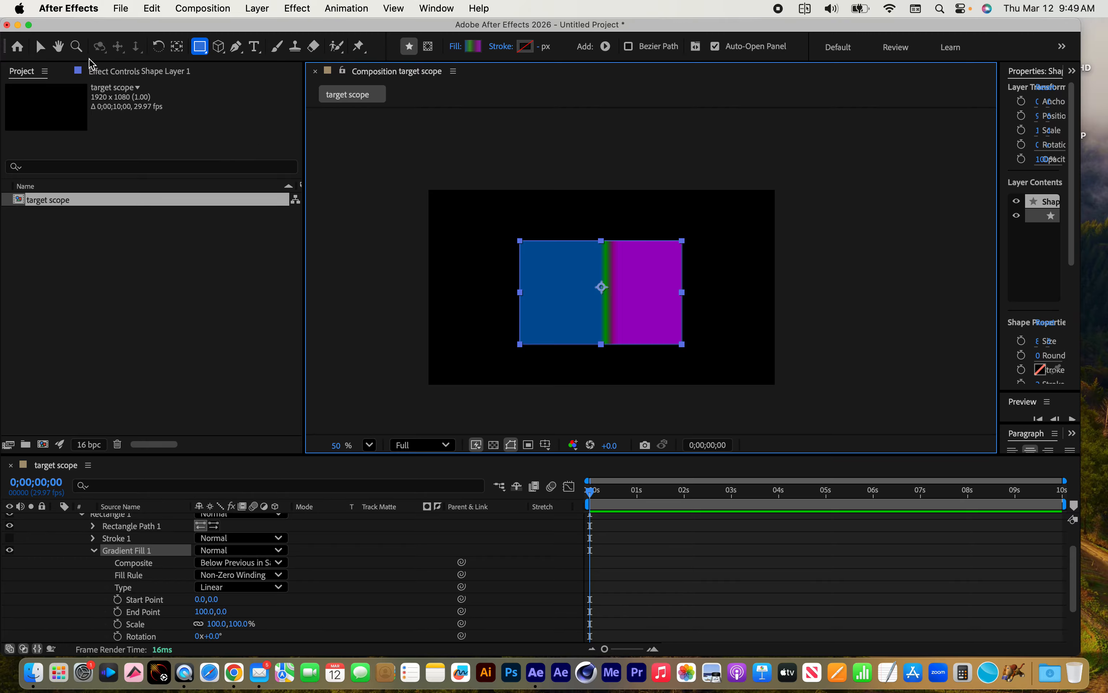
# Stretch the linear gradient diagonally across the rectangle, with its start point at -373.6,-142.4 and end point at 393.0,233.6
pyautogui.click(42, 47)
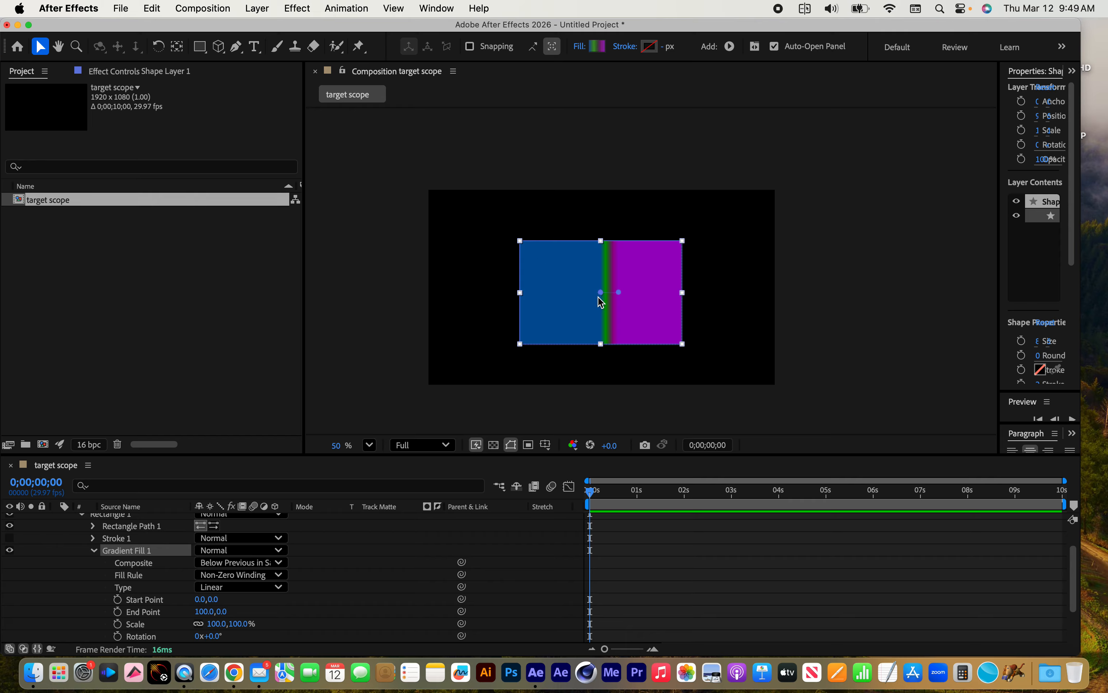
pyautogui.moveTo(601, 294); pyautogui.dragTo(533, 266)
pyautogui.moveTo(619, 292); pyautogui.dragTo(672, 335)
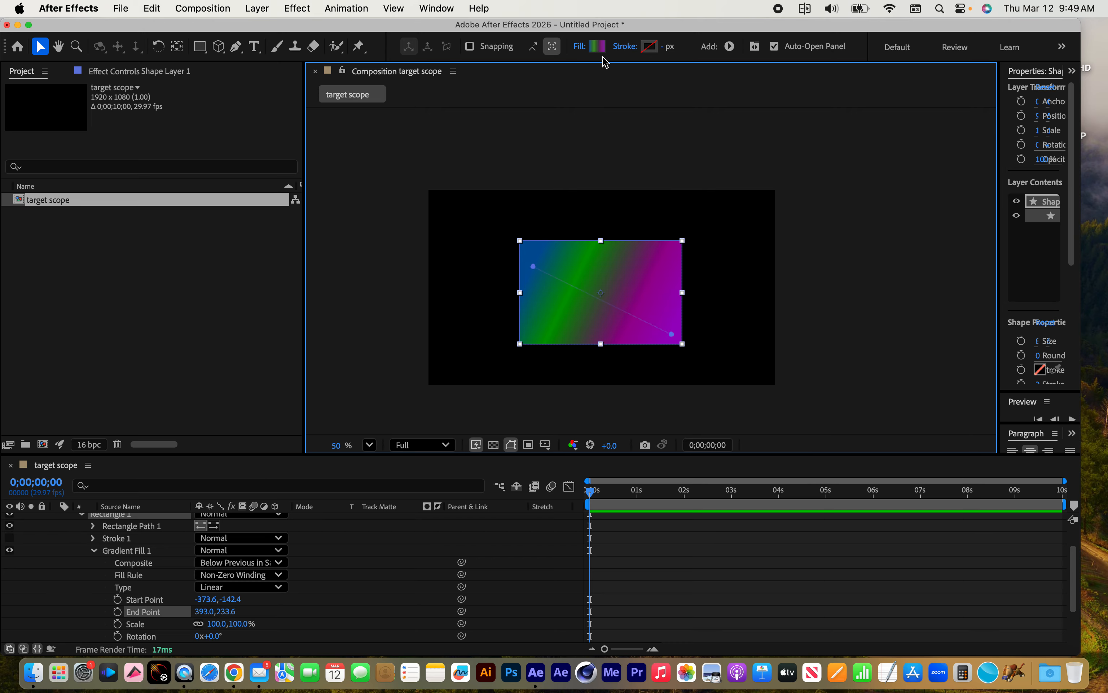
# Add a white FFFFFF stroke to the rectangle and set its width to 32 px
pyautogui.click(649, 46)
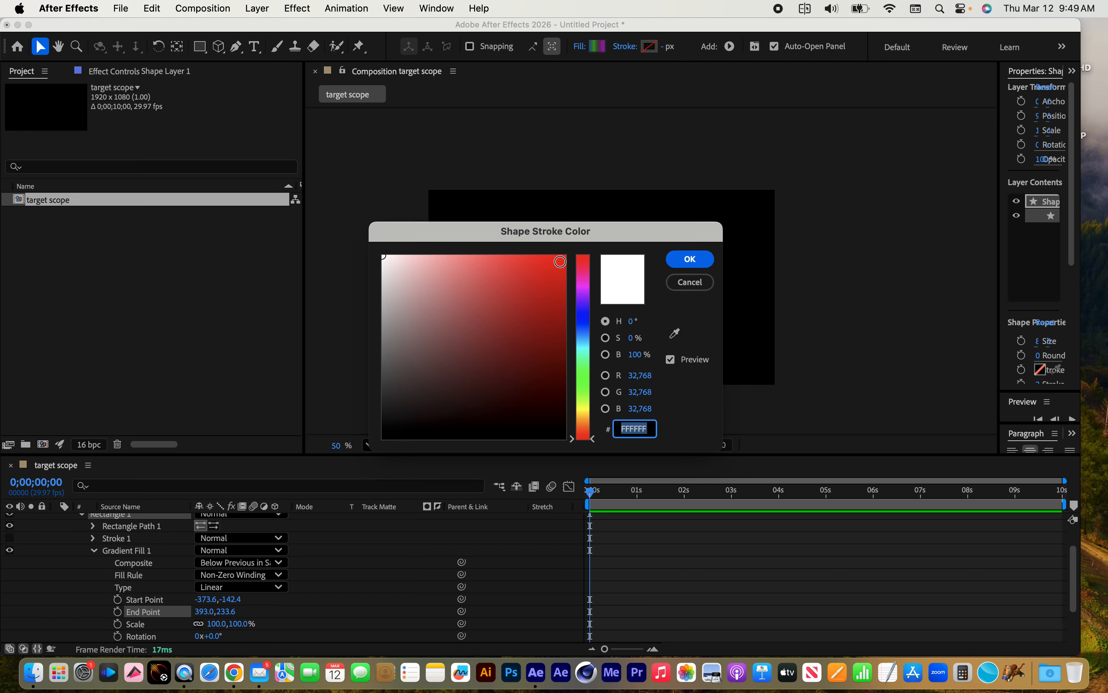
pyautogui.click(565, 257)
pyautogui.moveTo(431, 277); pyautogui.dragTo(369, 245)
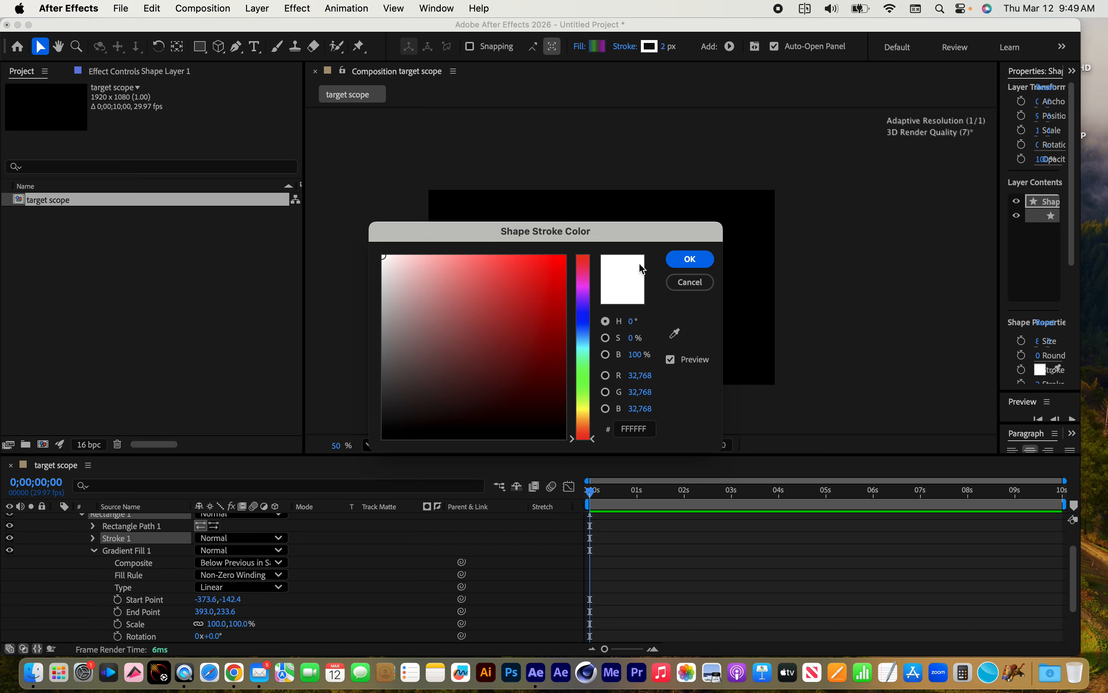
pyautogui.click(678, 265)
pyautogui.moveTo(664, 46)
pyautogui.mouseDown()
pyautogui.moveTo(700, 47)
pyautogui.moveTo(683, 48)
pyautogui.mouseUp()
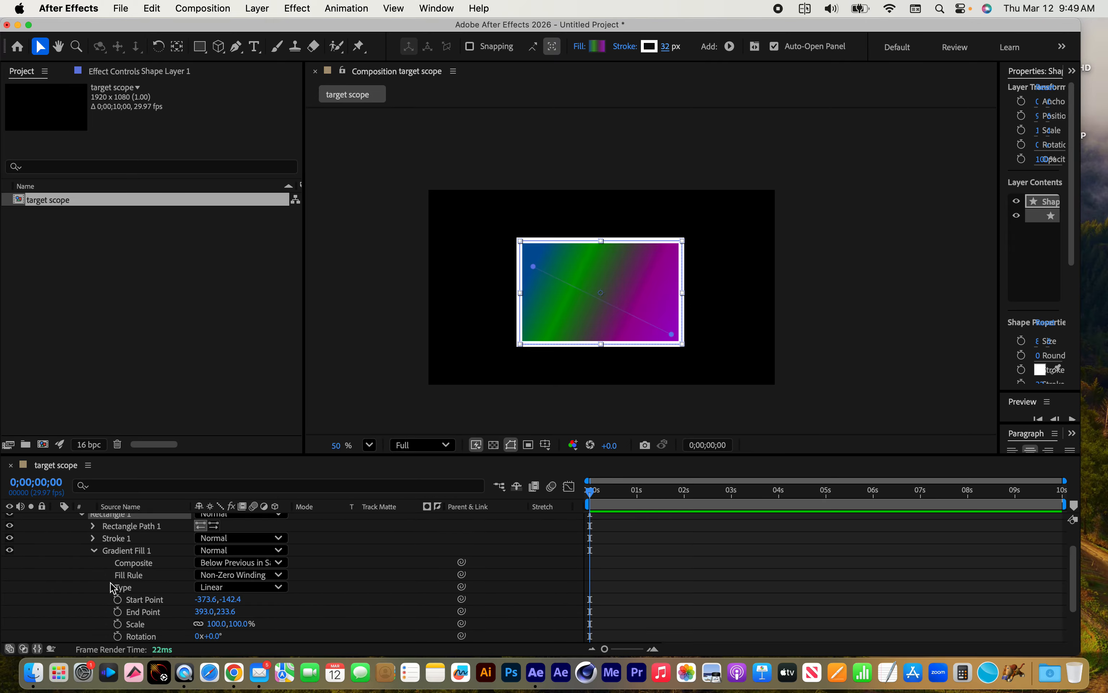
# Collapse the Rectangle 1 properties and move the rectangle toward the left side of the composition frame
pyautogui.scroll(2, 114, 588)
pyautogui.click(82, 545)
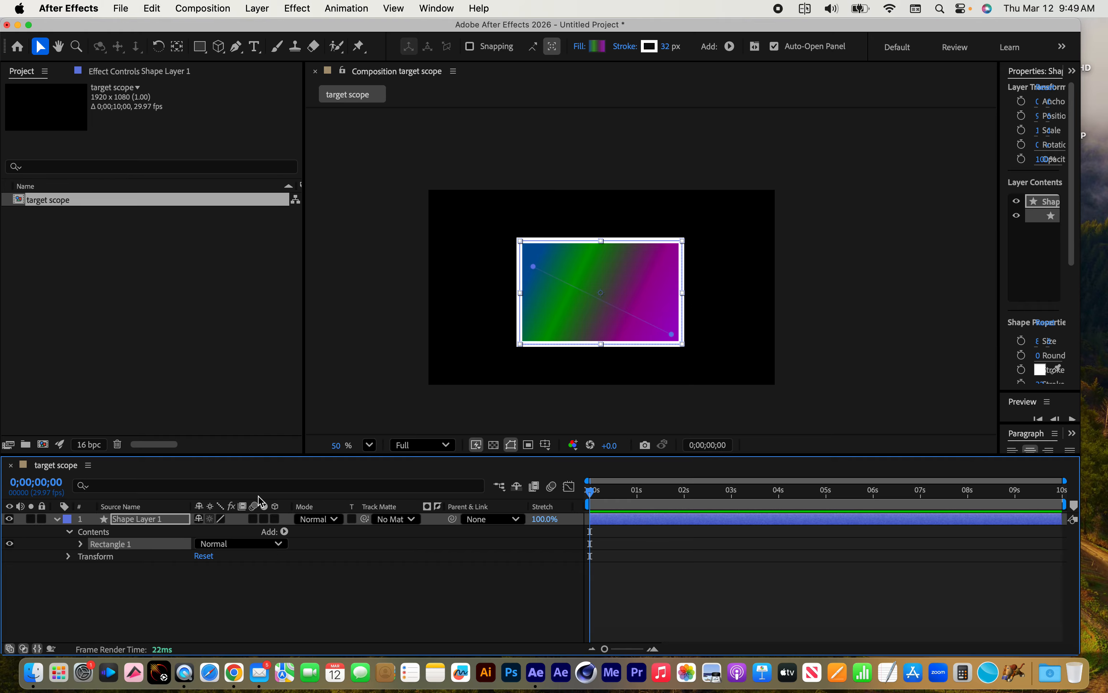
pyautogui.moveTo(621, 310); pyautogui.dragTo(556, 316)
pyautogui.scroll(3, 556, 316)
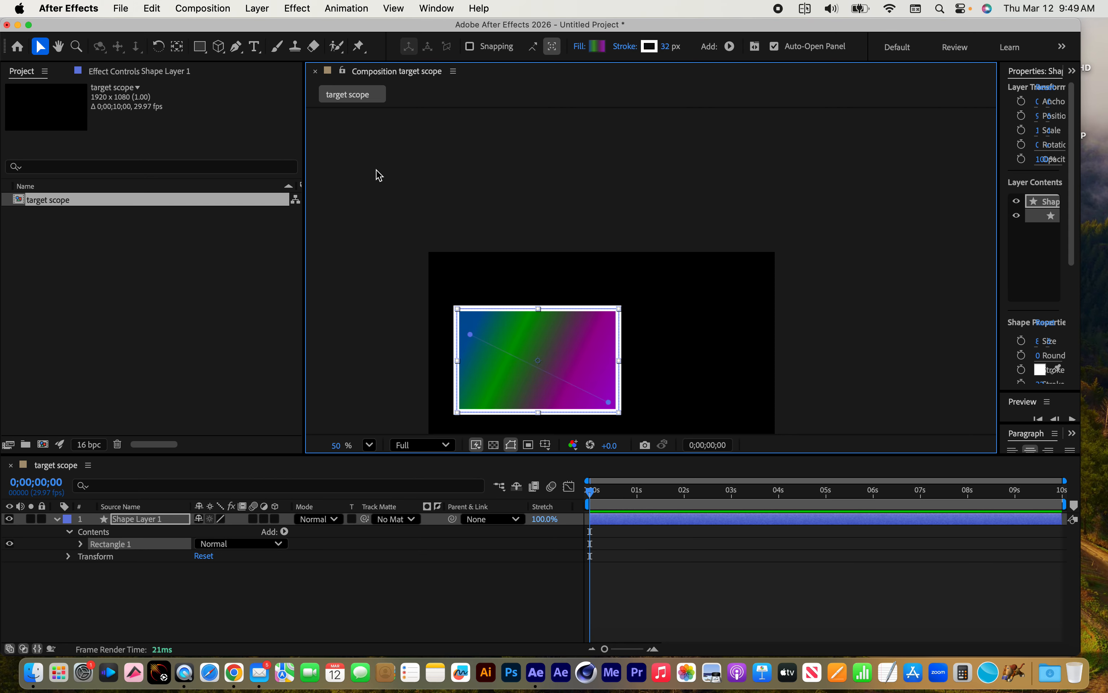
# Draw a second, smaller rectangle in the same shape layer, in the upper right of the composition frame
pyautogui.click(199, 46)
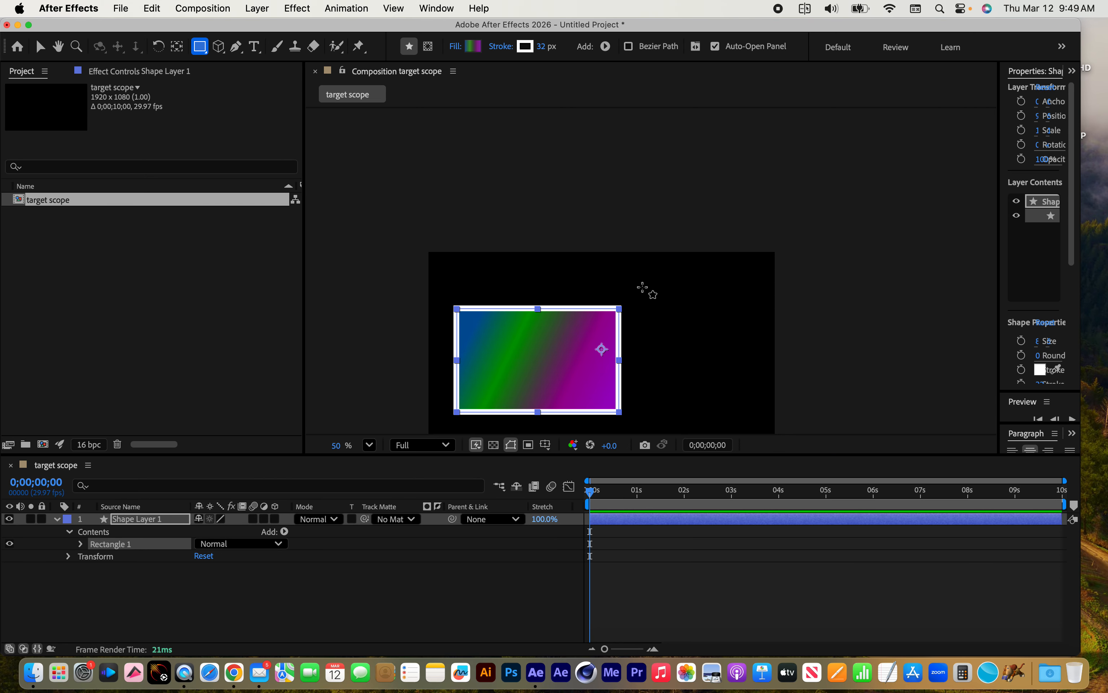
pyautogui.moveTo(641, 285)
pyautogui.mouseDown()
pyautogui.moveTo(685, 323)
pyautogui.moveTo(749, 349)
pyautogui.mouseUp()
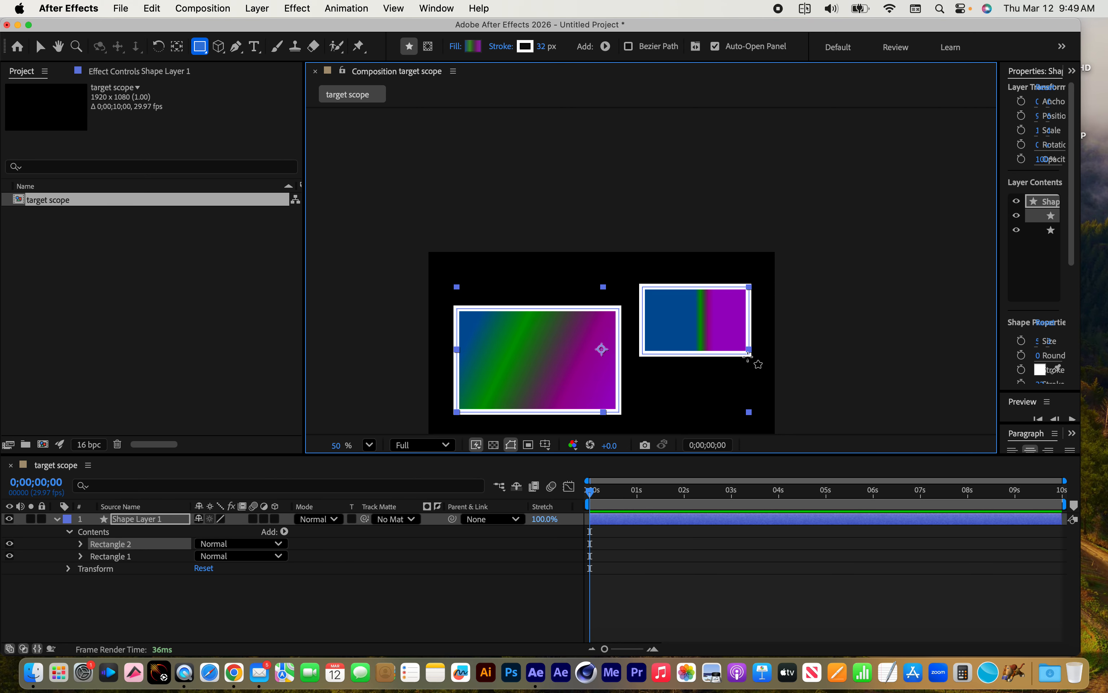
pyautogui.scroll(-2, 712, 378)
pyautogui.scroll(-1, 712, 379)
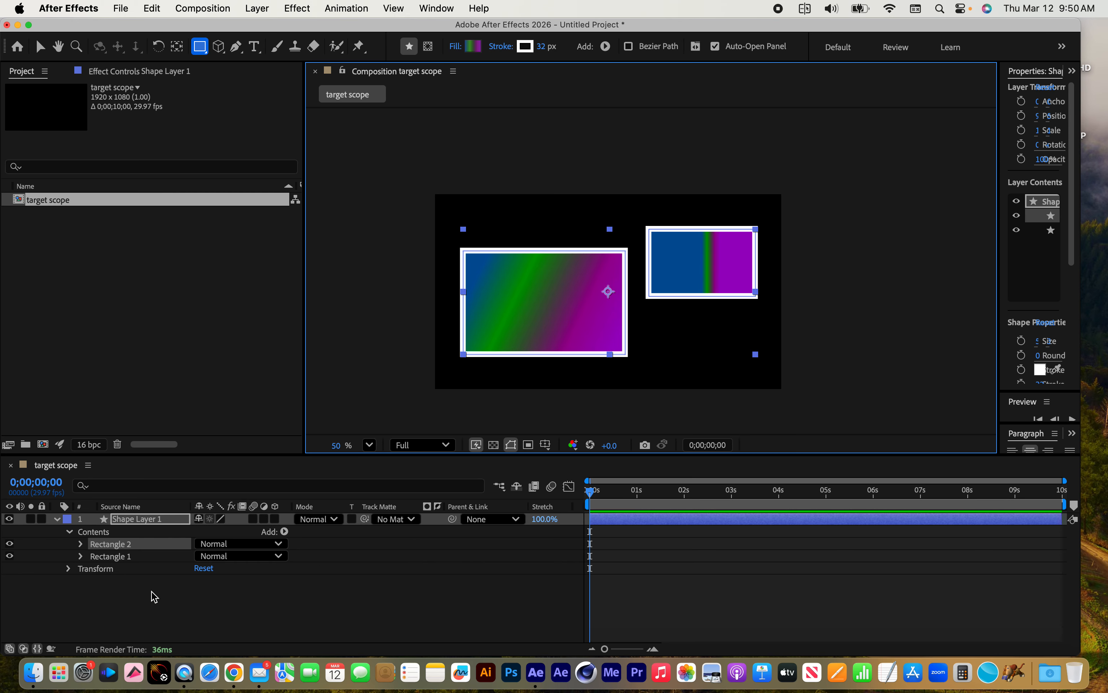
# Examine the separate Rectangle 1 and Rectangle 2 groups within the contents of Shape Layer 1
pyautogui.click(132, 557)
pyautogui.click(126, 545)
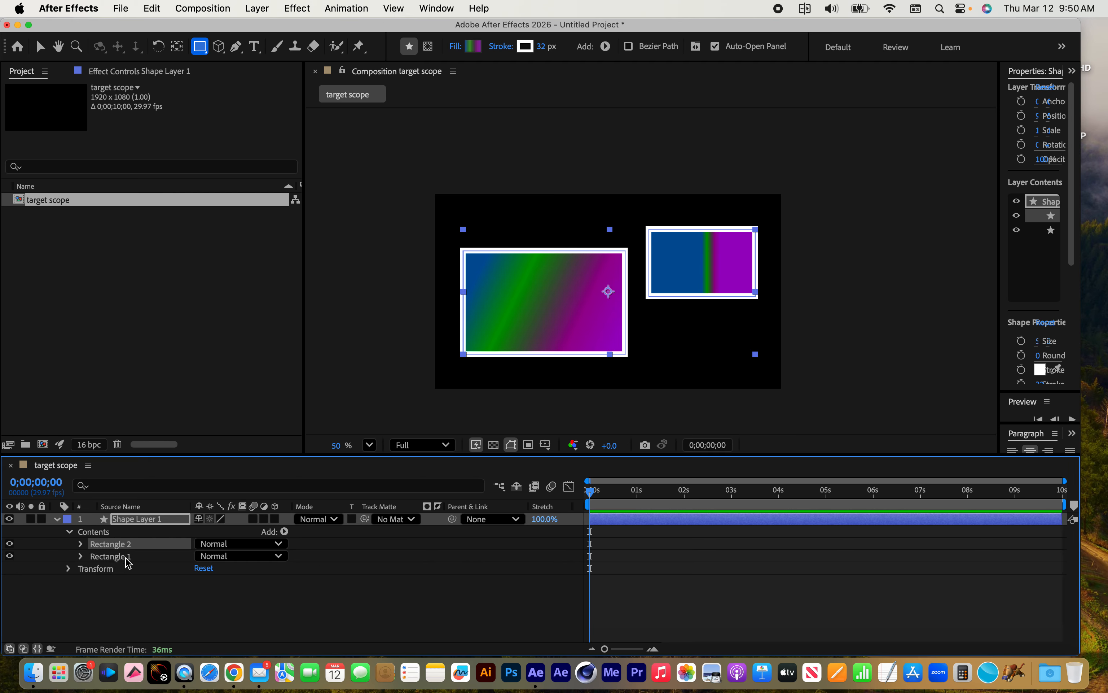
pyautogui.click(130, 552)
pyautogui.click(128, 546)
pyautogui.click(130, 552)
pyautogui.click(130, 545)
# Expand the Transform properties of Shape Layer 1 and try rotating the whole layer
pyautogui.click(95, 569)
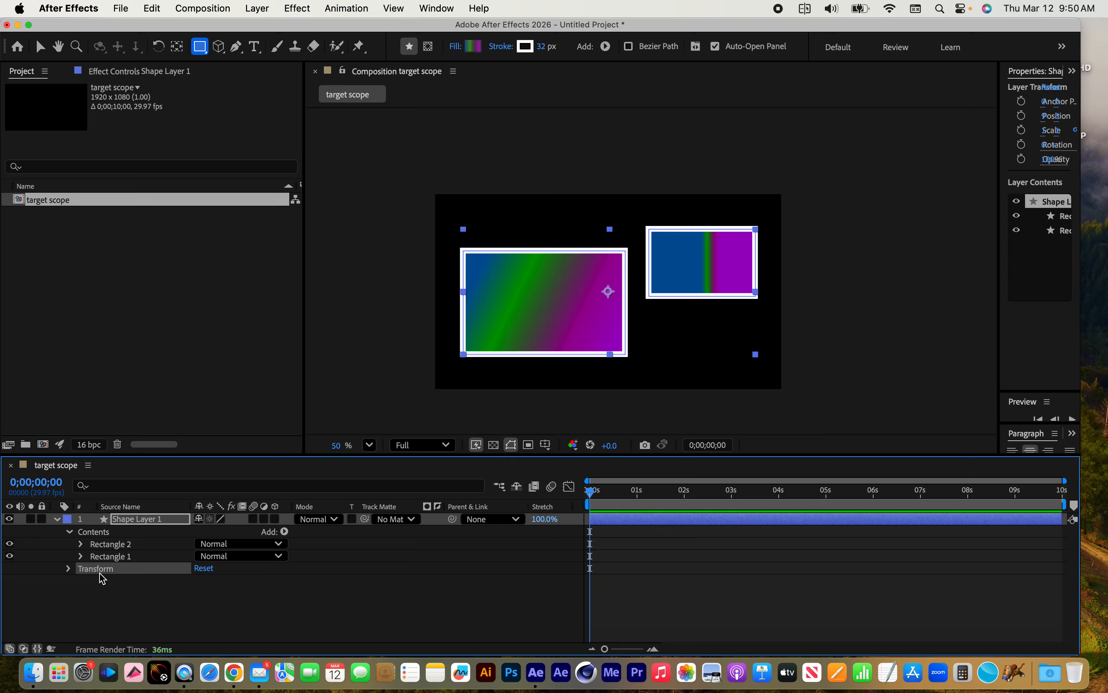
pyautogui.click(68, 569)
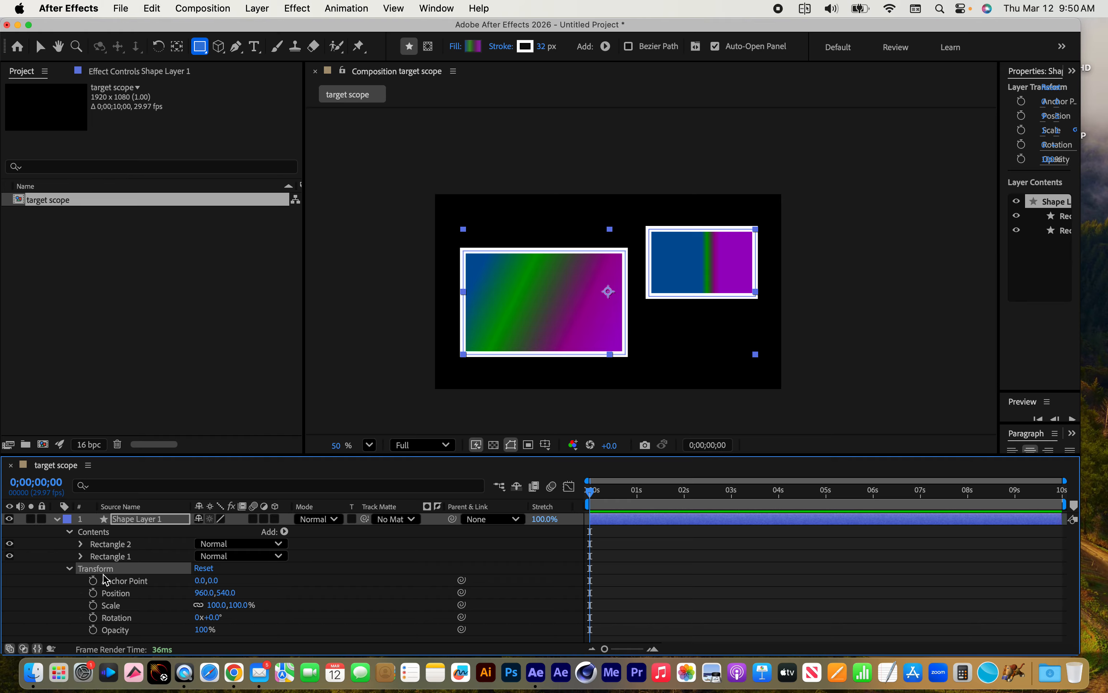
pyautogui.moveTo(214, 617)
pyautogui.mouseDown()
pyautogui.moveTo(244, 617)
pyautogui.moveTo(176, 617)
pyautogui.moveTo(250, 617)
pyautogui.moveTo(209, 619)
pyautogui.mouseUp()
# Expand the Rectangle 1 group's properties and collapse its Gradient Fill 1 settings
pyautogui.click(99, 557)
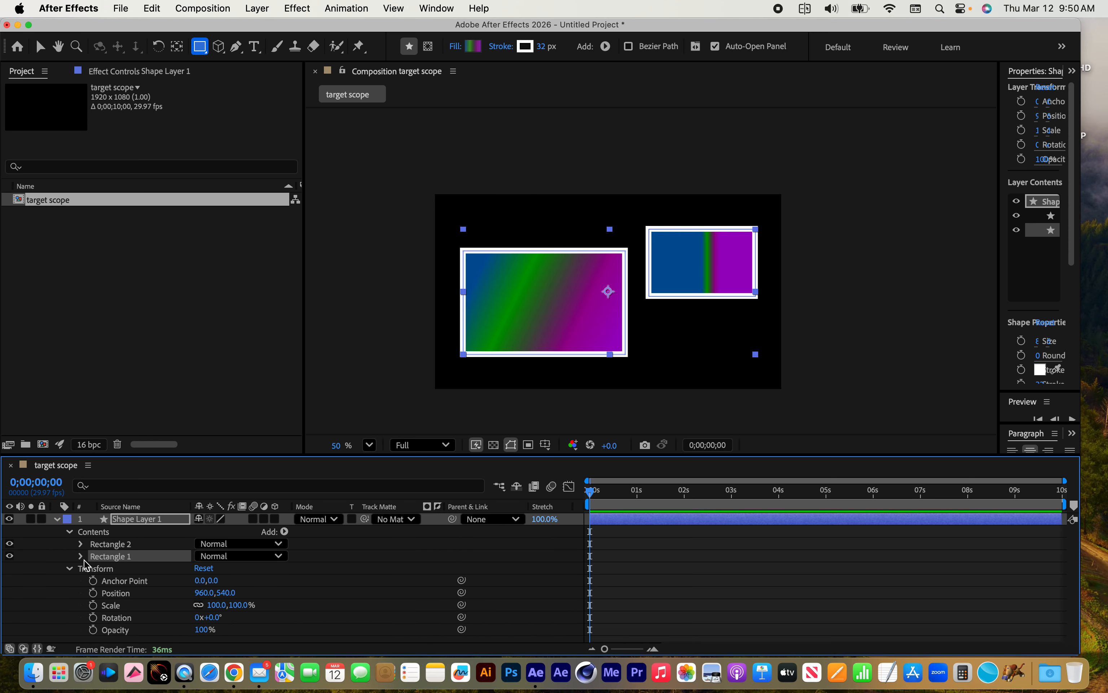
pyautogui.click(81, 557)
pyautogui.scroll(-3, 114, 593)
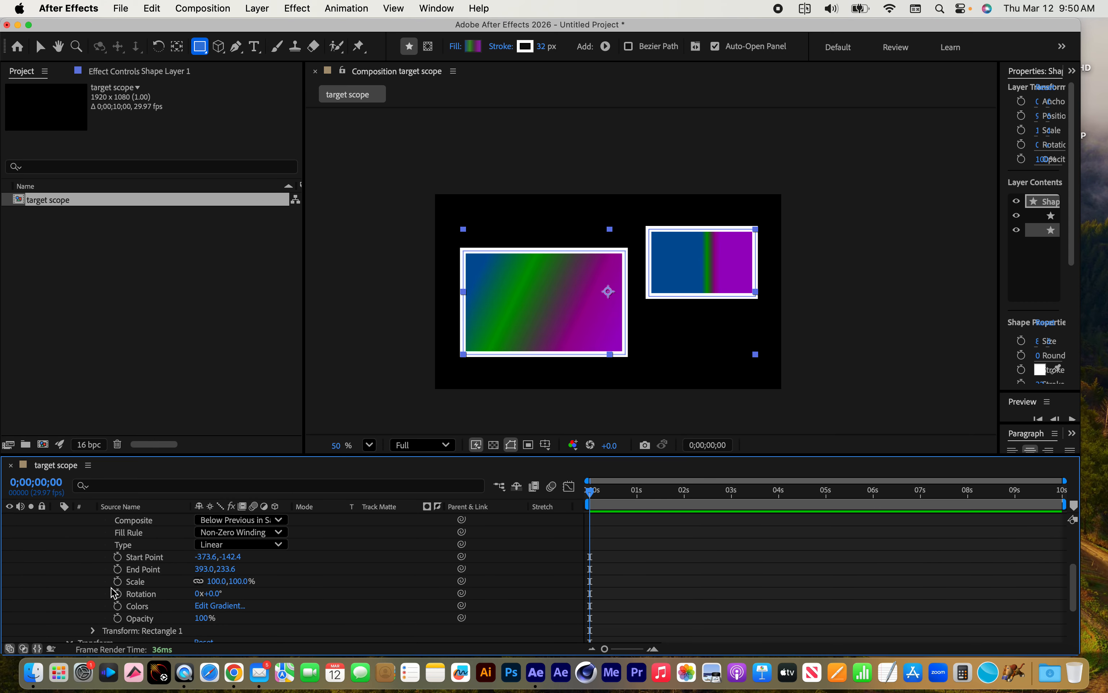
pyautogui.scroll(1, 113, 593)
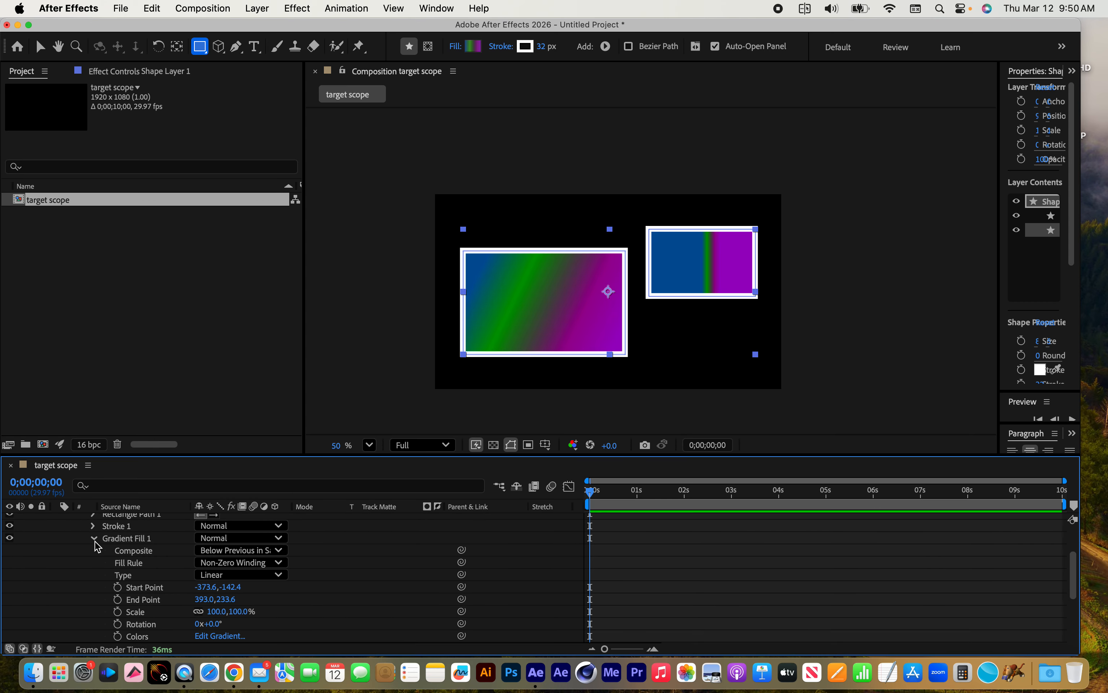
pyautogui.click(95, 540)
pyautogui.scroll(1, 111, 534)
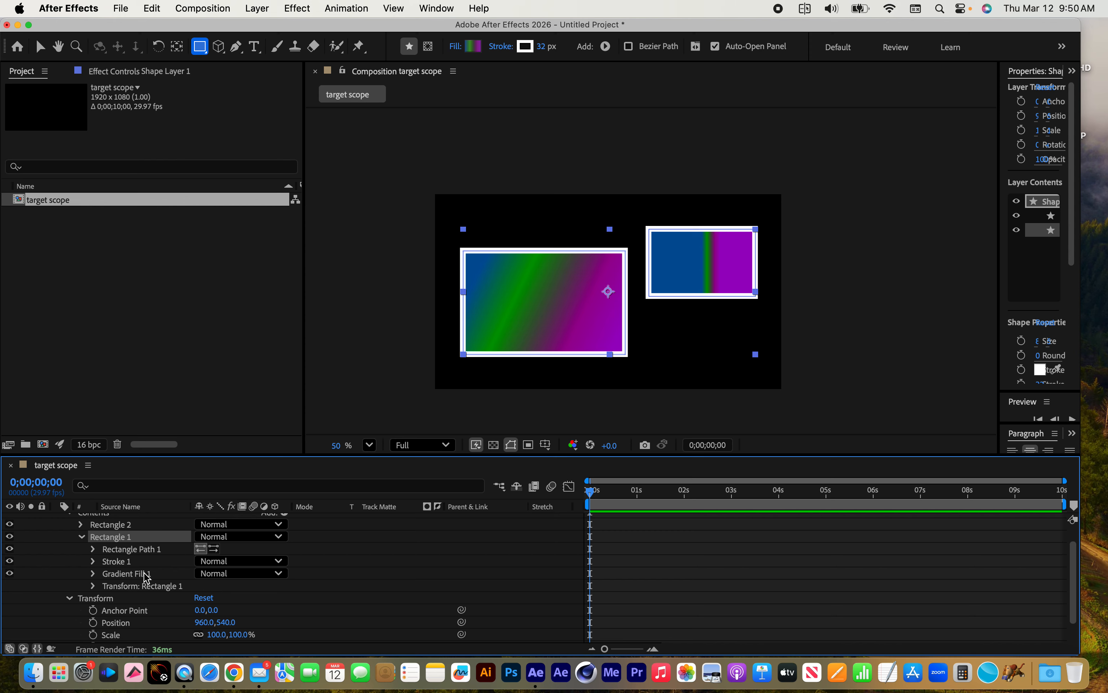
pyautogui.scroll(1, 143, 579)
pyautogui.hscroll(2, 382, 234)
pyautogui.scroll(1, 383, 234)
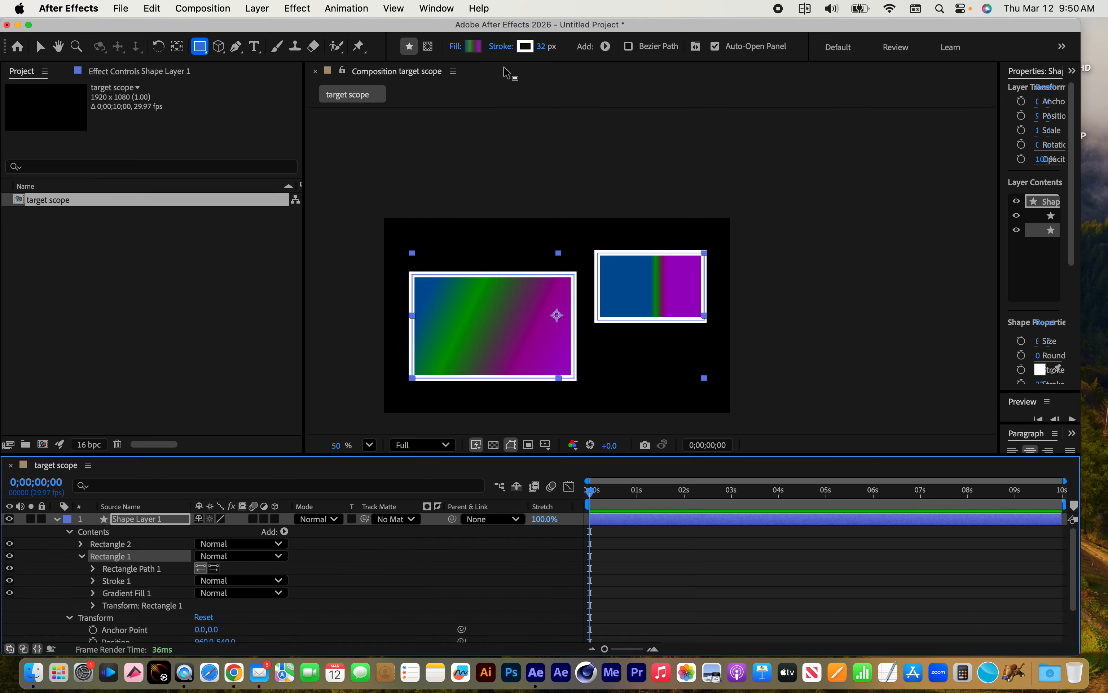
# Expand Rectangle 1's own transform properties and rotate only that rectangle to -4.0°
pyautogui.click(115, 596)
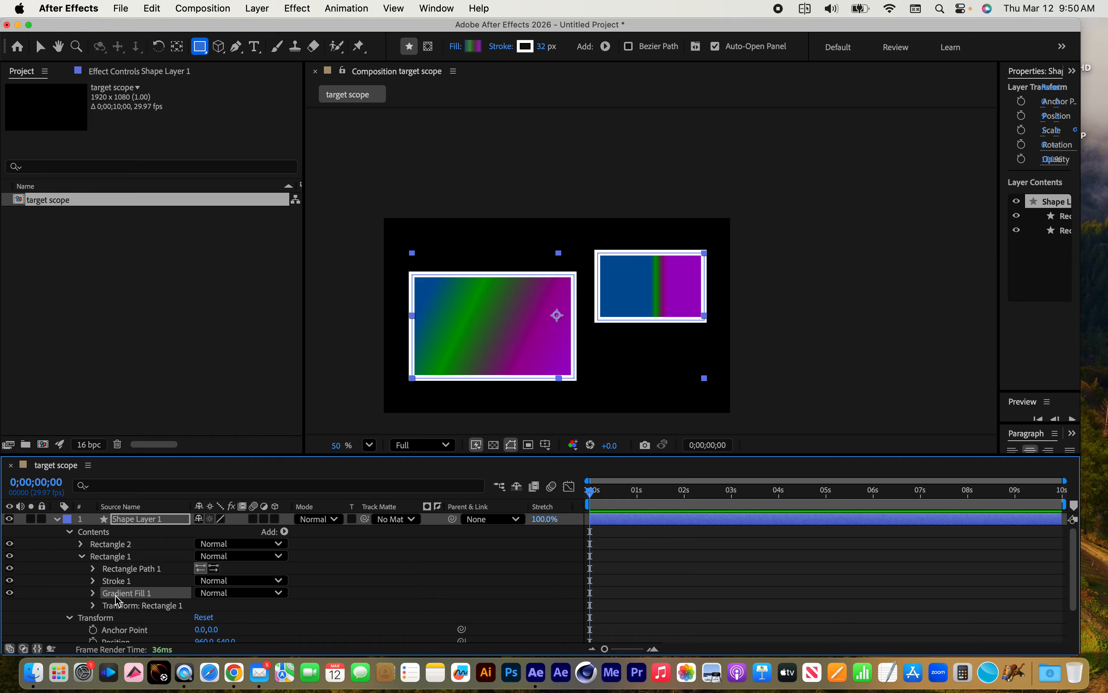
pyautogui.click(118, 579)
pyautogui.click(115, 597)
pyautogui.click(118, 606)
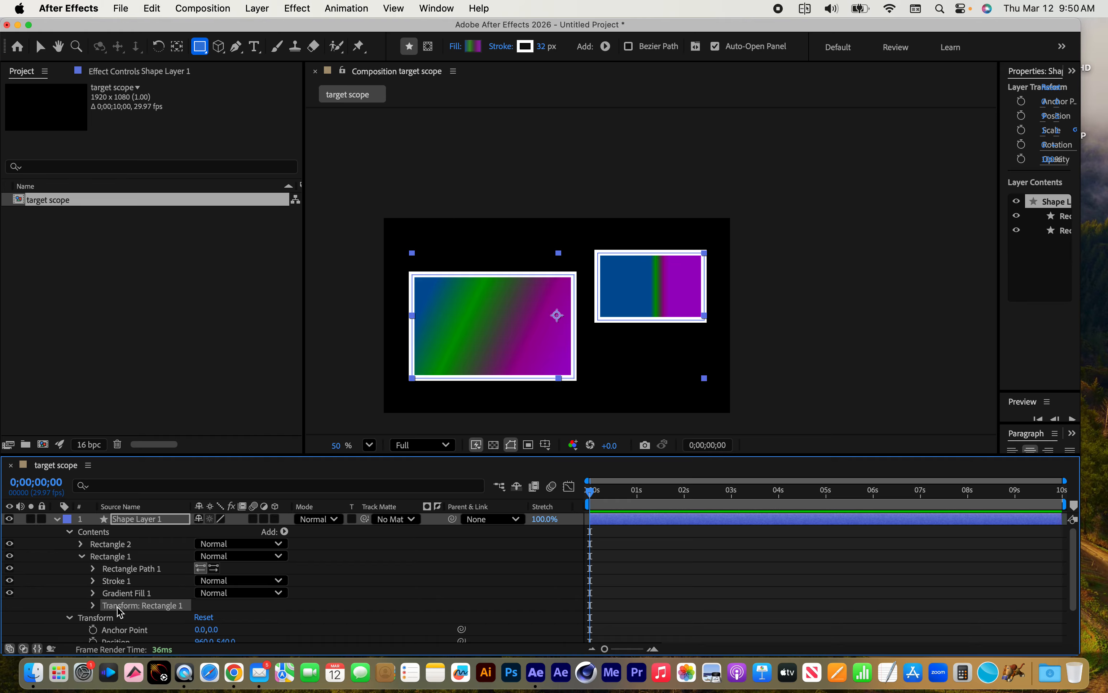
pyautogui.click(93, 606)
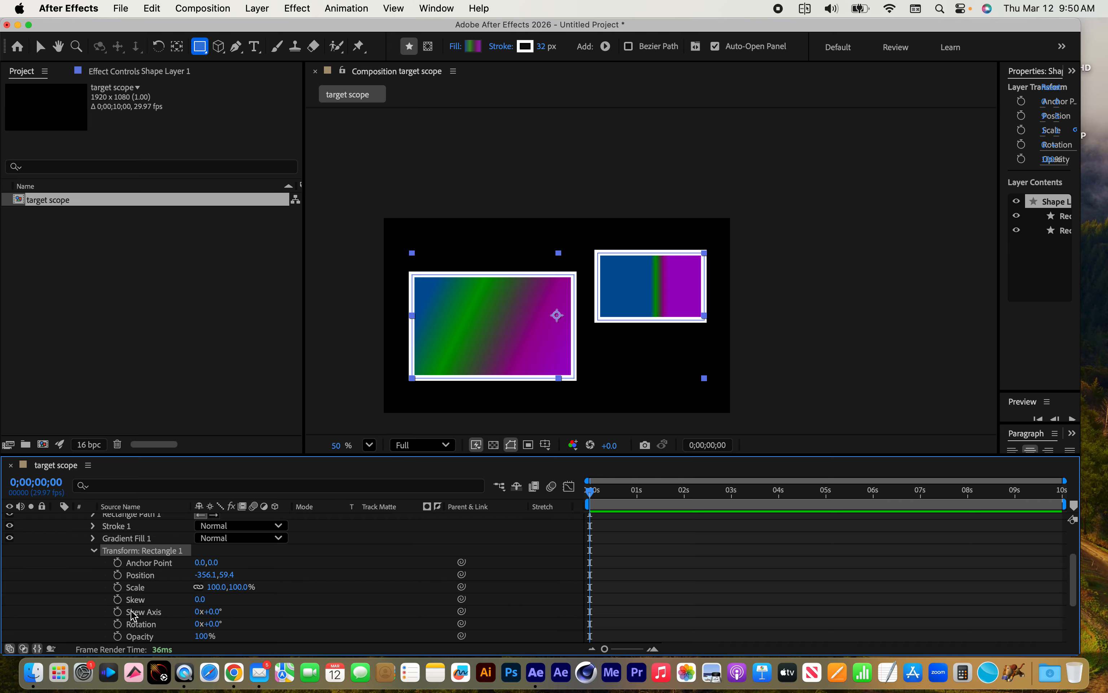
pyautogui.scroll(-3, 185, 600)
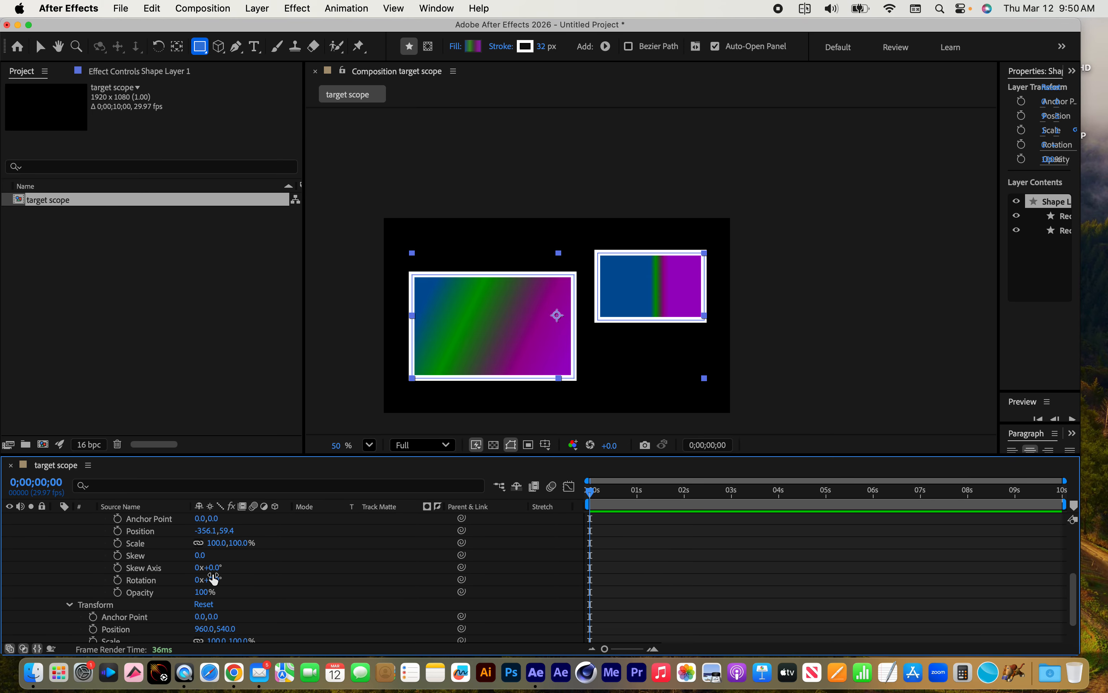
pyautogui.moveTo(214, 585)
pyautogui.mouseDown()
pyautogui.moveTo(240, 582)
pyautogui.moveTo(201, 581)
pyautogui.moveTo(251, 583)
pyautogui.moveTo(181, 581)
pyautogui.moveTo(230, 581)
pyautogui.moveTo(198, 579)
pyautogui.moveTo(209, 578)
pyautogui.mouseUp()
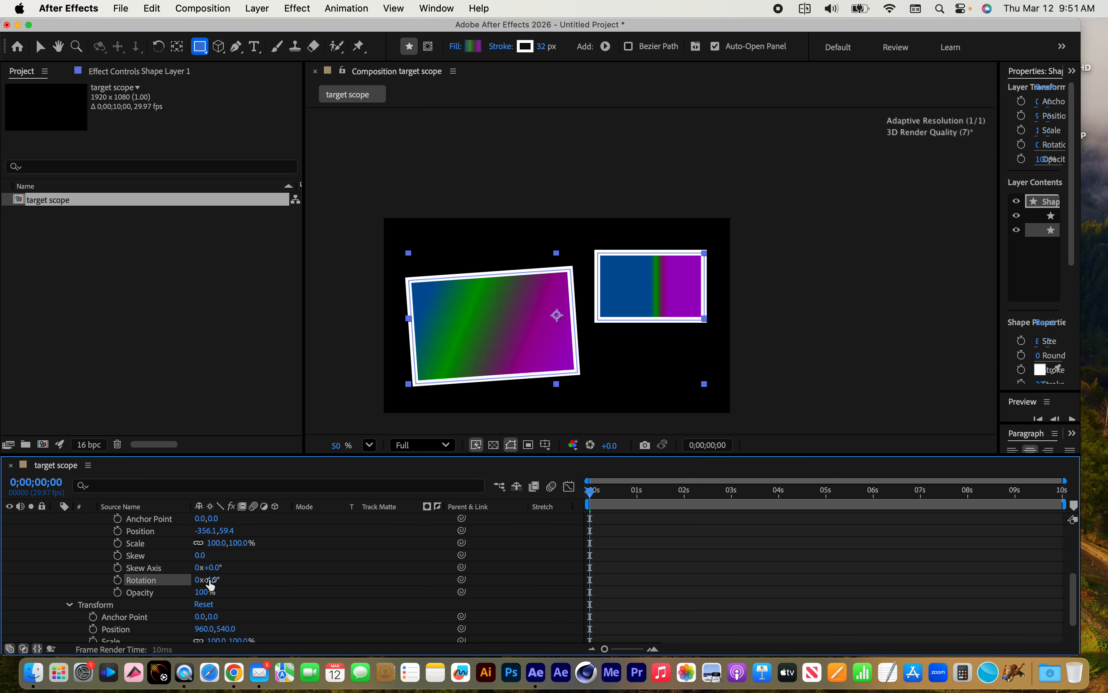
# Set the rotation of the whole Shape Layer 1 to -2.0° in its layer-level transform properties
pyautogui.scroll(-2, 178, 630)
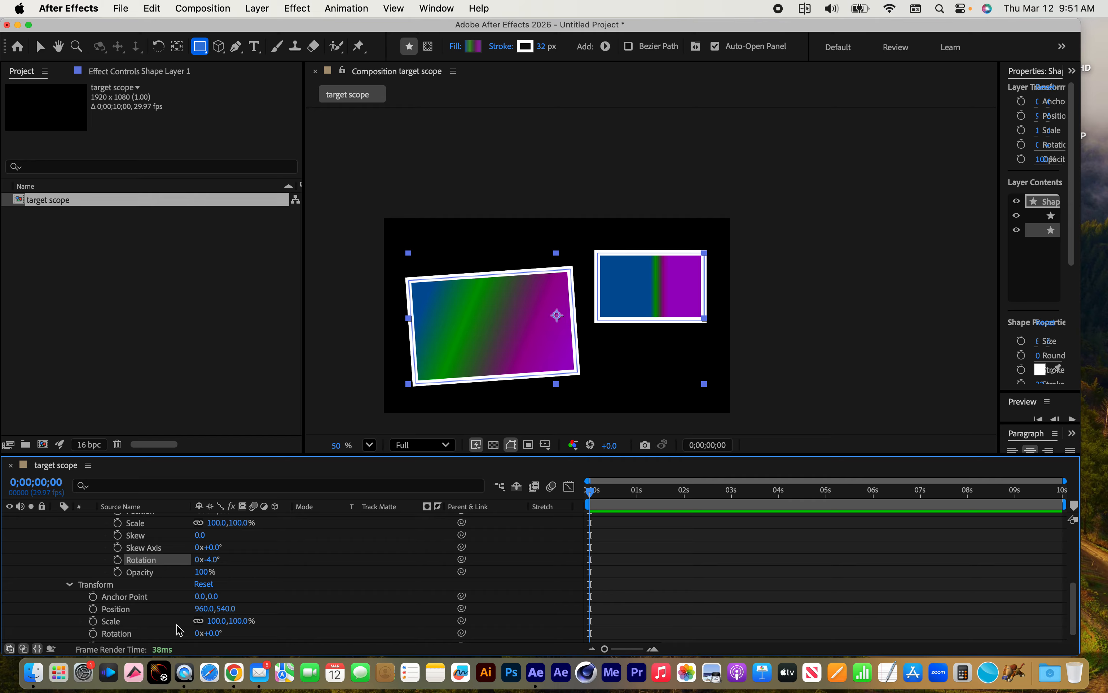
pyautogui.scroll(-1, 177, 625)
pyautogui.moveTo(214, 624)
pyautogui.mouseDown()
pyautogui.moveTo(247, 618)
pyautogui.moveTo(185, 614)
pyautogui.moveTo(240, 620)
pyautogui.moveTo(204, 620)
pyautogui.mouseUp()
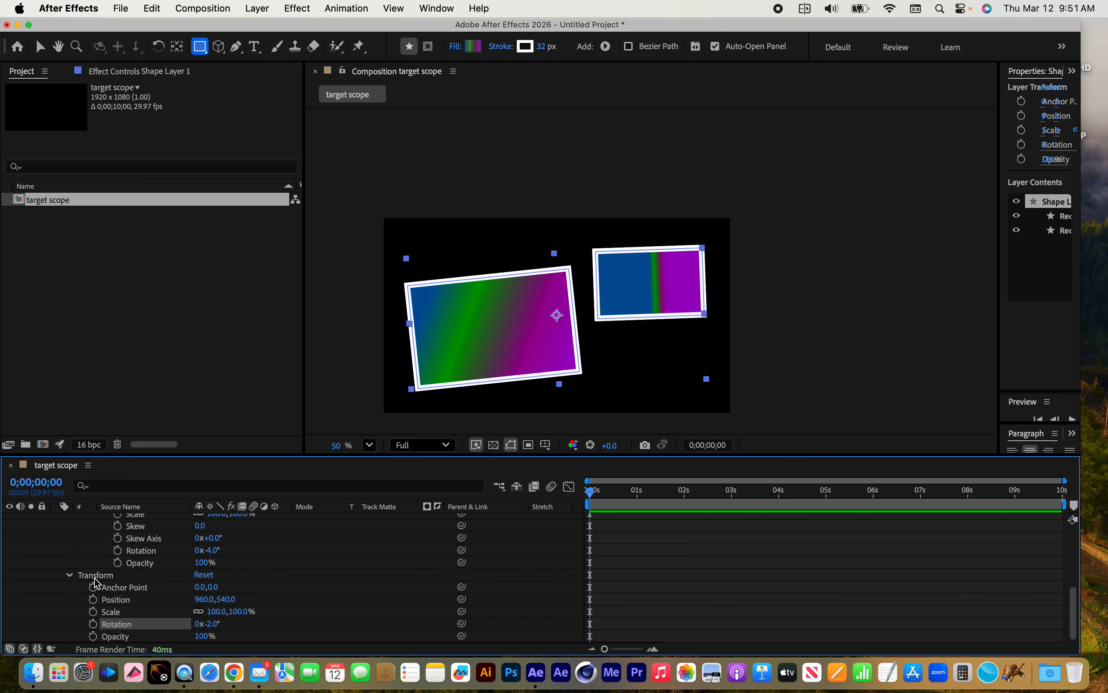
pyautogui.click(82, 576)
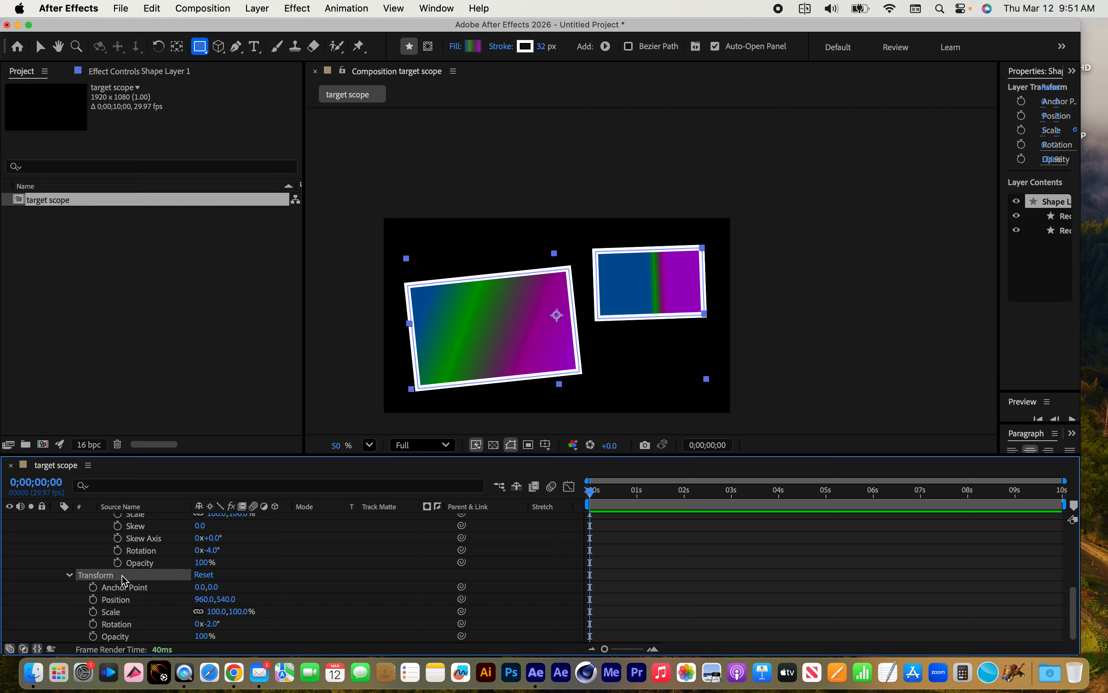
pyautogui.scroll(5, 121, 575)
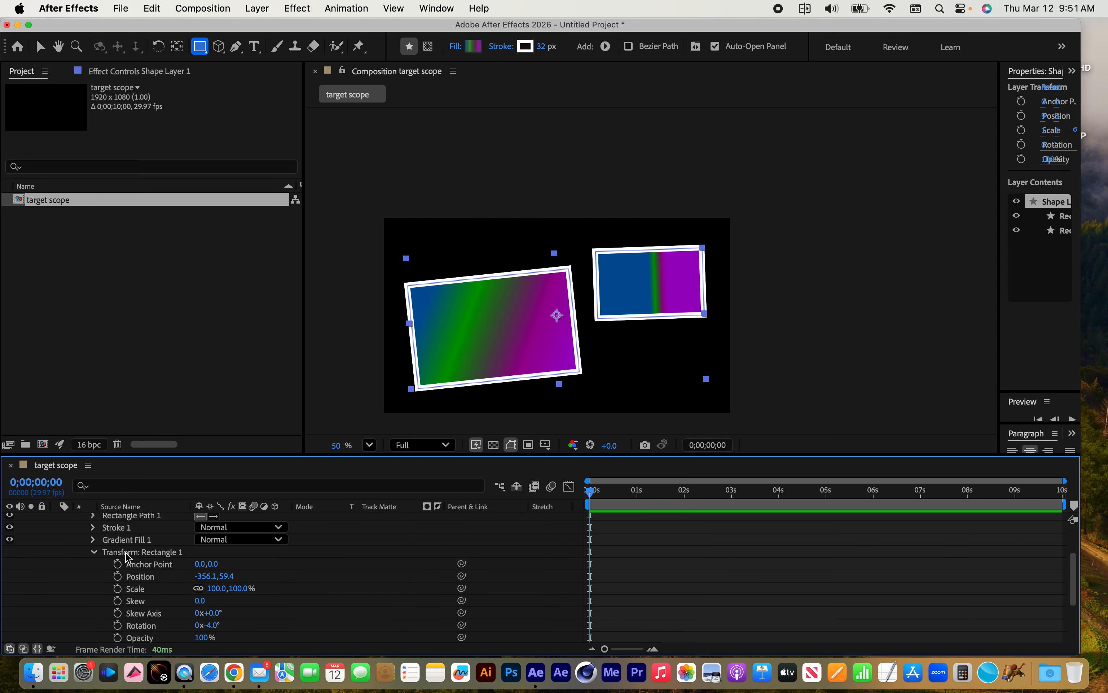
# Set Rectangle 1's own transform to position -356.1, 62.4, scale 86.0% and rotation -10.0°, and deselect the layer
pyautogui.scroll(3, 126, 572)
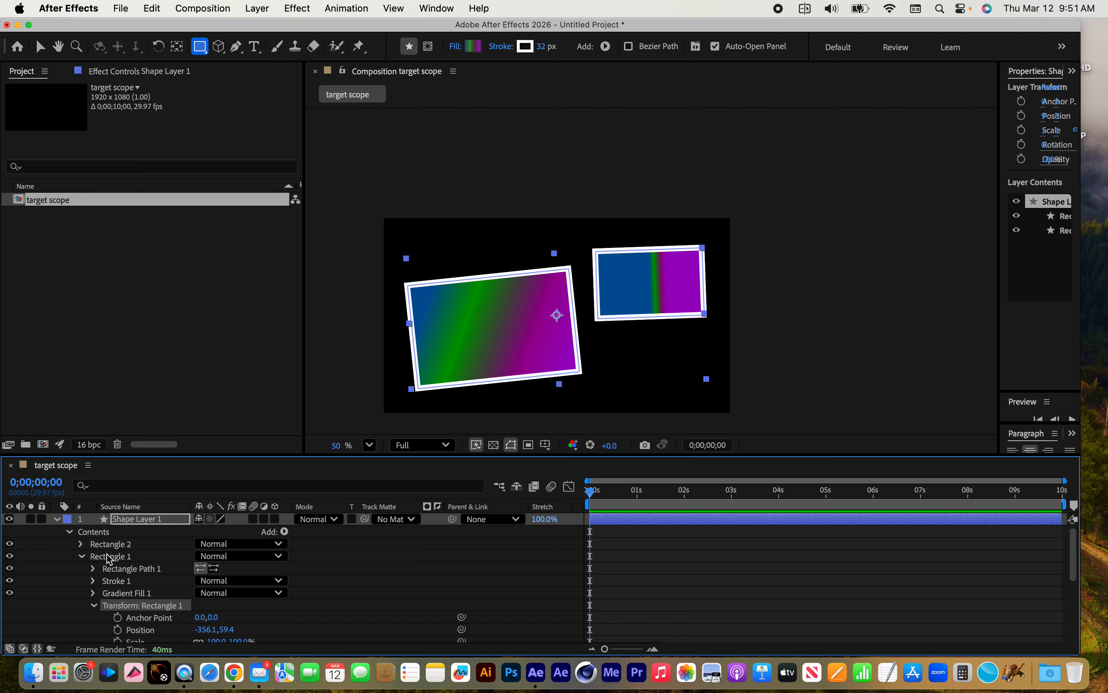
pyautogui.scroll(-4, 114, 560)
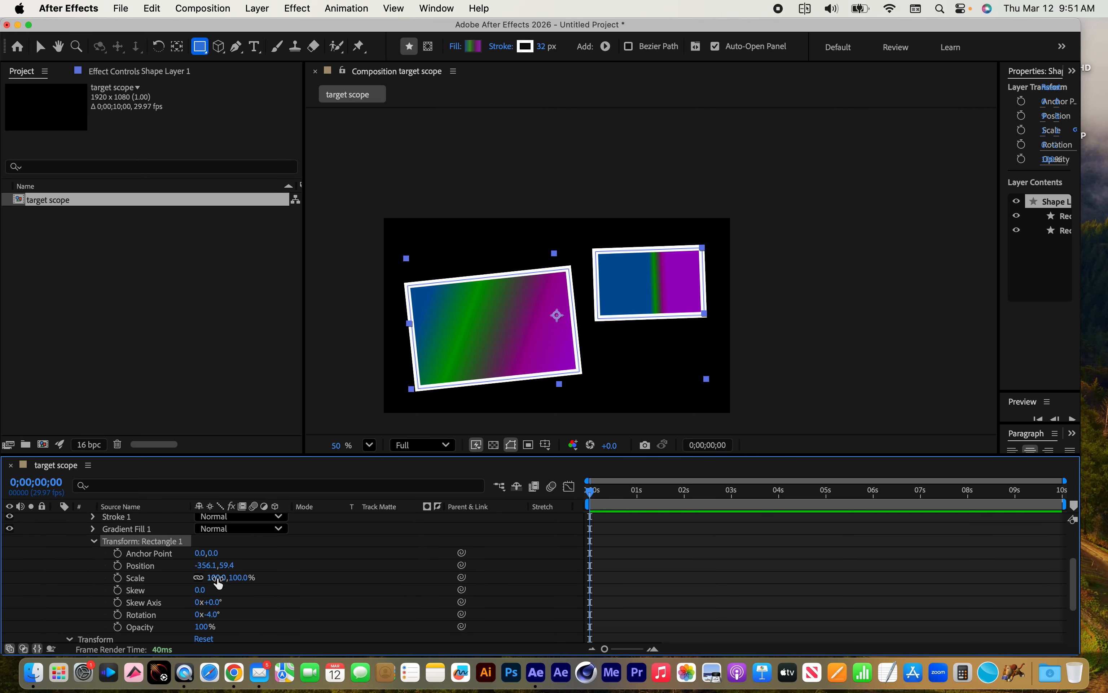
pyautogui.moveTo(216, 577); pyautogui.dragTo(238, 580)
pyautogui.moveTo(188, 581); pyautogui.dragTo(204, 614)
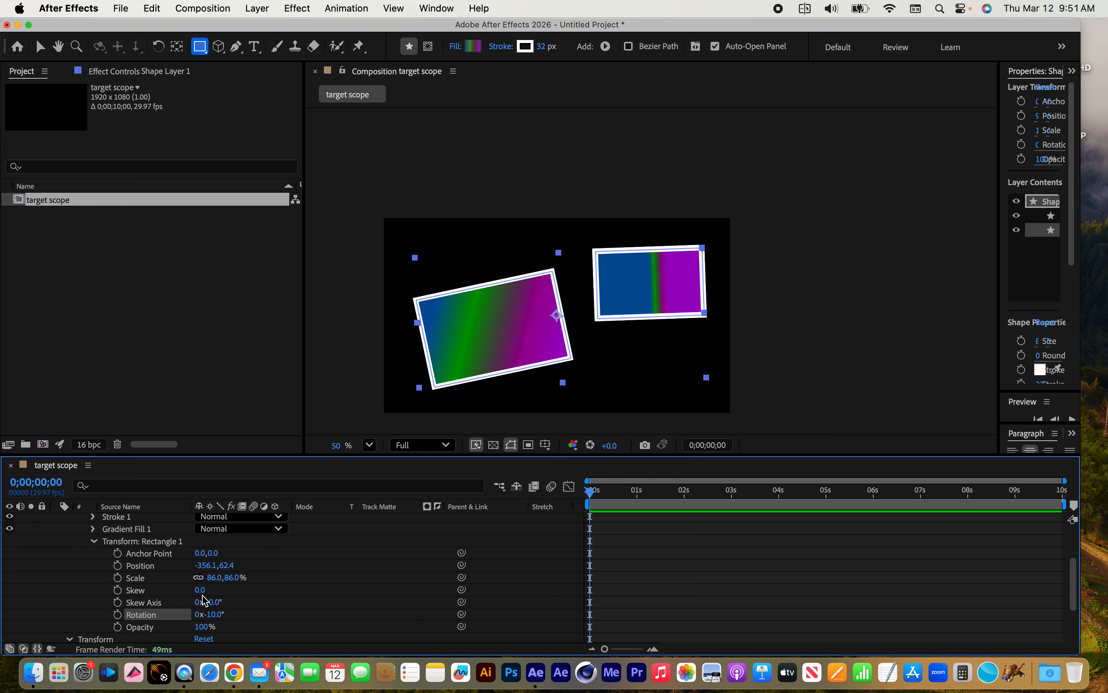
pyautogui.scroll(3, 204, 600)
pyautogui.scroll(1, 205, 600)
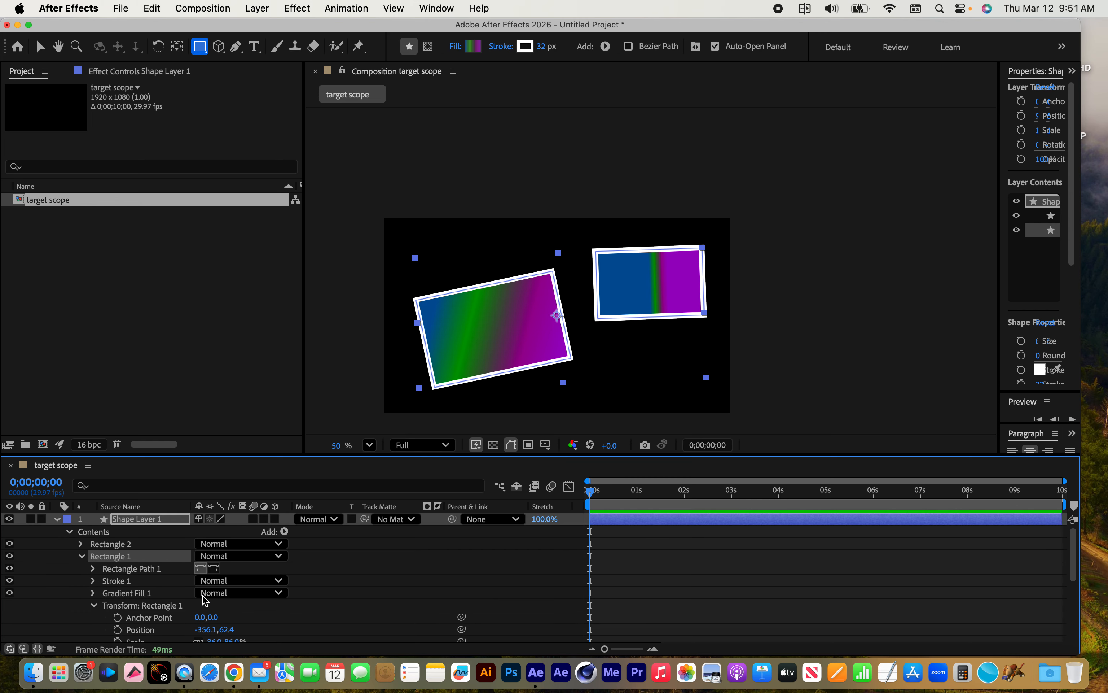
pyautogui.click(212, 524)
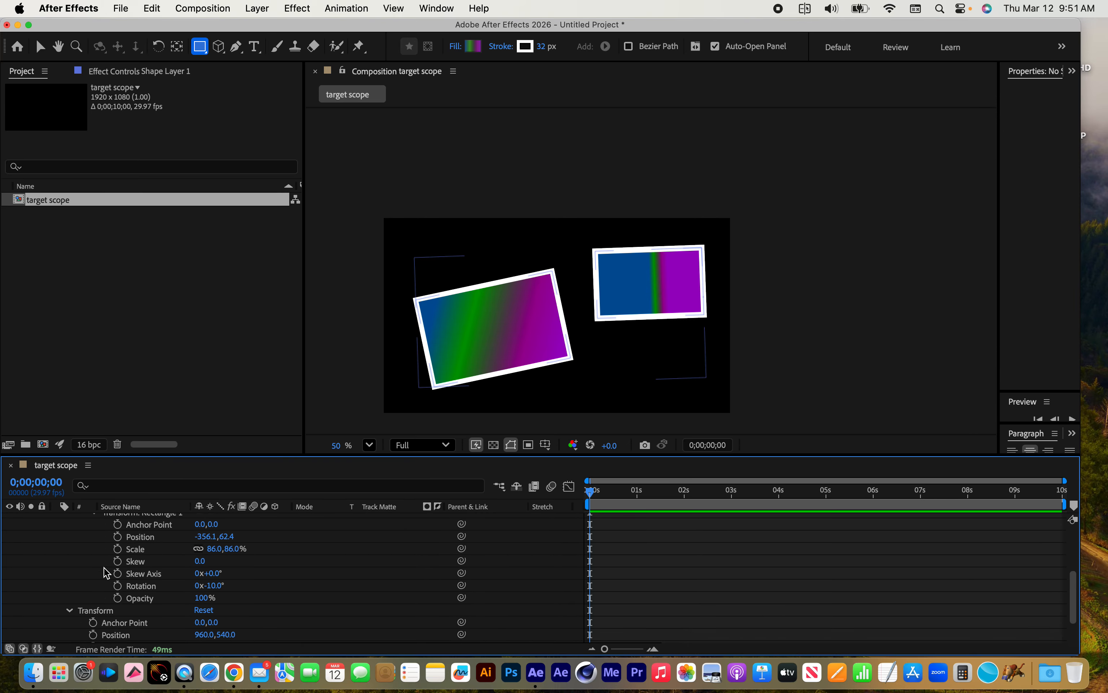
# Scale the whole Shape Layer 1 up to 1640.0% in its layer-level transform properties
pyautogui.scroll(-5, 108, 573)
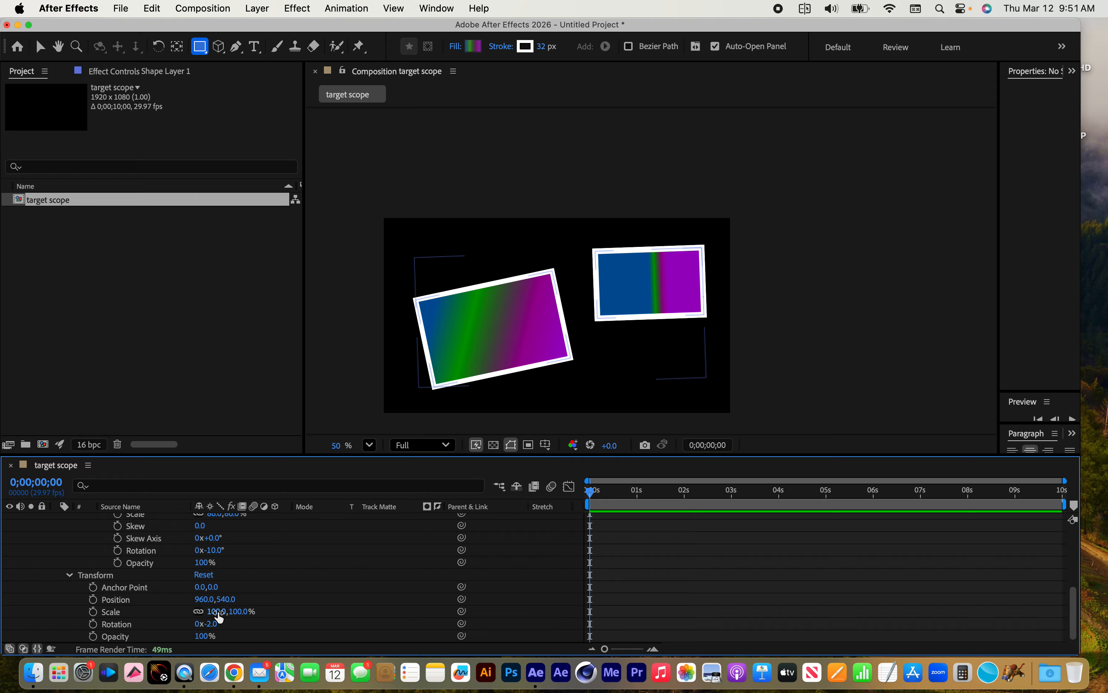
pyautogui.moveTo(218, 612); pyautogui.dragTo(328, 614)
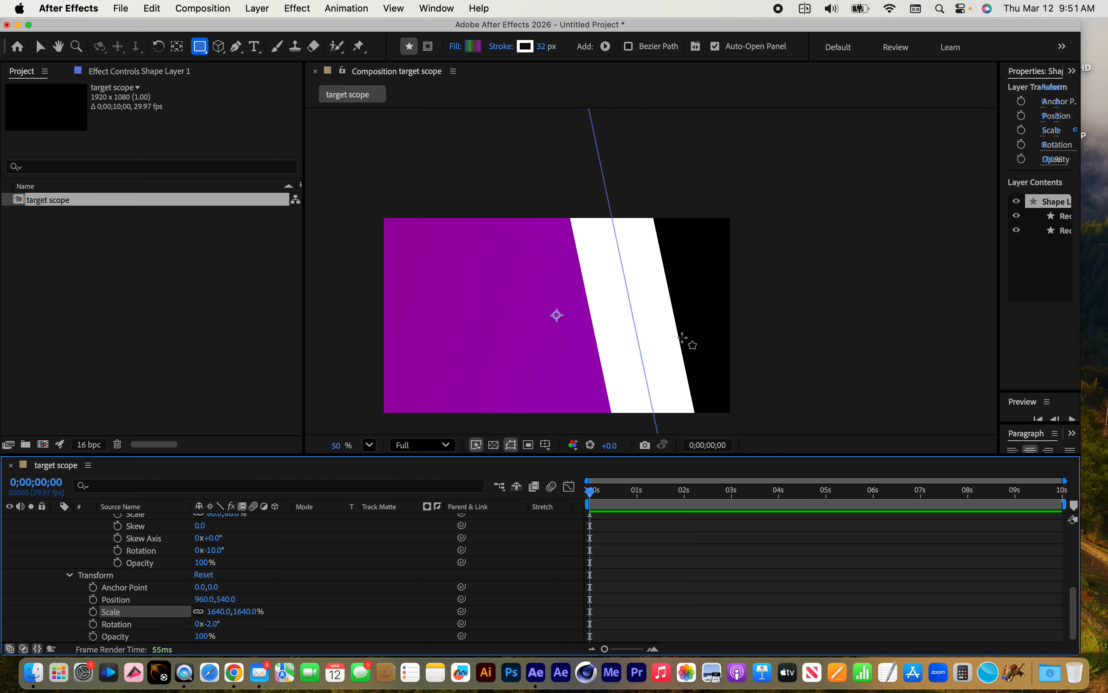
pyautogui.hscroll(1, 659, 349)
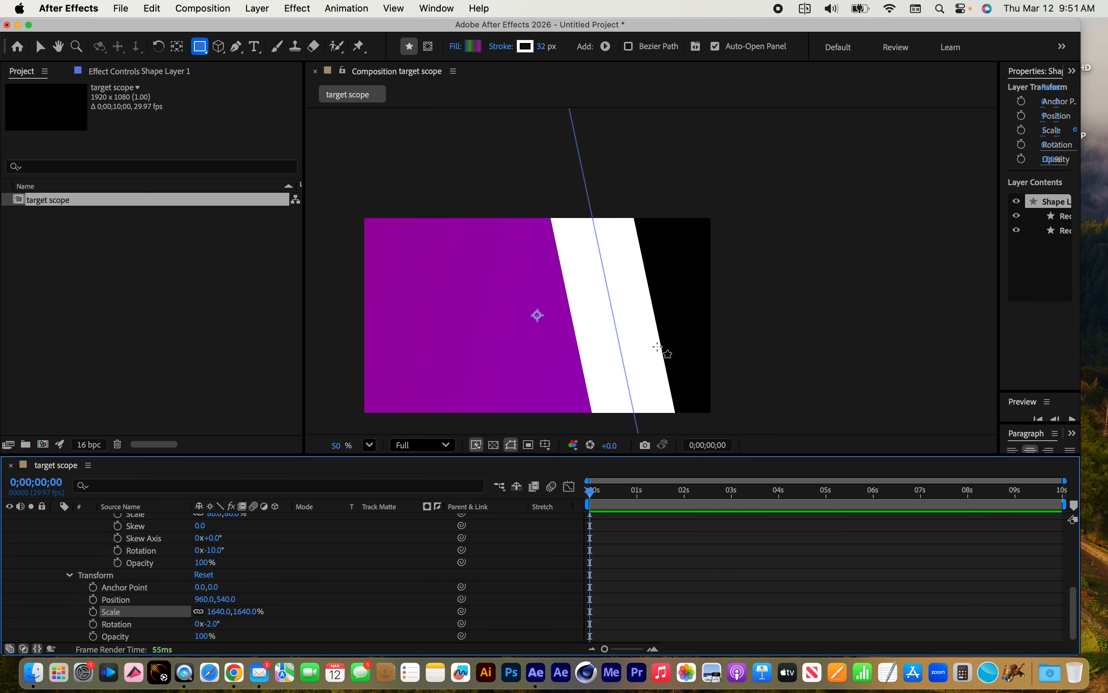
# Delete Shape Layer 1 from the target scope composition
pyautogui.scroll(5, 133, 565)
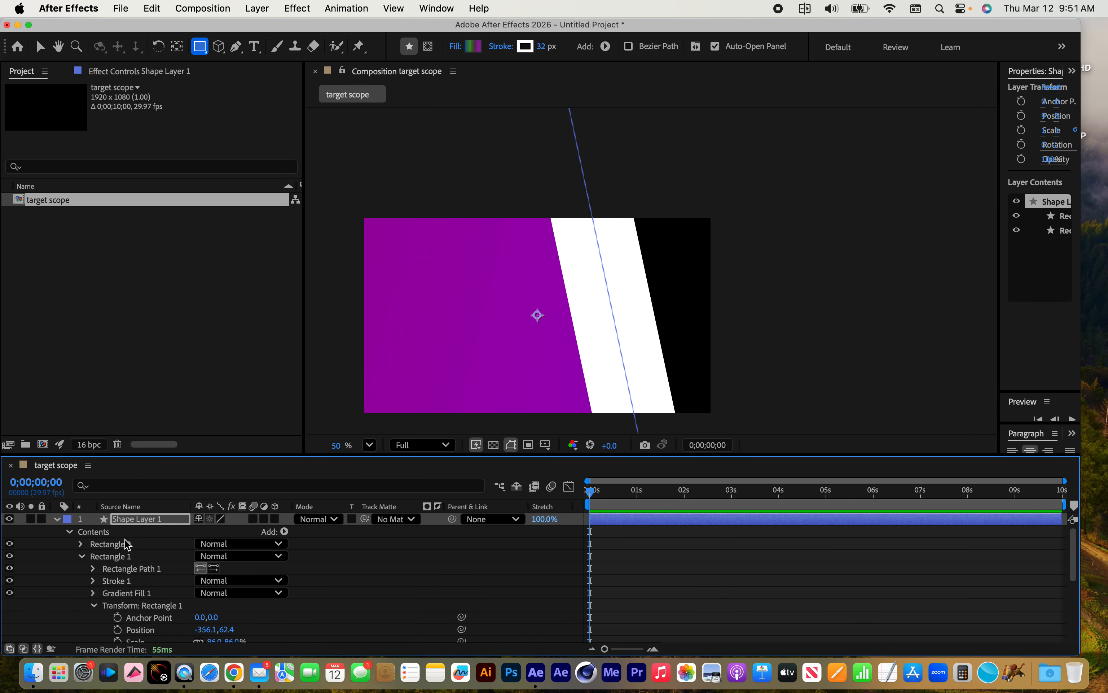
pyautogui.click(146, 523)
pyautogui.press('Delete')
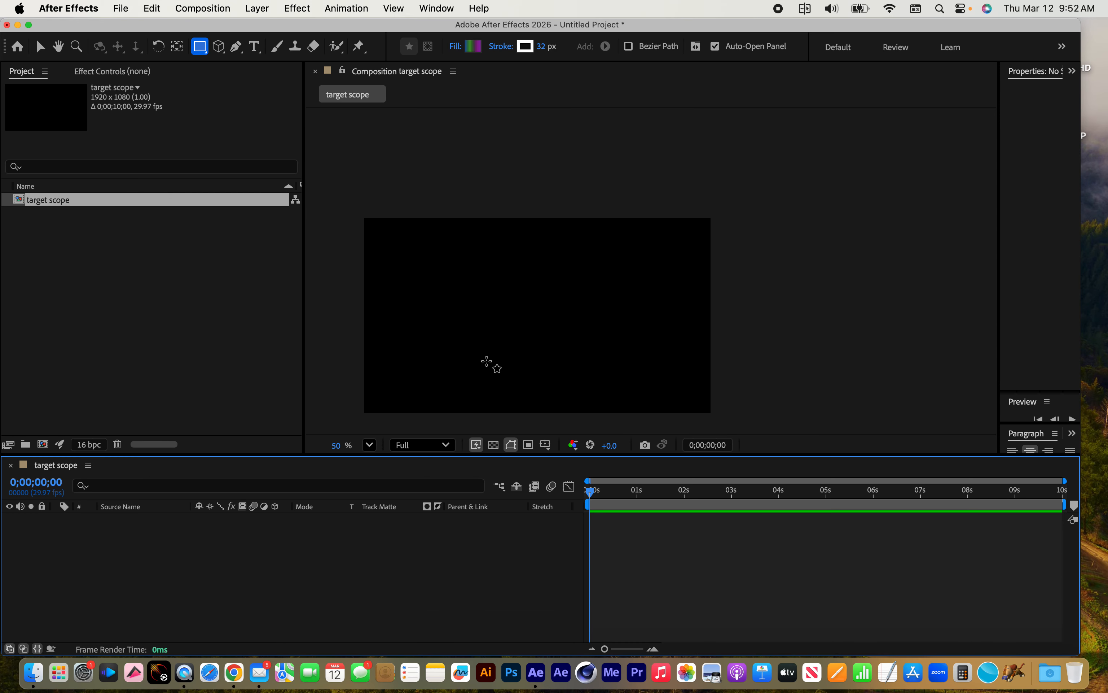
# Draw a new rectangle of about 1286 × 731 px near the middle of the empty composition with the Rectangle Tool
pyautogui.press('h')
pyautogui.moveTo(495, 361)
pyautogui.mouseDown()
pyautogui.moveTo(543, 310)
pyautogui.moveTo(520, 310)
pyautogui.mouseUp()
pyautogui.press('q')
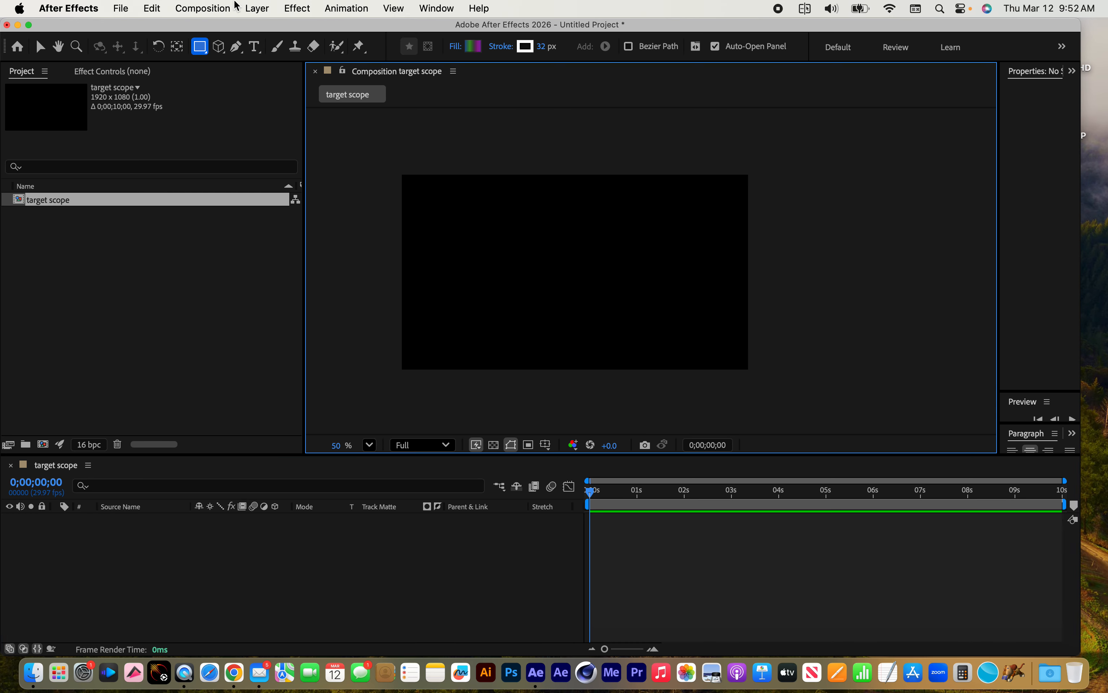
pyautogui.click(196, 44)
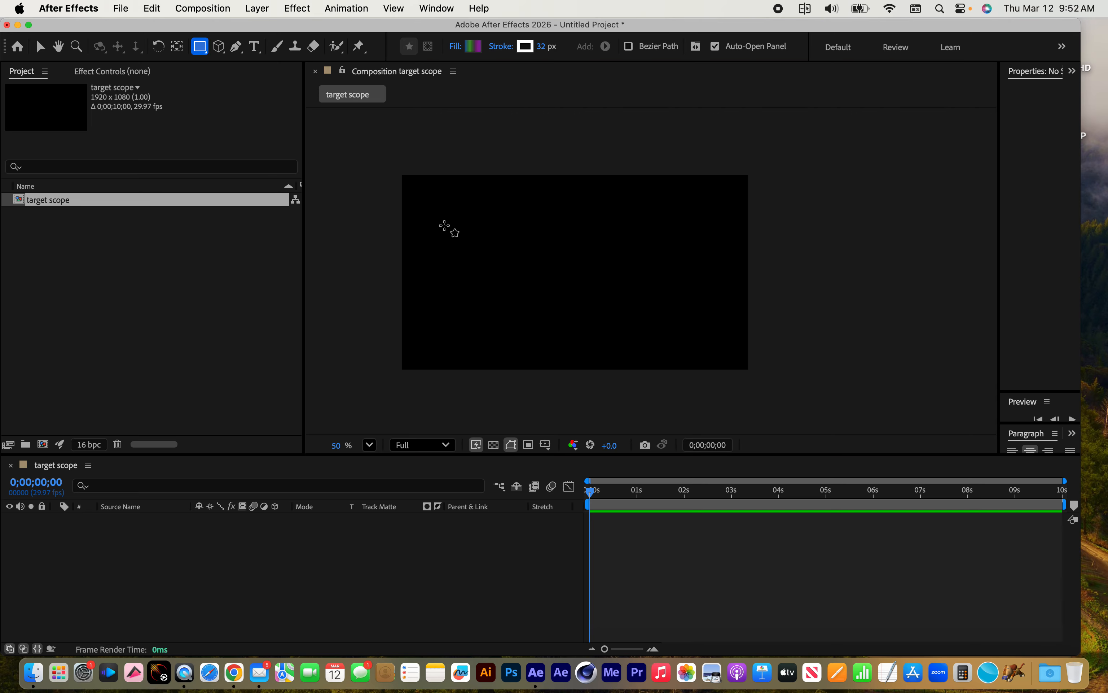
pyautogui.moveTo(465, 209); pyautogui.dragTo(693, 342)
# Set the new rectangle's fill to None, leaving only its stroke
pyautogui.click(456, 46)
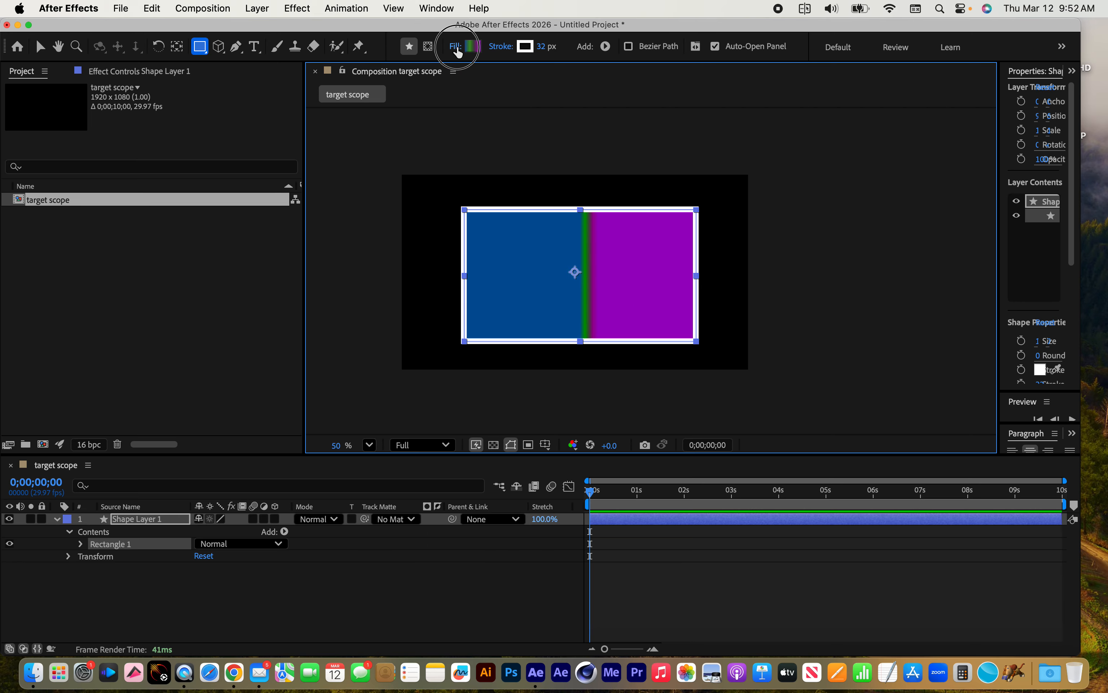
pyautogui.click(254, 258)
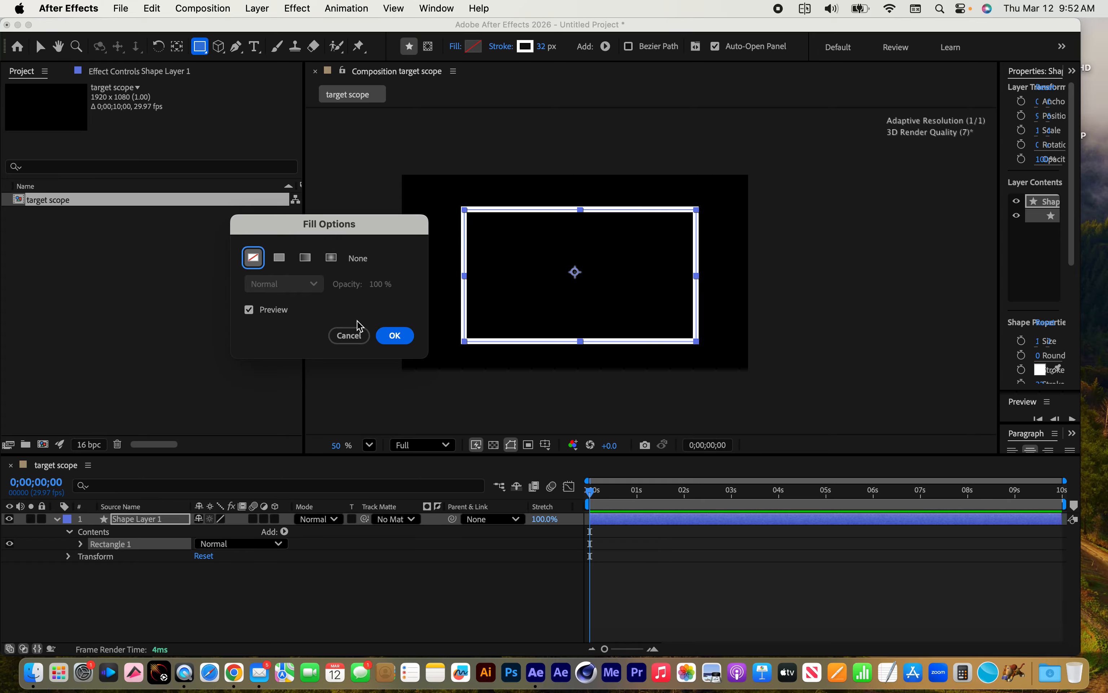
pyautogui.click(394, 336)
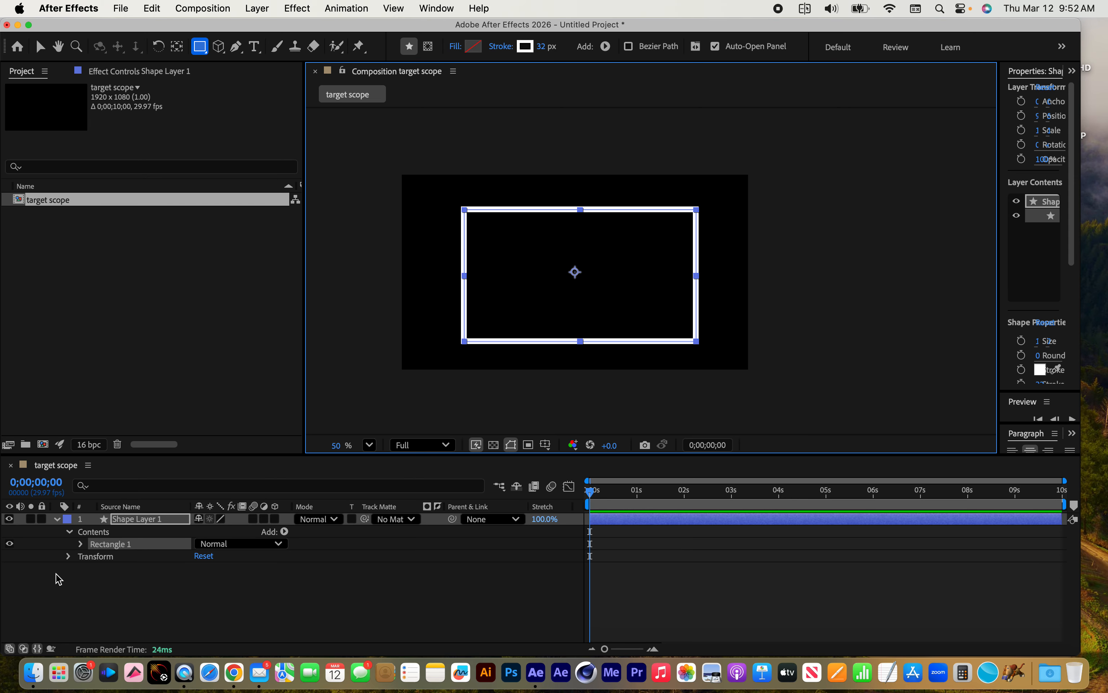
# Centre the rectangle by setting Rectangle 1's own transform position to 0.0, 0.0, and collapse its transform properties
pyautogui.click(81, 545)
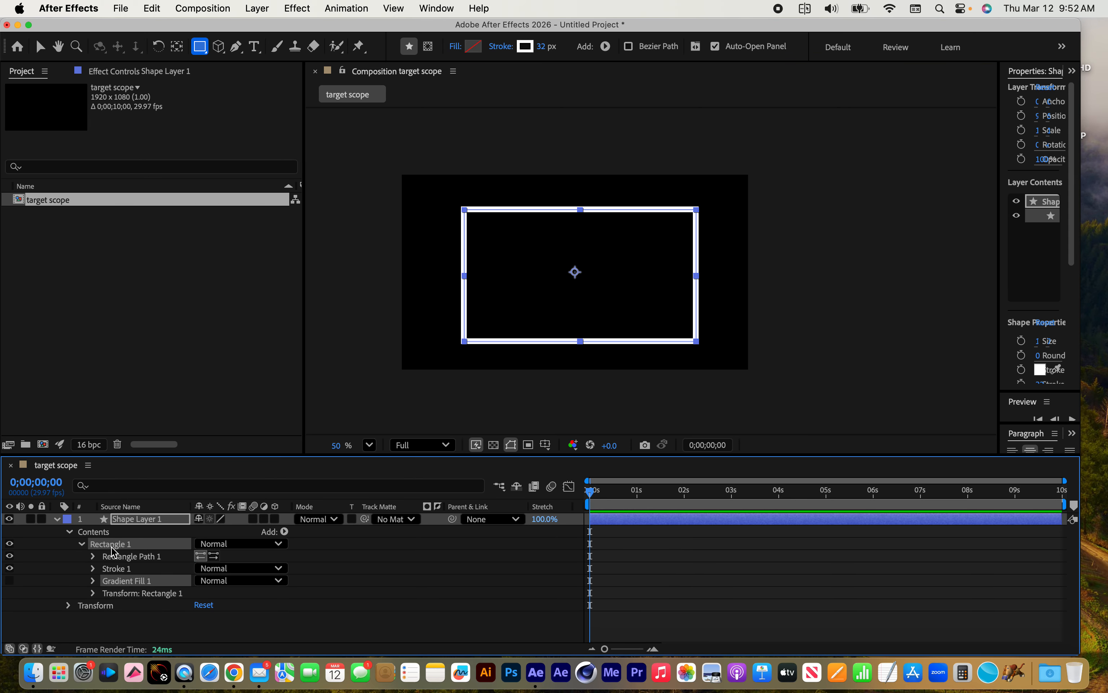
pyautogui.click(129, 595)
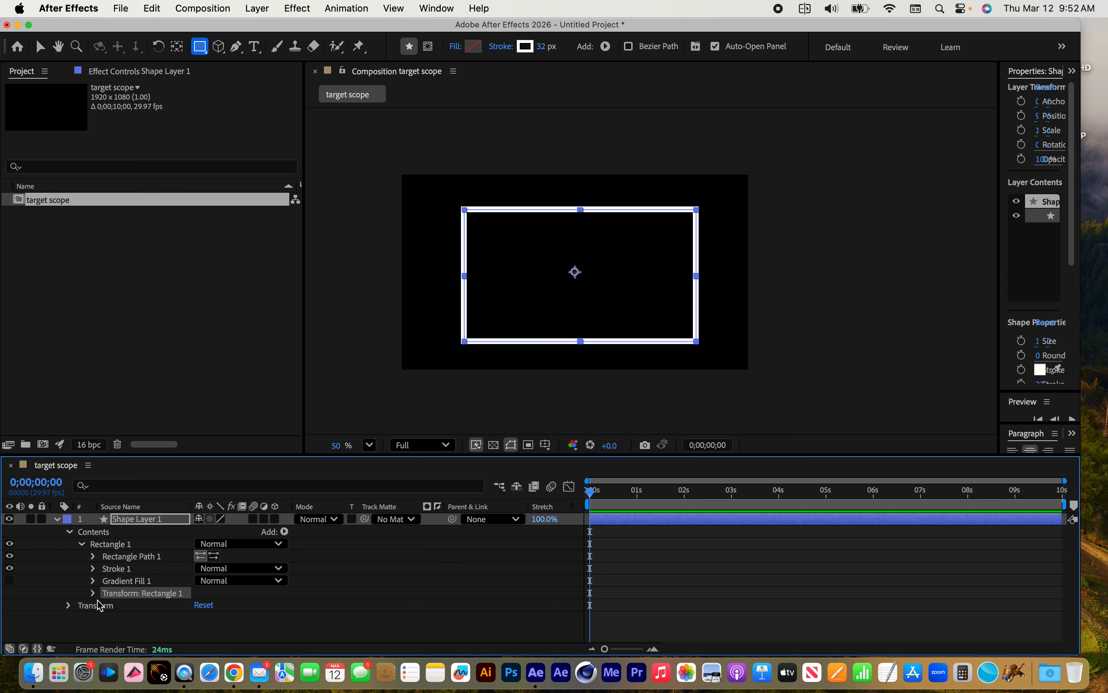
pyautogui.click(93, 593)
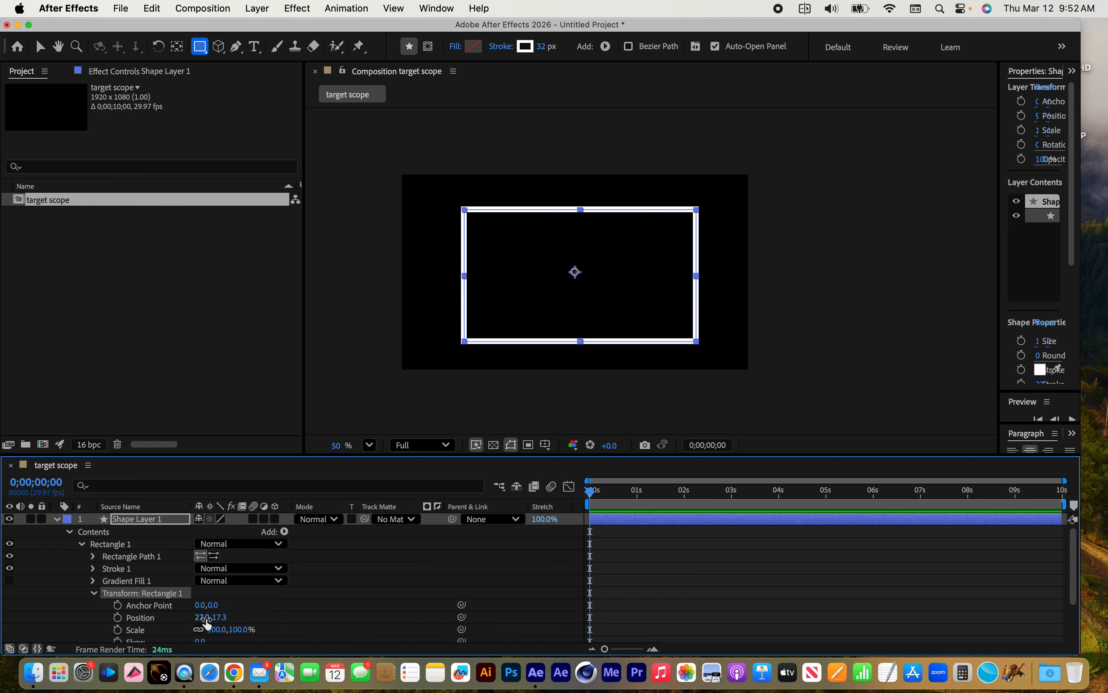
pyautogui.click(203, 617)
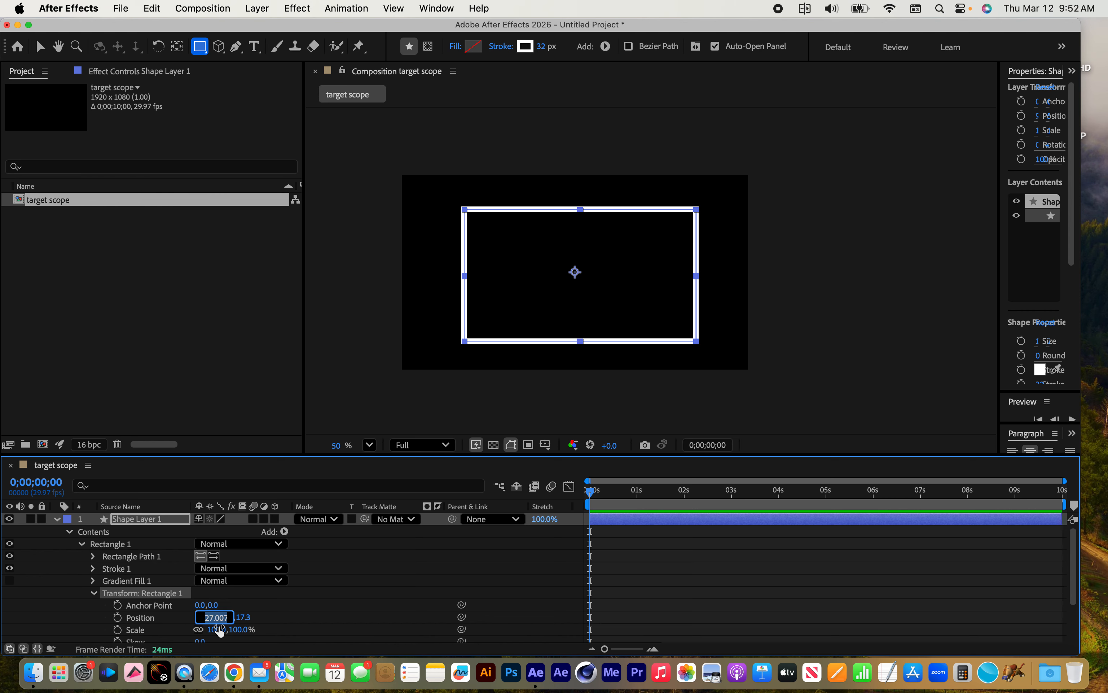
pyautogui.write('0')
pyautogui.press('Tab')
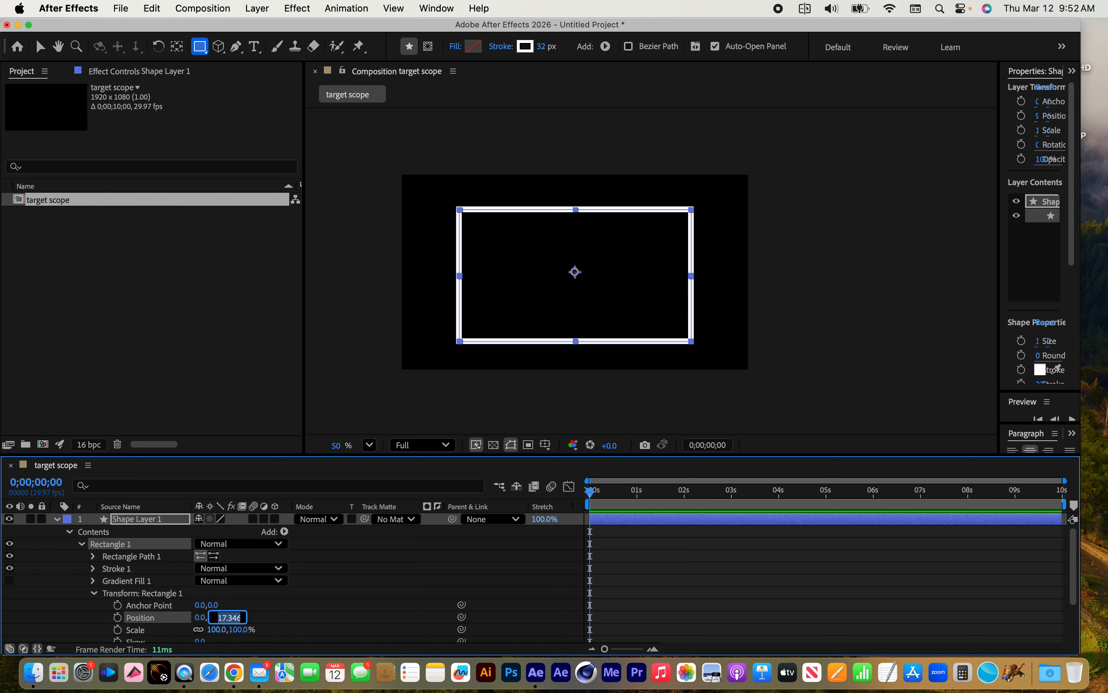
pyautogui.write('0')
pyautogui.press('Return')
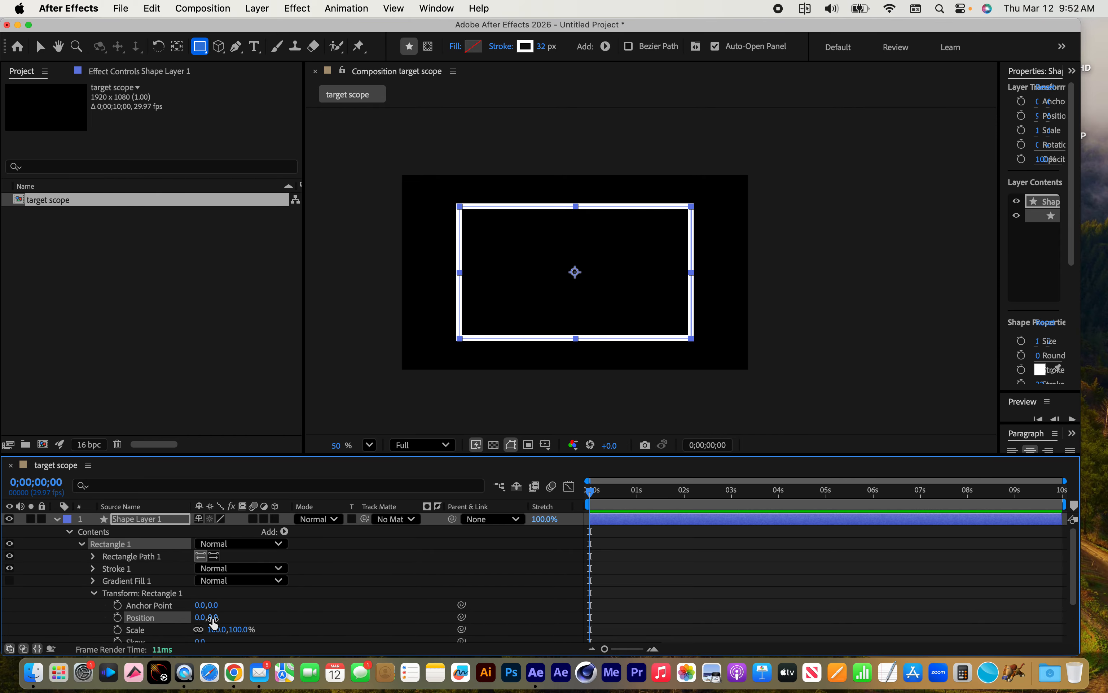
pyautogui.scroll(2, 499, 220)
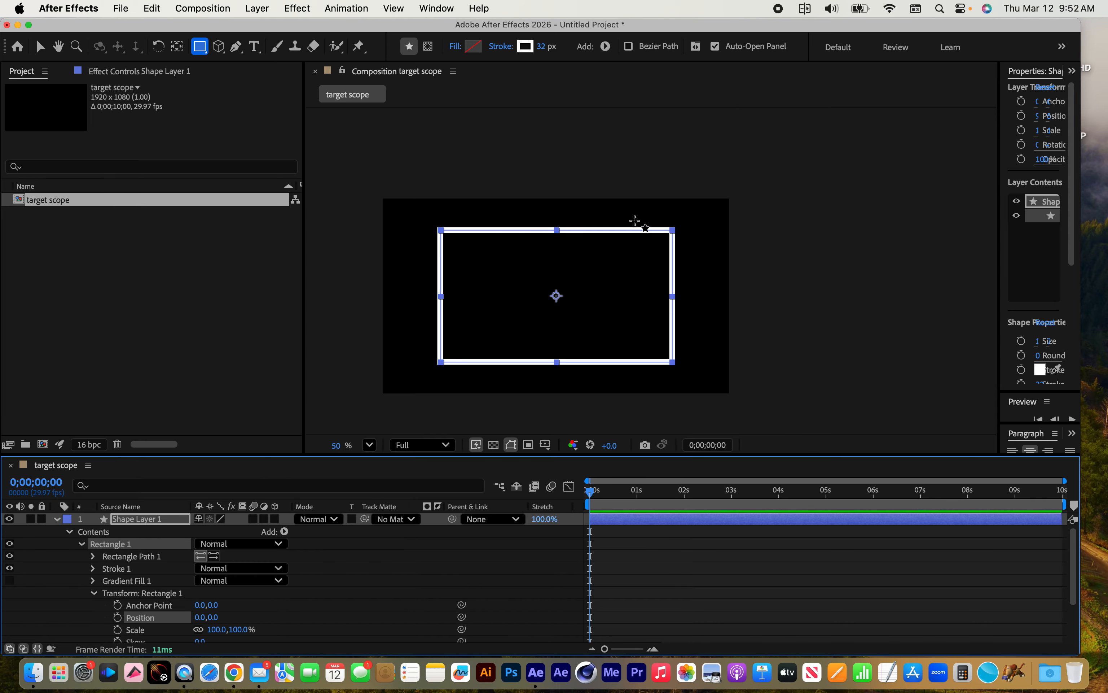
pyautogui.scroll(-2, 774, 310)
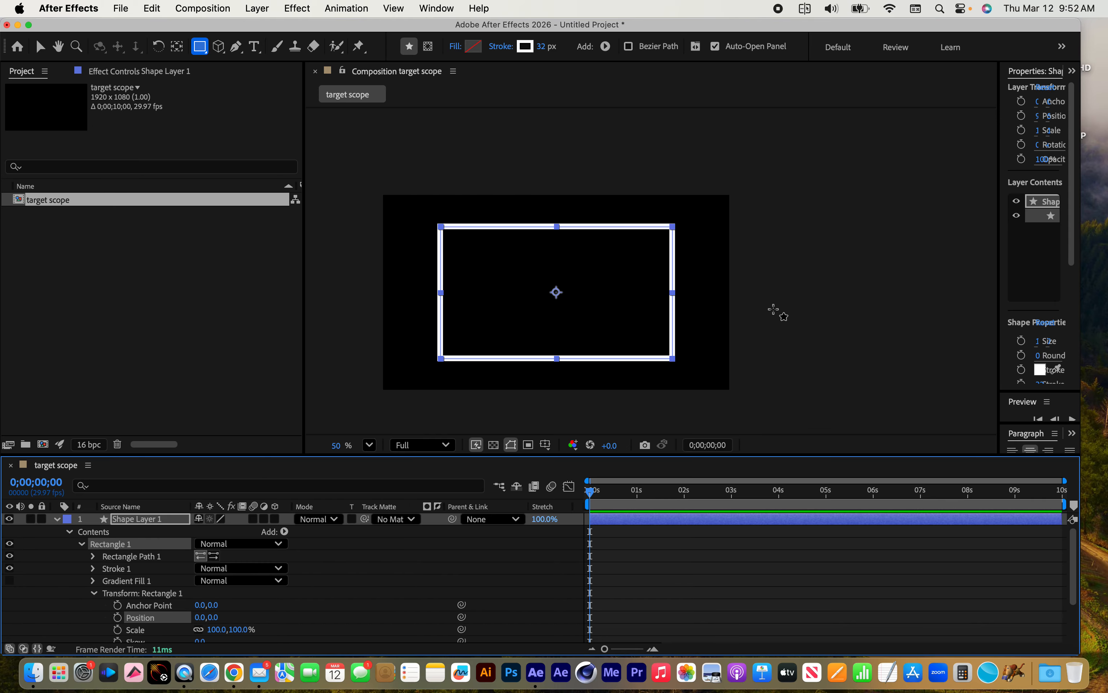
pyautogui.hscroll(-2, 778, 310)
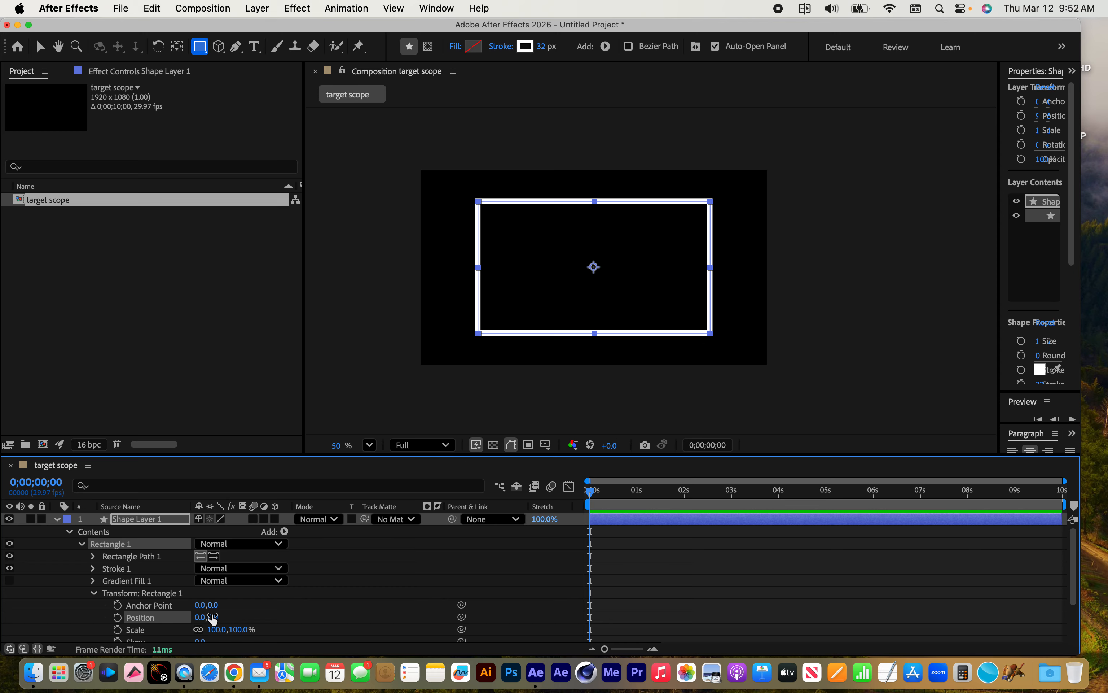
pyautogui.click(94, 593)
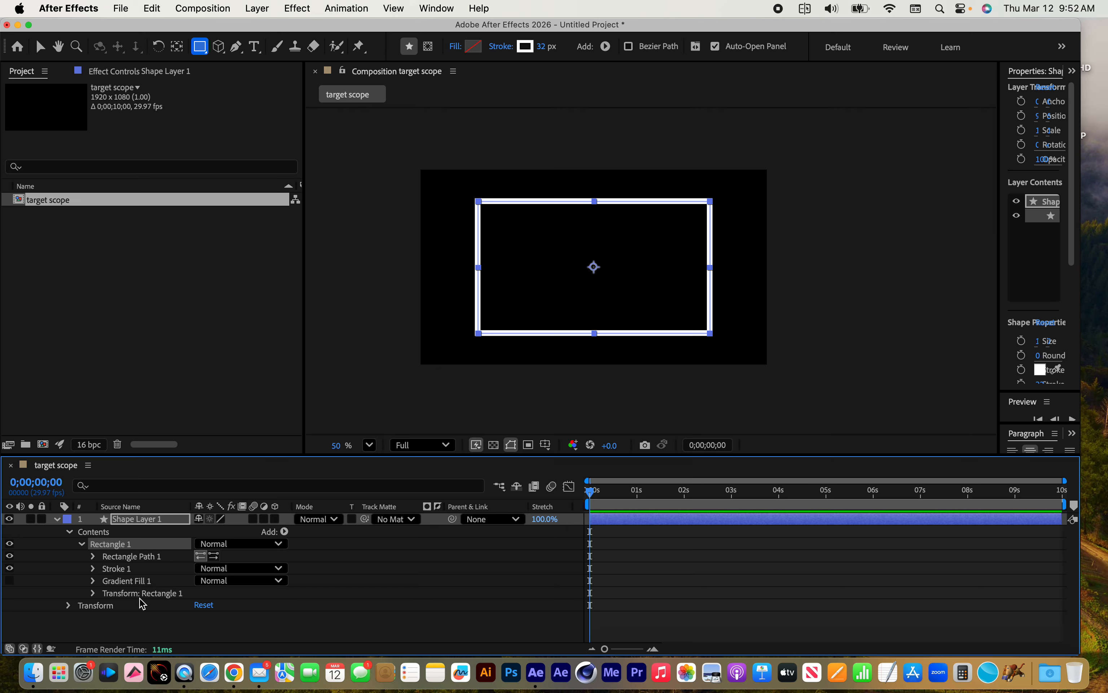
# Unlink the size proportions of Rectangle Path 1 and set its size to 1271.0 × 751.7 and its roundness to 139.0
pyautogui.click(200, 48)
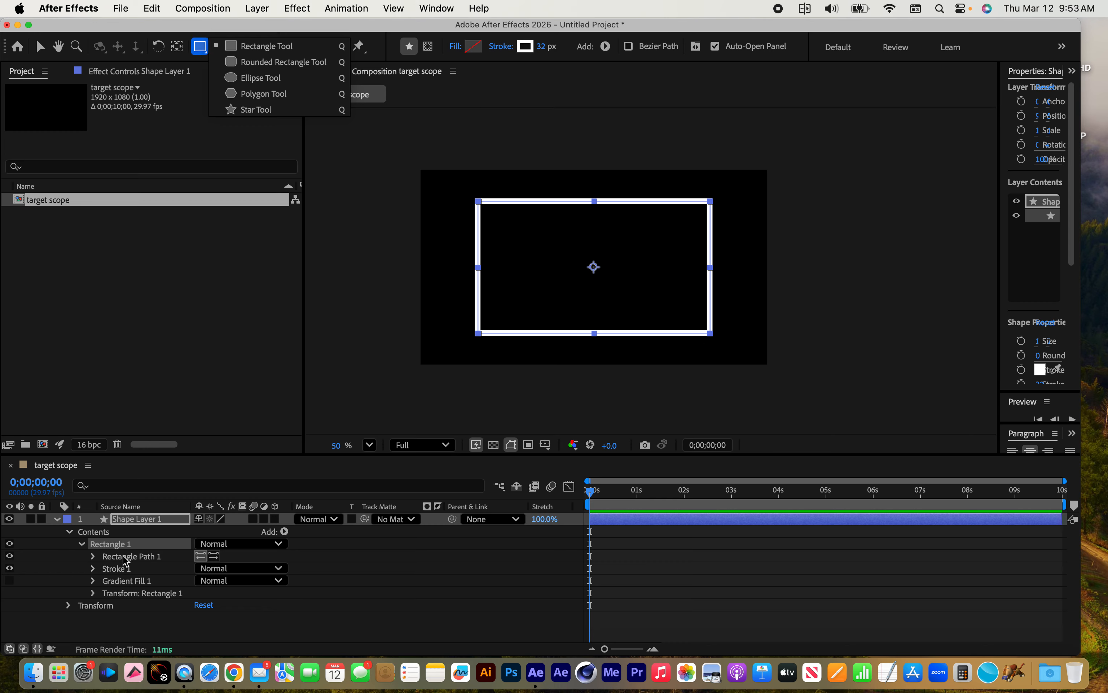
pyautogui.click(121, 546)
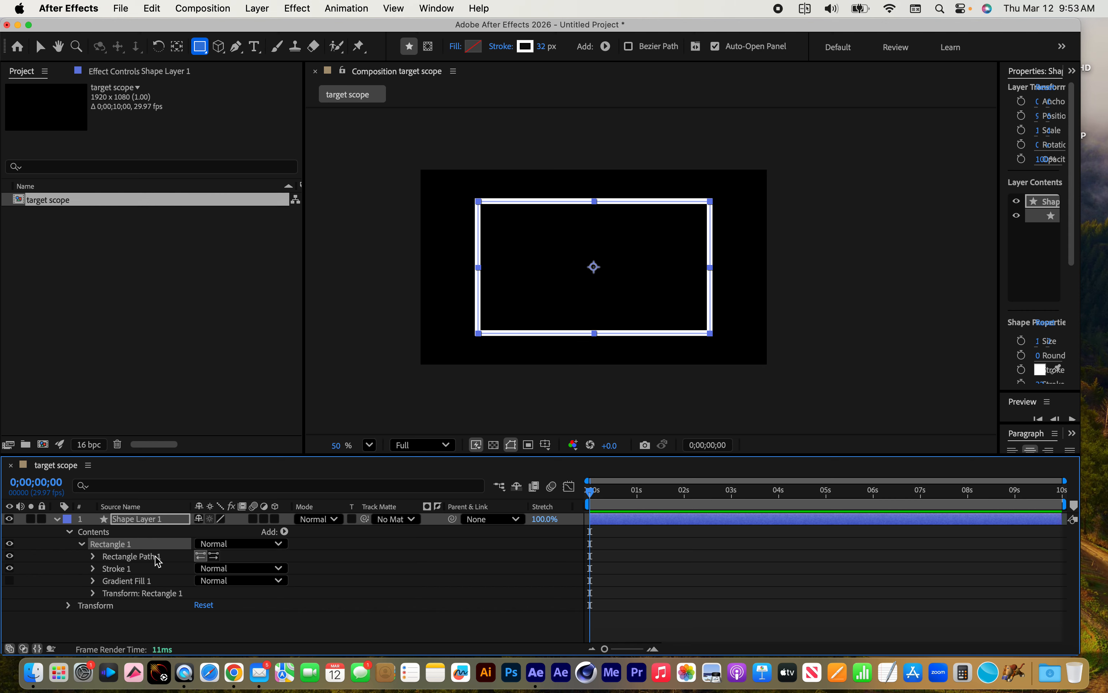
pyautogui.click(147, 559)
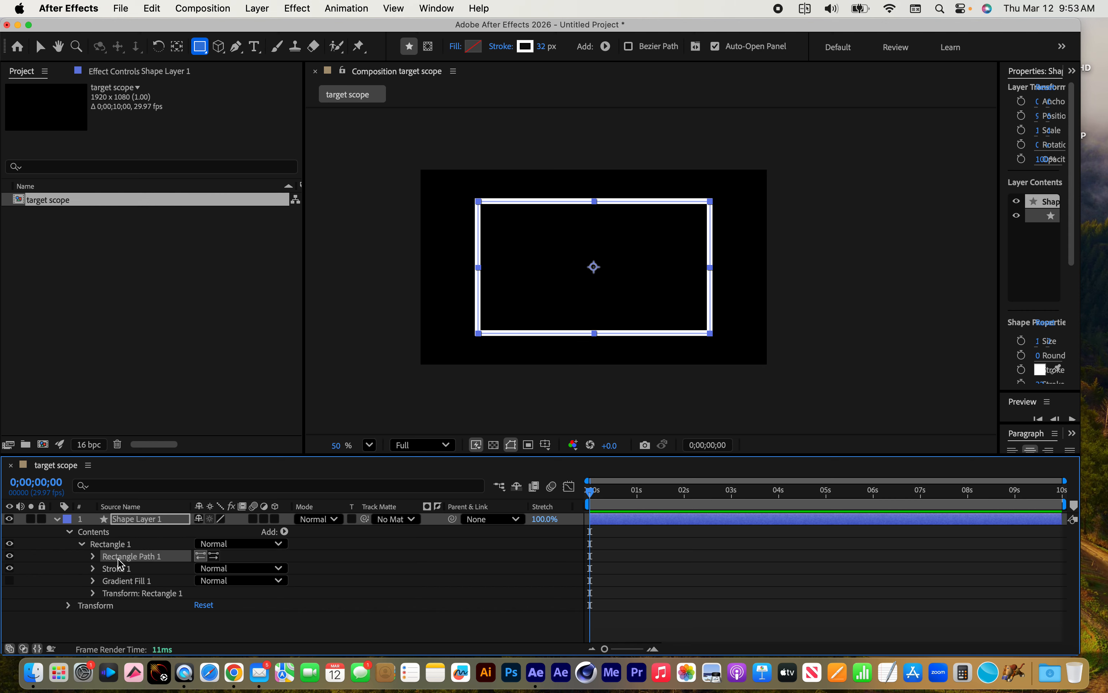
pyautogui.click(92, 556)
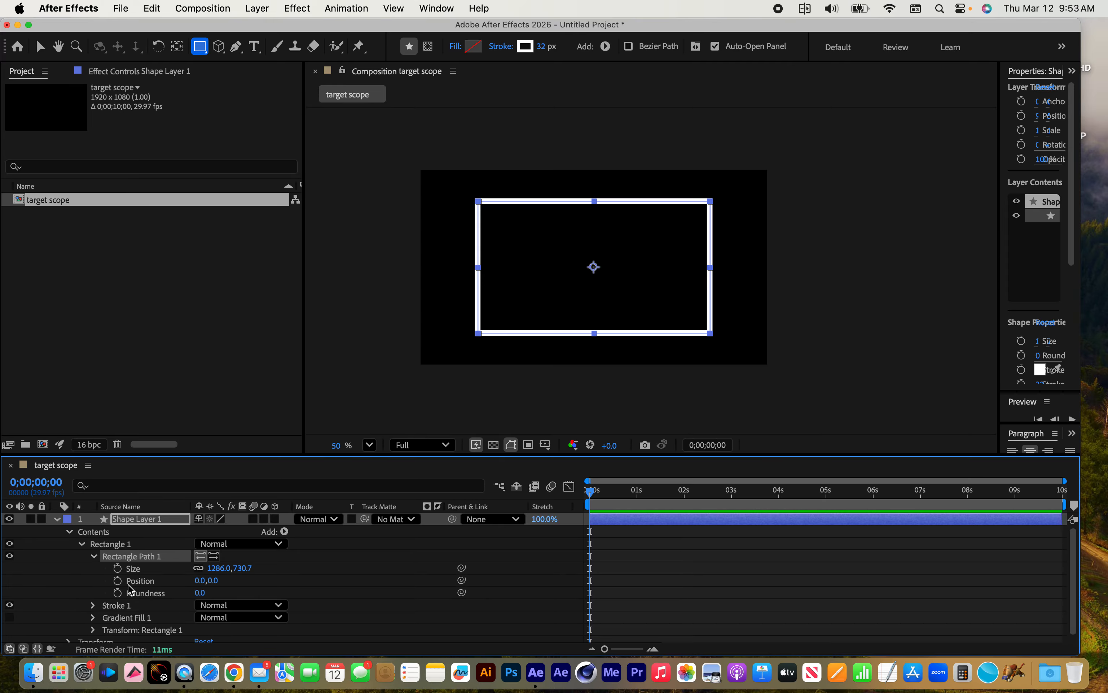
pyautogui.click(198, 569)
pyautogui.moveTo(217, 569); pyautogui.dragTo(303, 596)
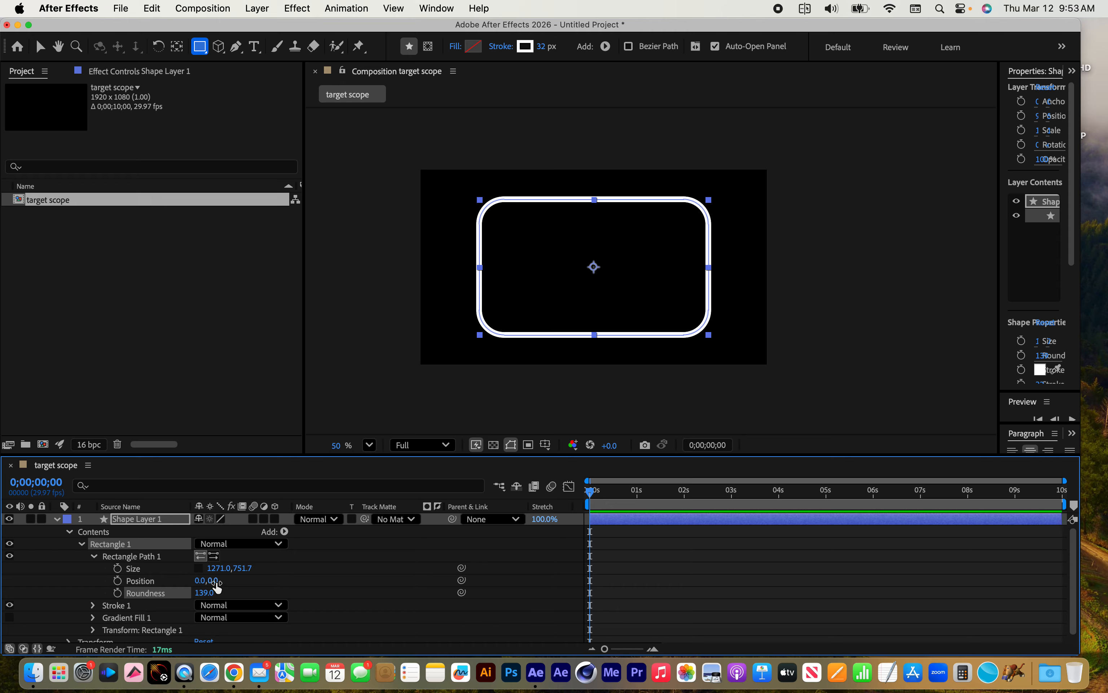
pyautogui.click(131, 558)
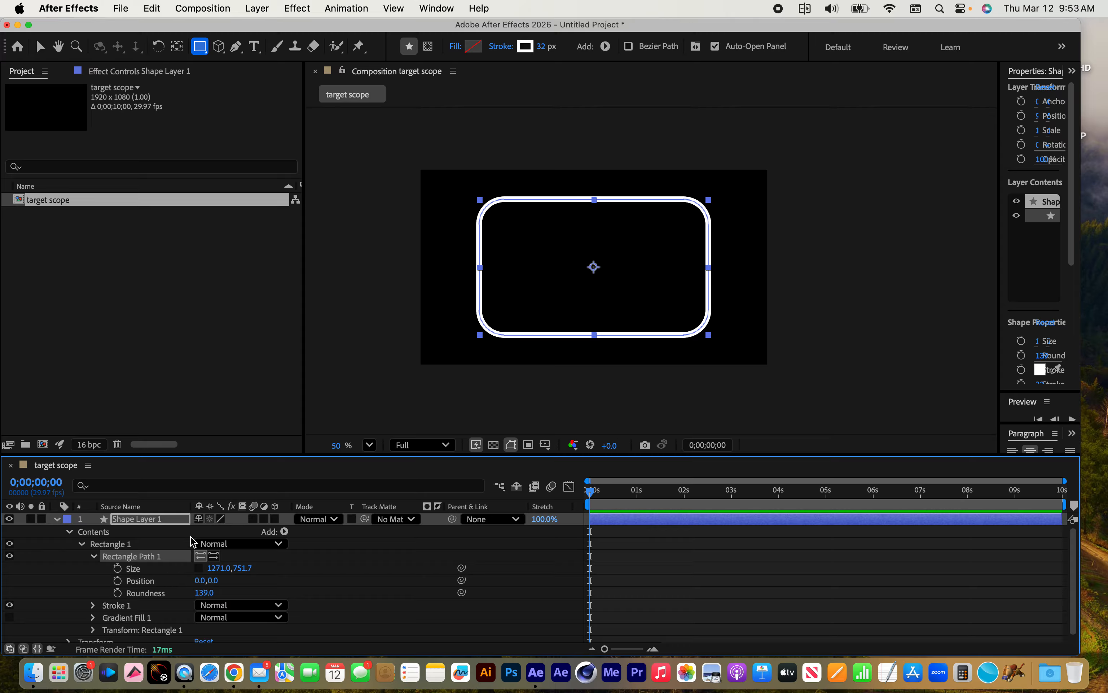
# Draw a closed three-point curved shape overlapping the right side of the rounded rectangle with the Pen tool
pyautogui.click(236, 46)
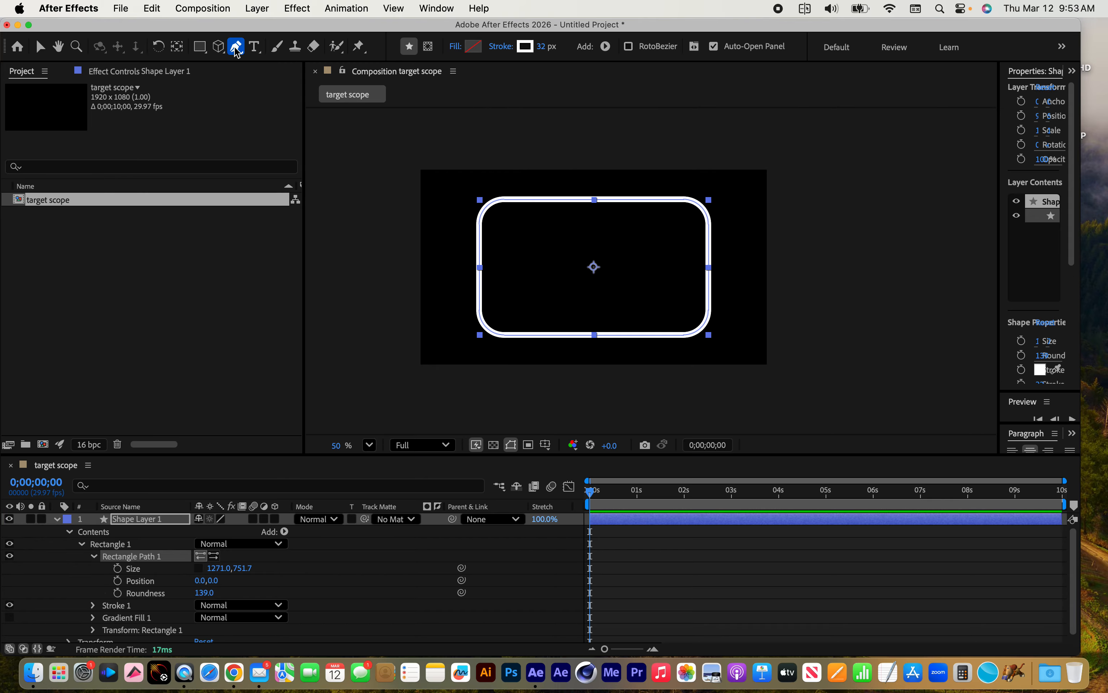
pyautogui.click(731, 240)
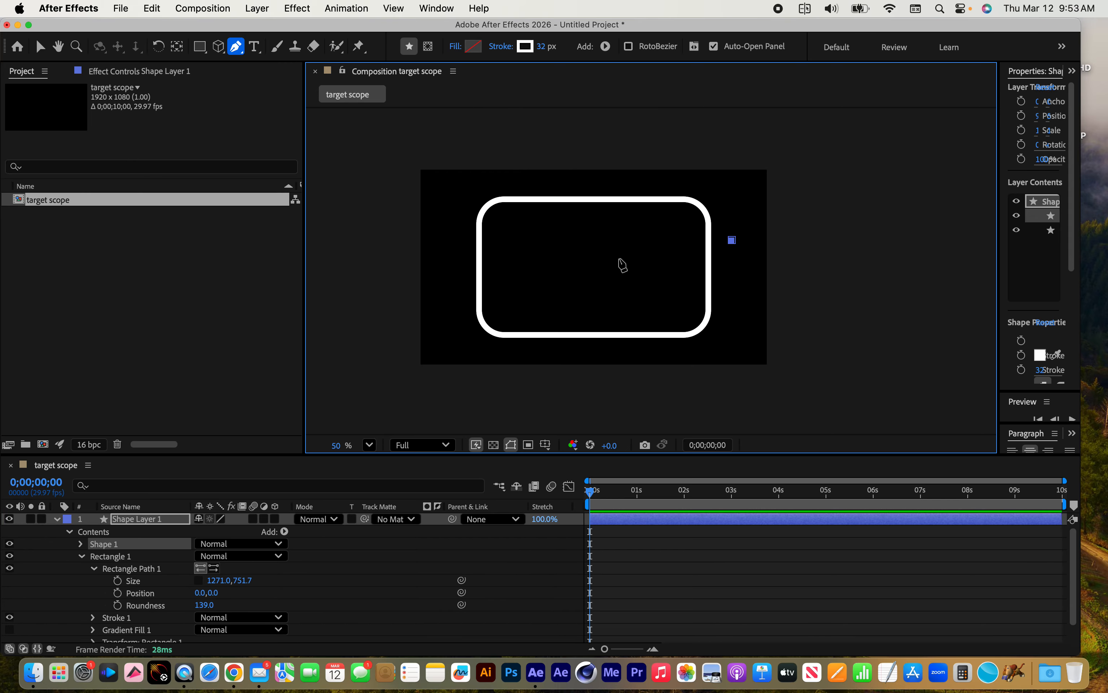
pyautogui.moveTo(615, 277); pyautogui.dragTo(657, 301)
pyautogui.moveTo(735, 316); pyautogui.dragTo(753, 278)
pyautogui.click(732, 239)
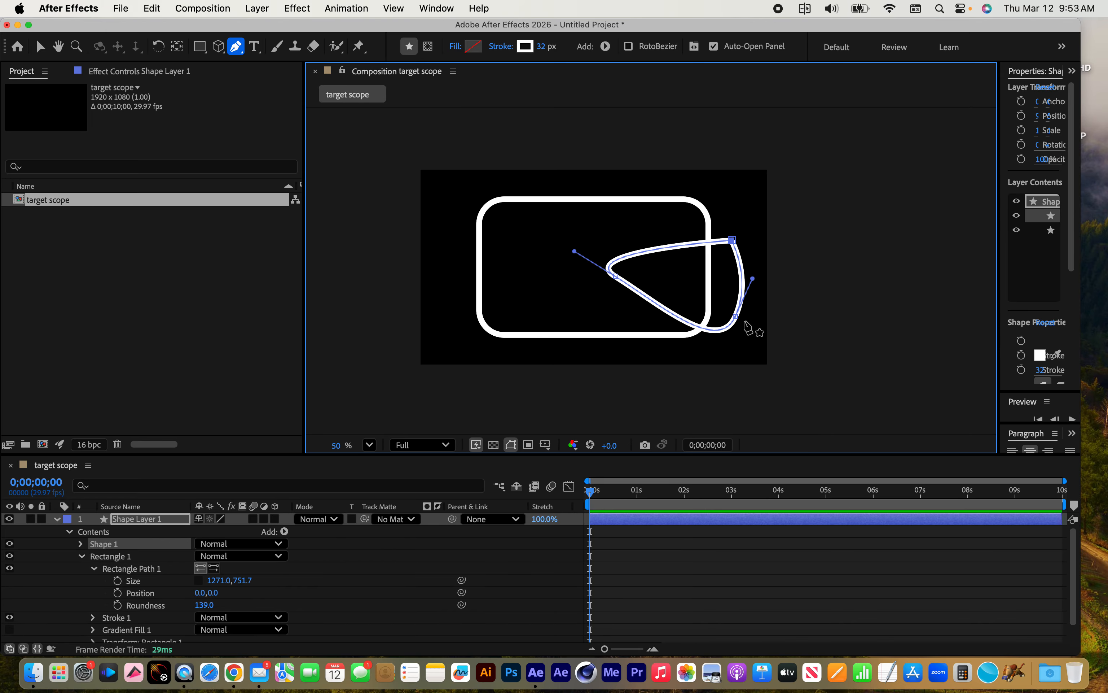
# Reshape the freeform shape overlapping the rounded rectangle by moving its path points and curve handles with the Selection tool
pyautogui.click(42, 46)
pyautogui.moveTo(617, 280); pyautogui.dragTo(663, 326)
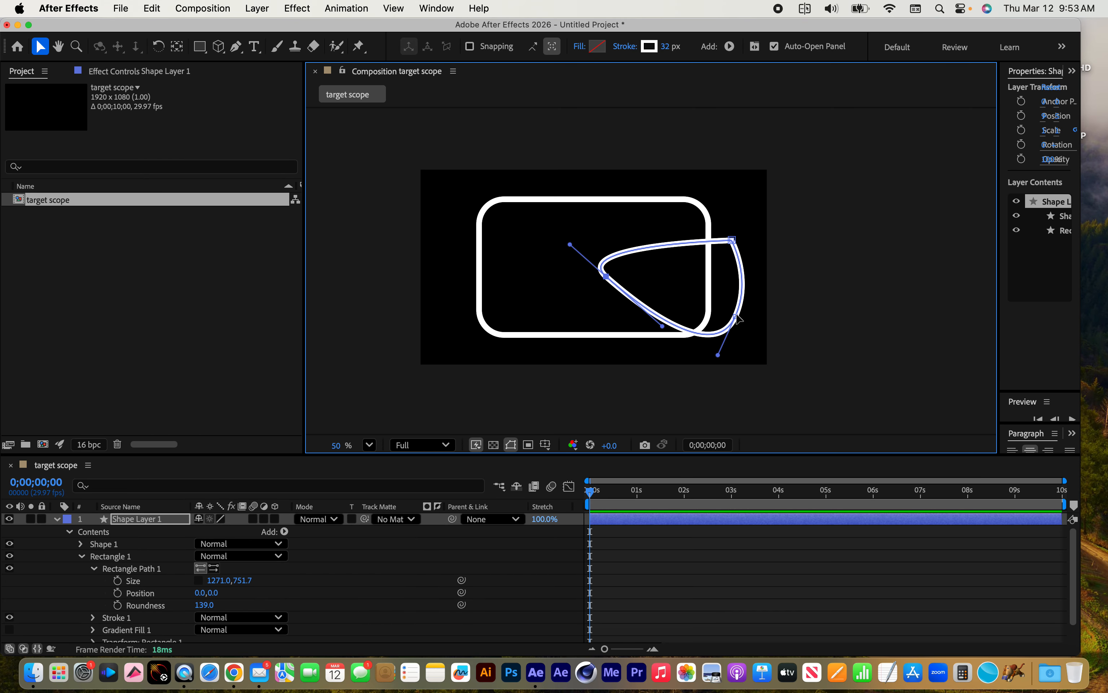
pyautogui.moveTo(738, 318); pyautogui.dragTo(746, 316)
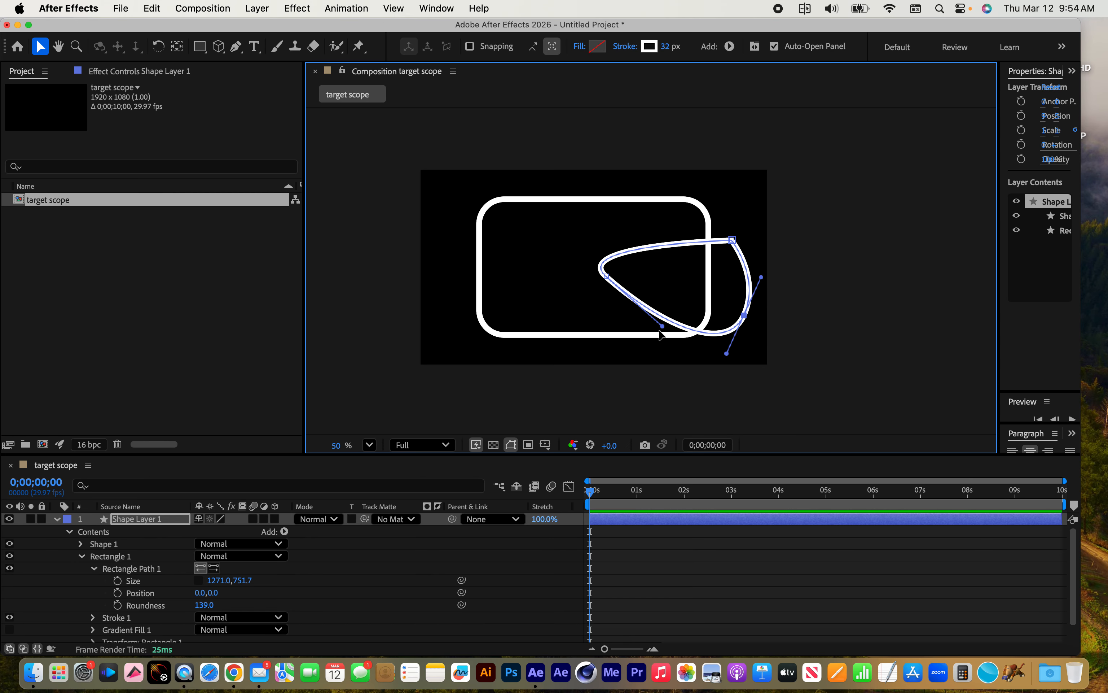
pyautogui.moveTo(662, 326); pyautogui.dragTo(595, 329)
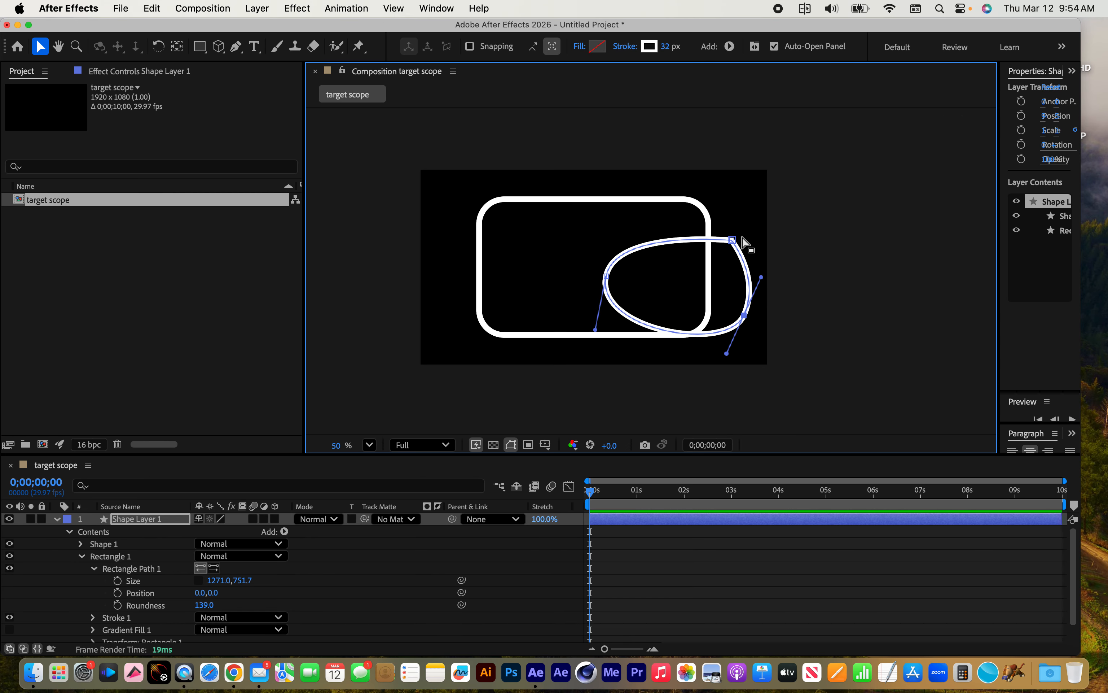
pyautogui.moveTo(732, 240)
pyautogui.mouseDown()
pyautogui.moveTo(749, 254)
pyautogui.moveTo(723, 223)
pyautogui.mouseUp()
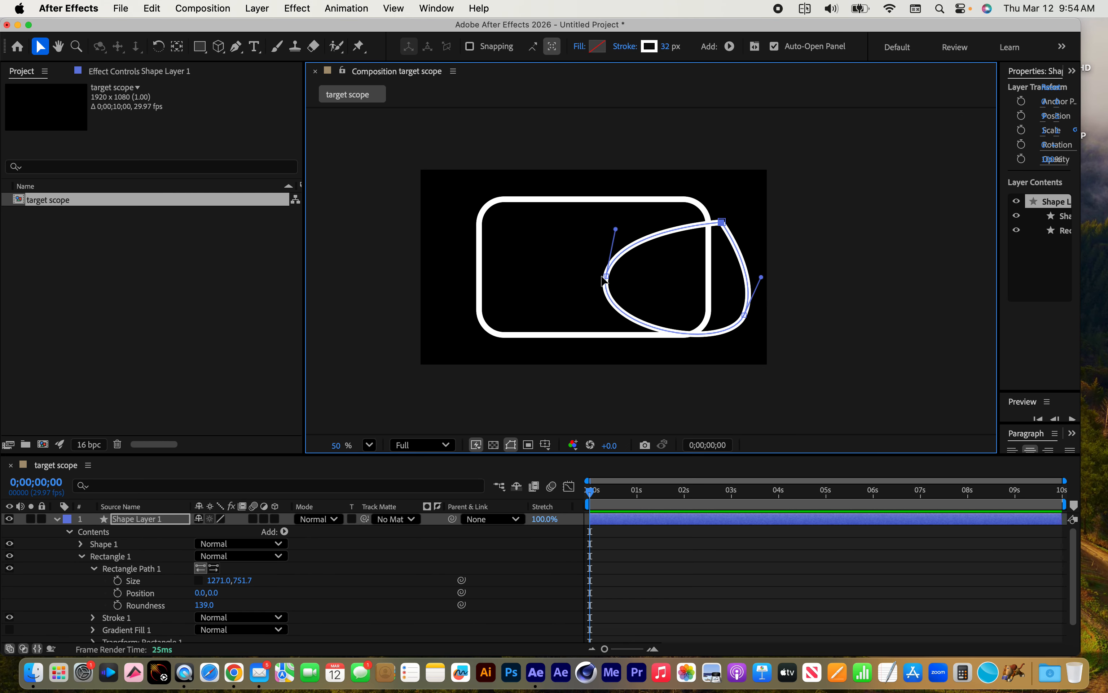
pyautogui.moveTo(609, 277); pyautogui.dragTo(594, 253)
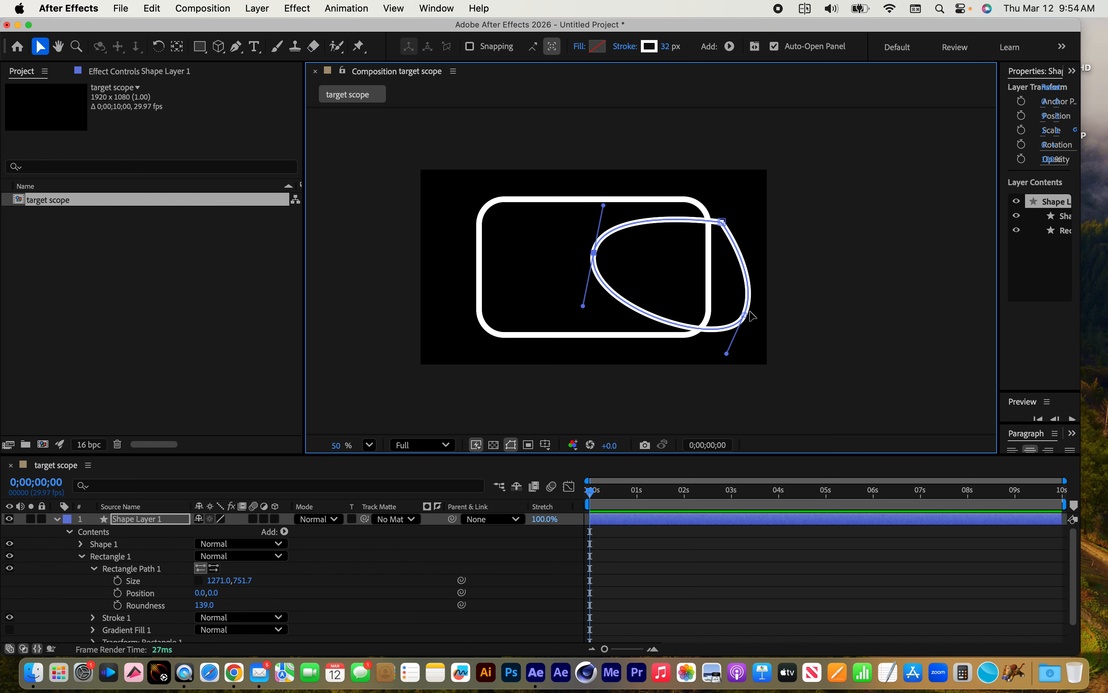
# Inspect the Path 1 property of Shape 1 with Rectangle 1 collapsed, and delete Shape 1 from the layer's contents
pyautogui.click(105, 546)
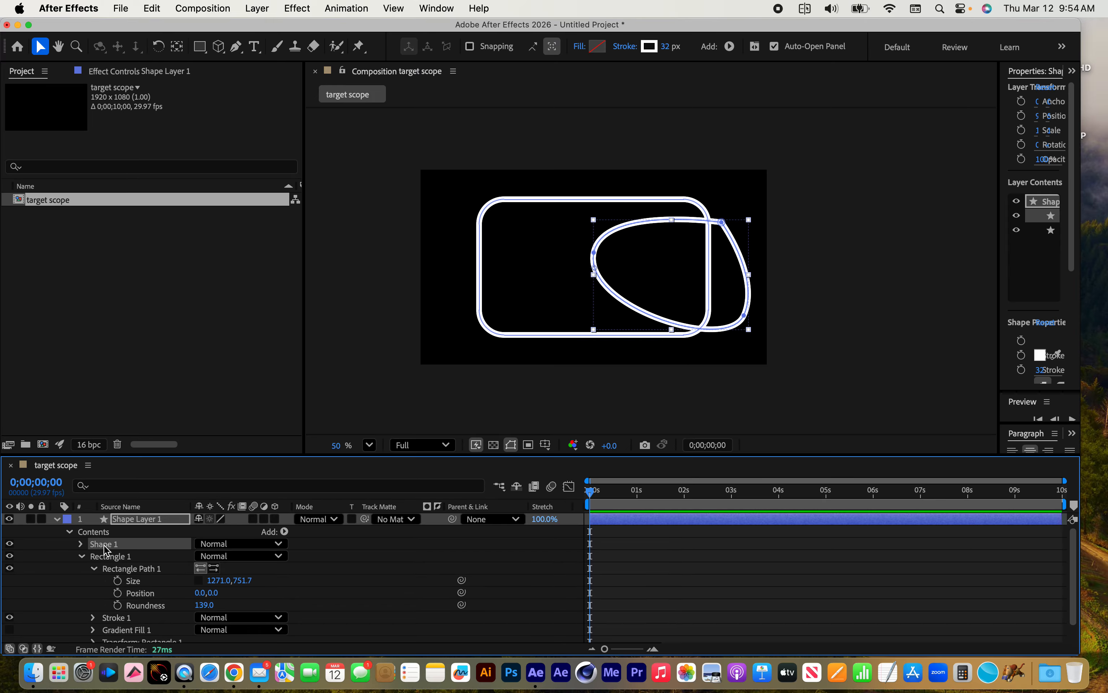
pyautogui.click(82, 557)
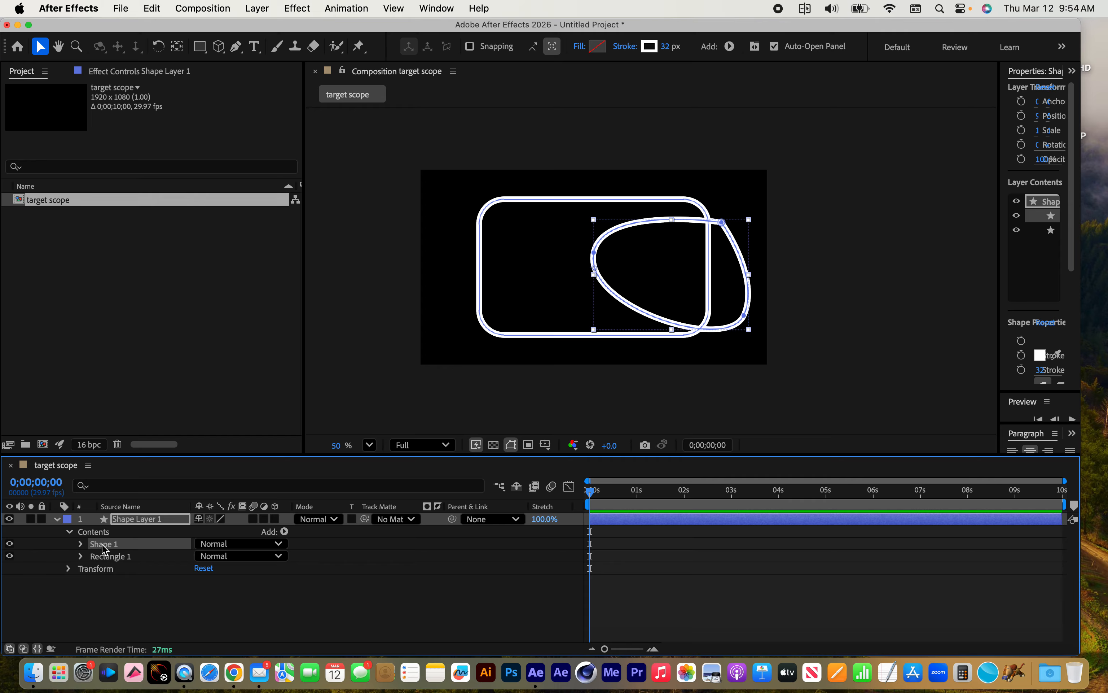
pyautogui.click(80, 543)
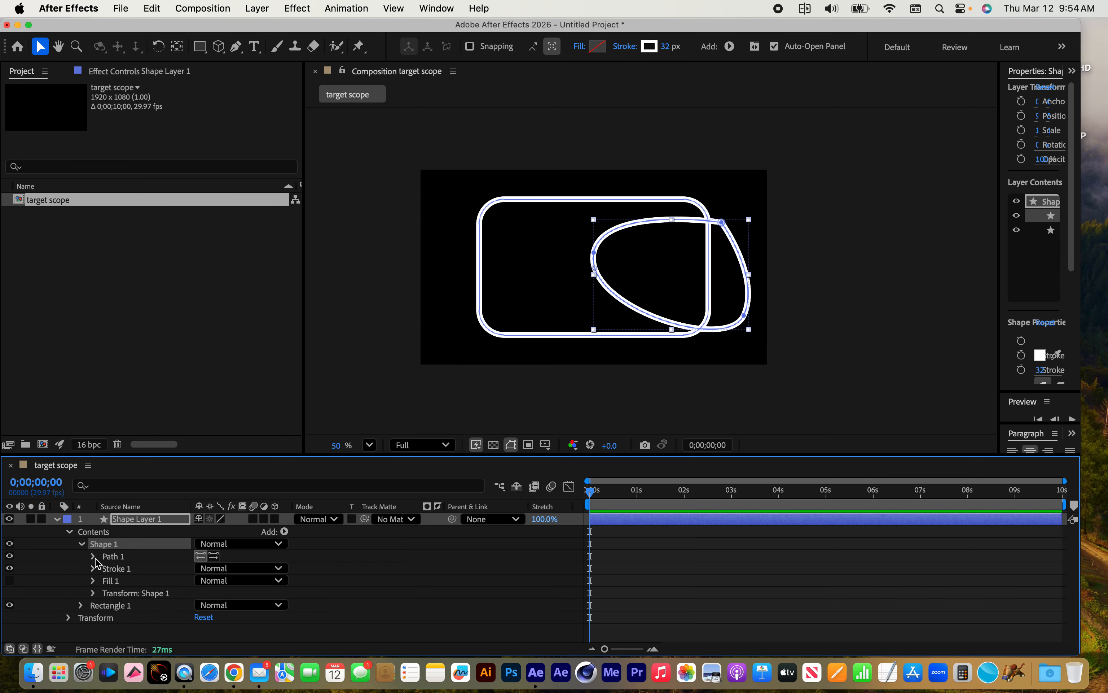
pyautogui.click(93, 556)
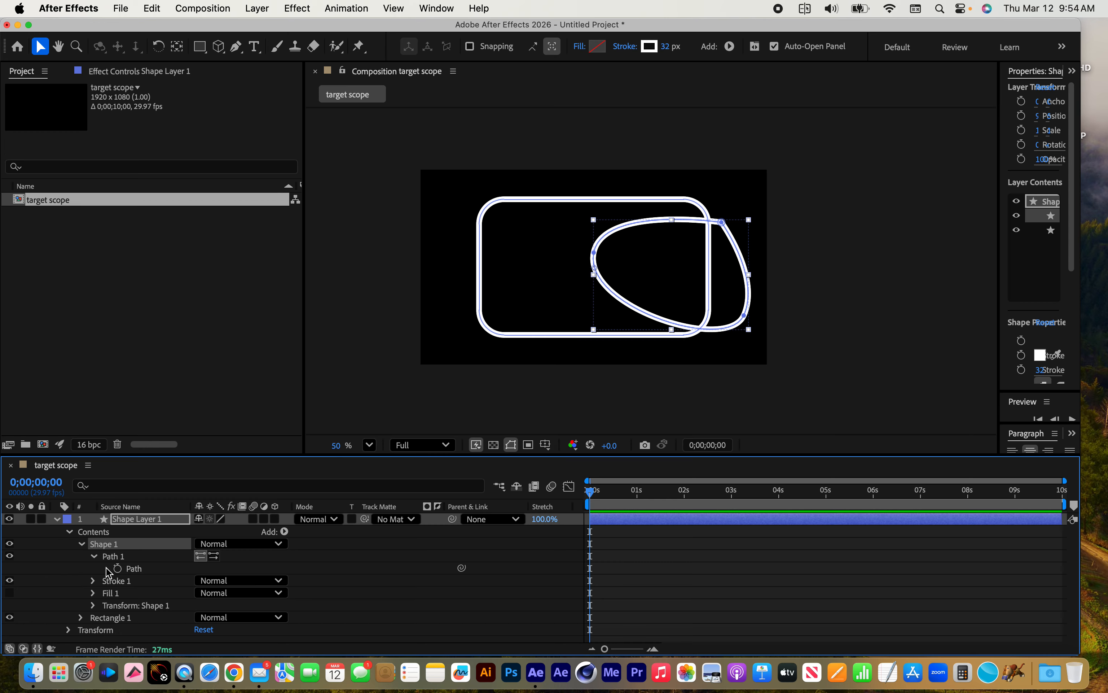
pyautogui.click(82, 544)
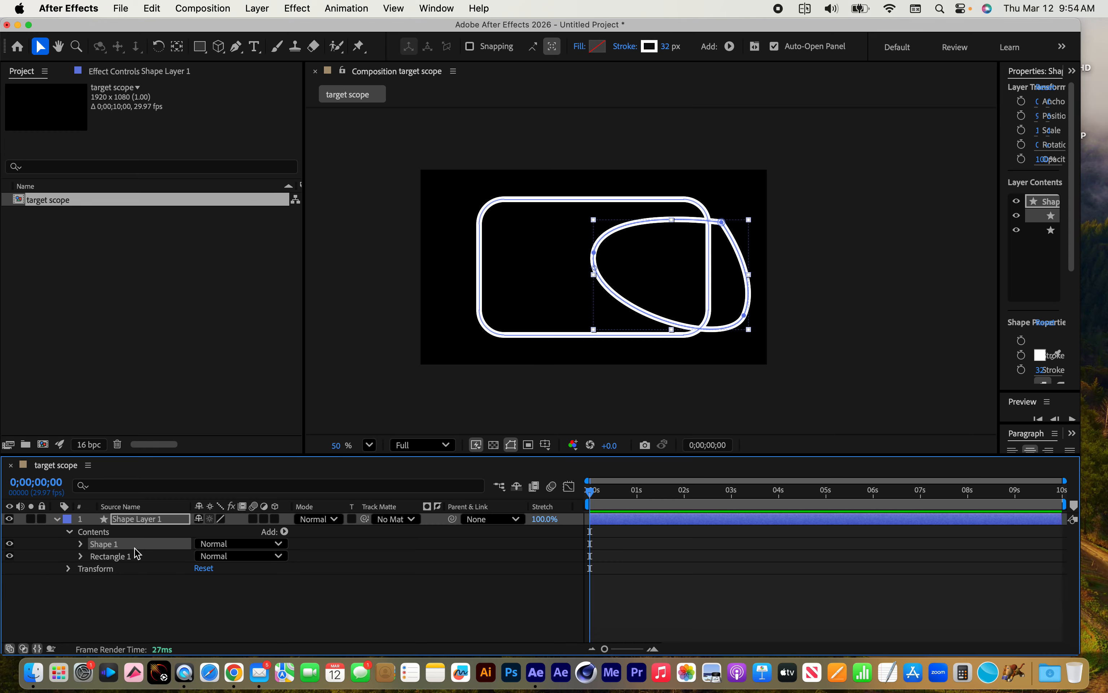
pyautogui.press('Delete')
# Convert Rectangle Path 1 inside Rectangle 1 to a Bezier path
pyautogui.click(114, 545)
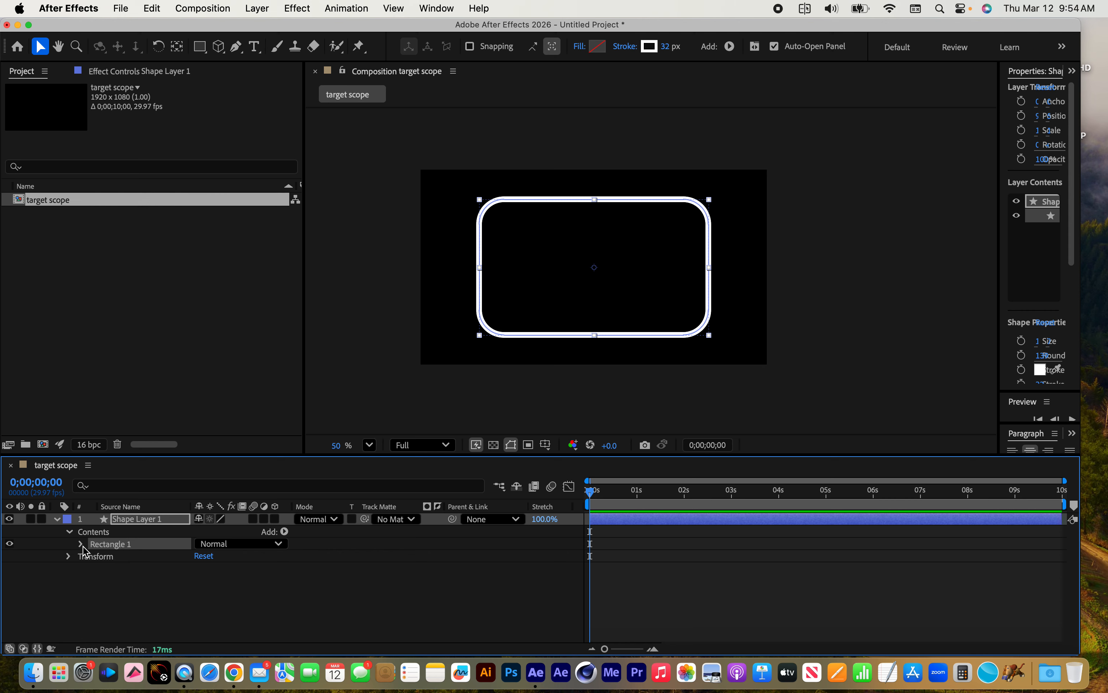
pyautogui.click(82, 546)
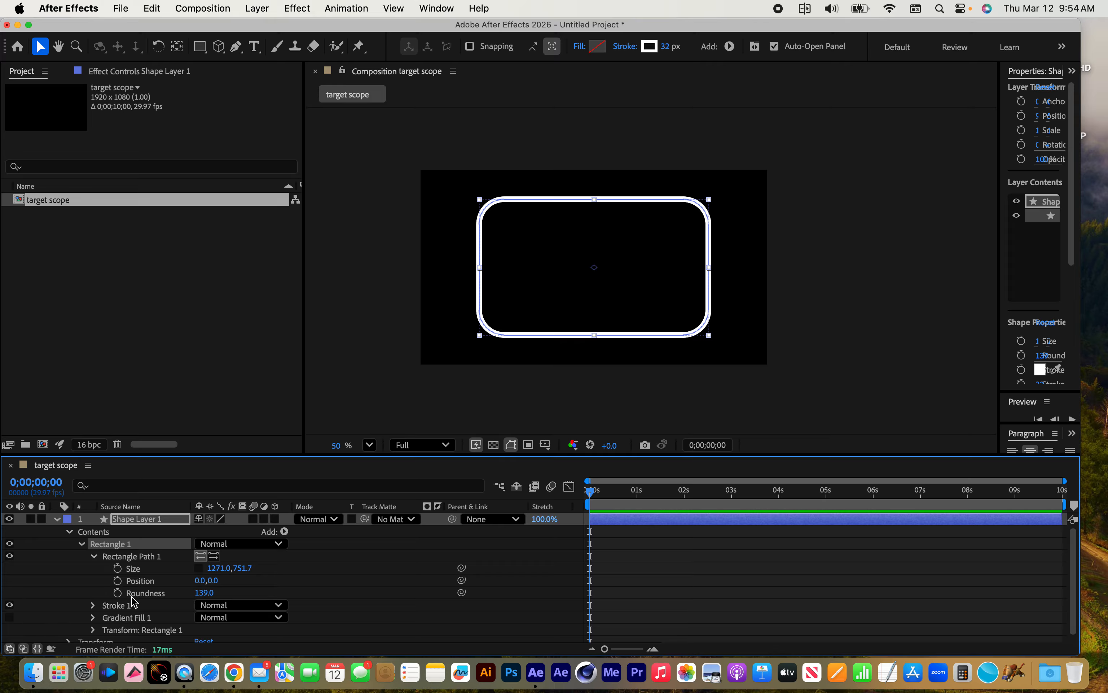
pyautogui.rightClick(124, 549)
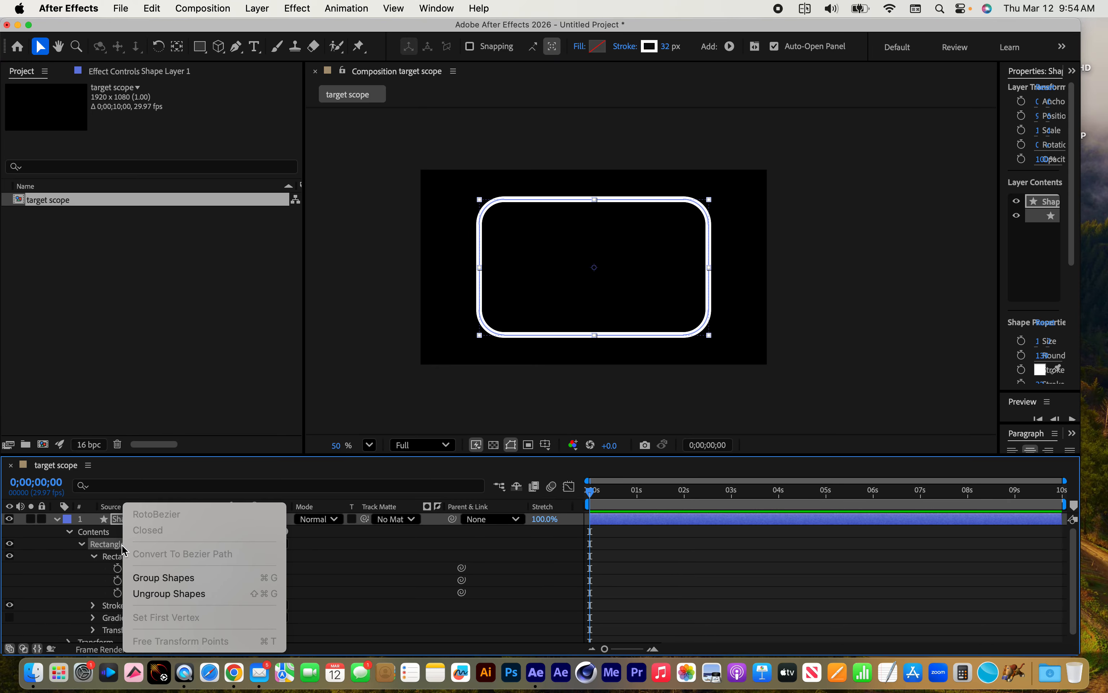
pyautogui.click(116, 557)
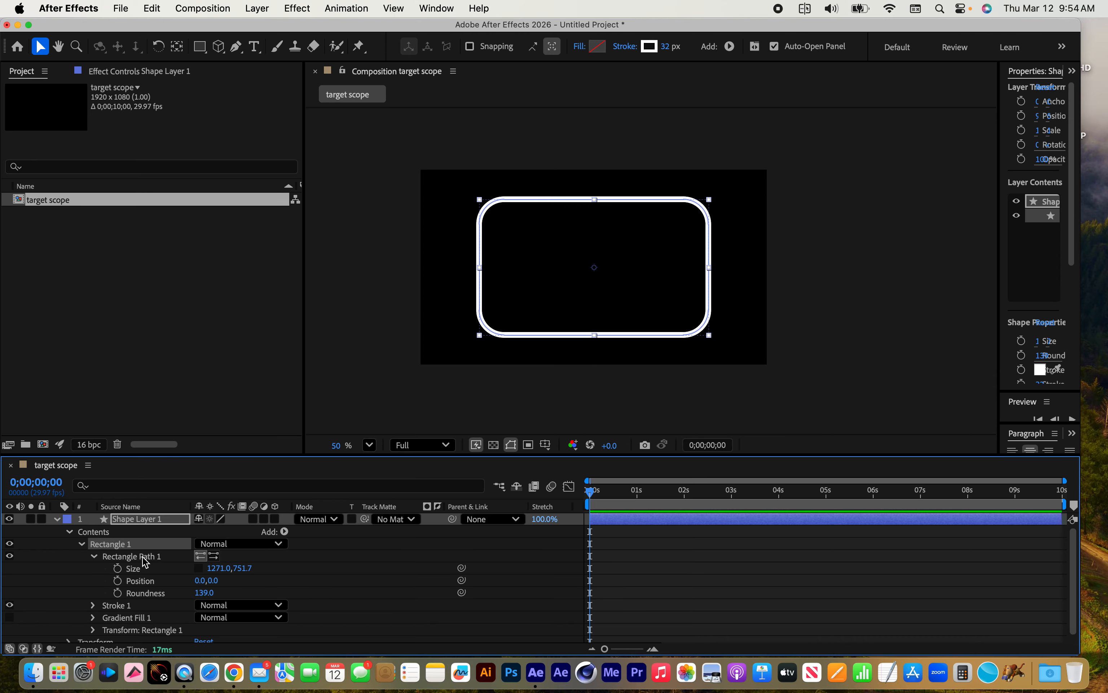
pyautogui.rightClick(138, 556)
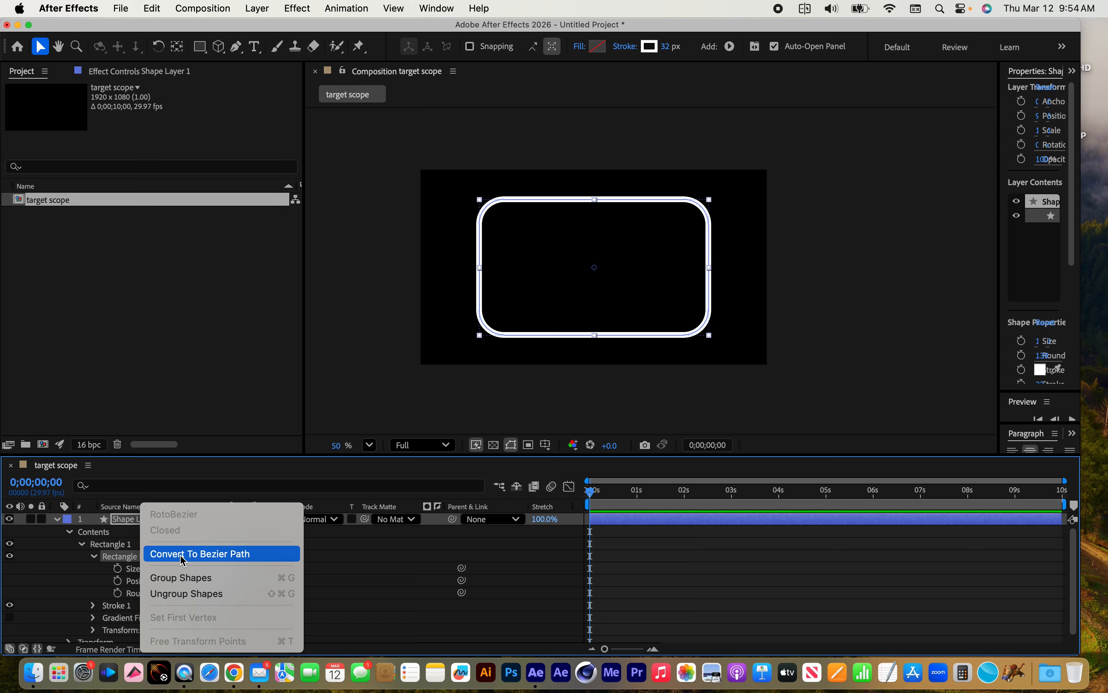
pyautogui.click(223, 554)
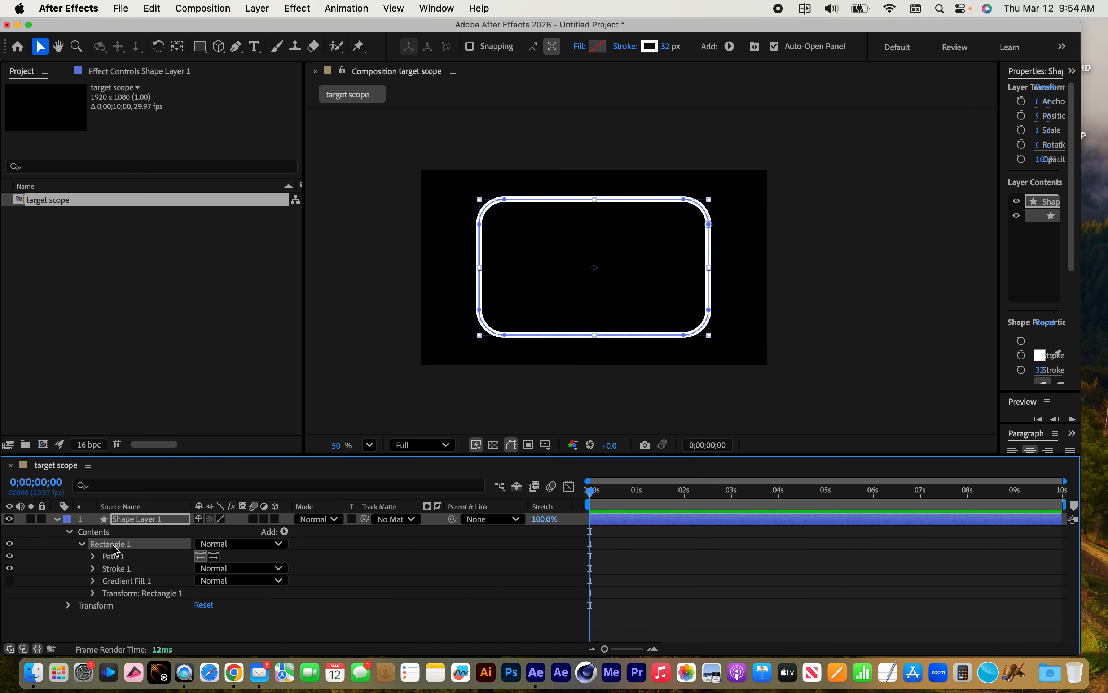
# Reshape the upper-left corner of the converted rectangle path by pulling one vertex inward and adjusting the curve handles
pyautogui.click(92, 555)
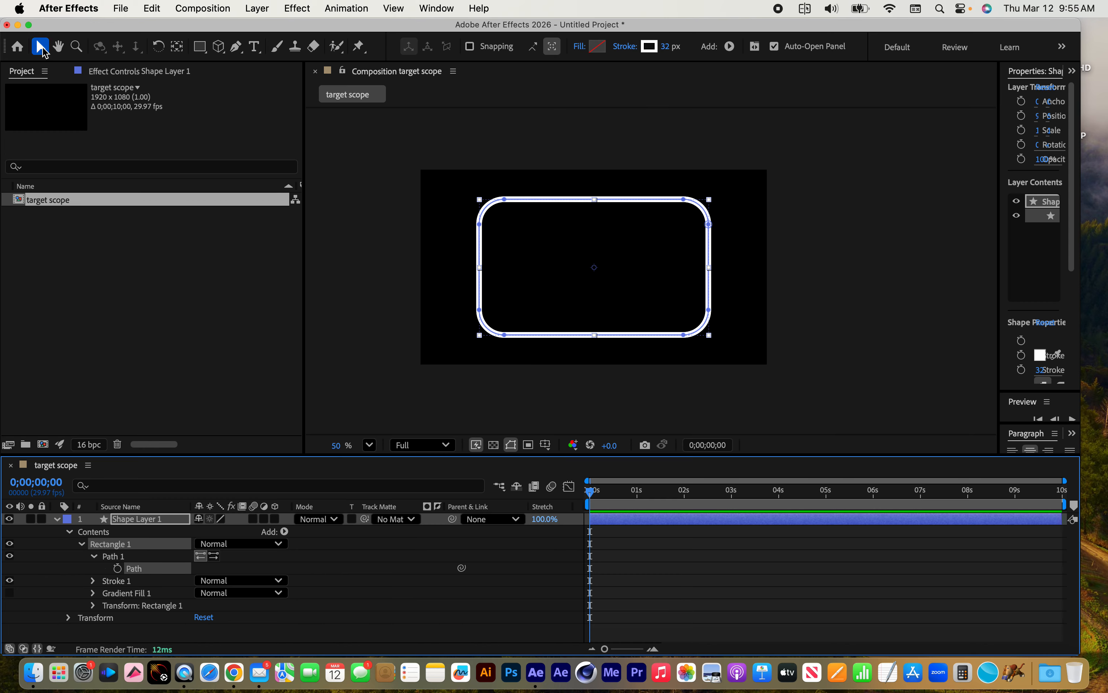
pyautogui.click(479, 225)
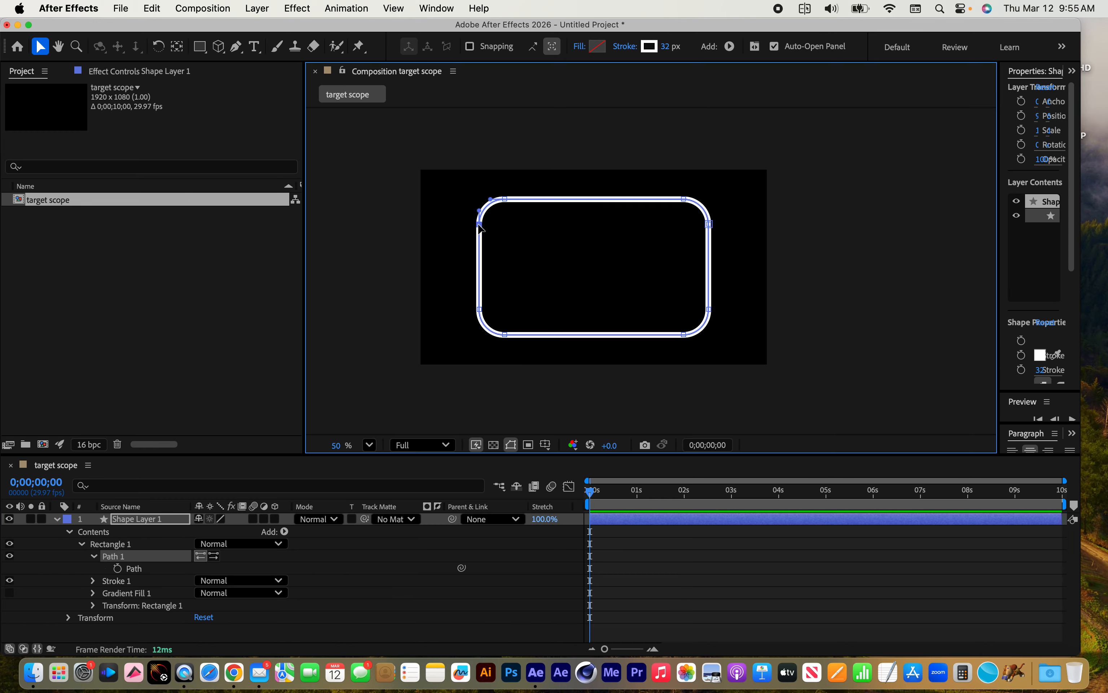
pyautogui.moveTo(480, 225); pyautogui.dragTo(538, 260)
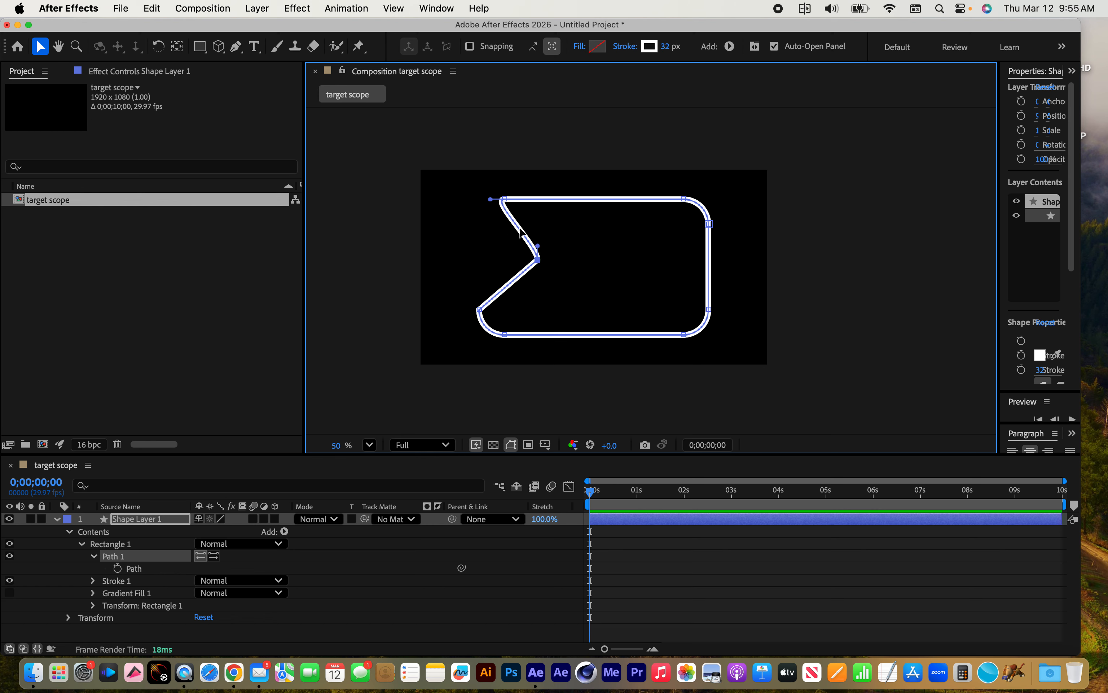
pyautogui.moveTo(492, 199); pyautogui.dragTo(464, 244)
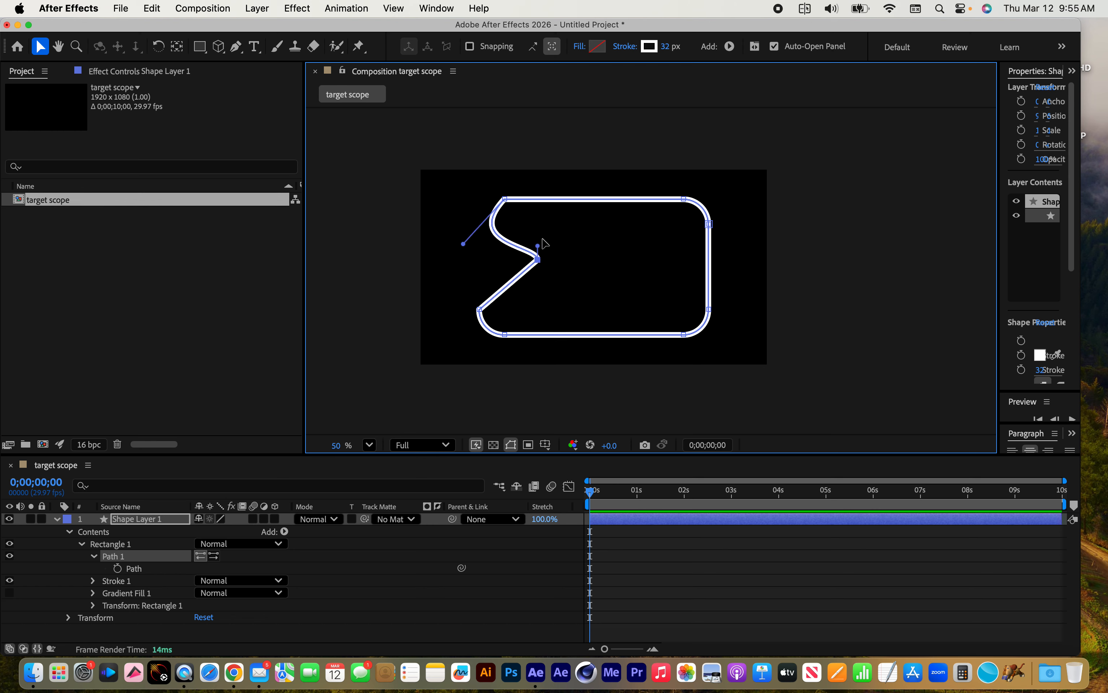
pyautogui.moveTo(538, 246); pyautogui.dragTo(566, 215)
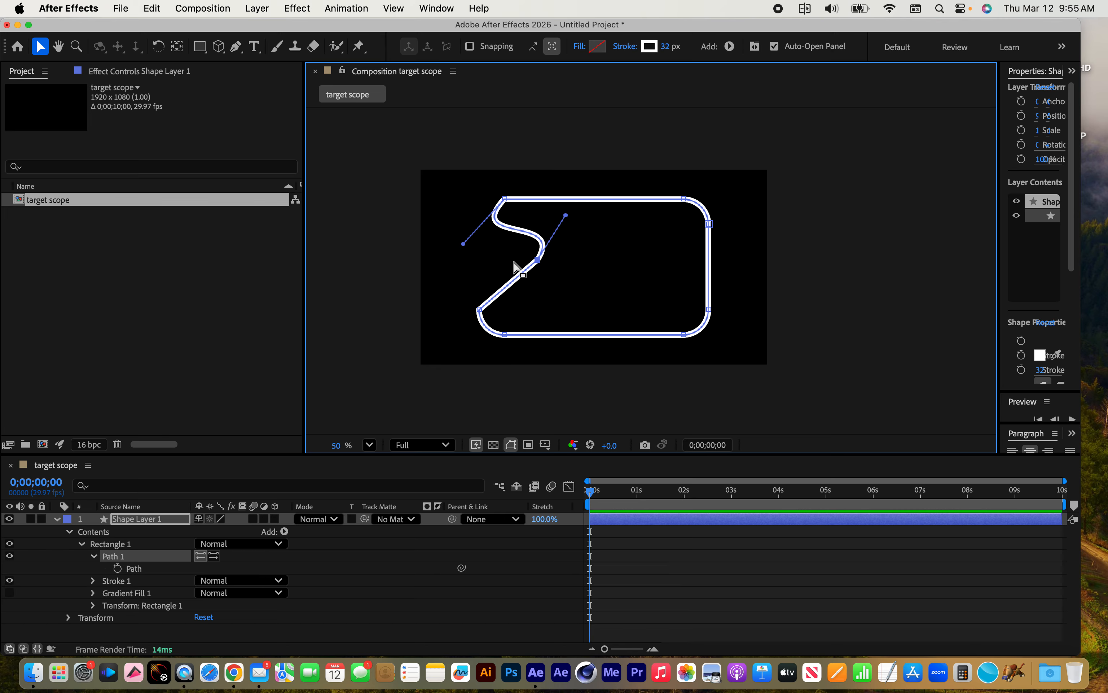
# Undo the corner reshaping and the Bezier conversion to restore the parametric Rectangle Path 1
pyautogui.press('super+z')
pyautogui.press('super+z')
pyautogui.press('super+z')
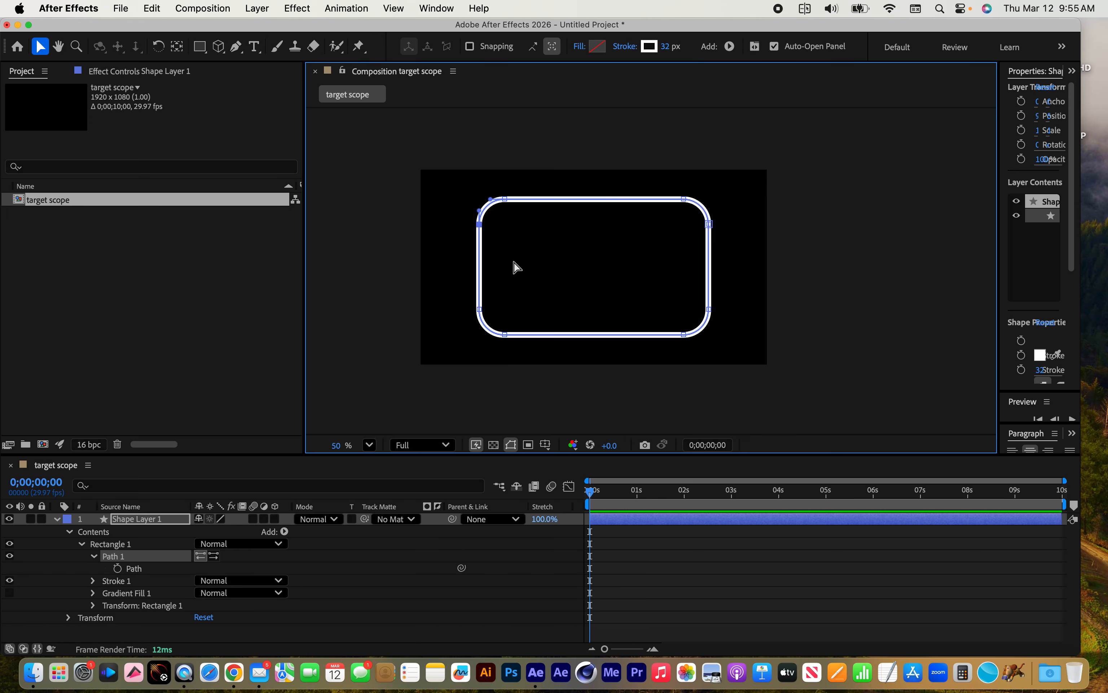
pyautogui.click(516, 267)
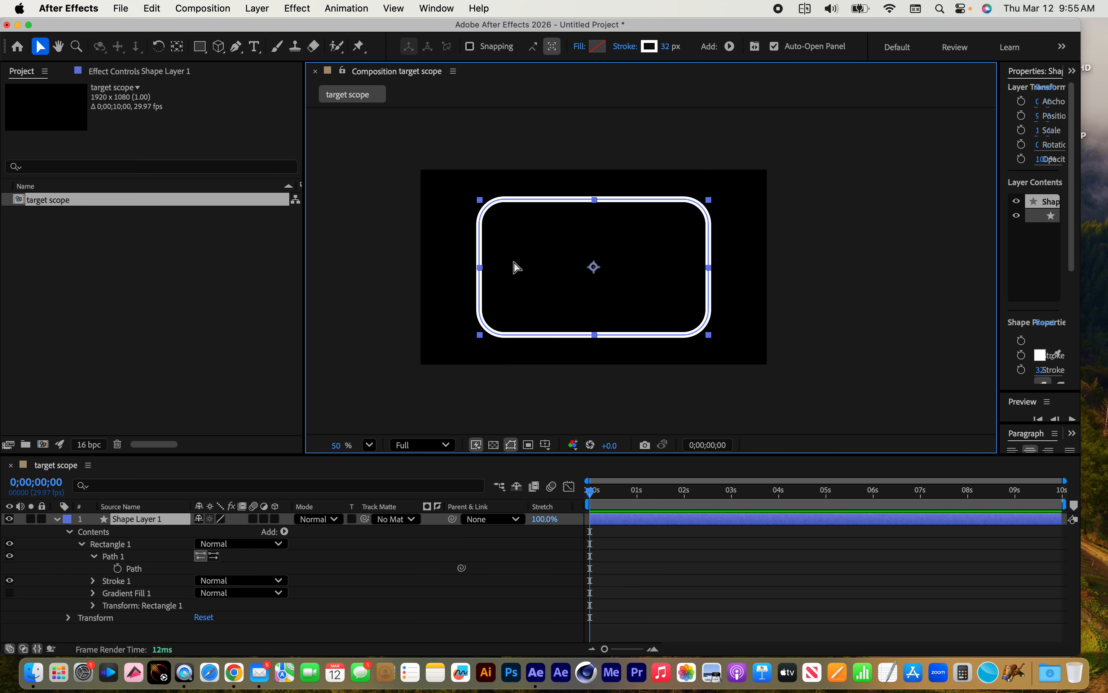
pyautogui.press('super+z')
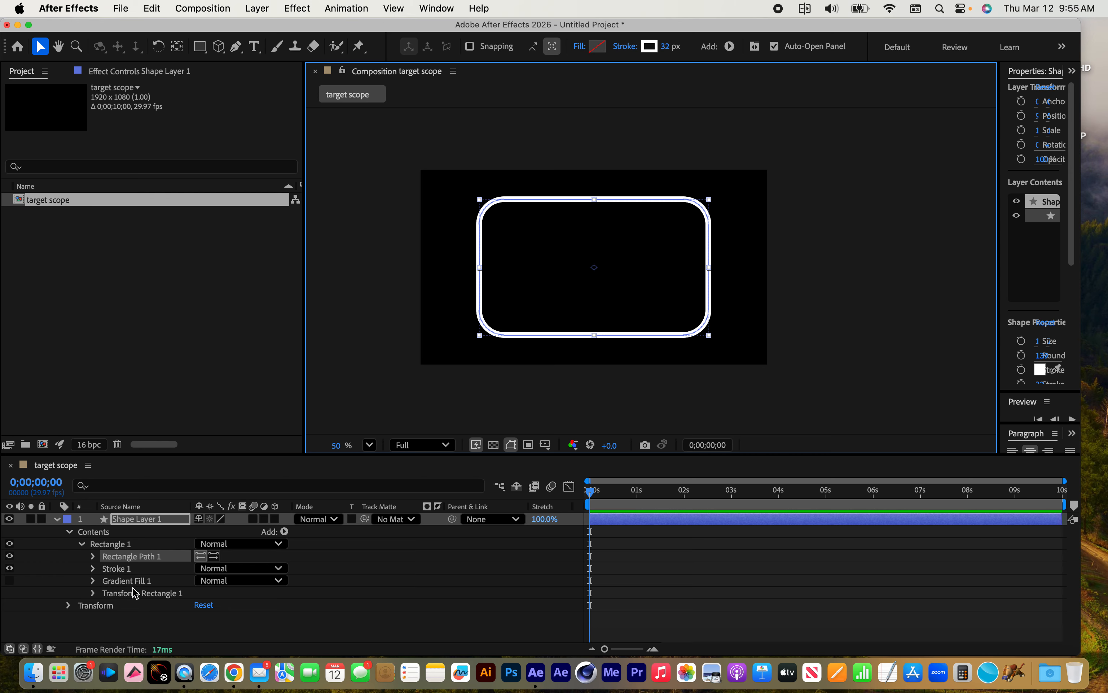
# Add dashes to Stroke 1 of Rectangle 1 and set the Dash length to 14.0
pyautogui.click(93, 569)
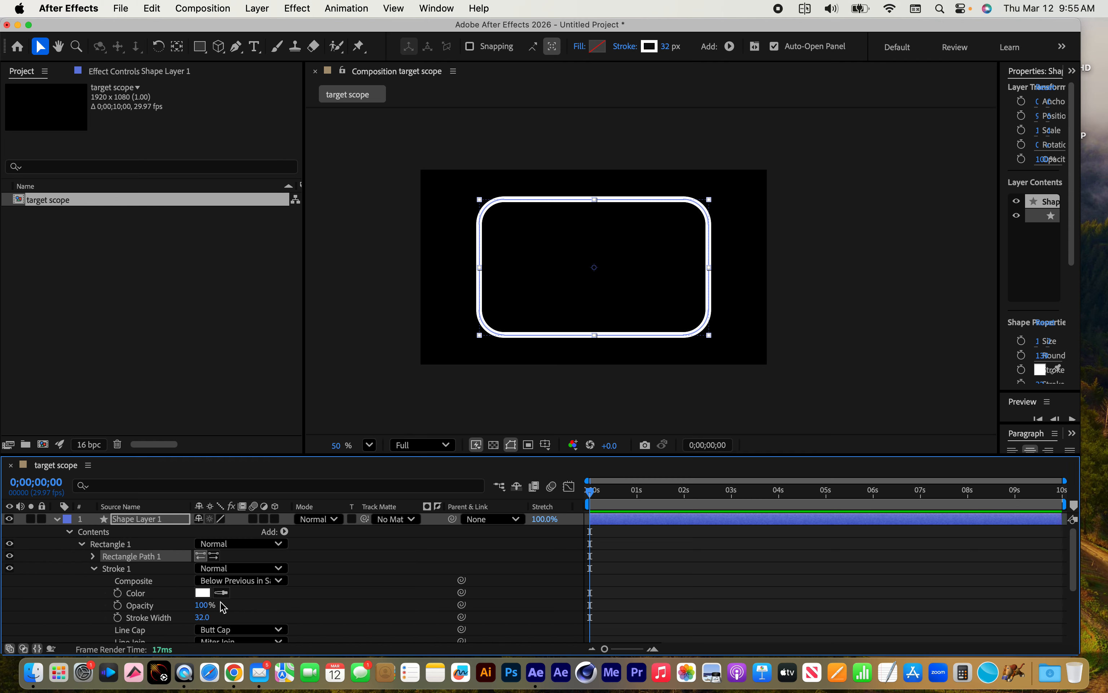
pyautogui.scroll(-5, 223, 608)
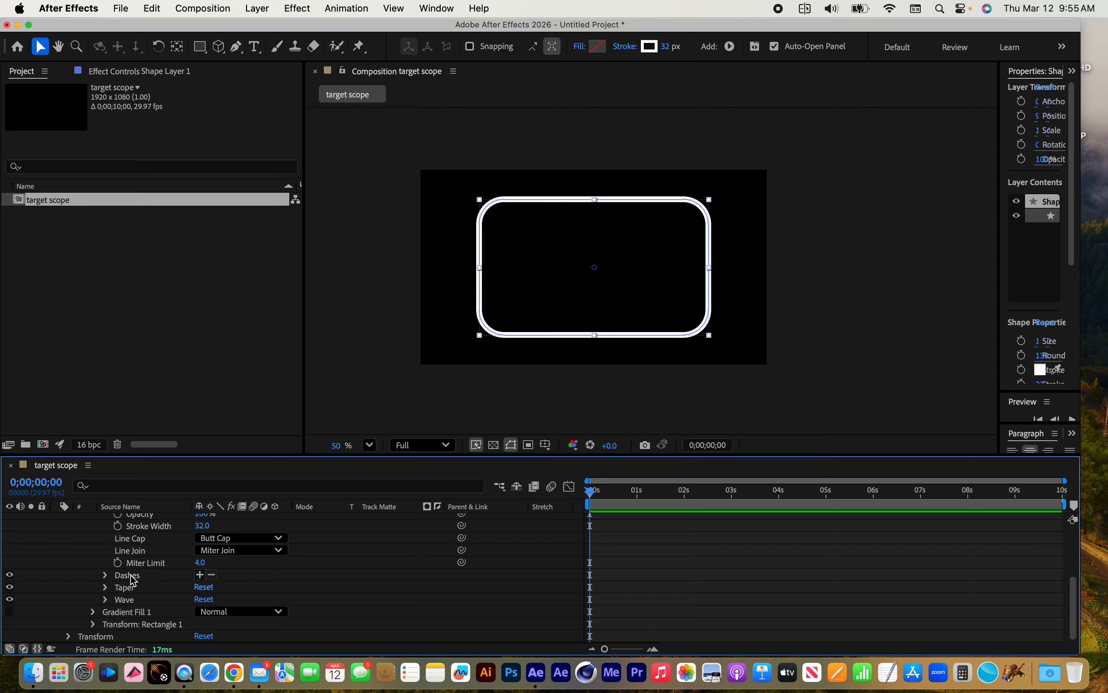
pyautogui.click(108, 581)
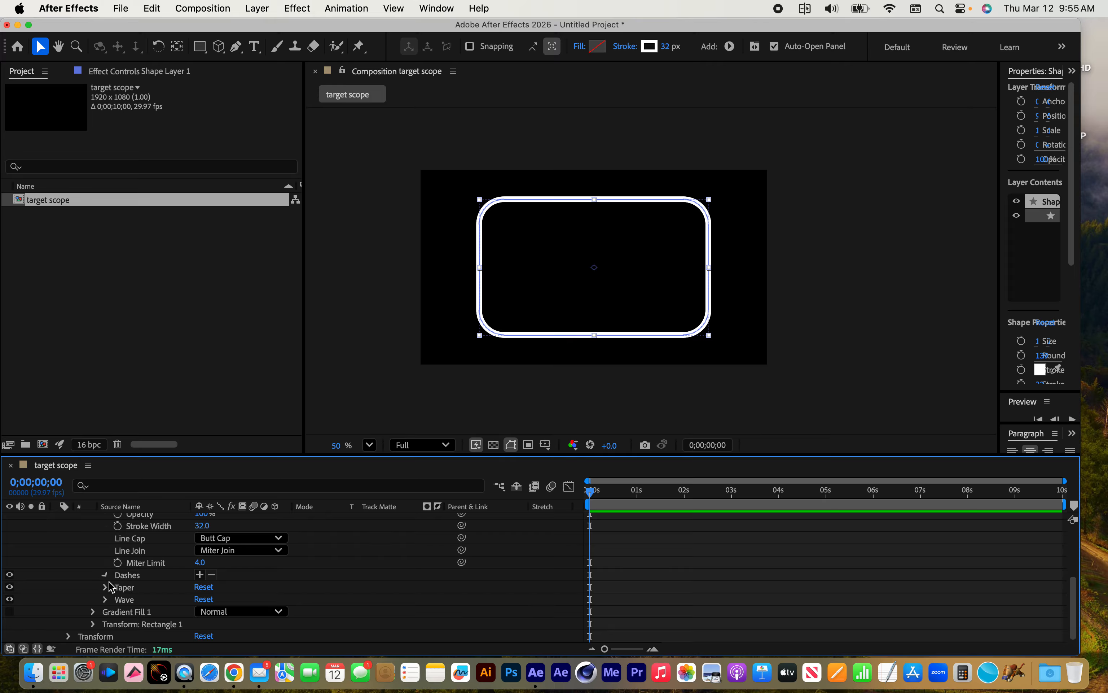
pyautogui.click(200, 575)
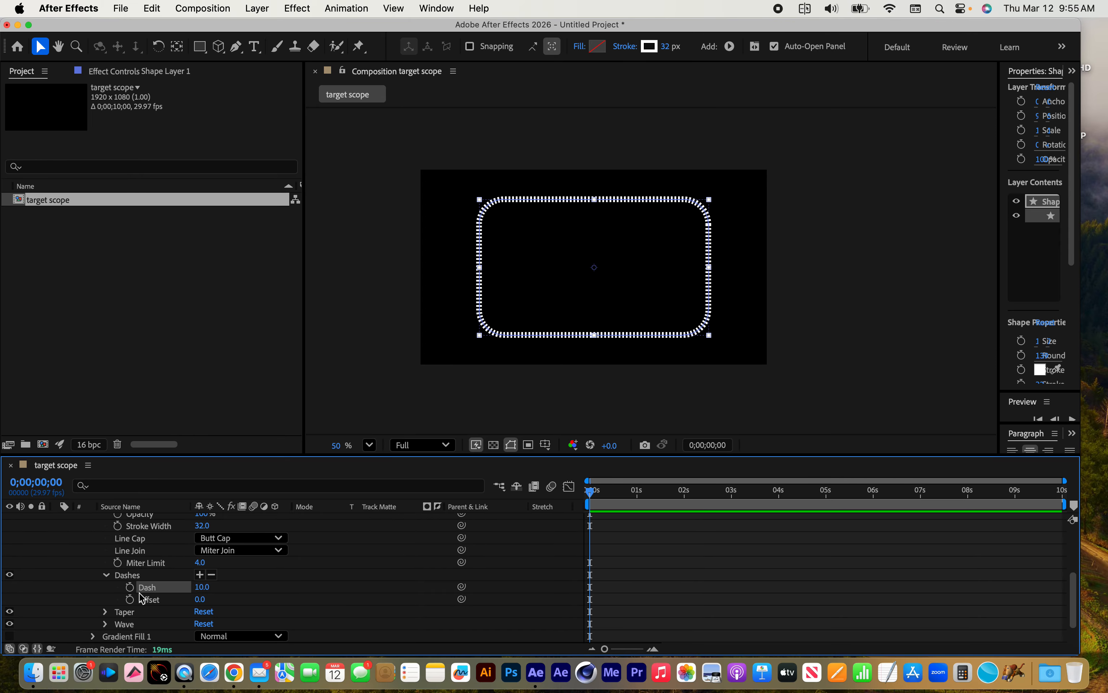
pyautogui.moveTo(202, 588)
pyautogui.mouseDown()
pyautogui.moveTo(223, 591)
pyautogui.moveTo(207, 592)
pyautogui.mouseUp()
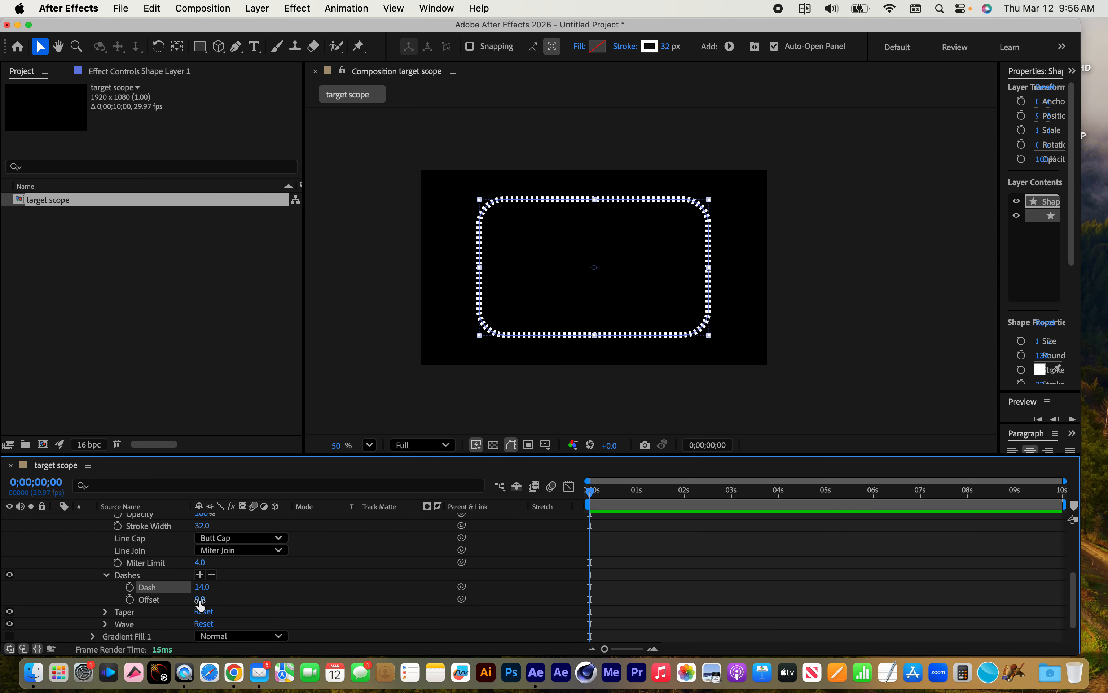
# Keyframe the dash Offset from 0.0 at 0 seconds to 200.0 at 4 seconds, and end the work area at that time
pyautogui.moveTo(200, 605); pyautogui.dragTo(264, 612)
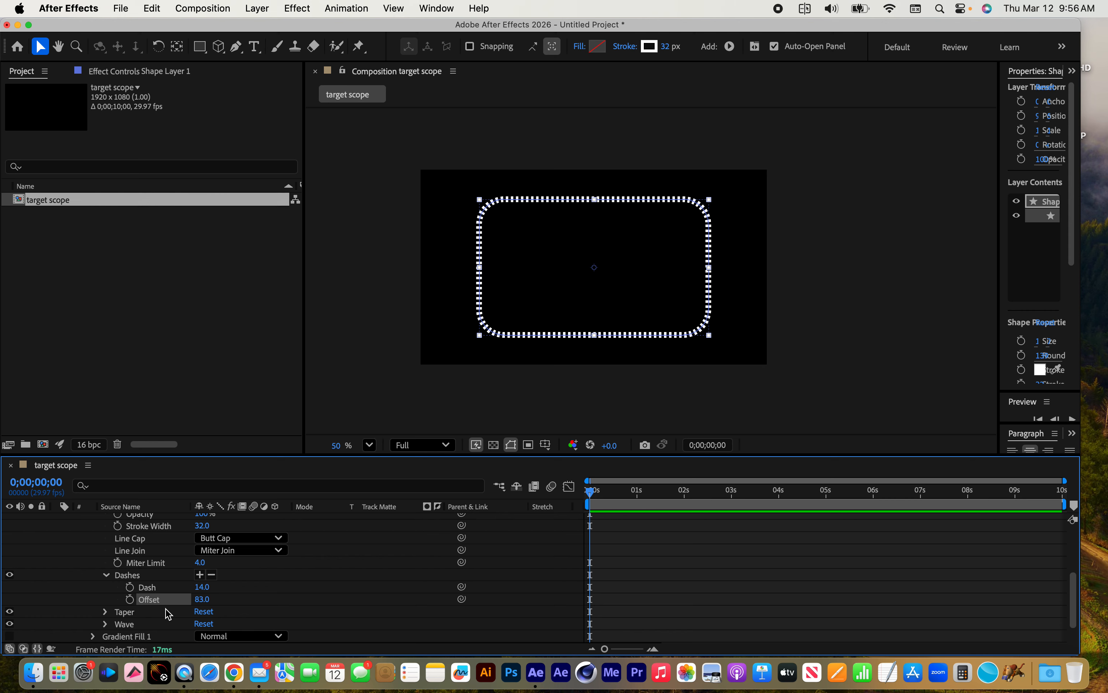
pyautogui.press('super+z')
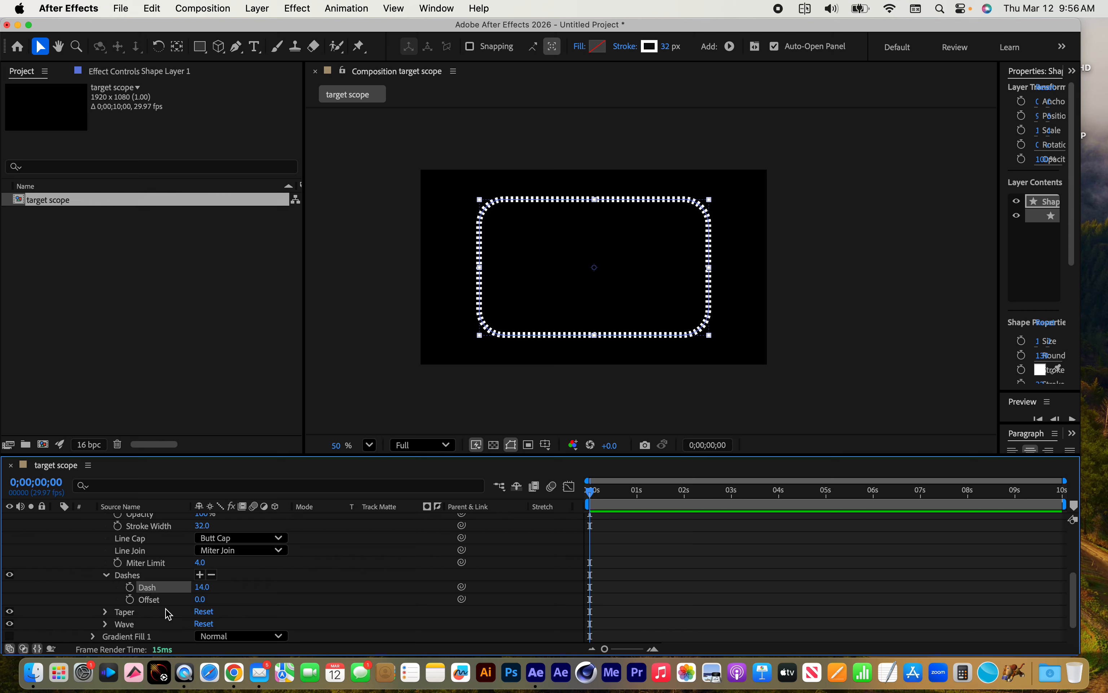
pyautogui.click(130, 599)
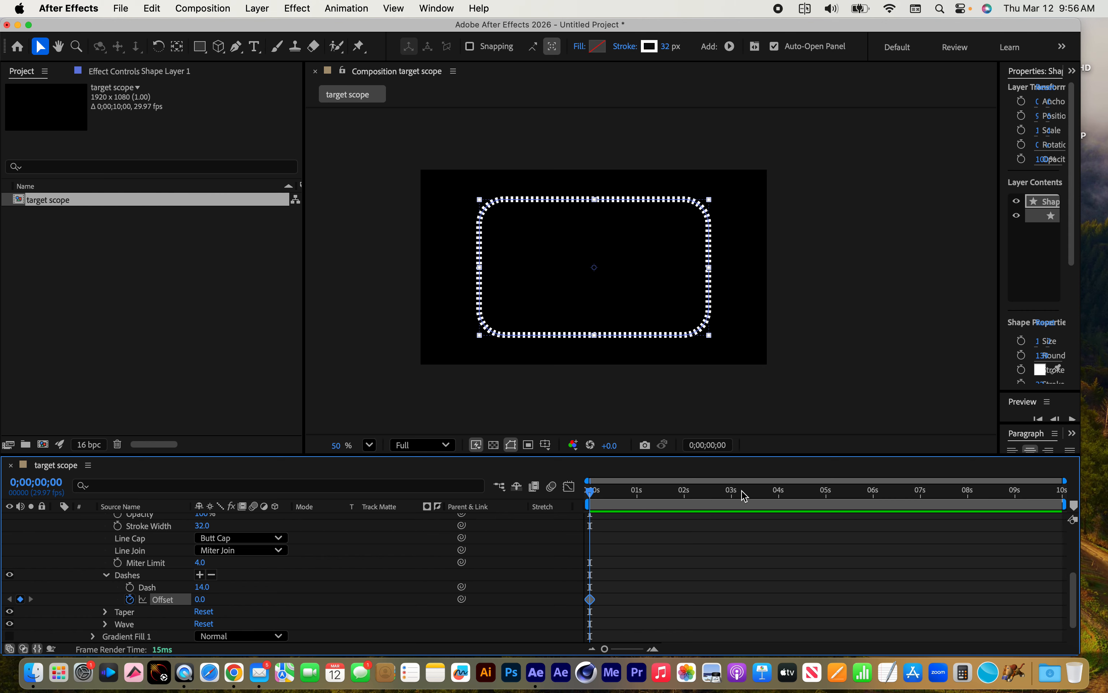
pyautogui.click(780, 494)
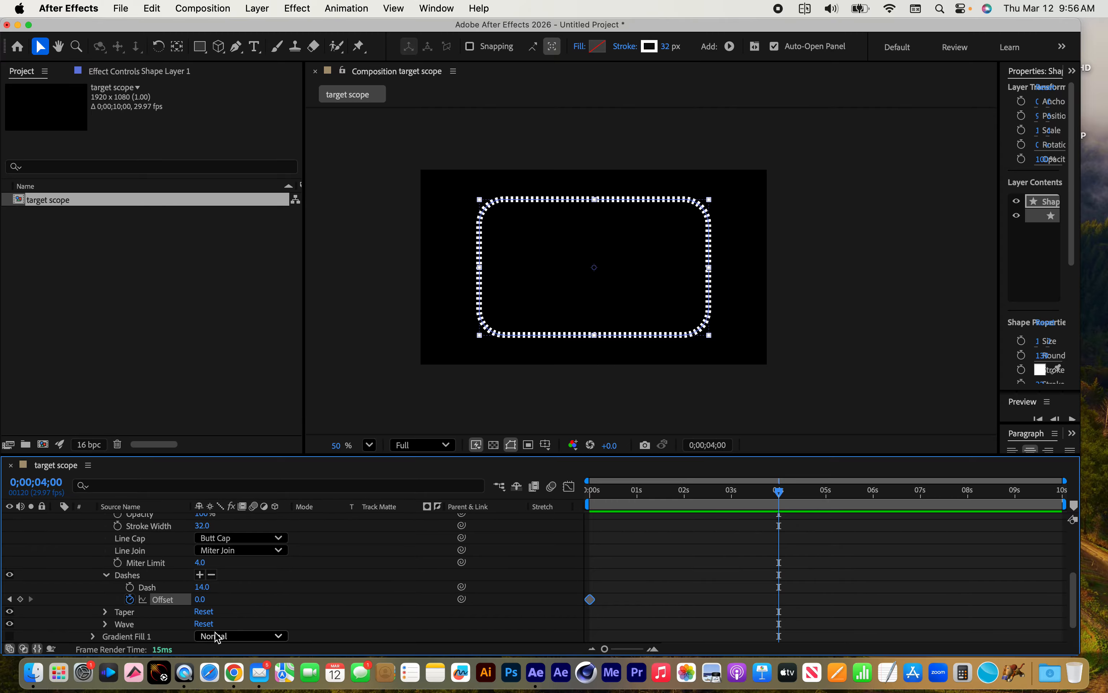
pyautogui.click(200, 599)
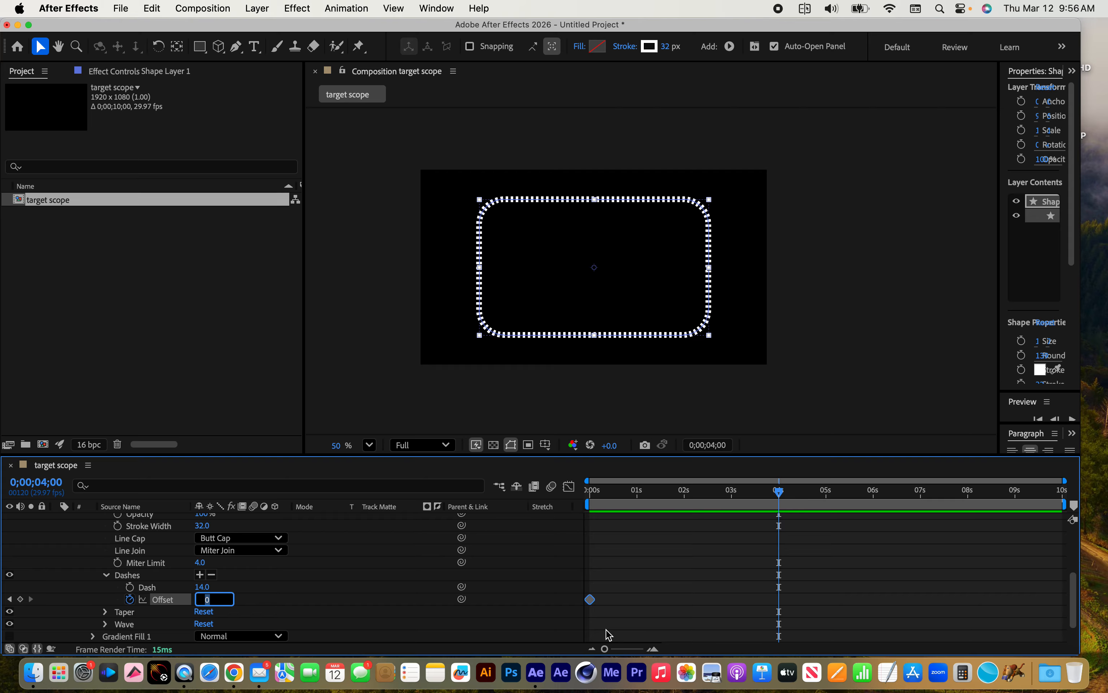
pyautogui.write('200')
pyautogui.press('Return')
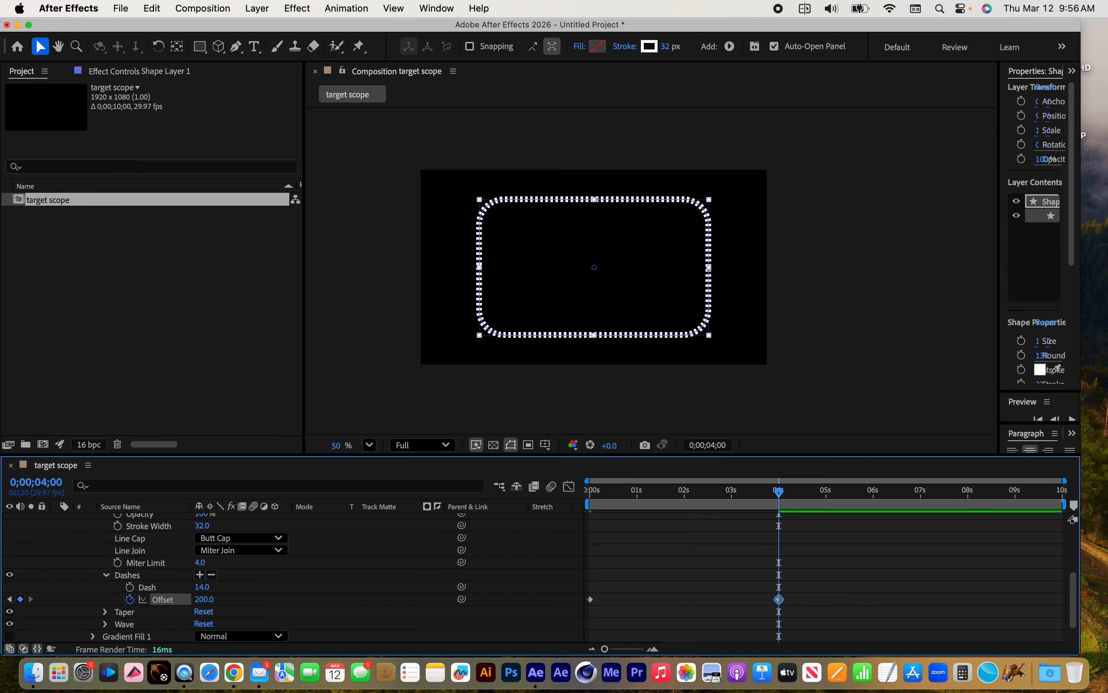
pyautogui.press('n')
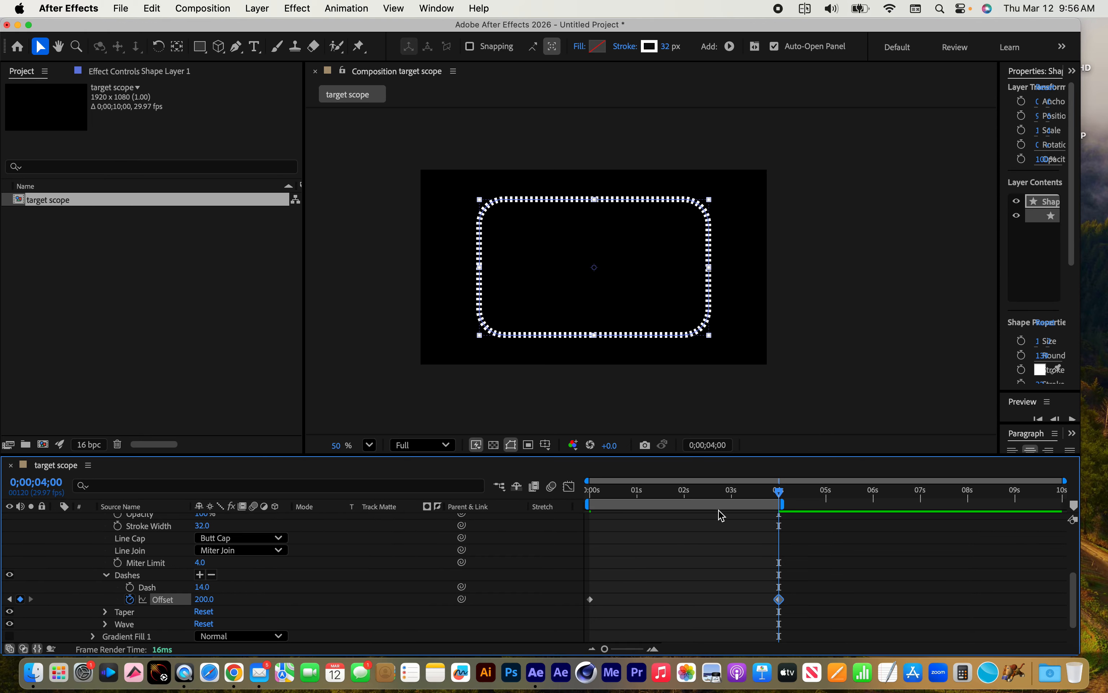
# Preview the dash offset animation of Rectangle 1 from the start of the timeline
pyautogui.moveTo(731, 492); pyautogui.dragTo(552, 489)
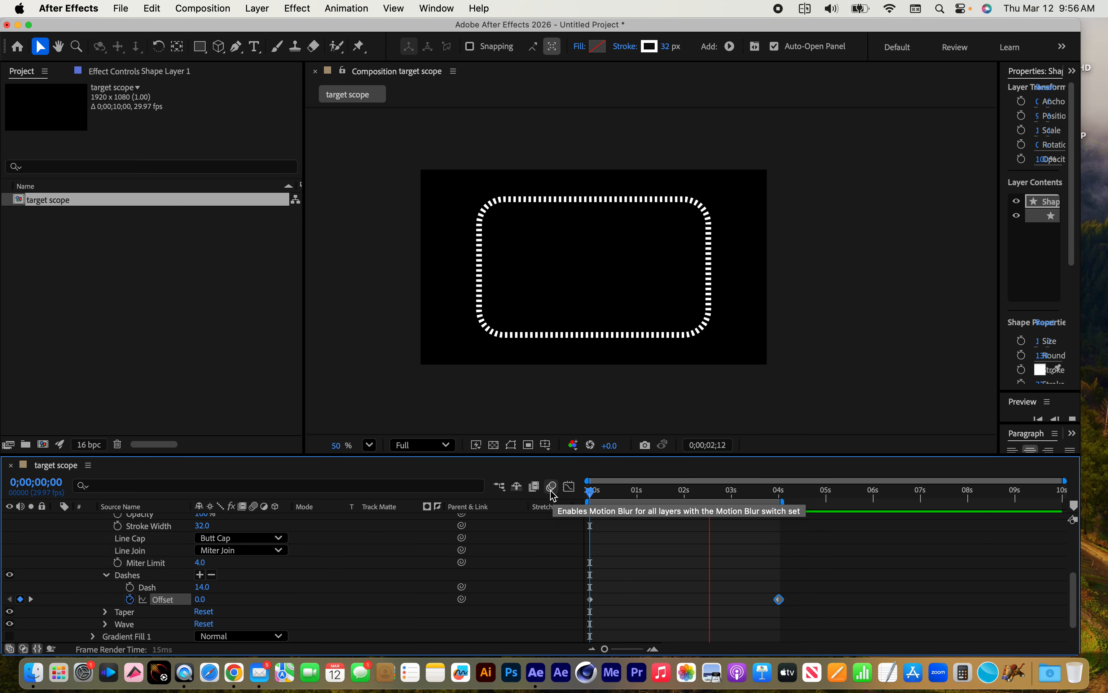
pyautogui.press('space')
pyautogui.hscroll(2, 797, 418)
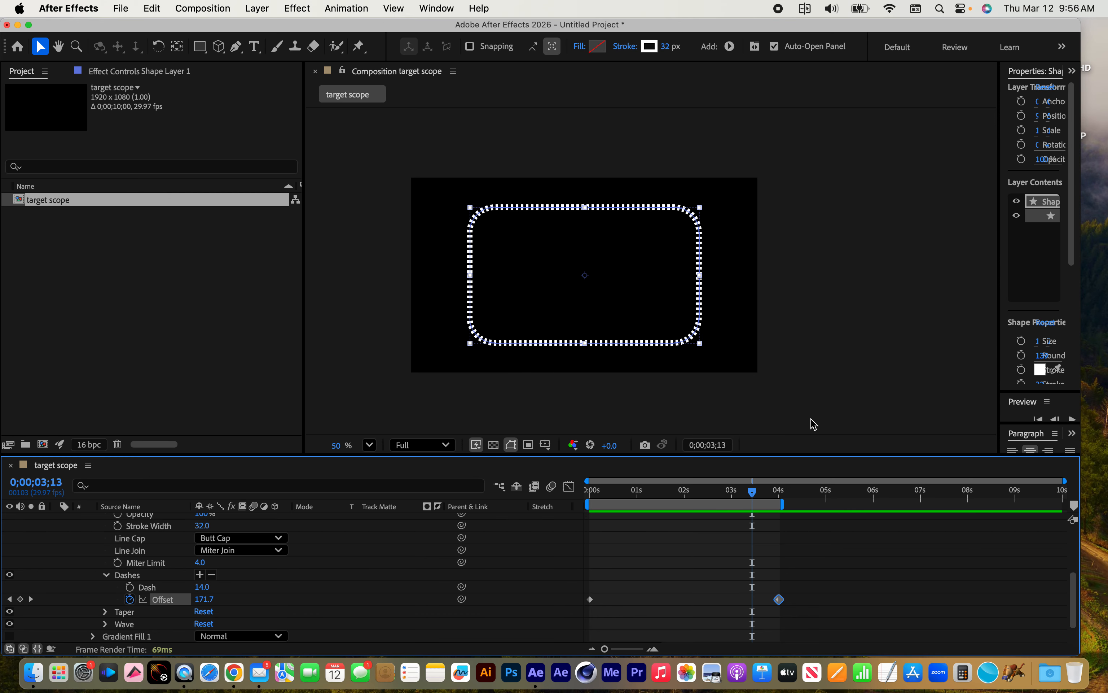
# Set the dash Offset keyframe at 4 seconds to 400.0 and preview the animation from the start
pyautogui.moveTo(753, 491); pyautogui.dragTo(778, 496)
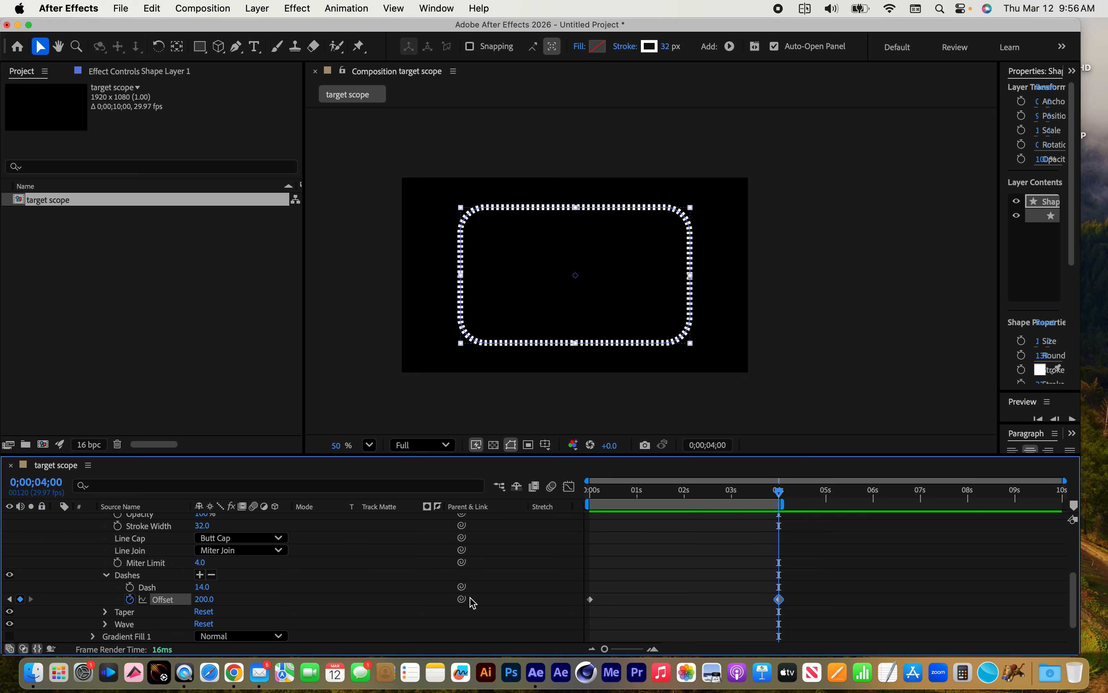
pyautogui.click(204, 599)
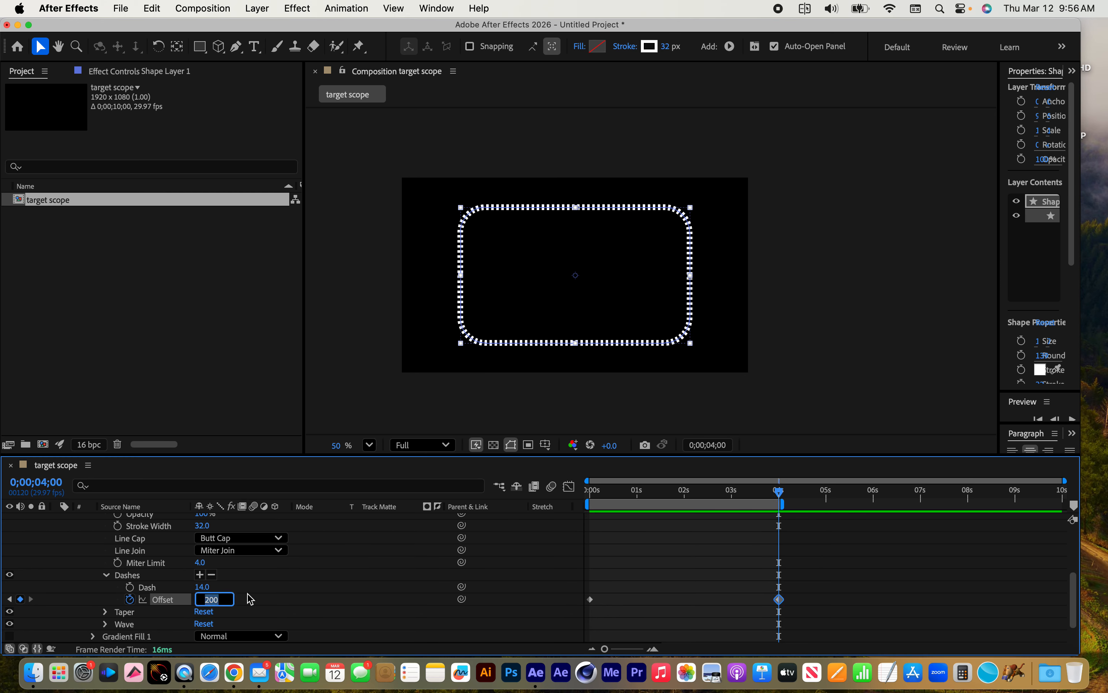
pyautogui.write('40')
pyautogui.press('Return')
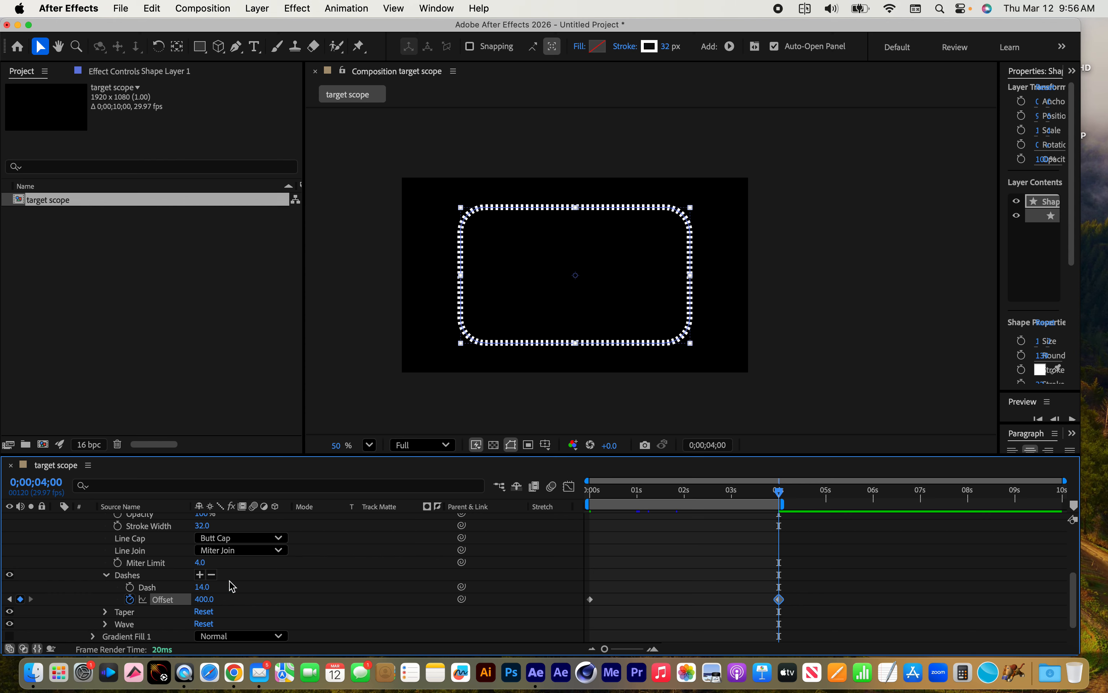
pyautogui.moveTo(704, 492); pyautogui.dragTo(485, 491)
pyautogui.press('space')
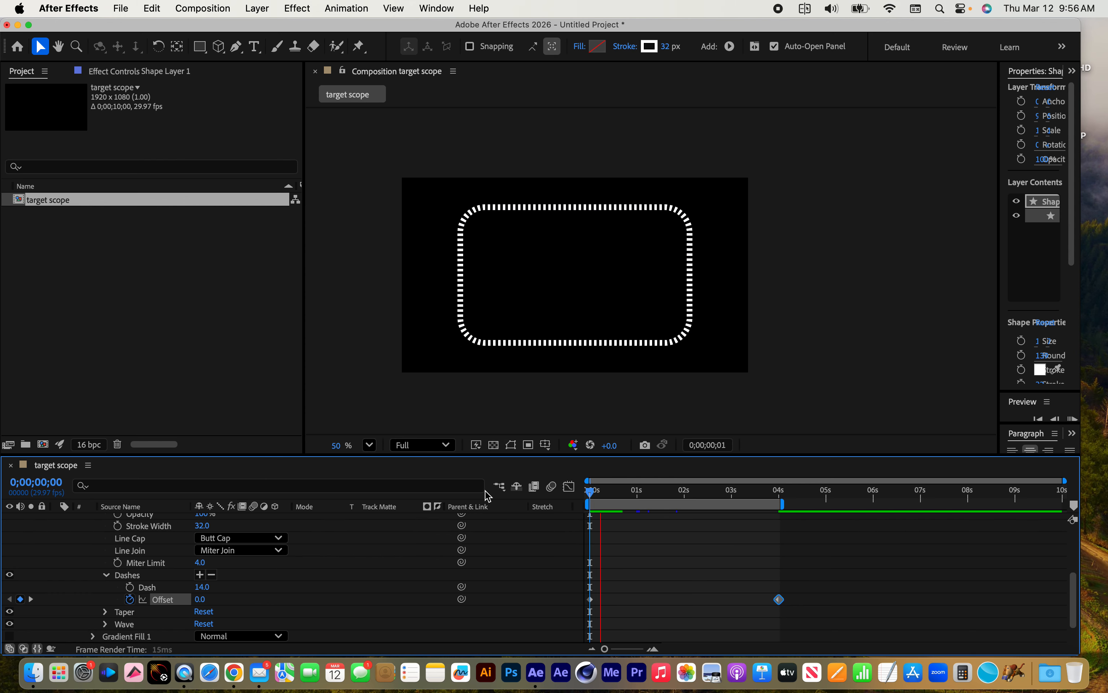
pyautogui.press('space')
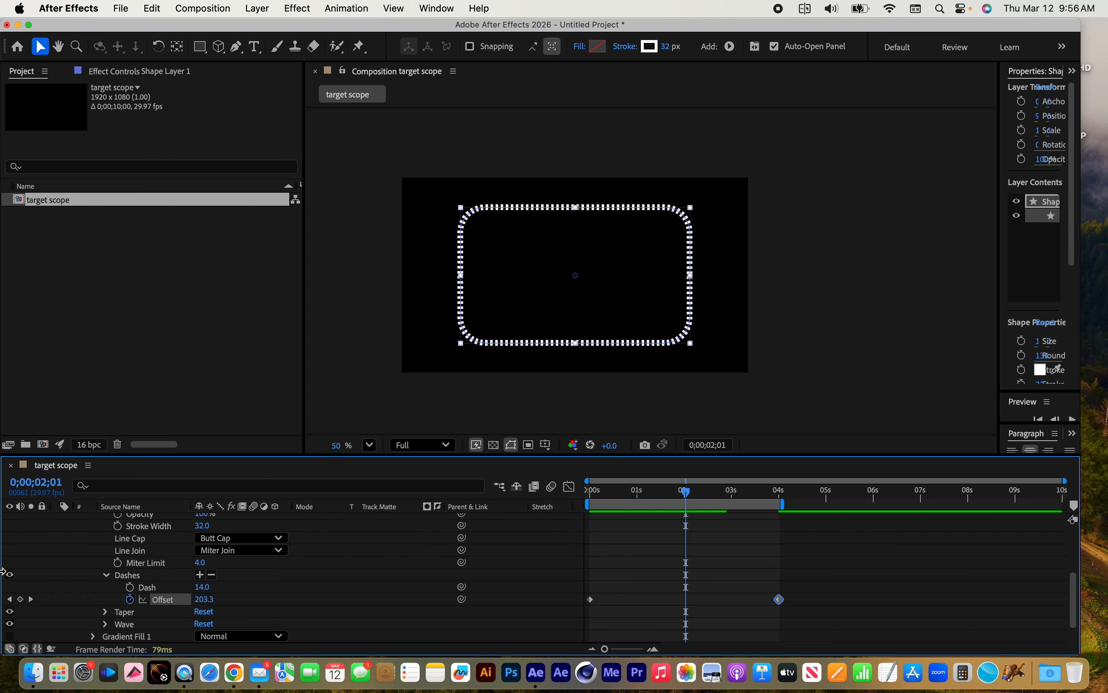
# Collapse the properties of Rectangle 1 and duplicate the group within Shape Layer 1
pyautogui.scroll(5, 169, 571)
pyautogui.click(93, 568)
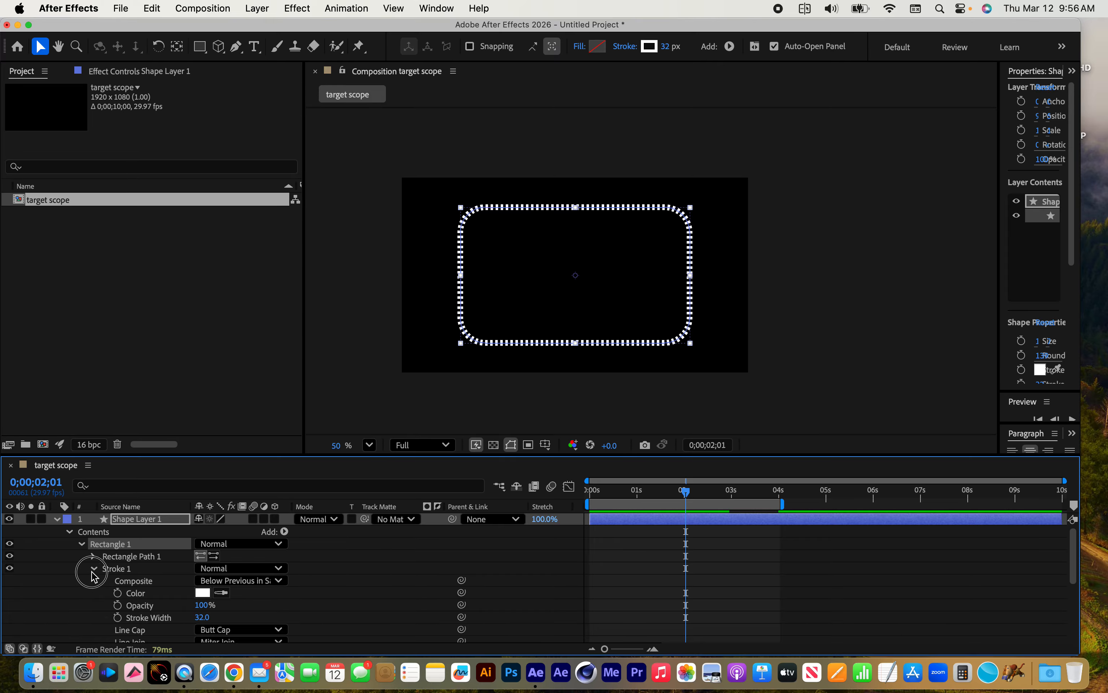
pyautogui.click(82, 544)
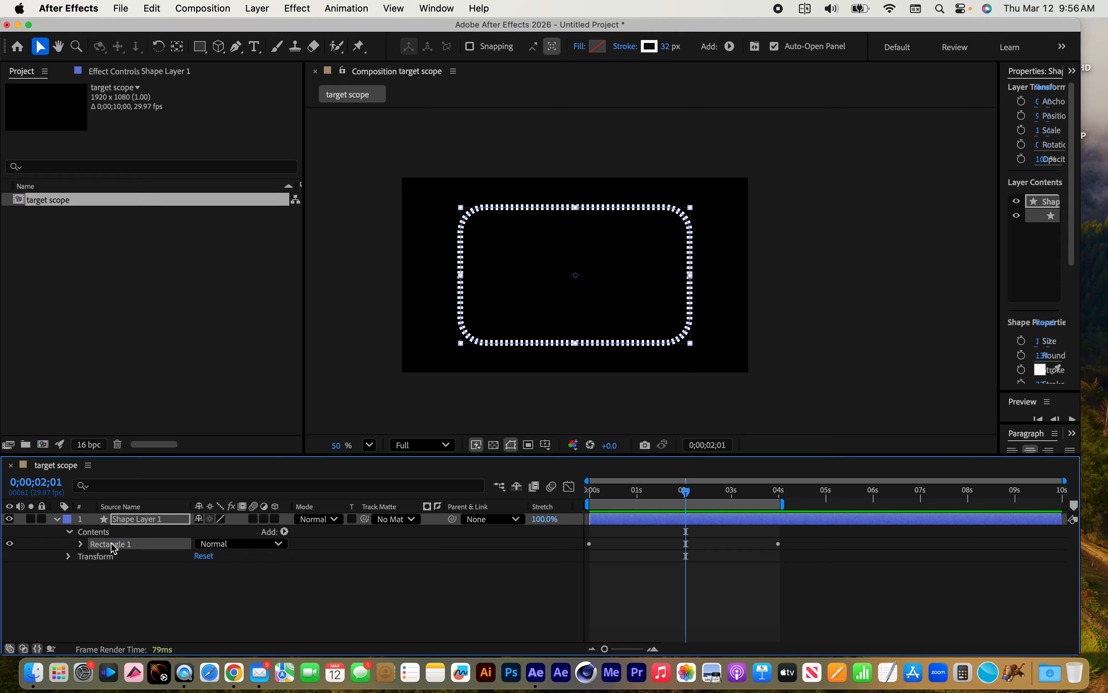
pyautogui.click(152, 9)
pyautogui.click(155, 253)
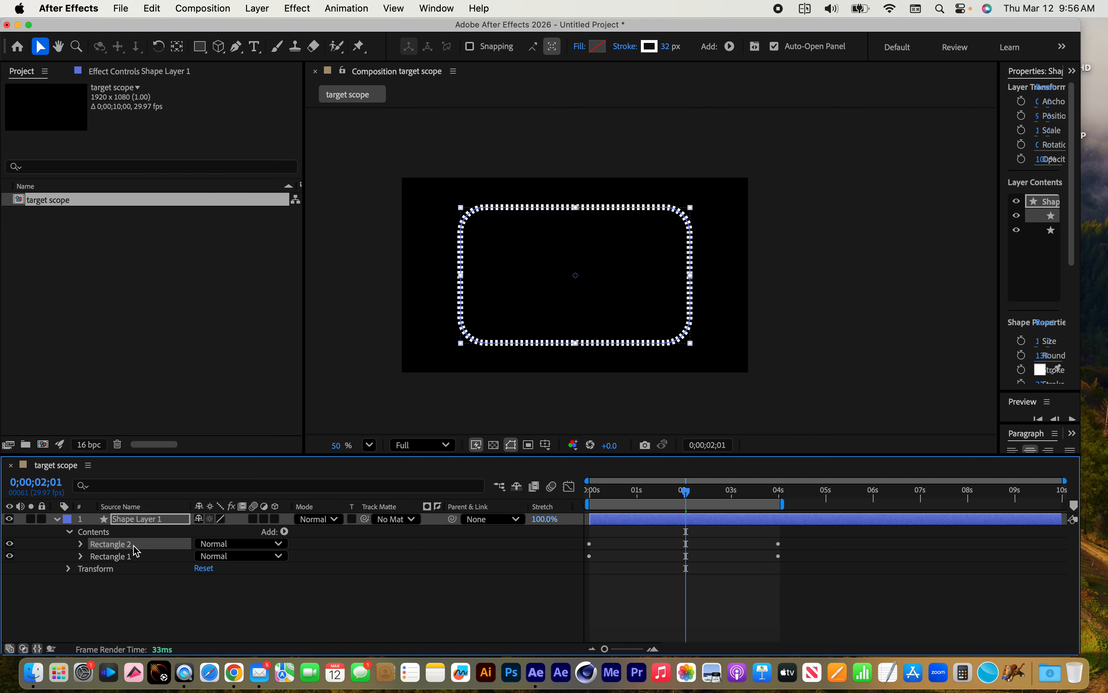
# Shrink Rectangle 2 to 1146.0 by 620.7 with roundness 80.0, and set its stroke width to 15.0
pyautogui.click(81, 544)
pyautogui.click(93, 556)
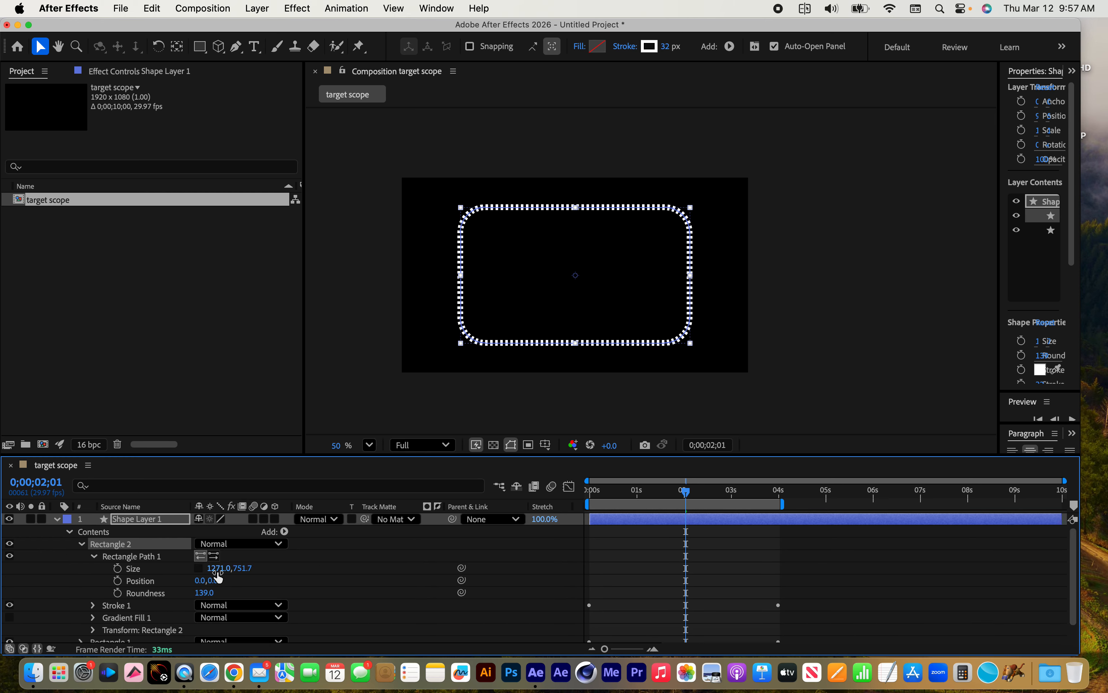
pyautogui.moveTo(220, 568); pyautogui.dragTo(141, 573)
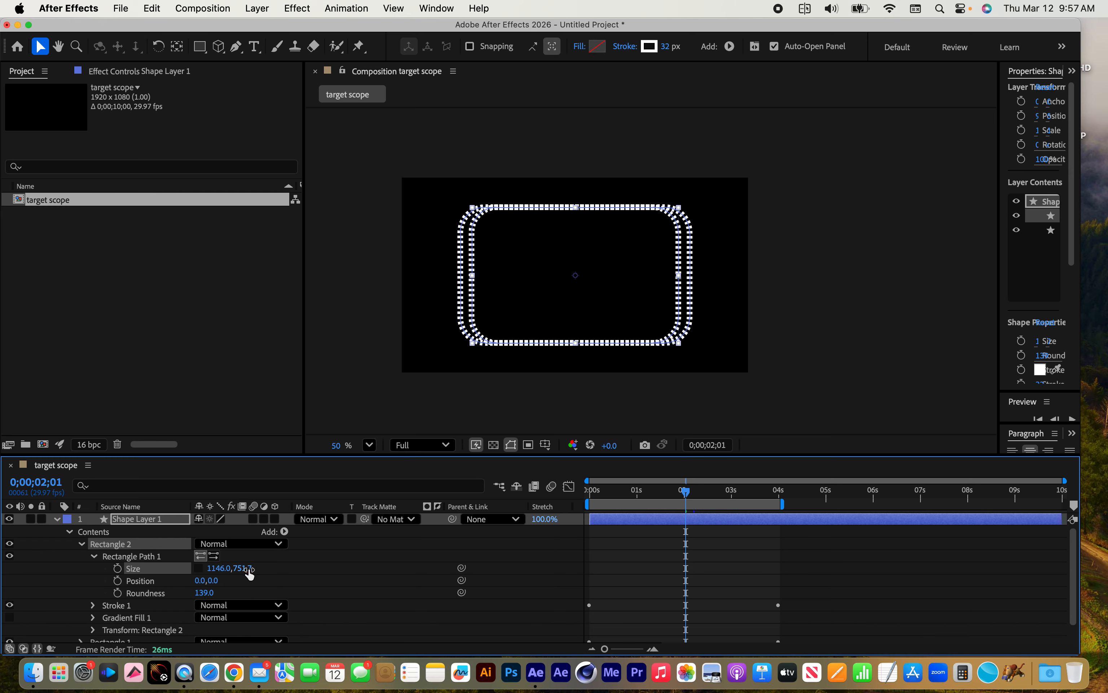
pyautogui.moveTo(250, 569)
pyautogui.mouseDown()
pyautogui.moveTo(161, 576)
pyautogui.moveTo(198, 592)
pyautogui.moveTo(135, 592)
pyautogui.mouseUp()
pyautogui.click(93, 605)
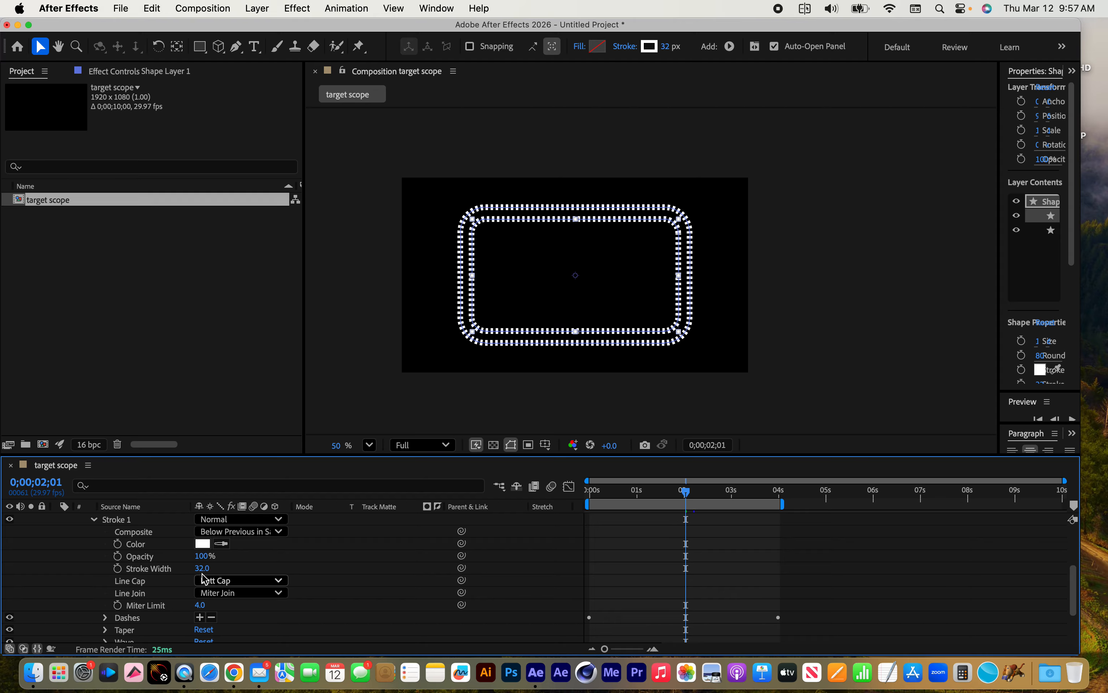
pyautogui.moveTo(206, 568); pyautogui.dragTo(195, 569)
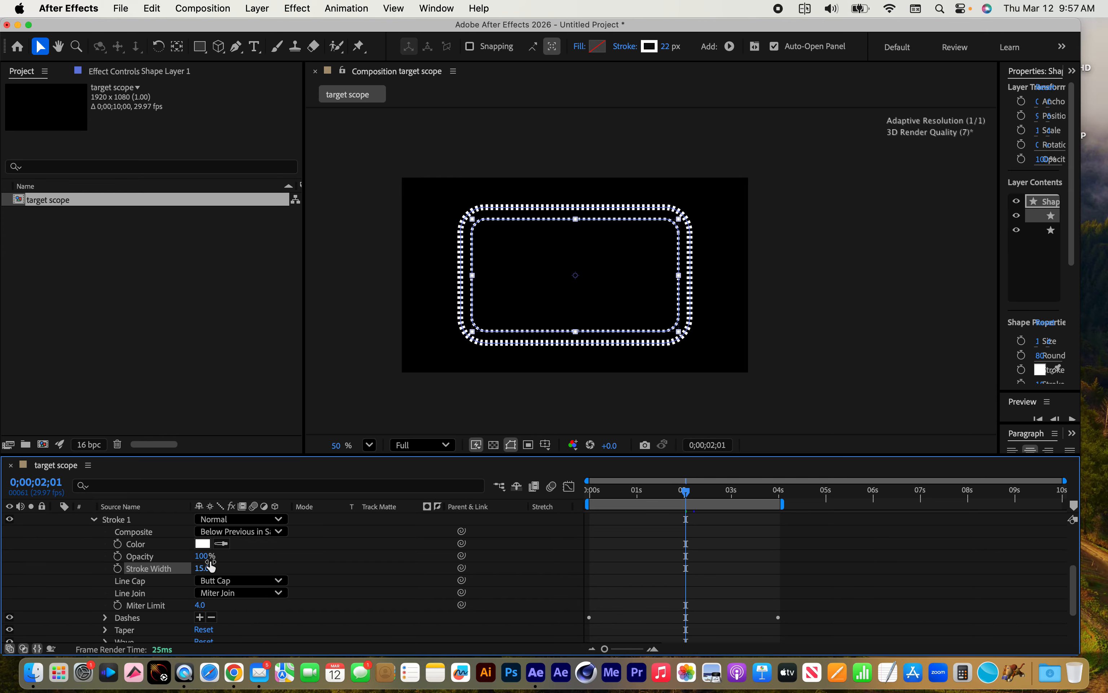
# Preview the two nested dashed rectangles animating together at a closer view
pyautogui.press('.')
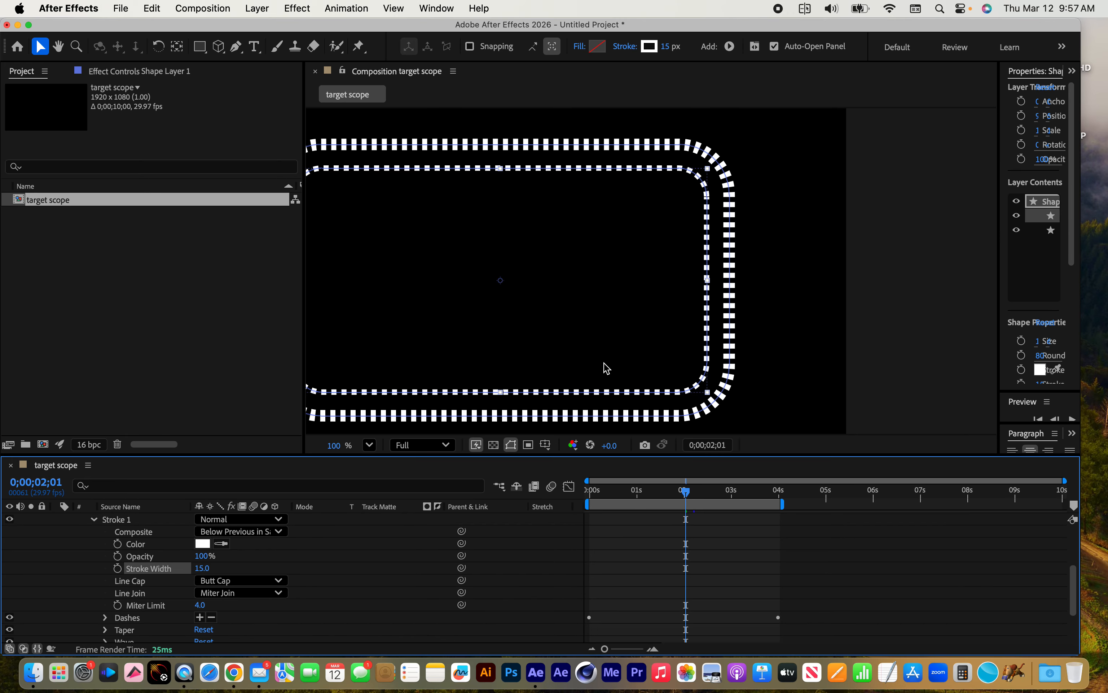
pyautogui.press('space')
pyautogui.moveTo(531, 346); pyautogui.dragTo(669, 329)
pyautogui.press('space')
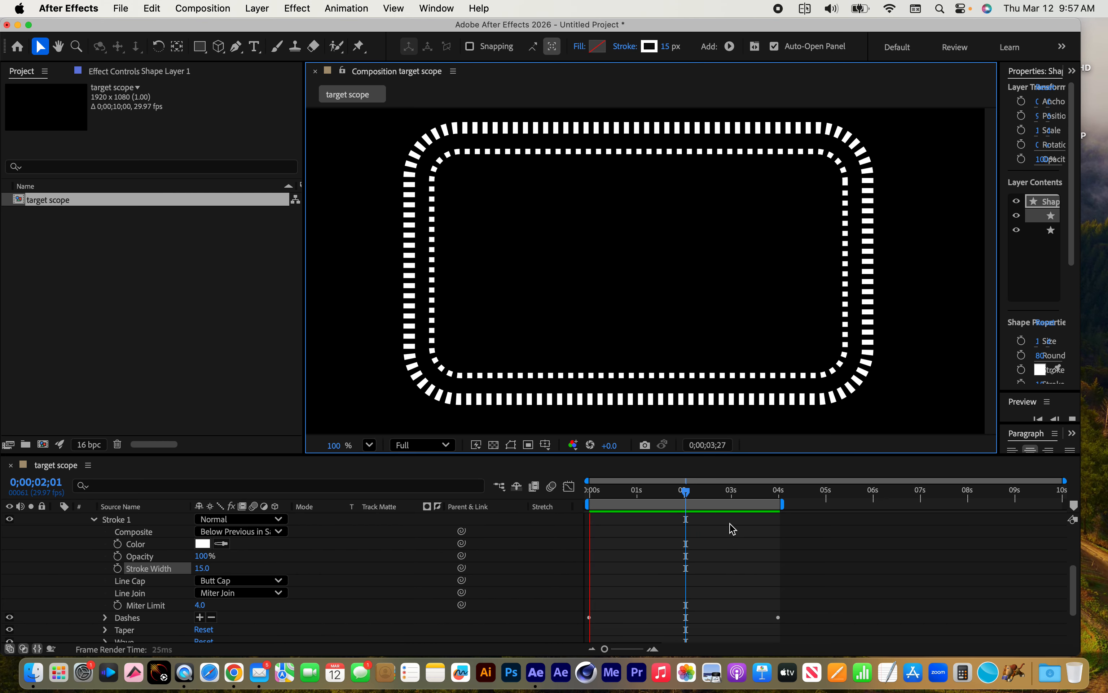
pyautogui.press('space')
pyautogui.scroll(3, 92, 571)
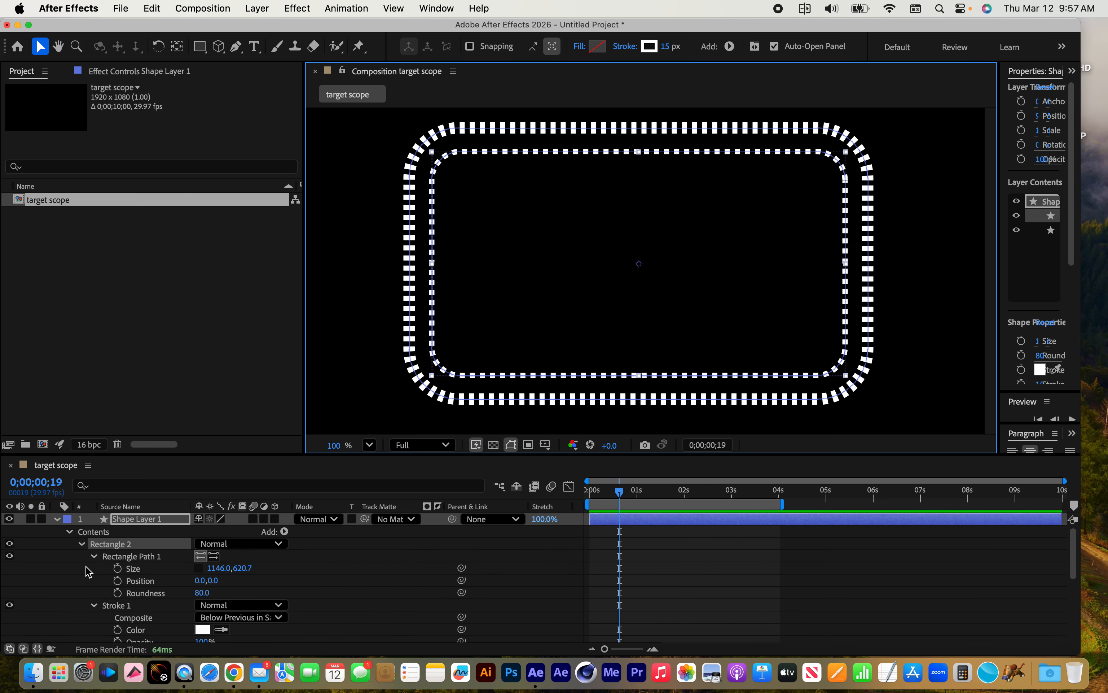
# With no layer selected, draw a thin horizontal rectangle about 250 by 10 px near the composition's centre as a new shape layer
pyautogui.click(81, 544)
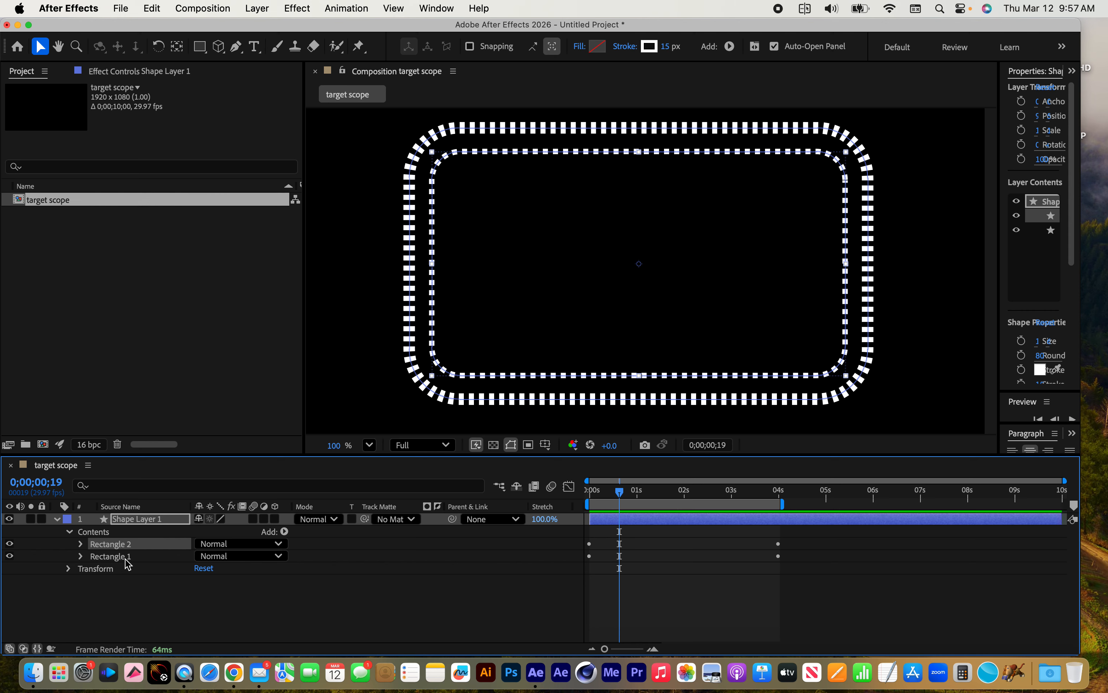
pyautogui.click(141, 520)
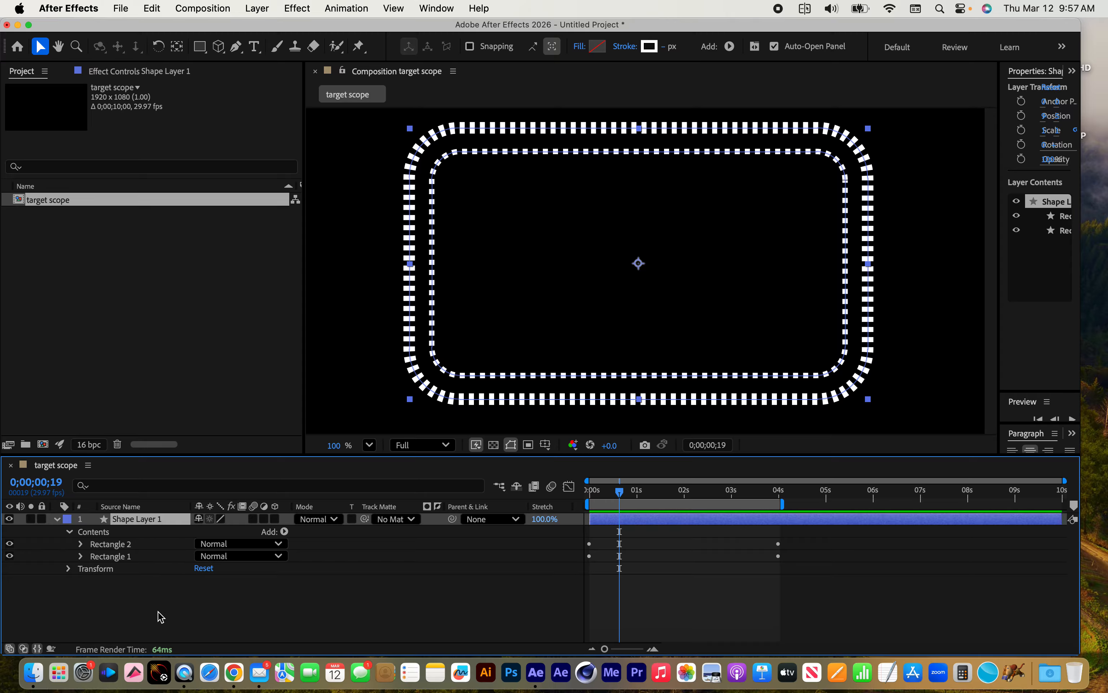
pyautogui.click(139, 615)
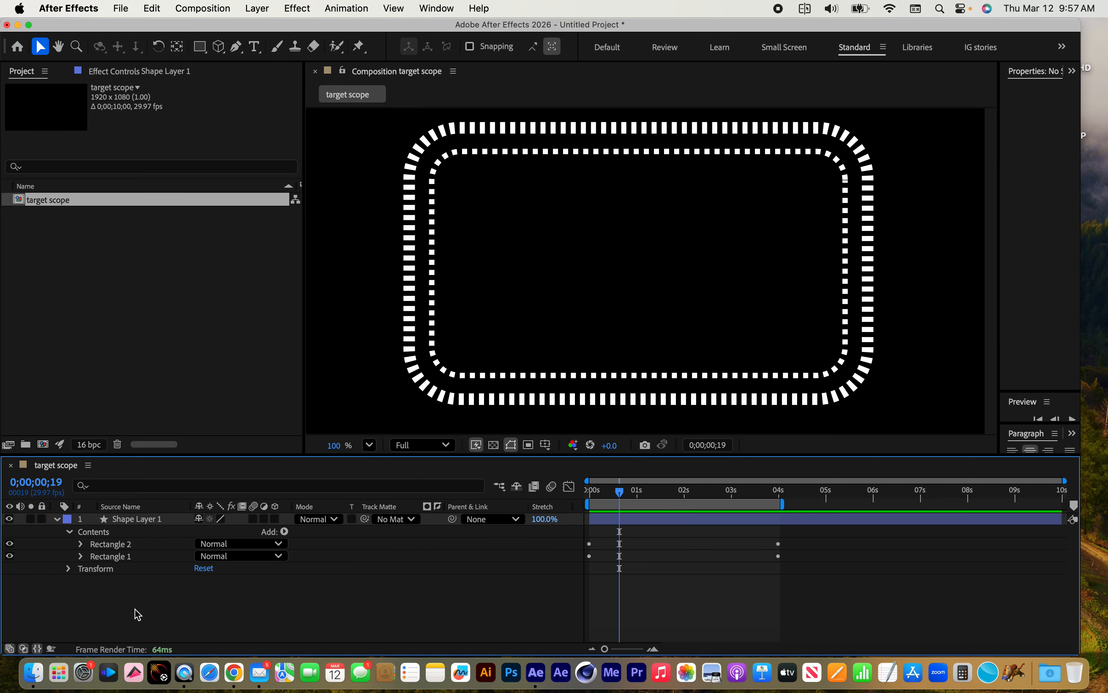
pyautogui.click(200, 47)
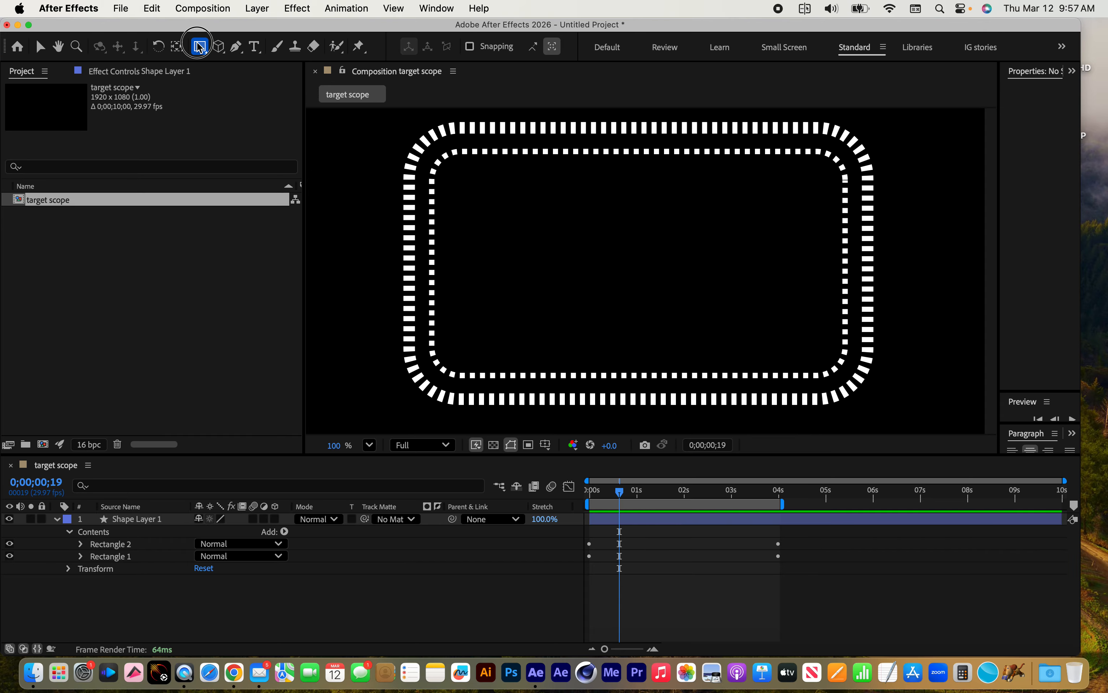
pyautogui.moveTo(197, 44)
pyautogui.mouseDown()
pyautogui.moveTo(203, 70)
pyautogui.moveTo(260, 63)
pyautogui.moveTo(274, 46)
pyautogui.mouseUp()
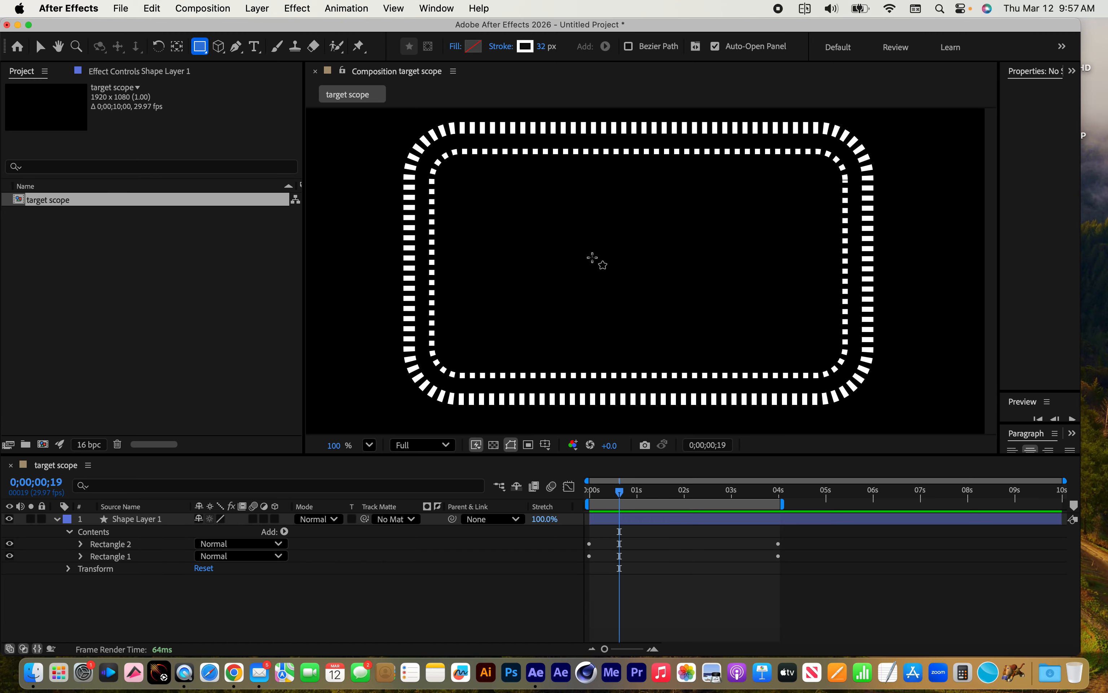
pyautogui.moveTo(592, 258); pyautogui.dragTo(682, 261)
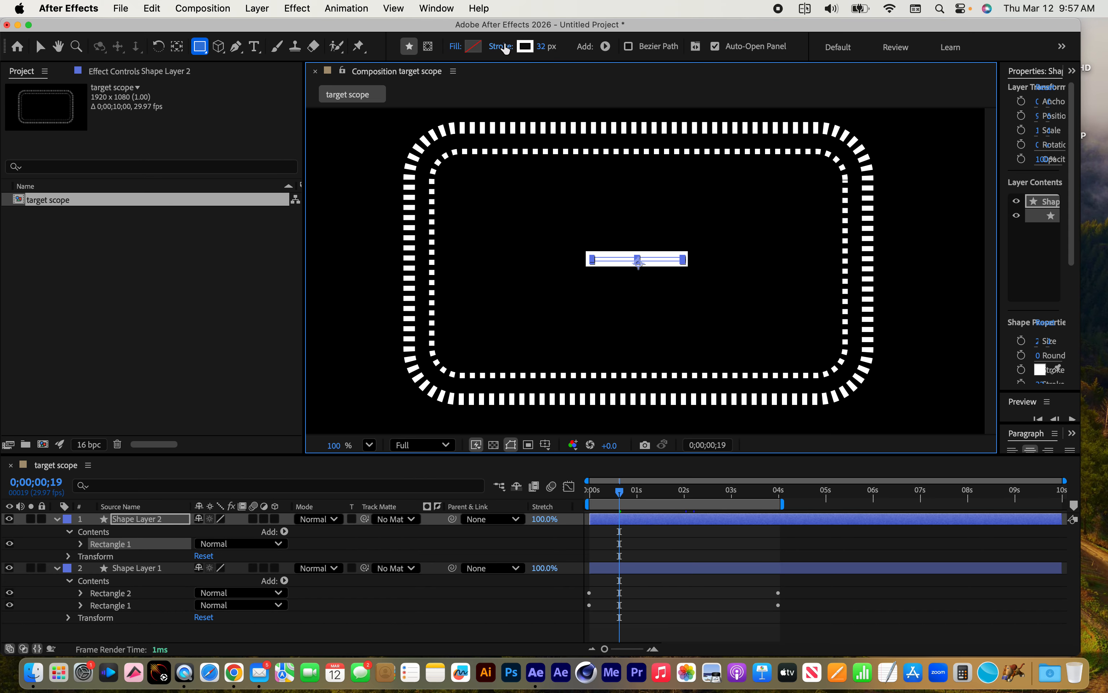
# Remove the stroke from the new thin rectangle and give it a solid white fill
pyautogui.click(501, 47)
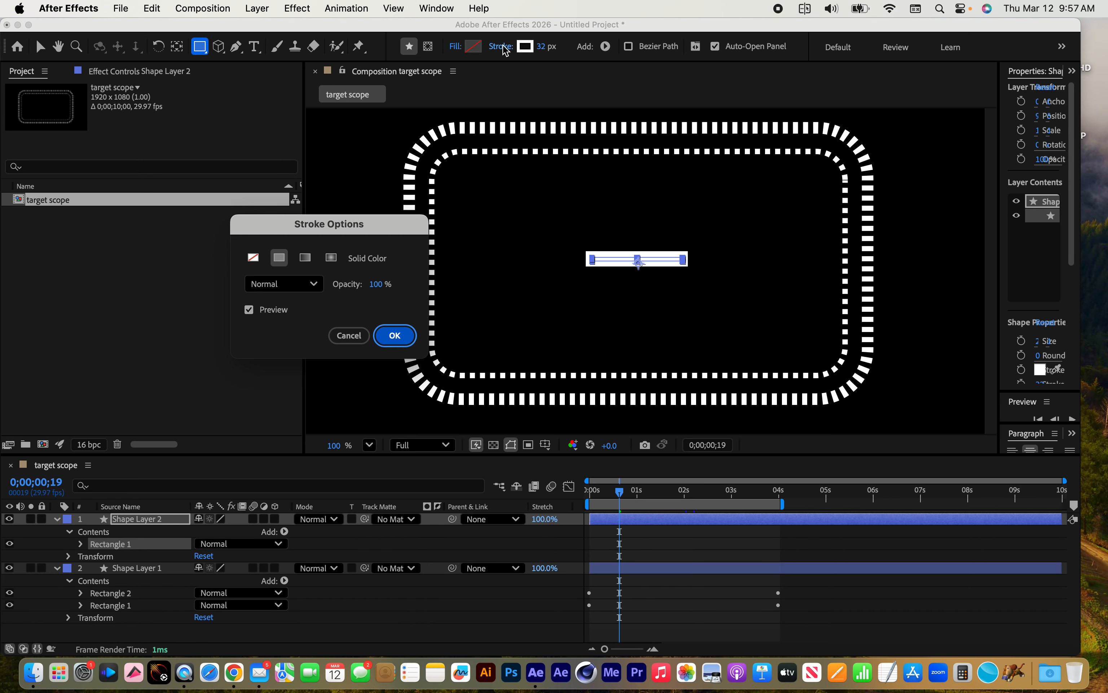
pyautogui.click(253, 257)
pyautogui.click(391, 331)
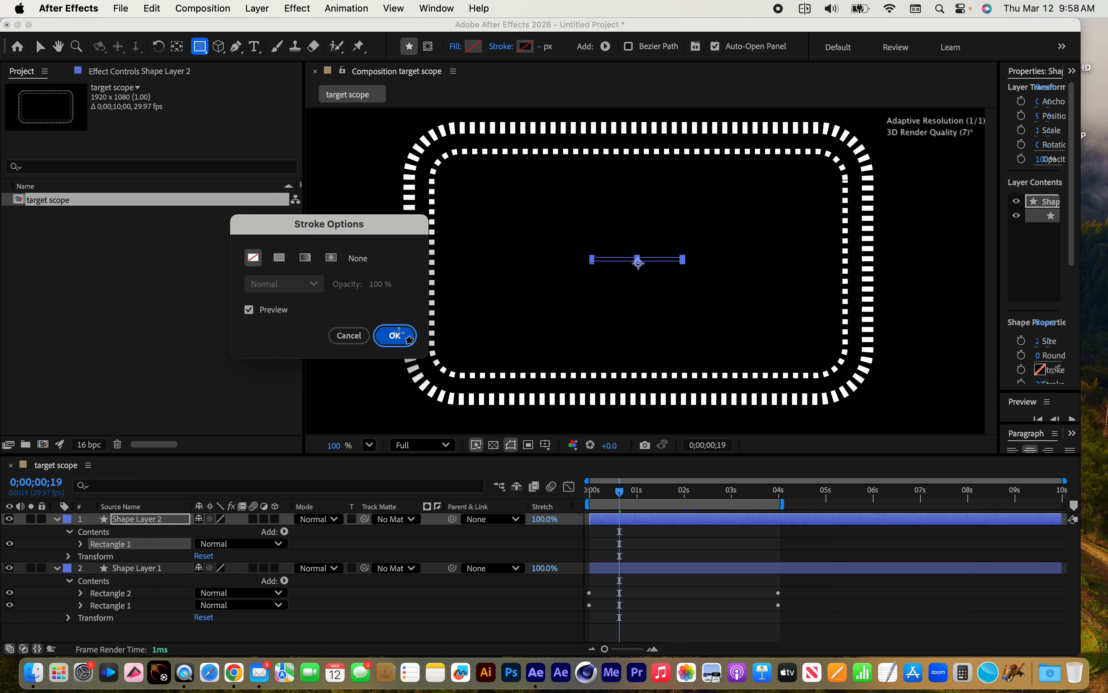
pyautogui.click(454, 47)
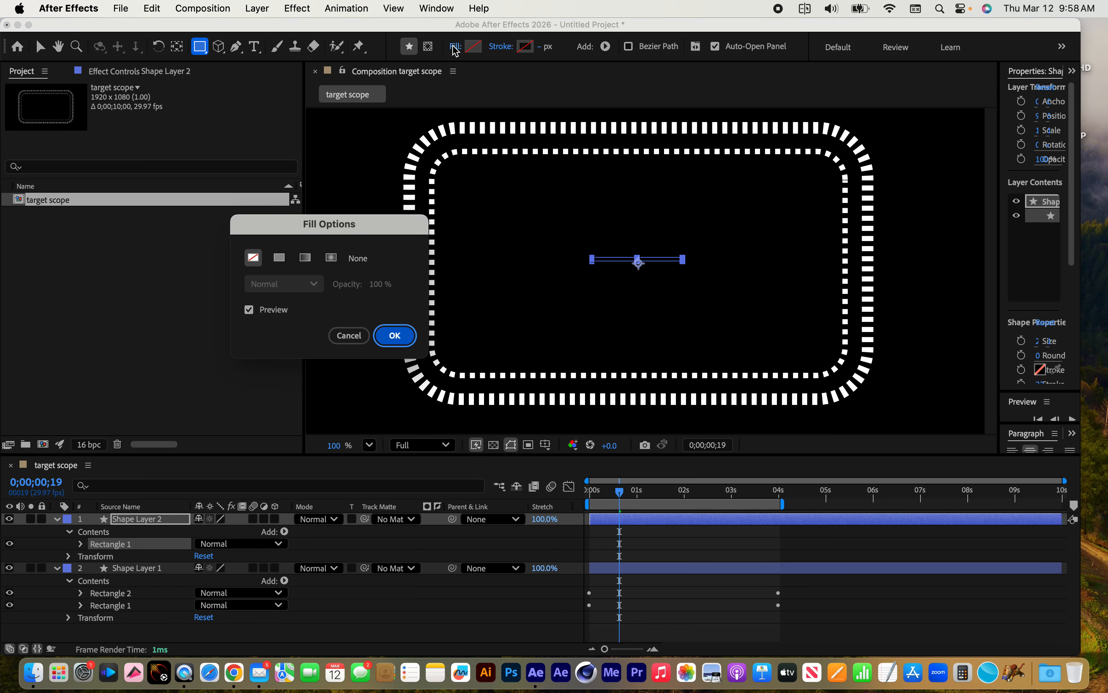
pyautogui.click(282, 260)
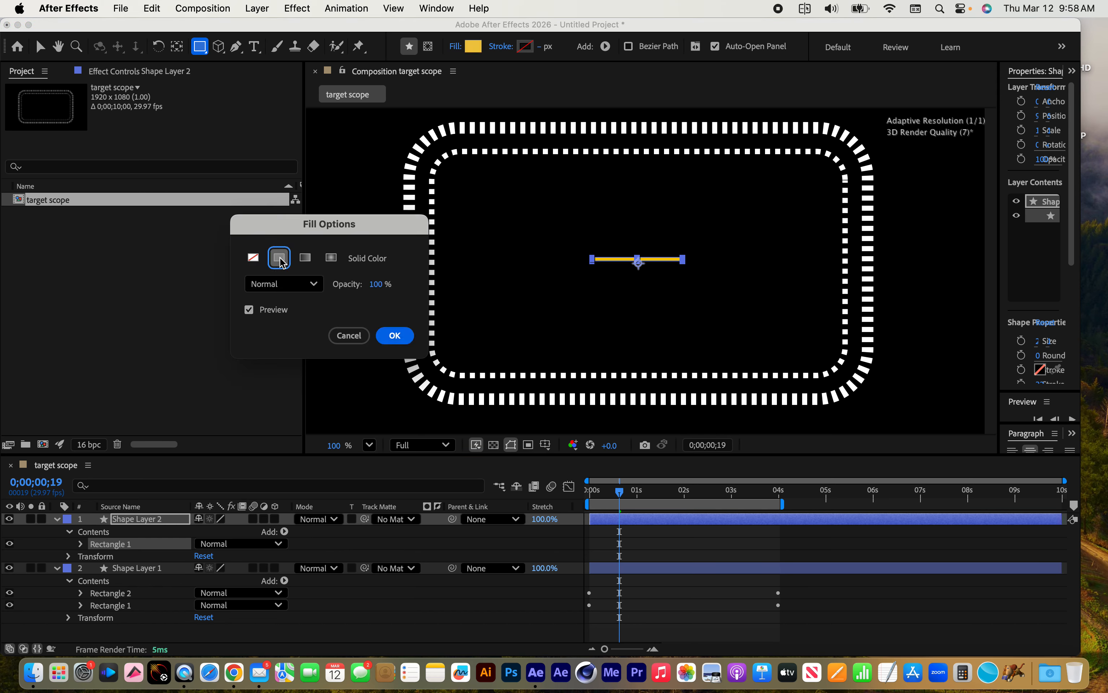
pyautogui.click(394, 335)
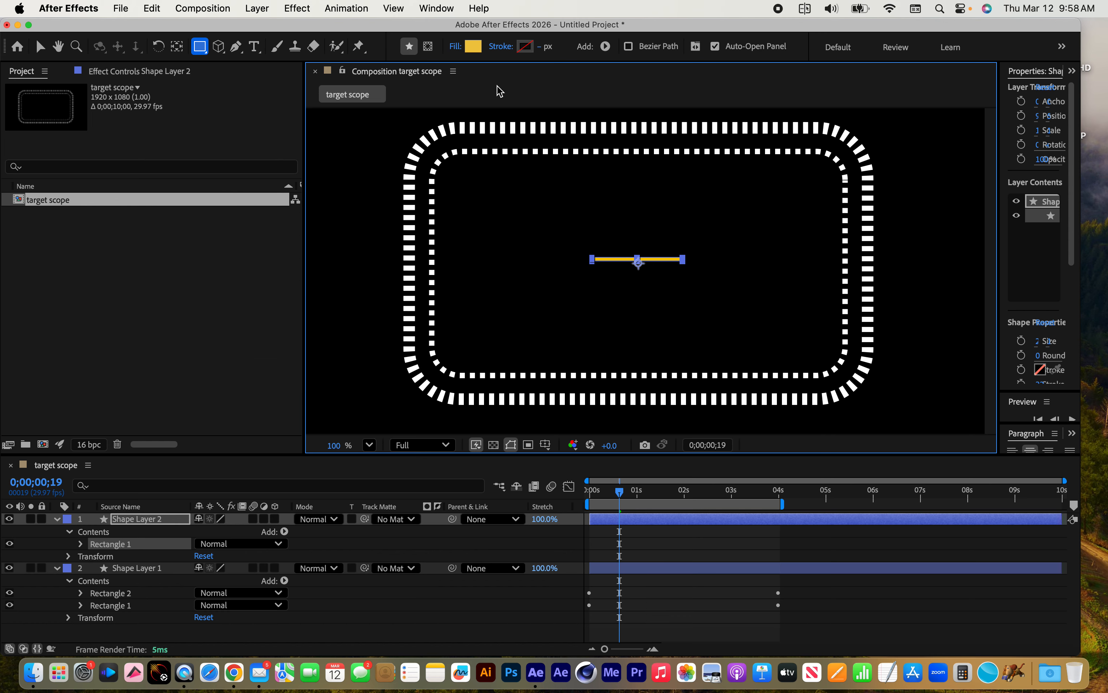
pyautogui.click(472, 48)
pyautogui.moveTo(382, 285)
pyautogui.mouseDown()
pyautogui.moveTo(388, 272)
pyautogui.moveTo(371, 237)
pyautogui.mouseUp()
pyautogui.click(690, 260)
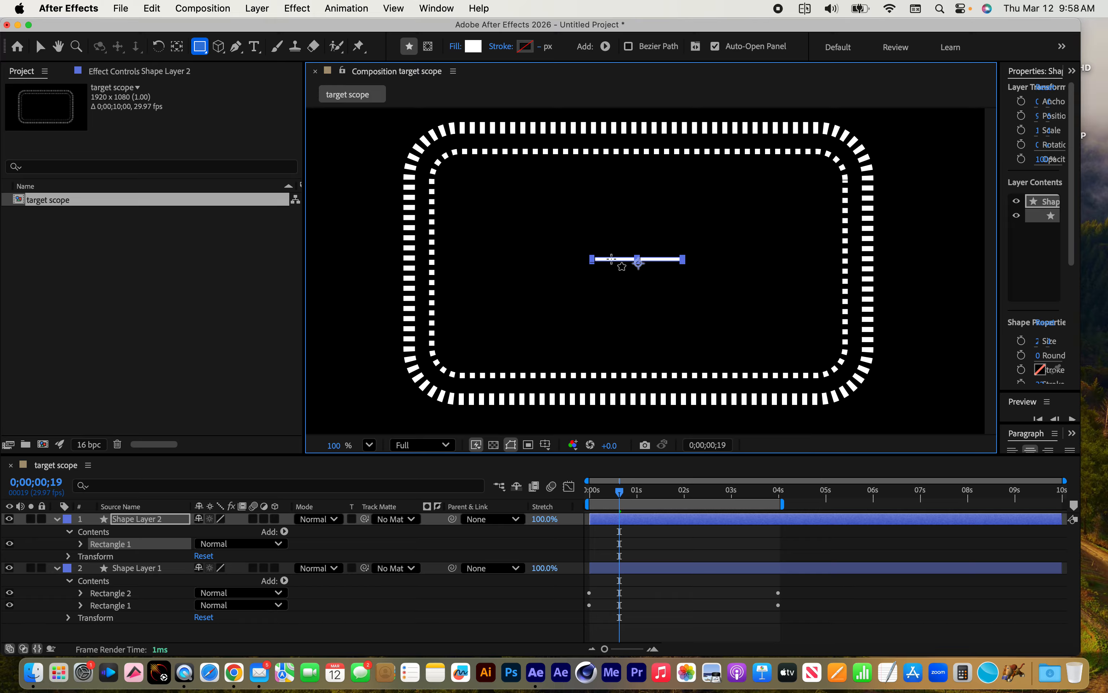
# Centre the thin rectangle by setting the Position in its group transform to 0.0, 0.0
pyautogui.click(81, 544)
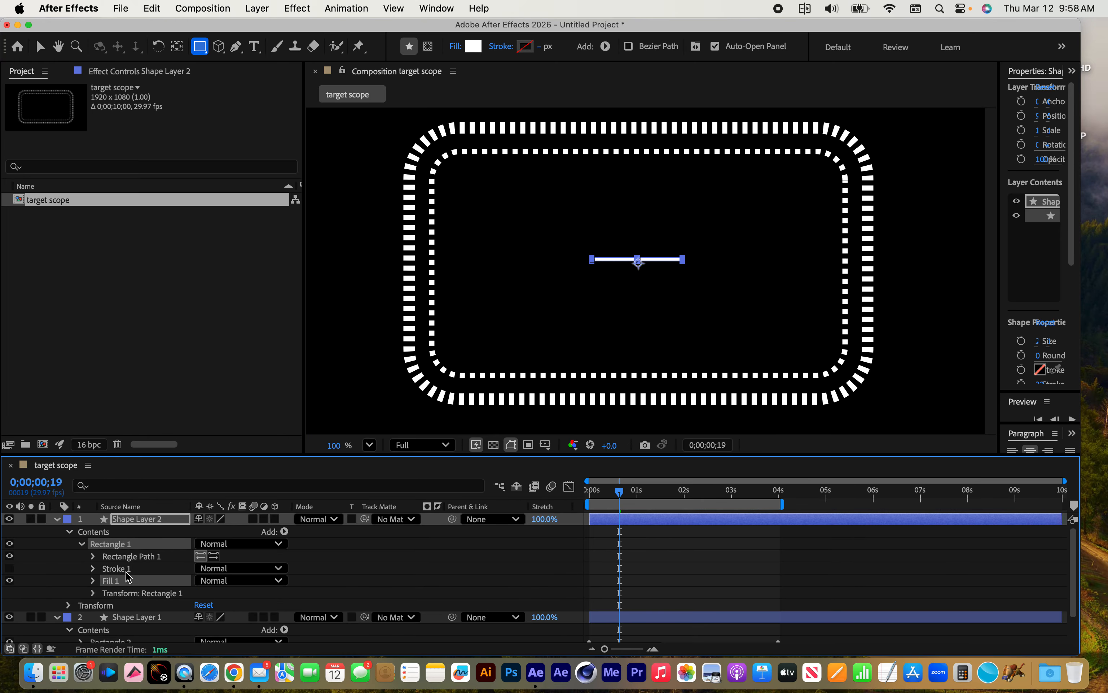
pyautogui.click(92, 593)
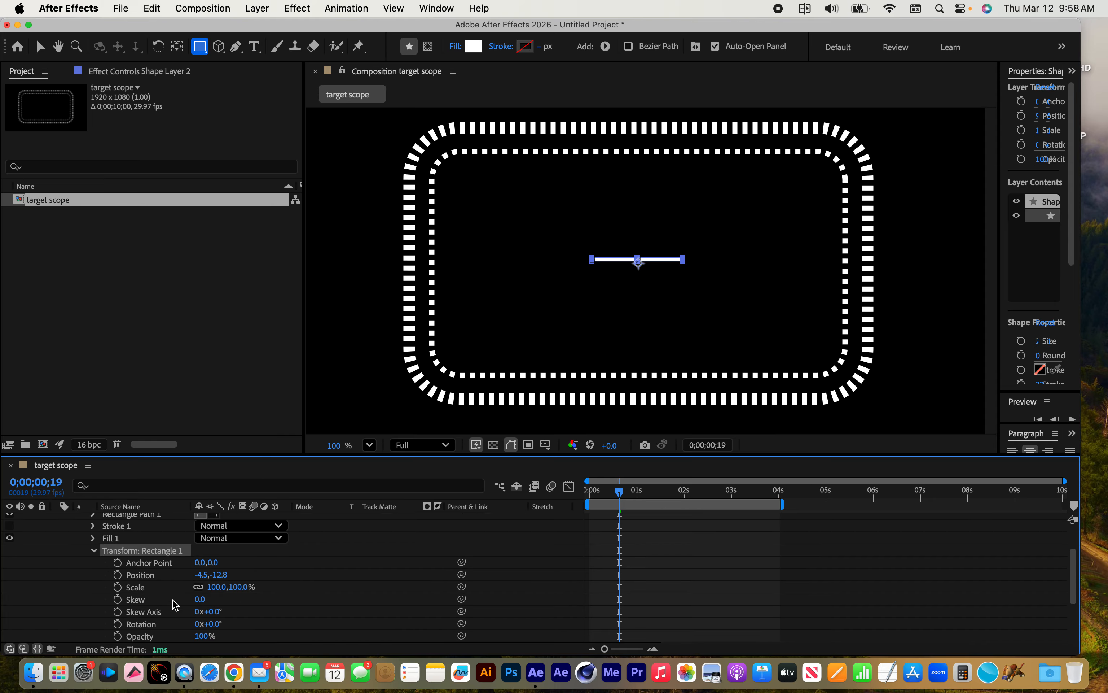
pyautogui.click(201, 576)
pyautogui.write('0')
pyautogui.press('Tab')
pyautogui.write('0')
pyautogui.press('Return')
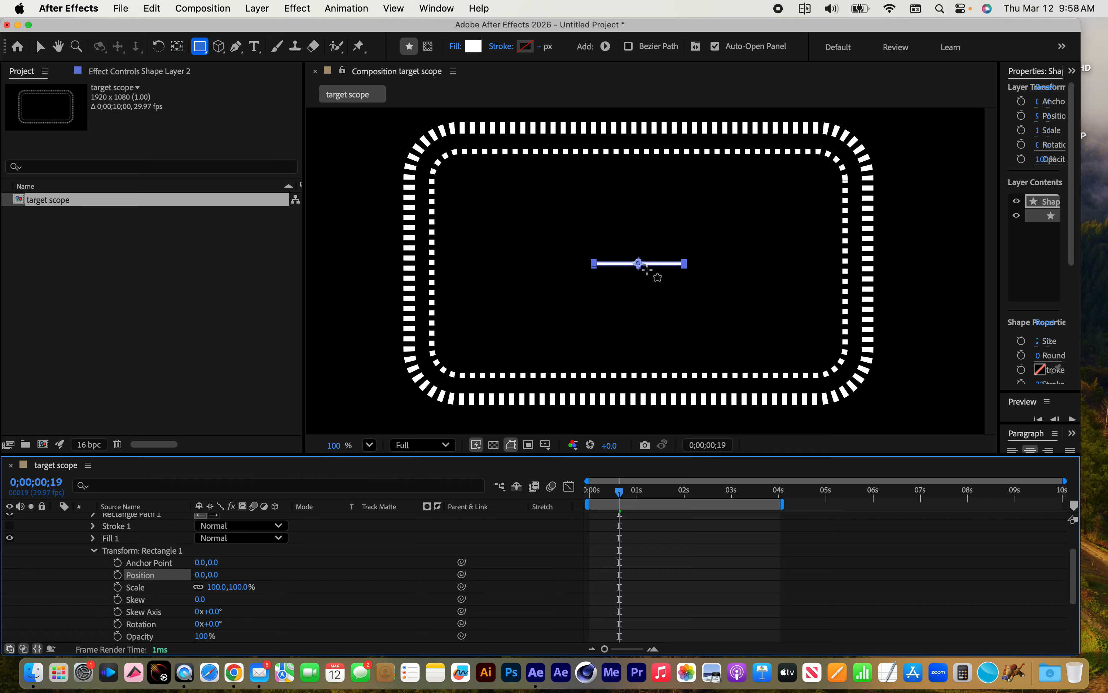
# Set the size of Rectangle Path 1 in Shape Layer 2 to 250.0 by 10.0
pyautogui.scroll(3, 110, 567)
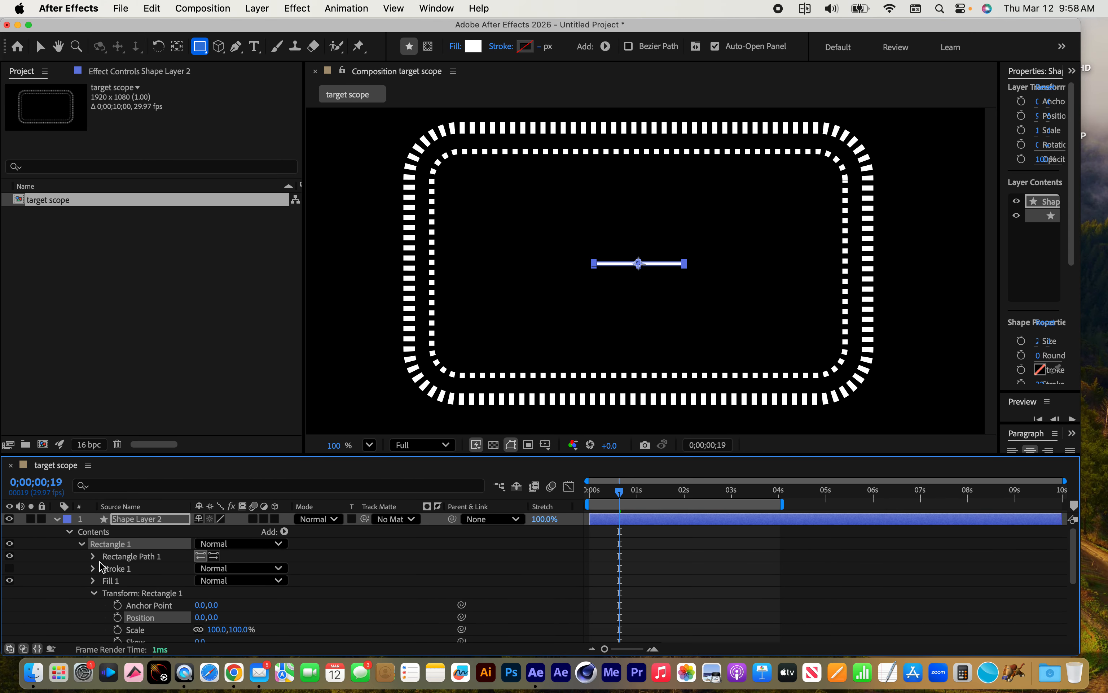
pyautogui.click(93, 556)
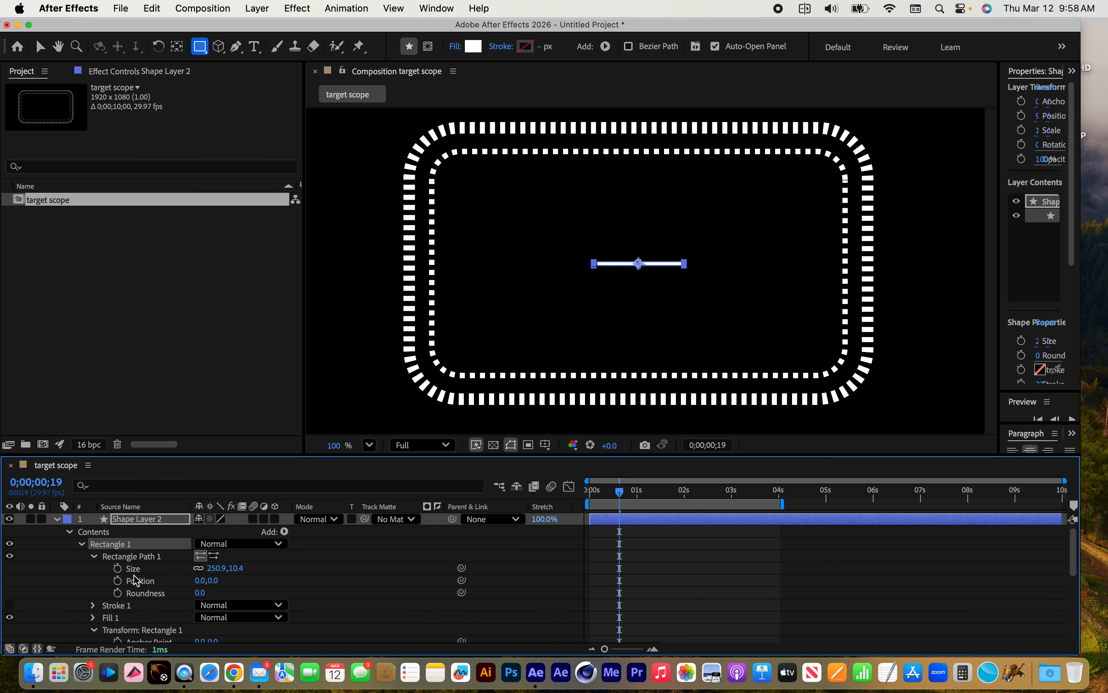
pyautogui.click(218, 568)
pyautogui.write('250')
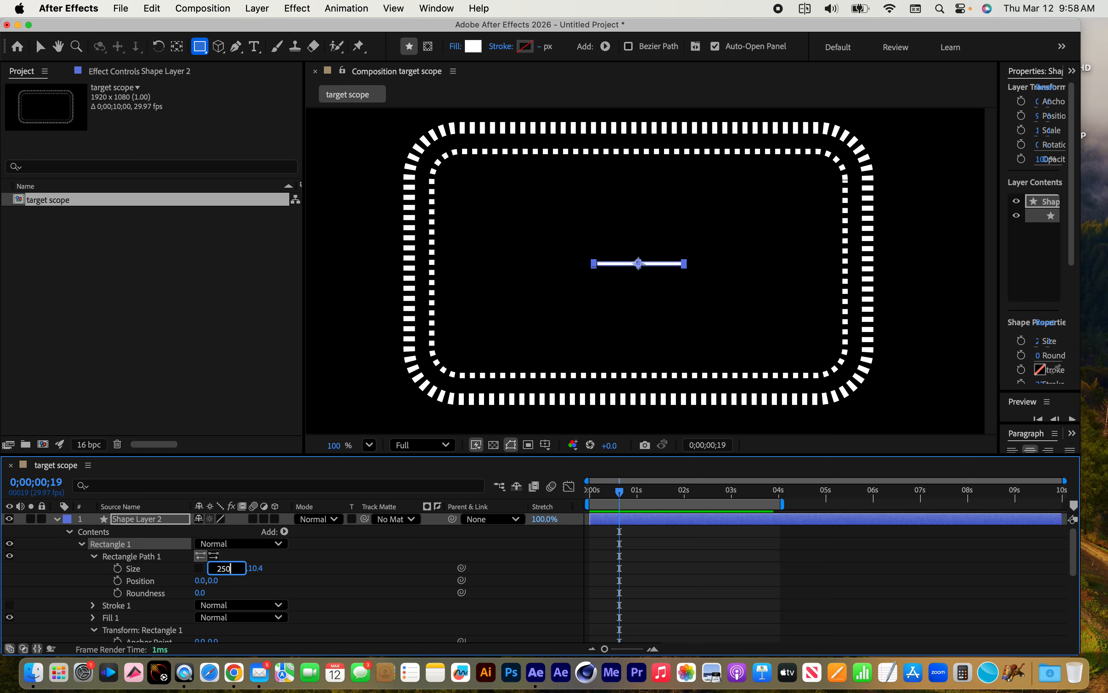
pyautogui.press('Tab')
pyautogui.write('10')
pyautogui.press('Return')
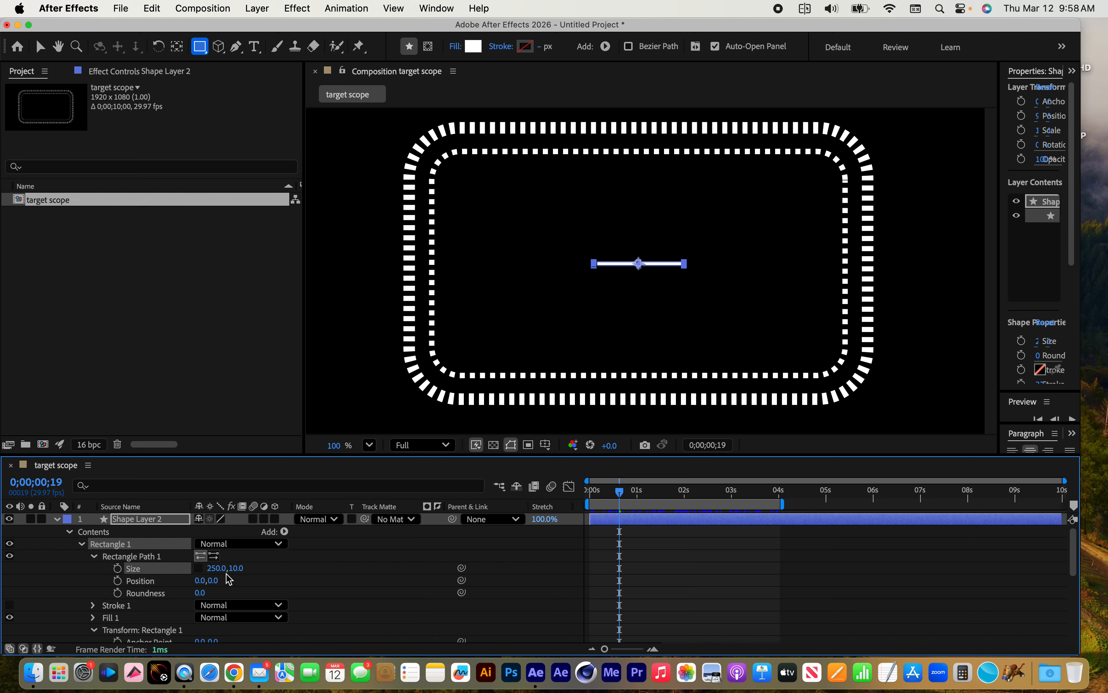
# Duplicate the thin bar inside Shape Layer 2 and set the copy's rectangle size to 10.0 by 250.0 to form a cross
pyautogui.click(82, 545)
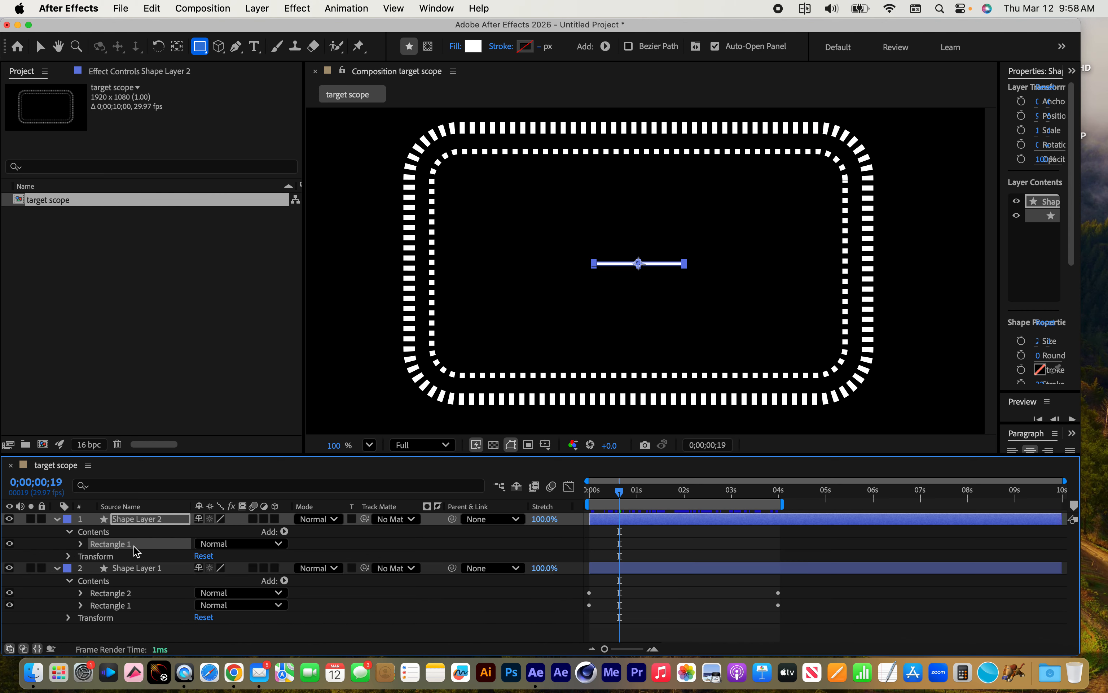
pyautogui.press('super+d')
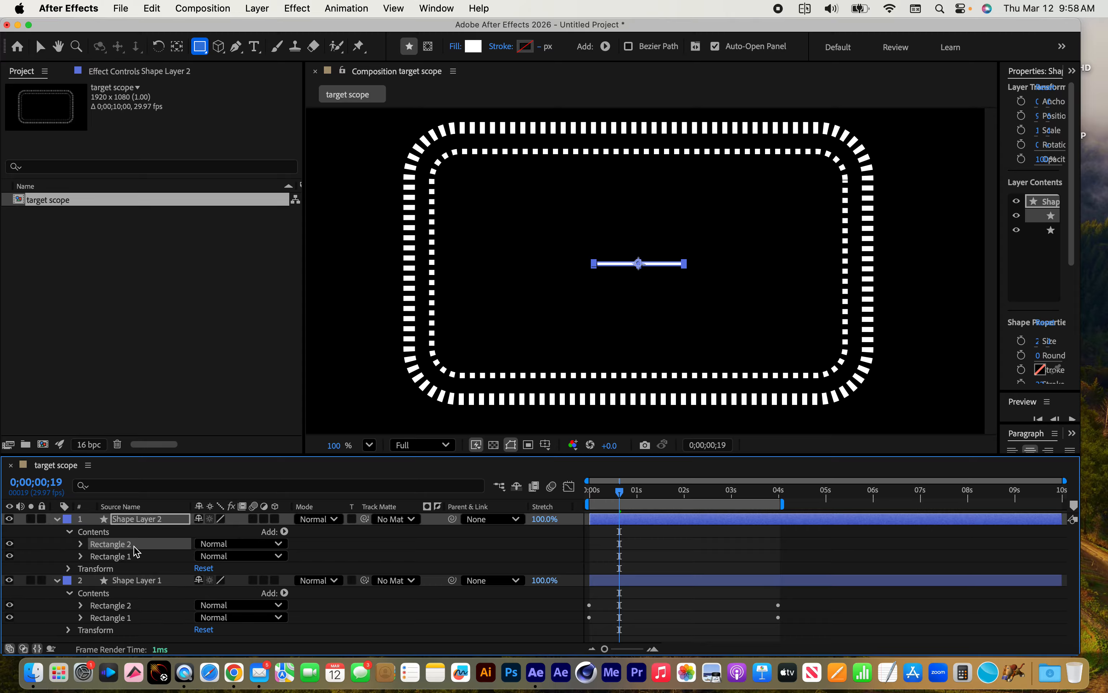
pyautogui.click(80, 544)
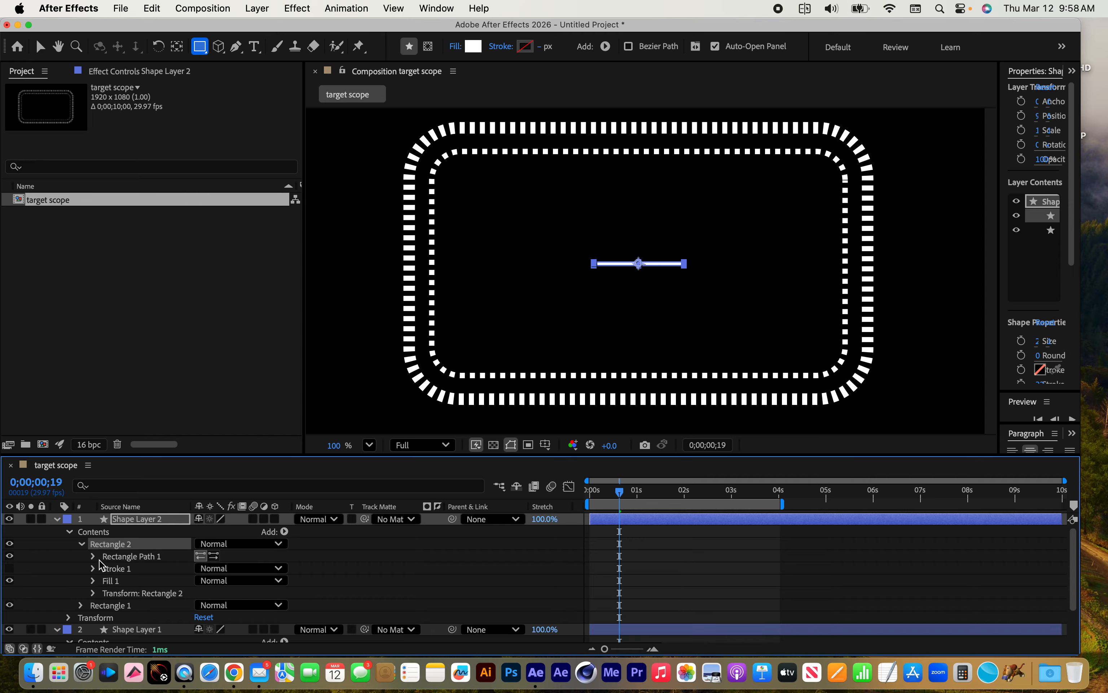
pyautogui.click(93, 556)
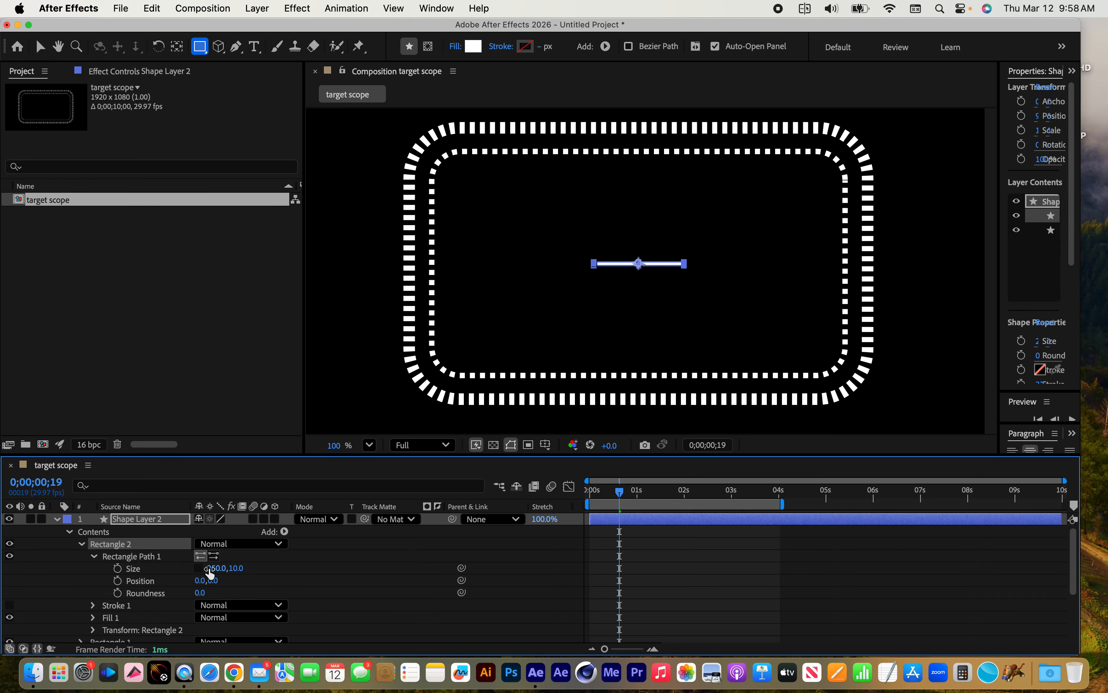
pyautogui.click(223, 568)
pyautogui.write('10')
pyautogui.press('Tab')
pyautogui.write('250')
pyautogui.press('Return')
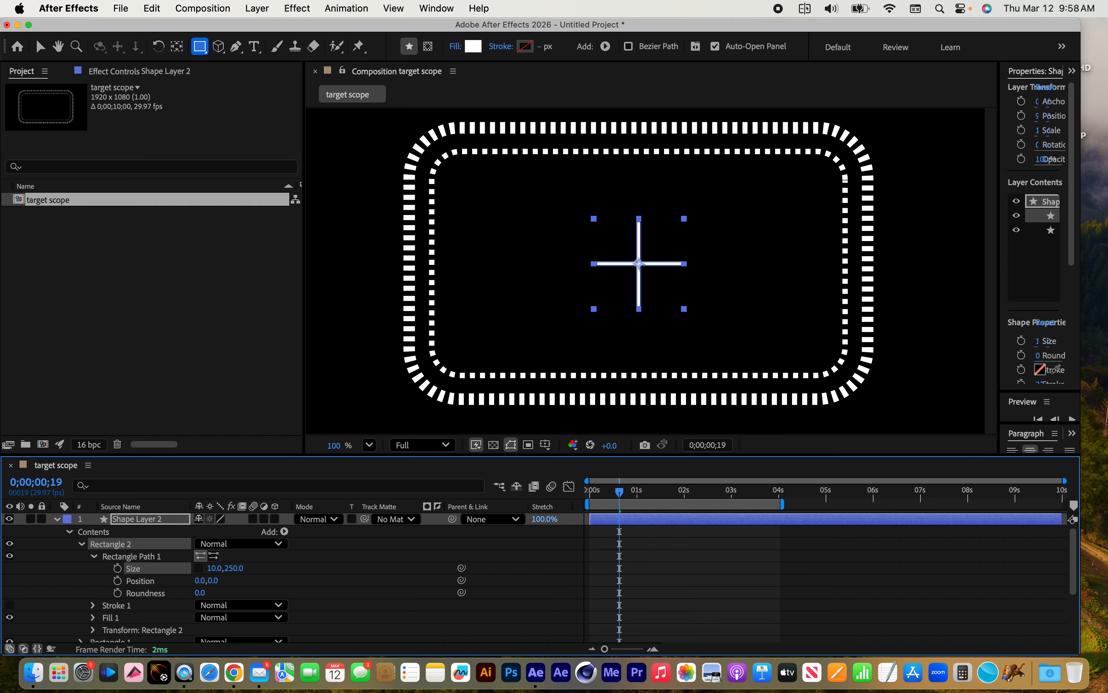
pyautogui.click(82, 544)
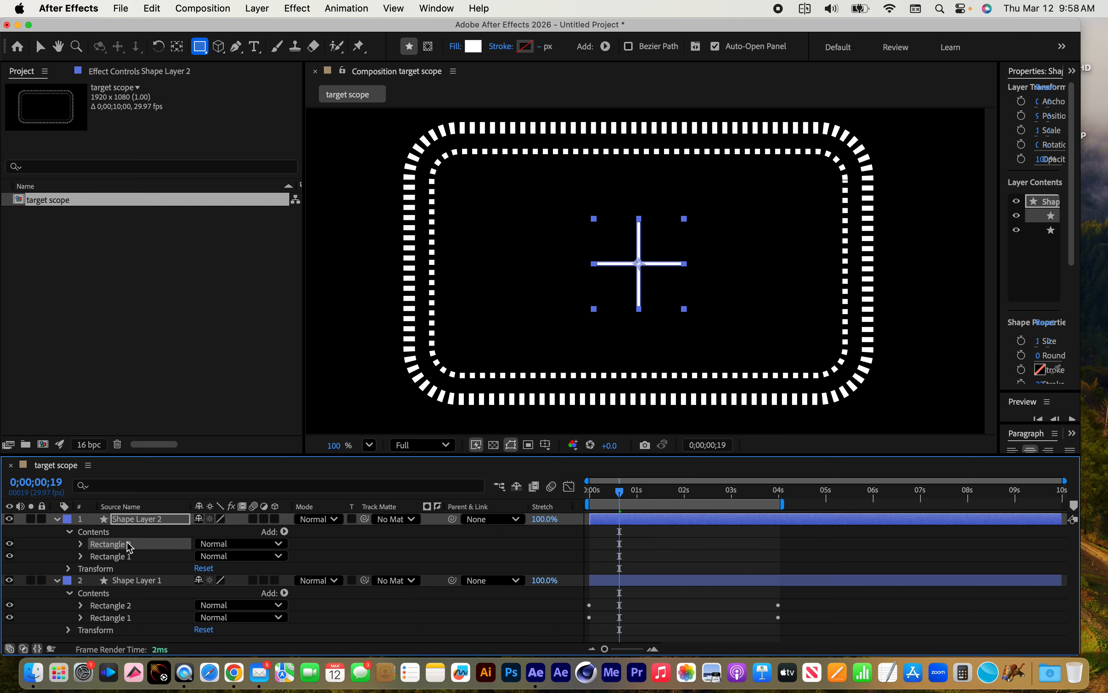
# Collapse the contents of Shape Layer 2 and rename the layer crosshairs
pyautogui.click(70, 533)
pyautogui.click(143, 521)
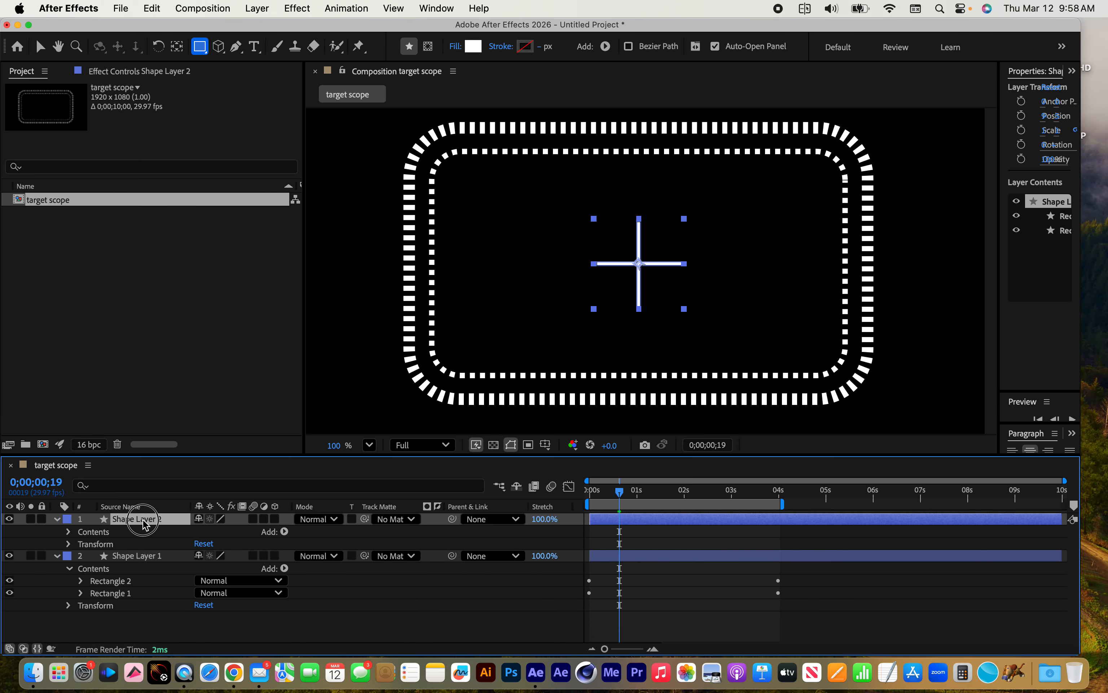
pyautogui.press('Return')
pyautogui.write('crosshairs')
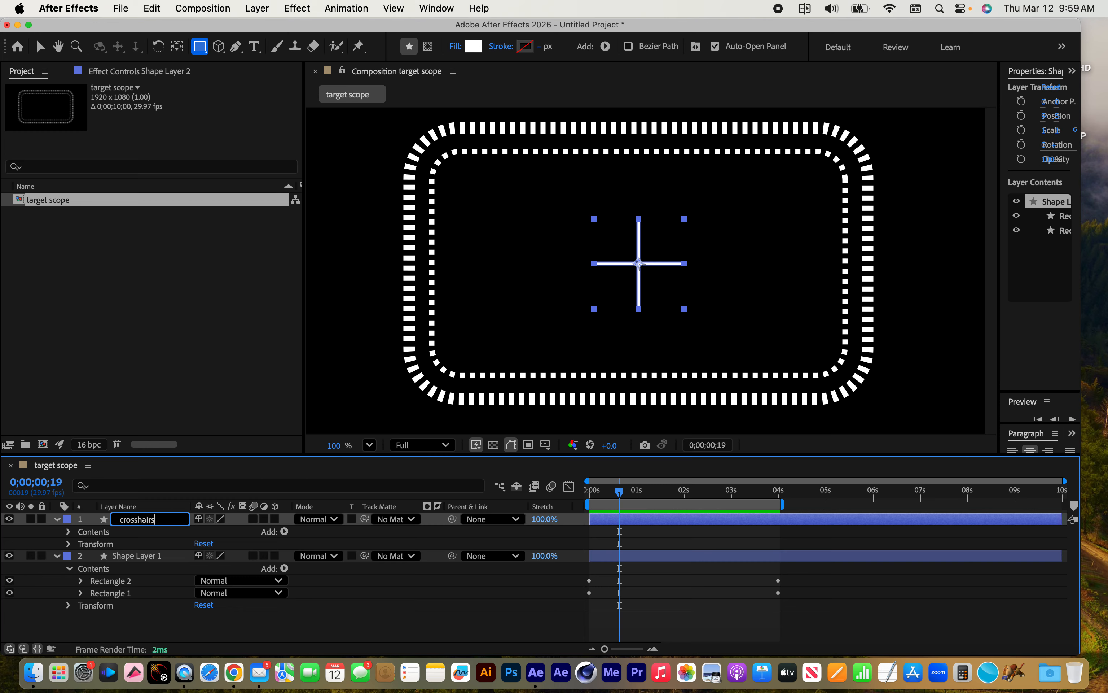
pyautogui.click(142, 632)
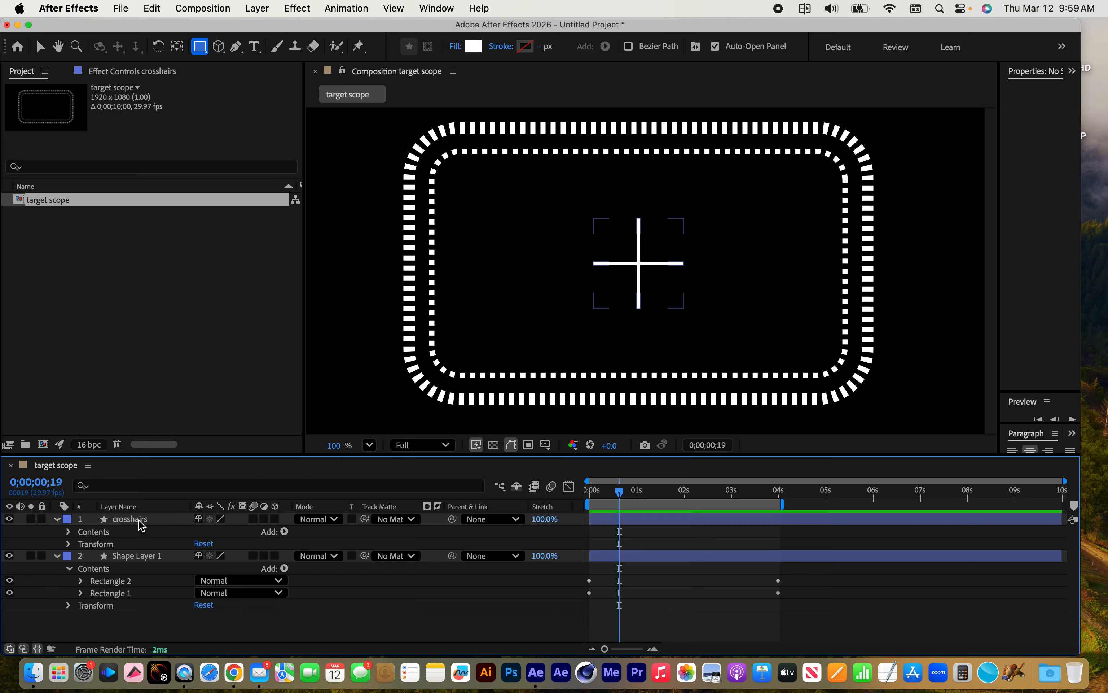
# Rename the layer holding the dashed rounded rectangles as outer rectangles
pyautogui.click(134, 556)
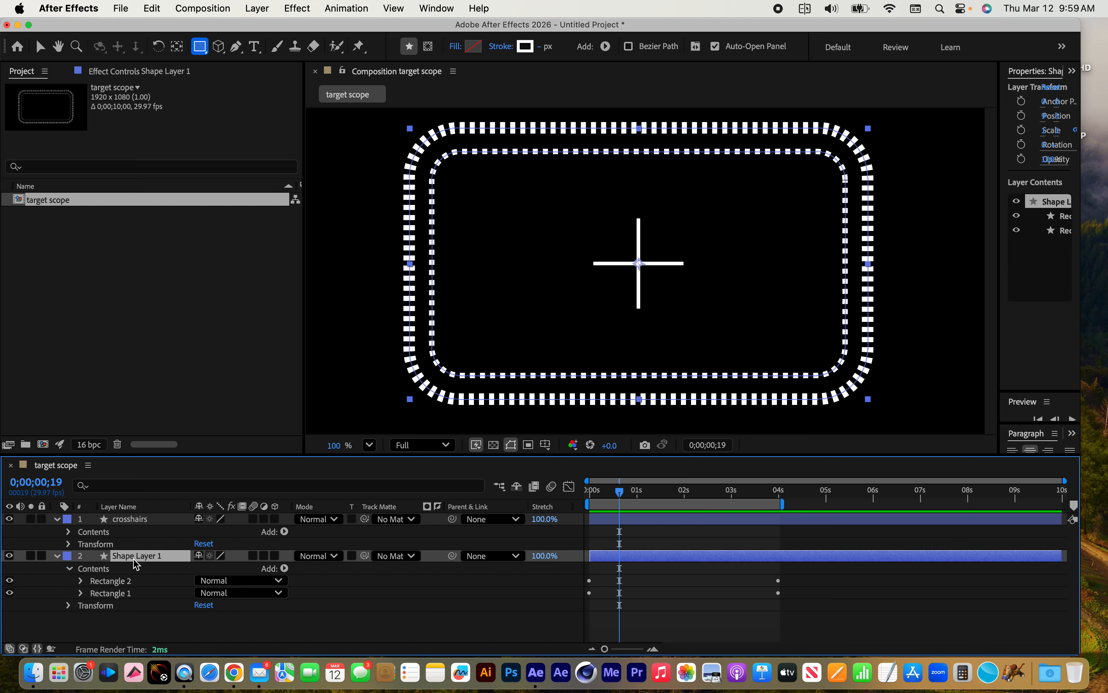
pyautogui.press('Return')
pyautogui.write('outer recta')
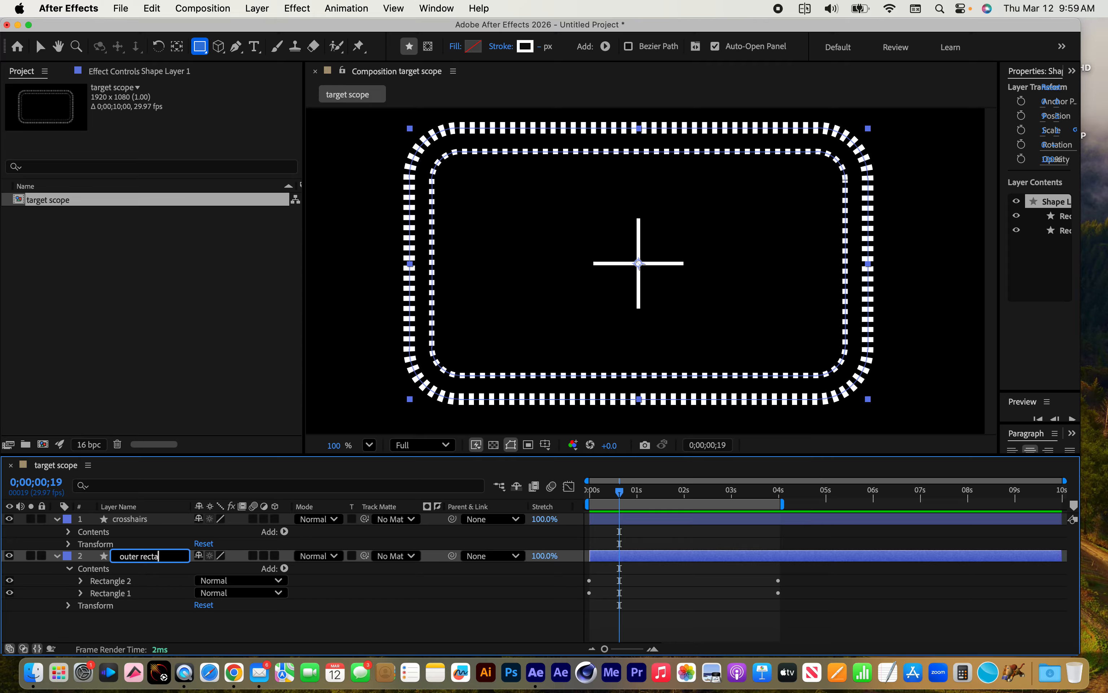
pyautogui.write('ngles')
pyautogui.click(133, 625)
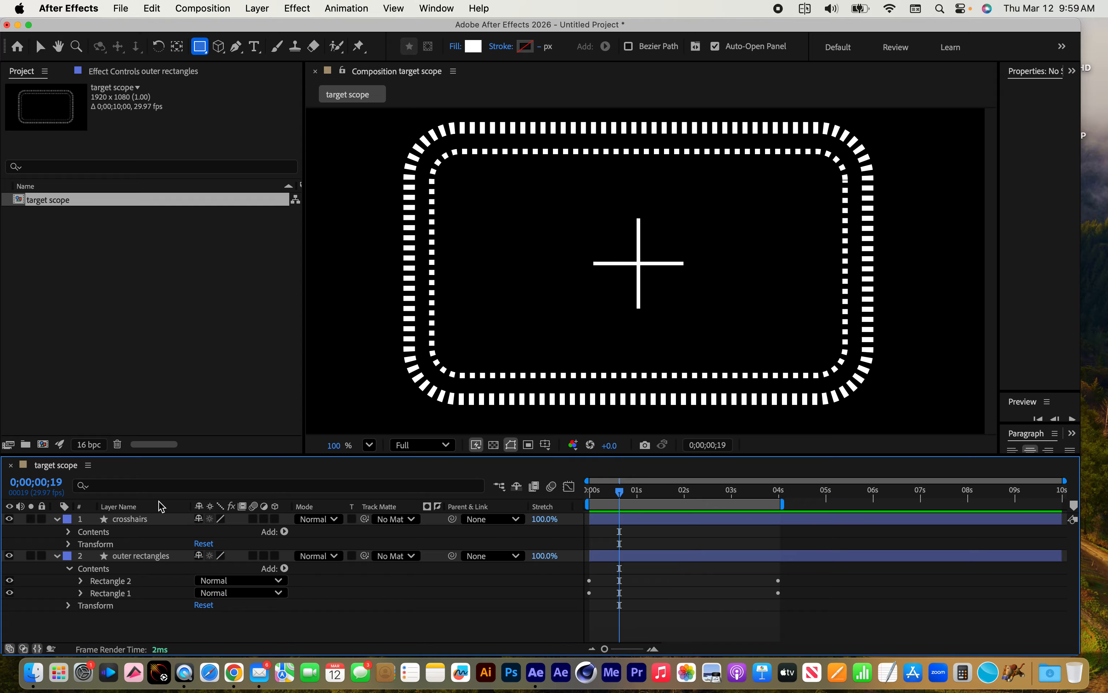
# Set the crosshairs layer's Scale to 40.0% in its layer transform
pyautogui.click(132, 520)
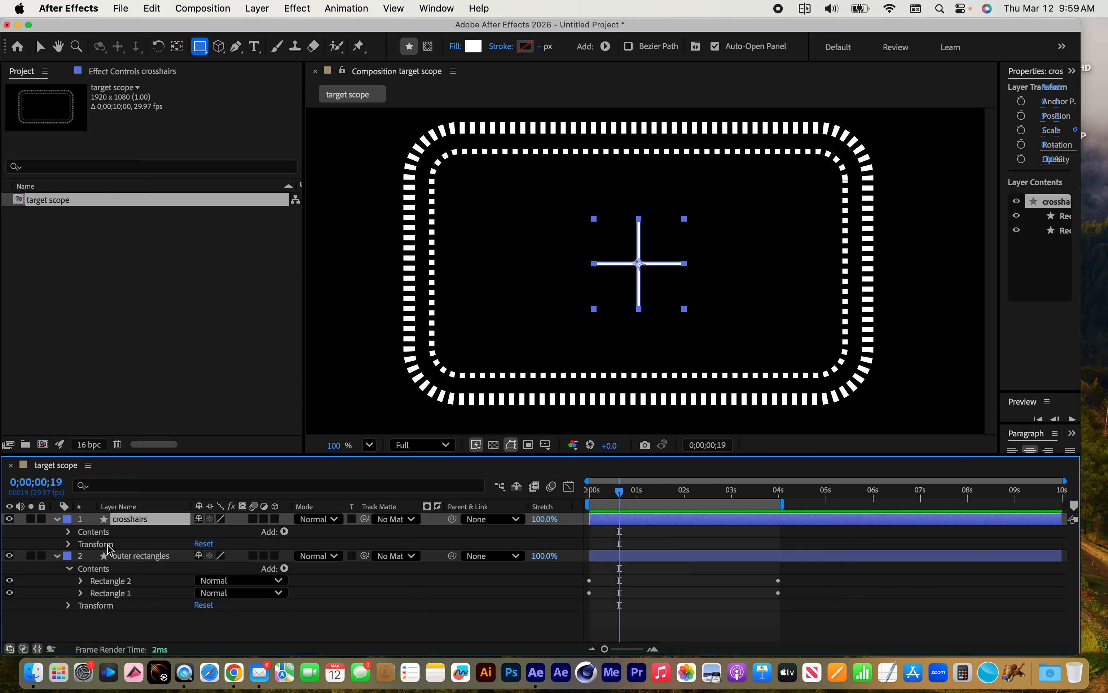
pyautogui.click(94, 546)
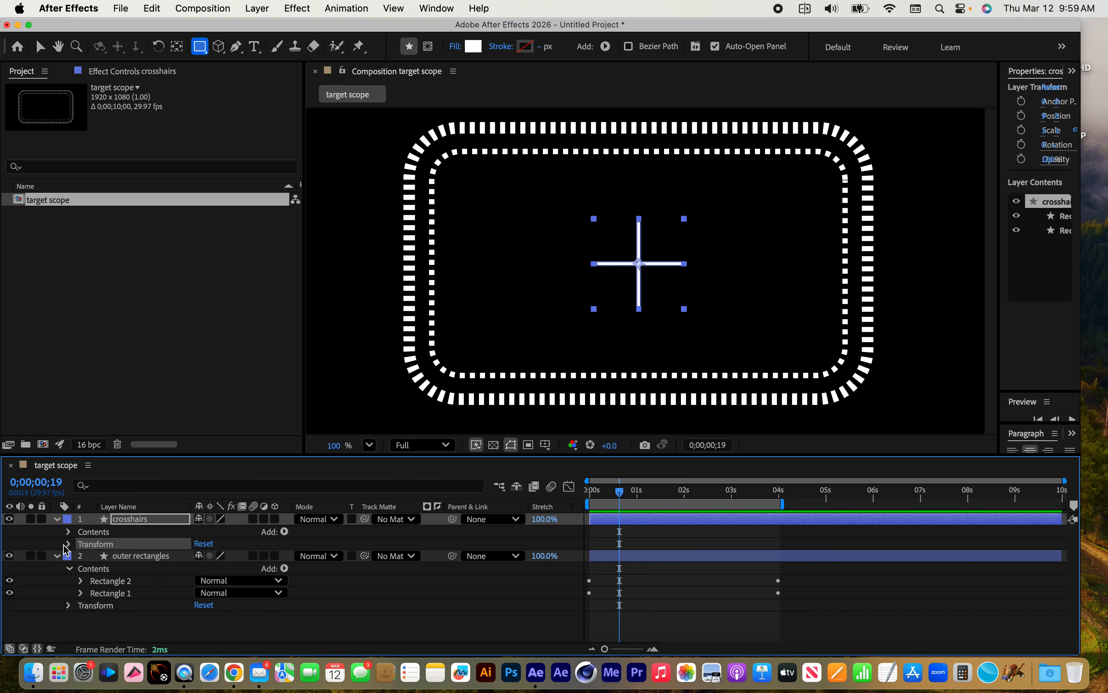
pyautogui.click(138, 521)
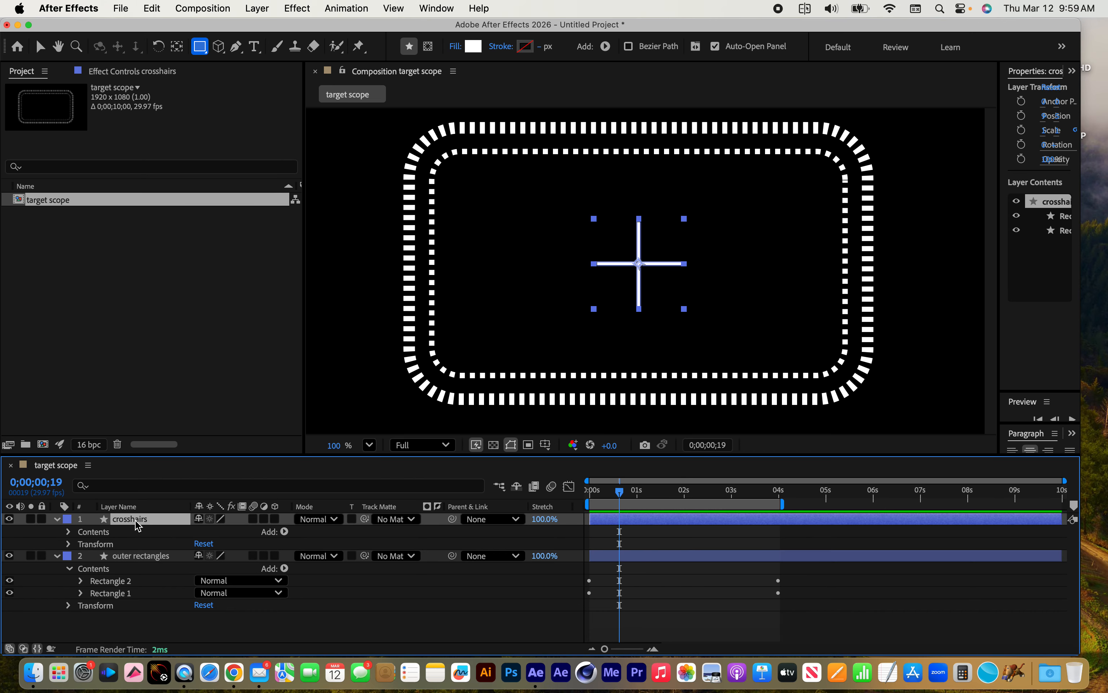
pyautogui.click(69, 544)
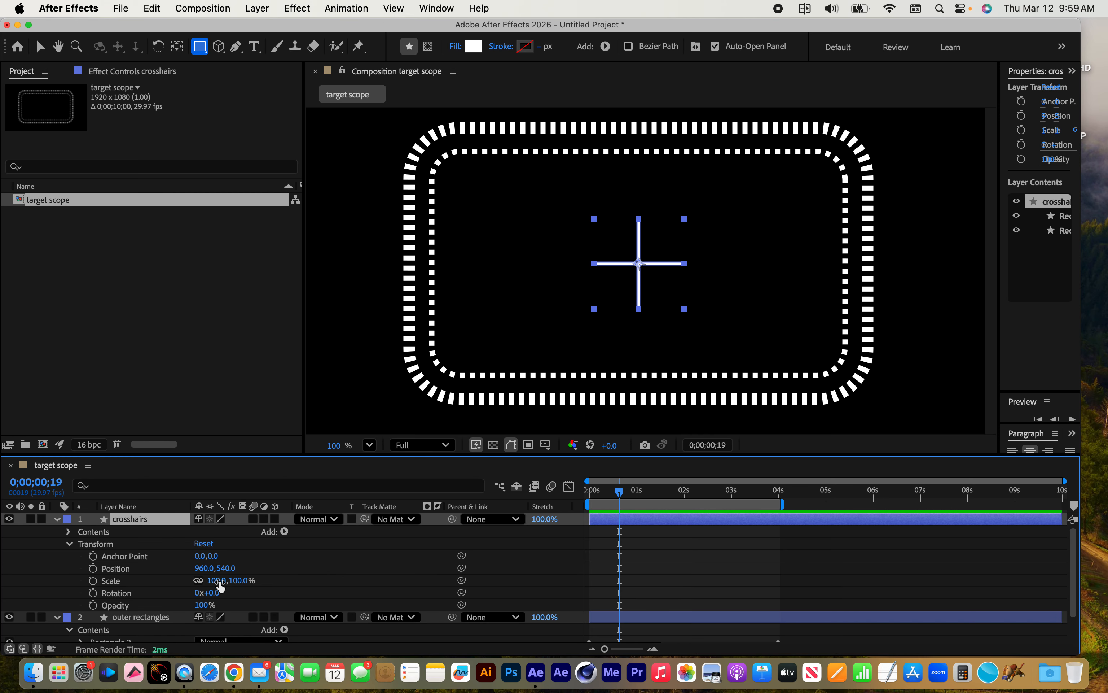
pyautogui.moveTo(217, 581); pyautogui.dragTo(181, 582)
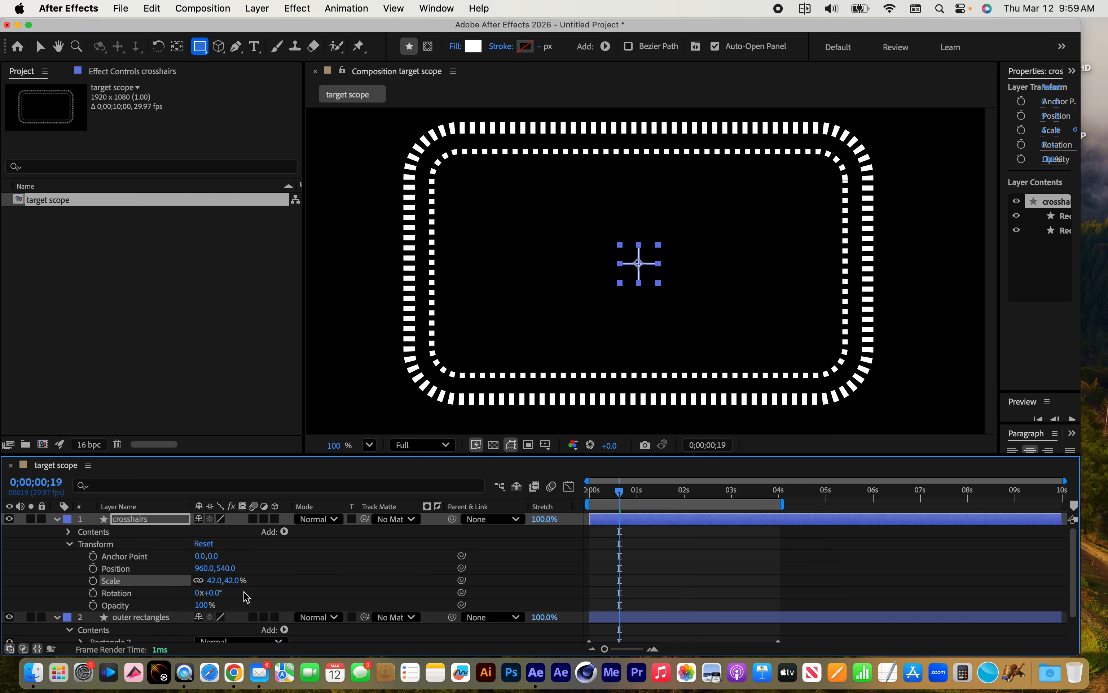
pyautogui.click(234, 580)
pyautogui.write('4')
pyautogui.press('Return')
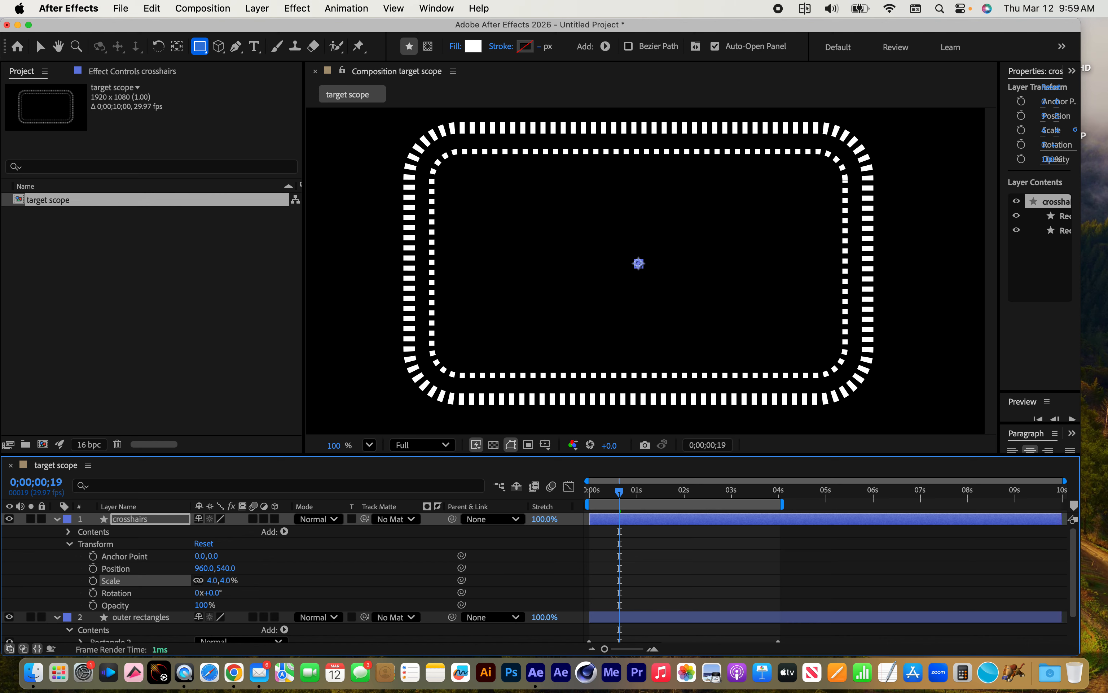
pyautogui.click(238, 582)
pyautogui.press('Return')
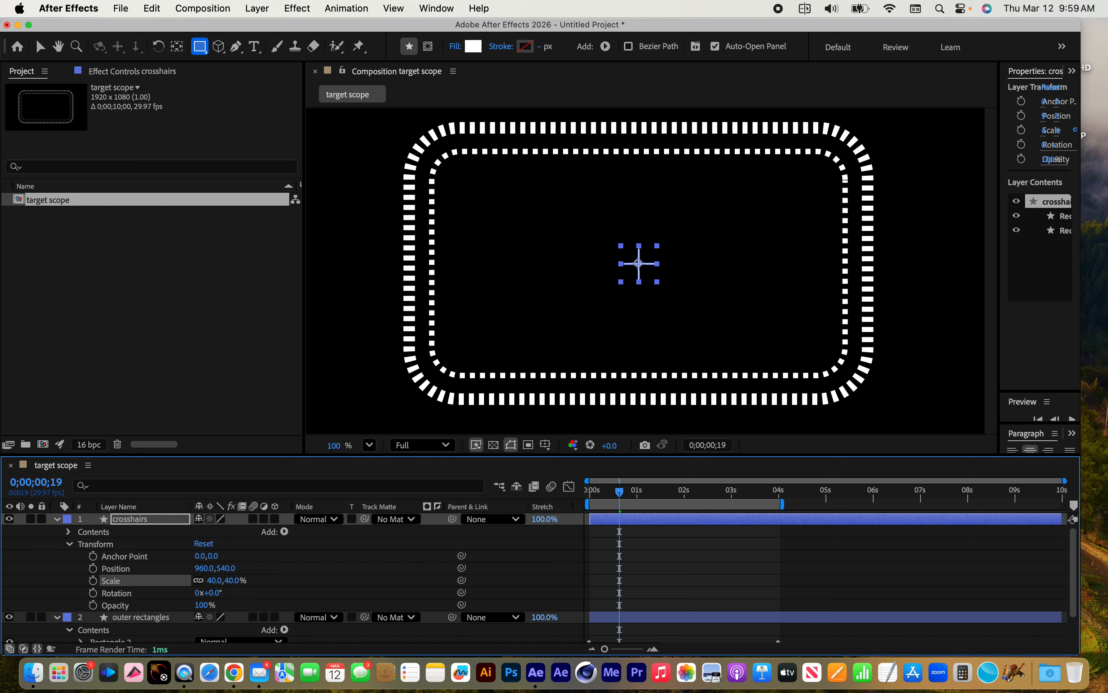
# With both layers collapsed and deselected, draw a thin vertical rectangle about 25 by 290 px across the dashed frames' bottom edge, below the crosshairs
pyautogui.click(56, 523)
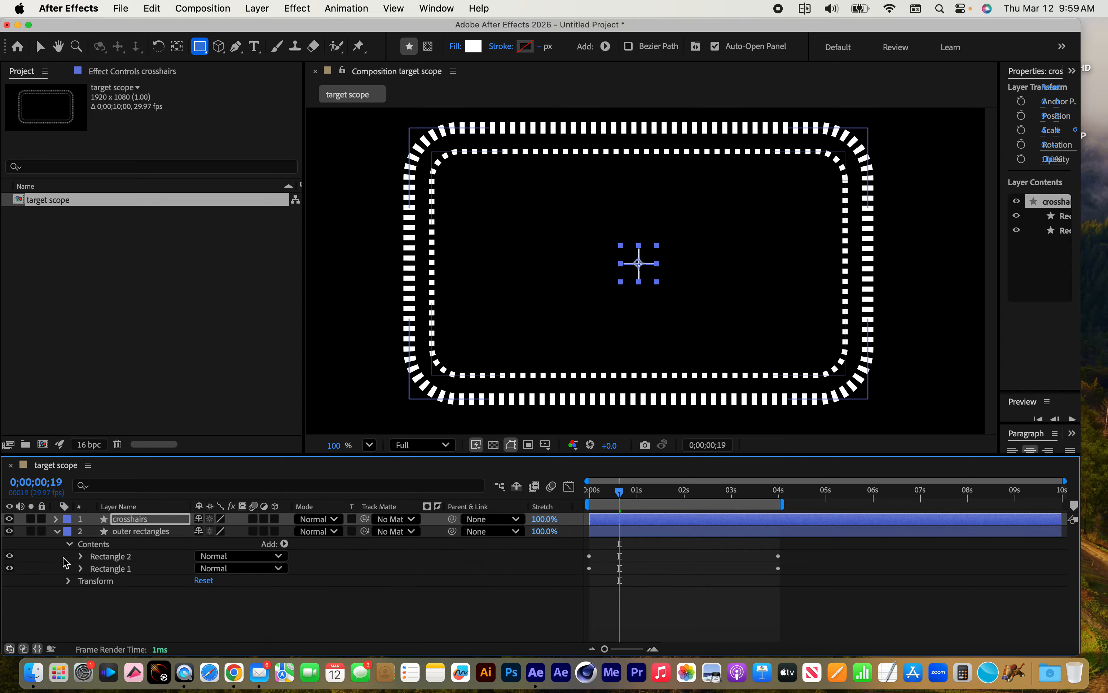
pyautogui.click(53, 530)
pyautogui.click(149, 588)
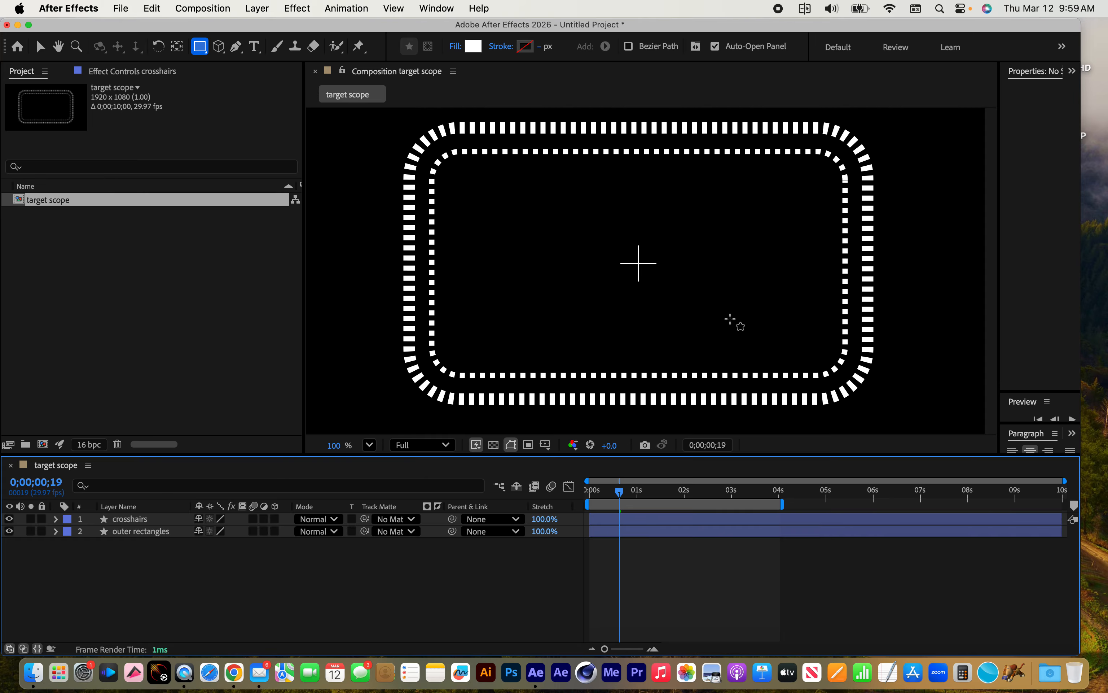
pyautogui.press(',')
pyautogui.press(',')
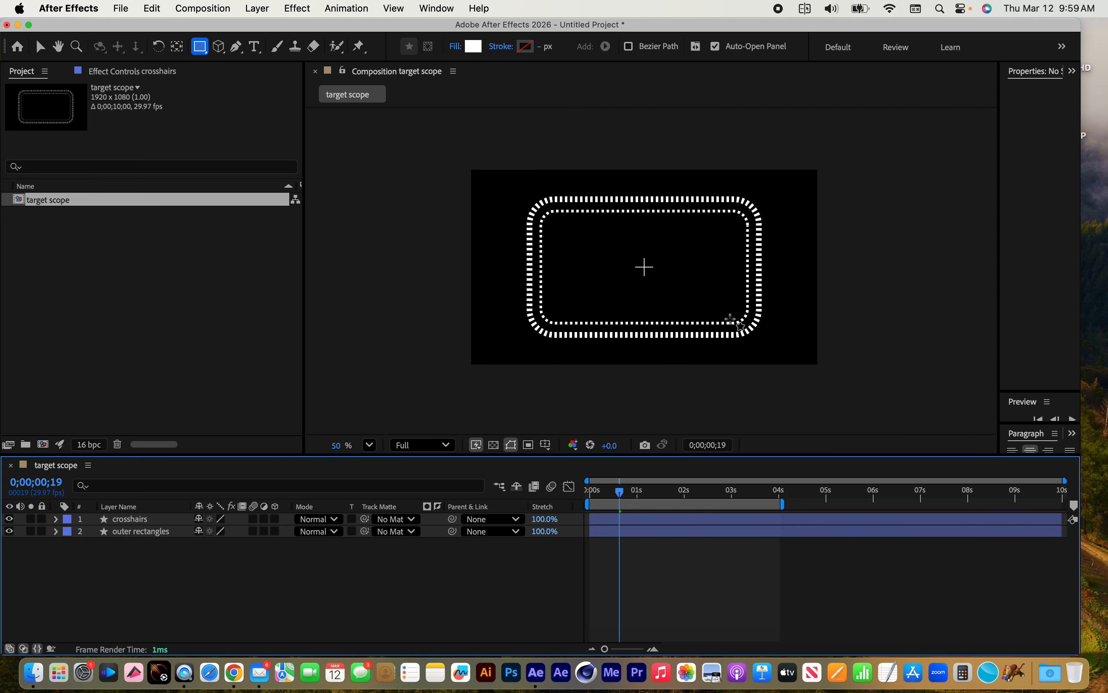
pyautogui.press('h')
pyautogui.moveTo(712, 306); pyautogui.dragTo(666, 316)
pyautogui.press('q')
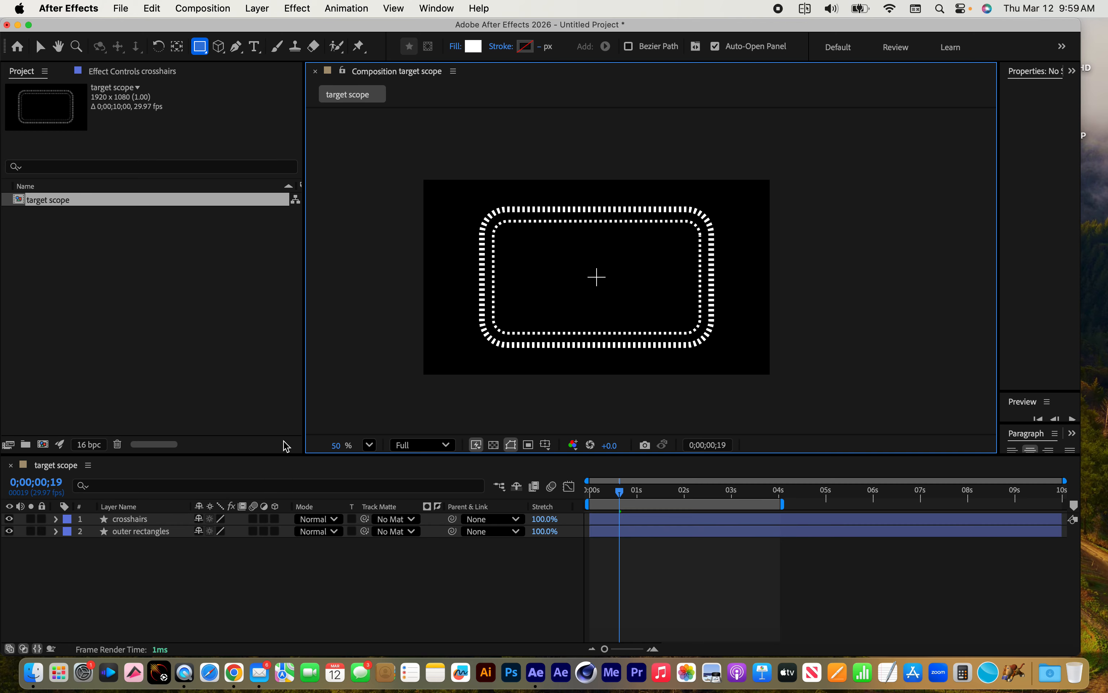
pyautogui.click(176, 567)
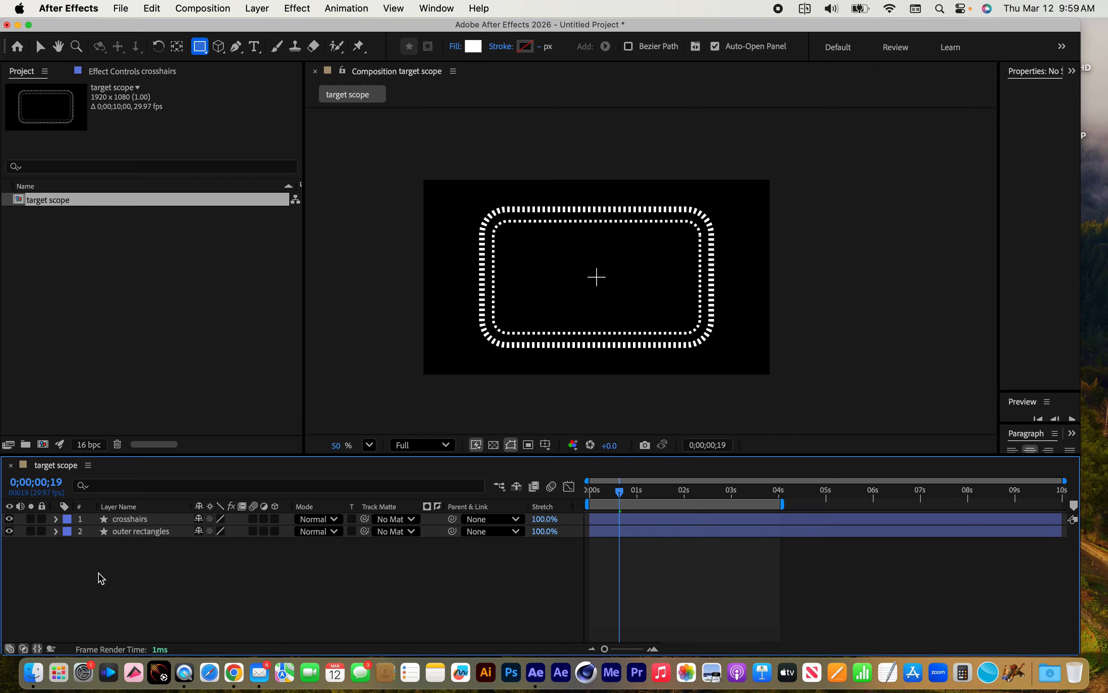
pyautogui.click(200, 48)
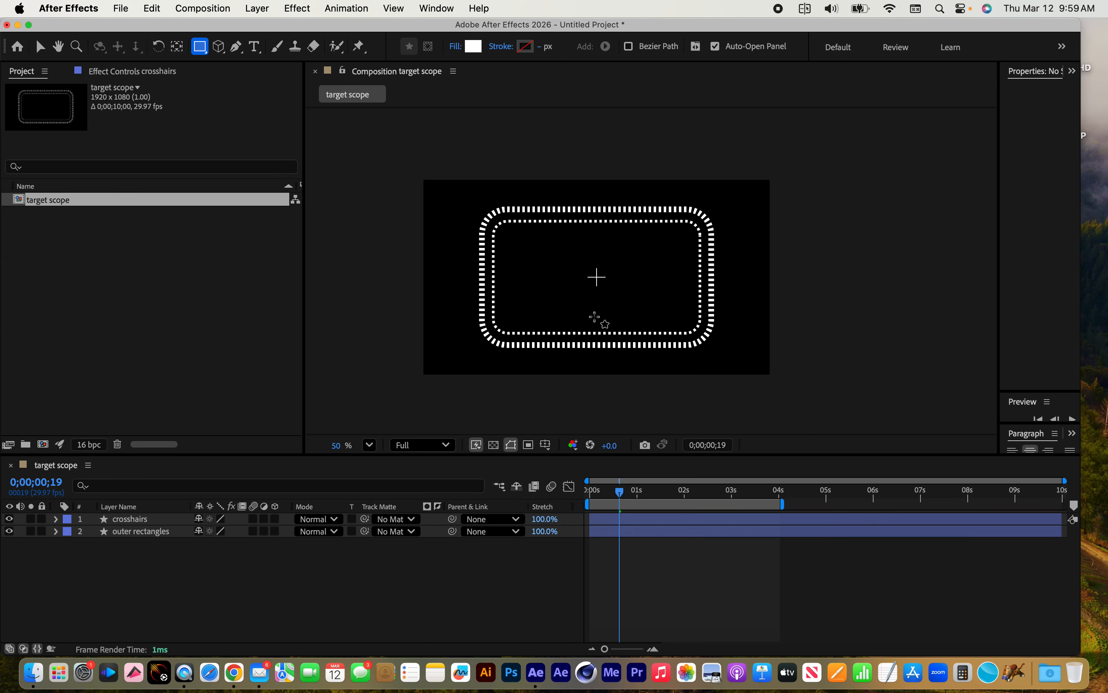
pyautogui.moveTo(595, 315); pyautogui.dragTo(596, 368)
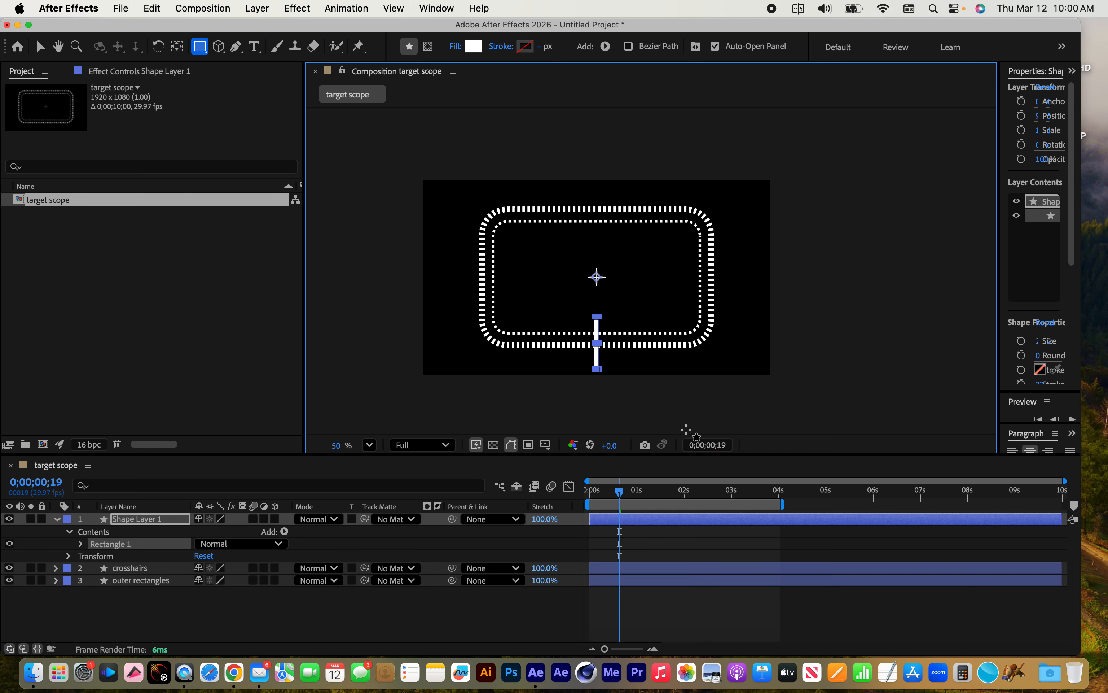
# Unlink the new vertical rectangle's size proportions and set its size to 10.0 by 200.0
pyautogui.click(80, 543)
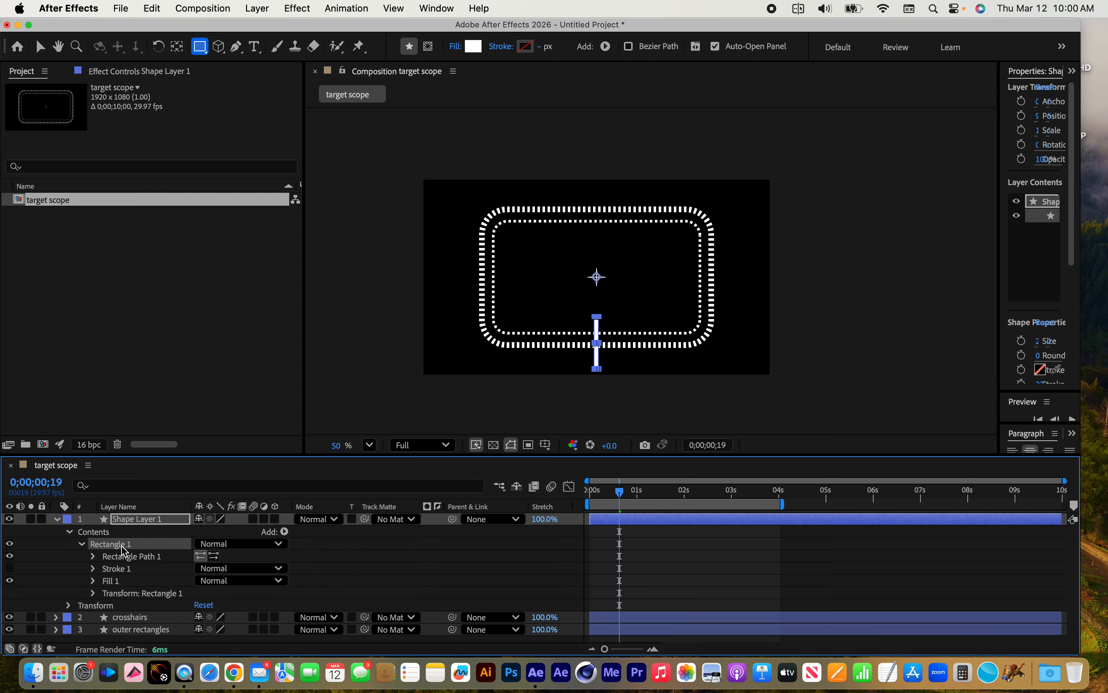
pyautogui.click(92, 556)
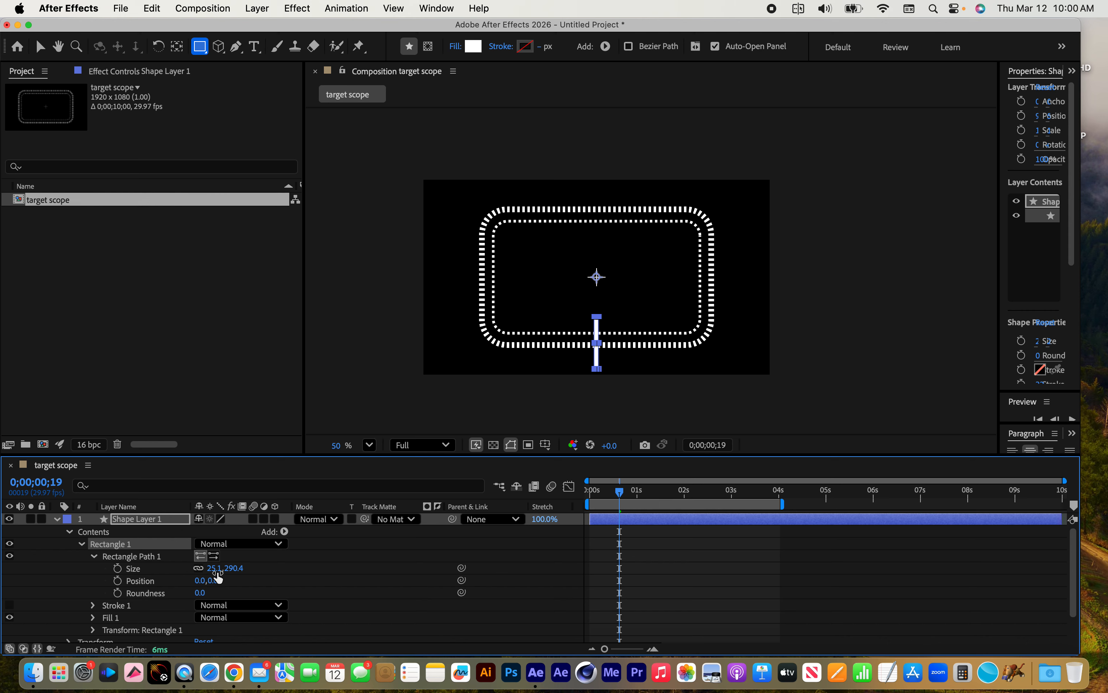
pyautogui.click(202, 577)
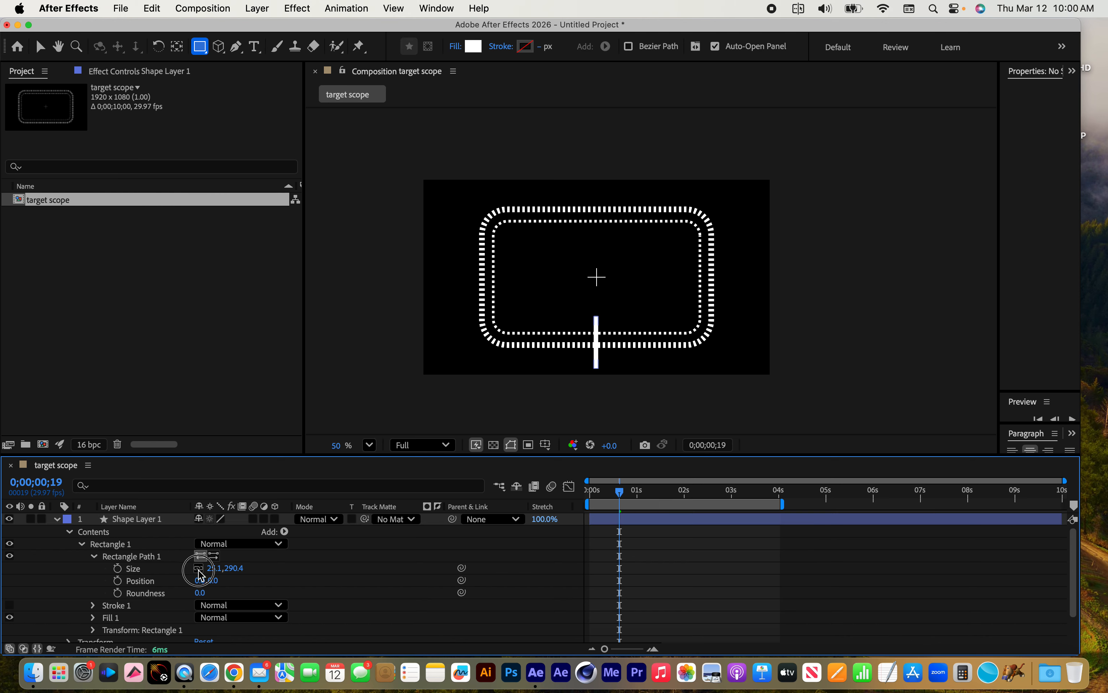
pyautogui.click(214, 569)
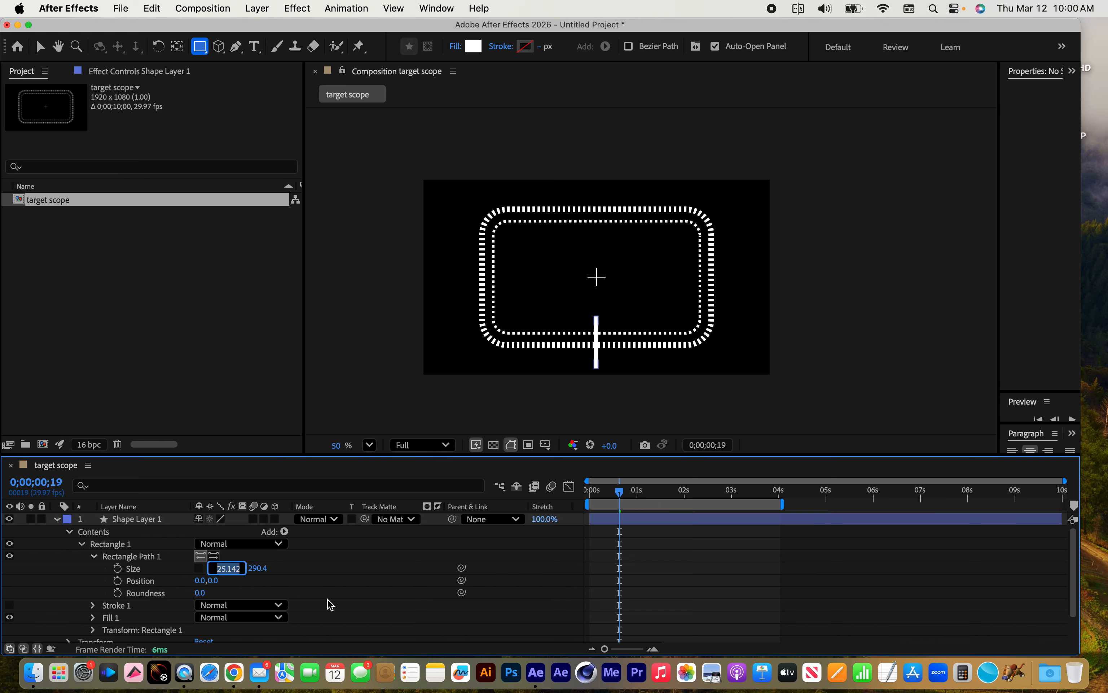
pyautogui.write('10')
pyautogui.press('Return')
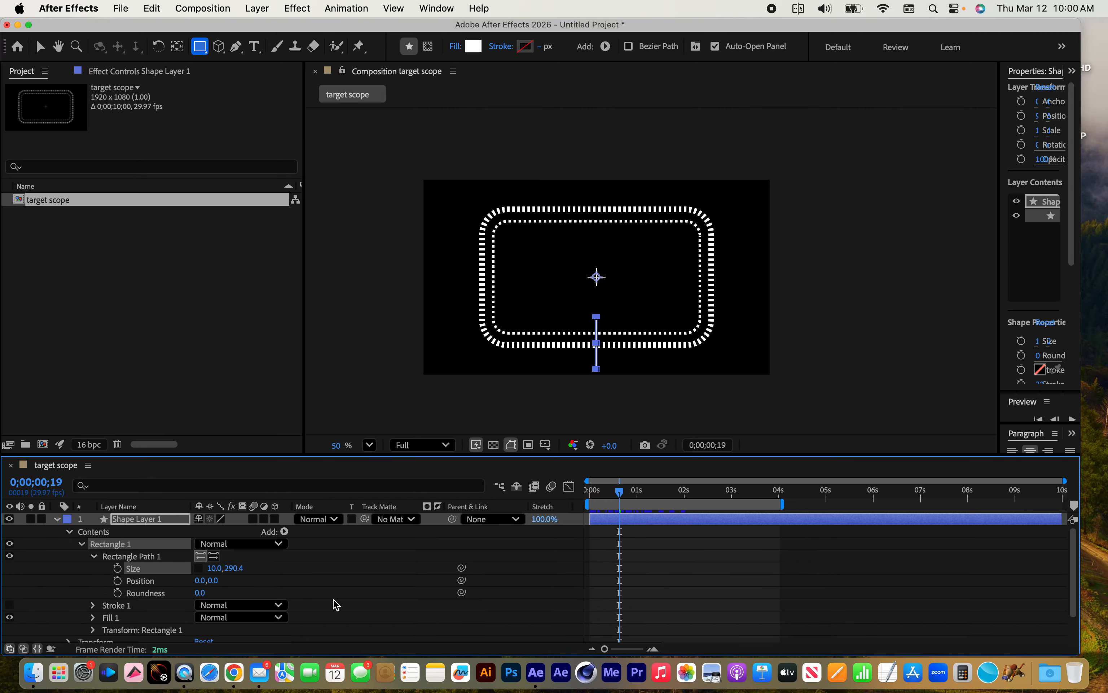
pyautogui.click(236, 568)
pyautogui.write('200')
pyautogui.press('Return')
pyautogui.click(94, 557)
# Centre the new vertical bar by setting its rectangle transform Position to 0.0, 0.0
pyautogui.click(139, 593)
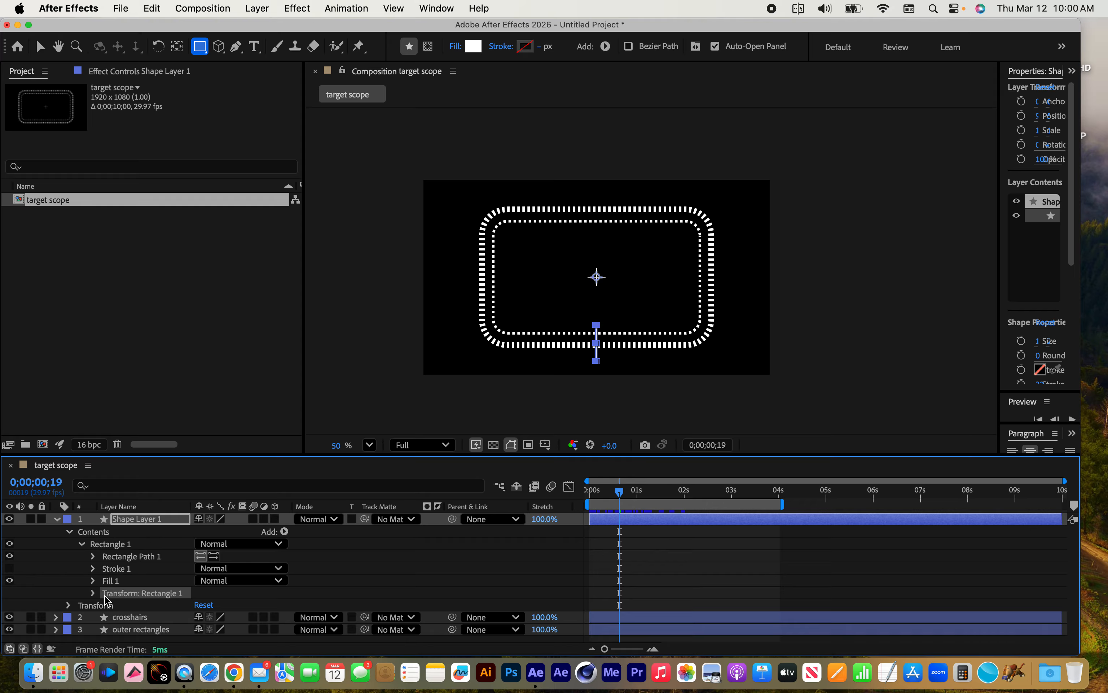
pyautogui.click(95, 592)
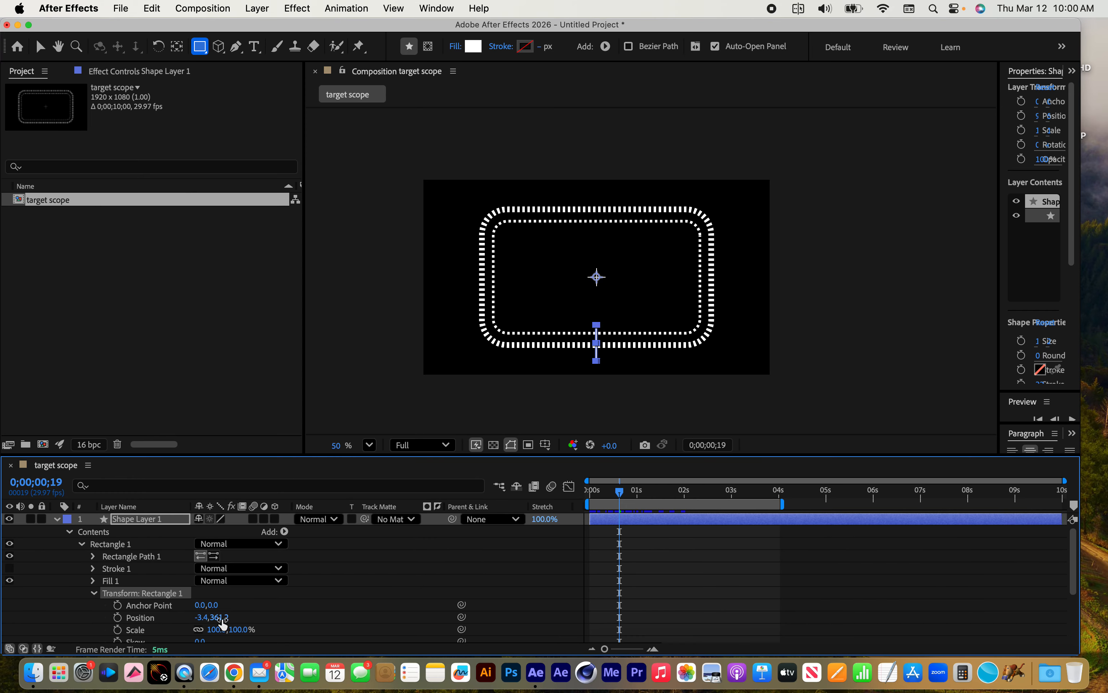
pyautogui.click(201, 618)
pyautogui.write('0')
pyautogui.press('Return')
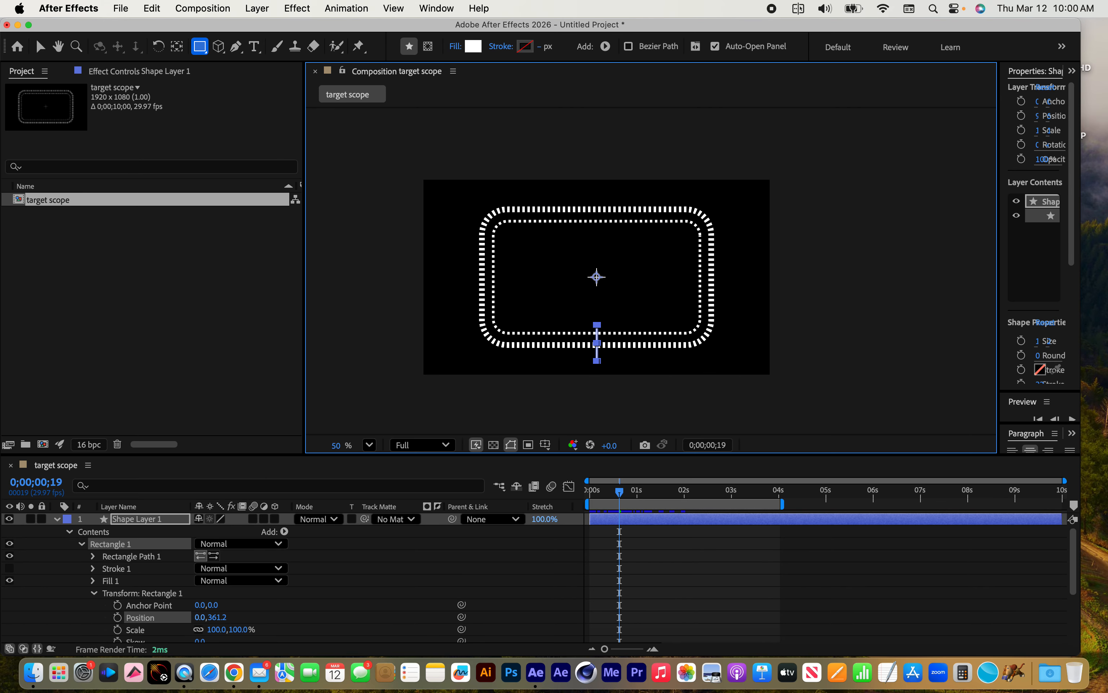
pyautogui.click(222, 618)
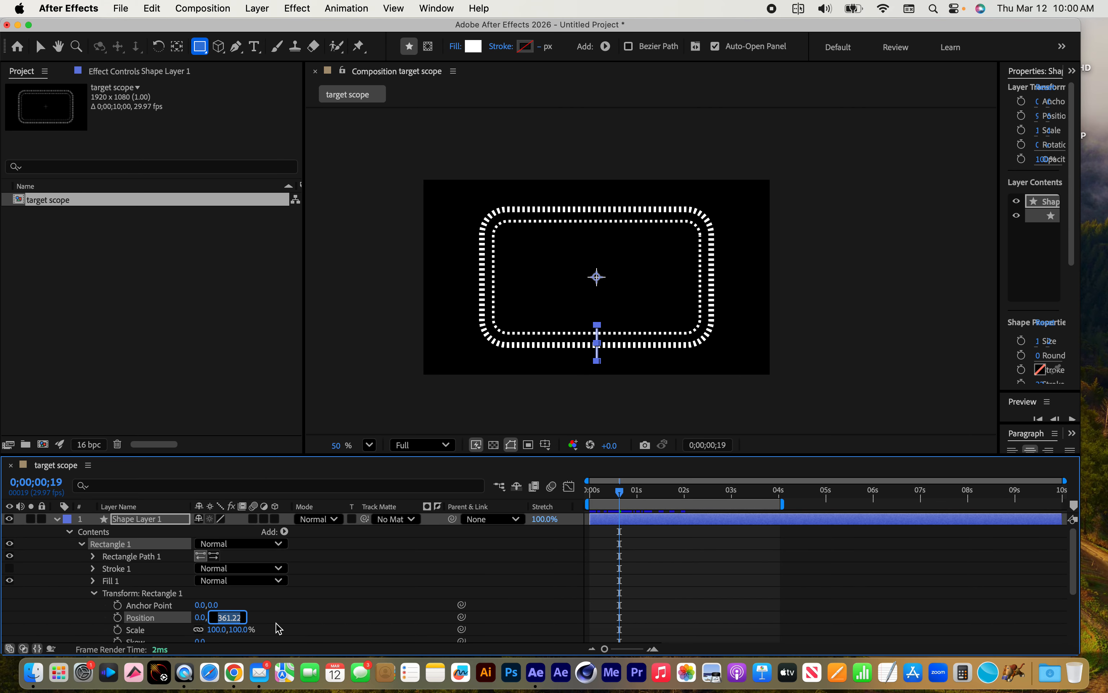
pyautogui.write('0')
pyautogui.press('Return')
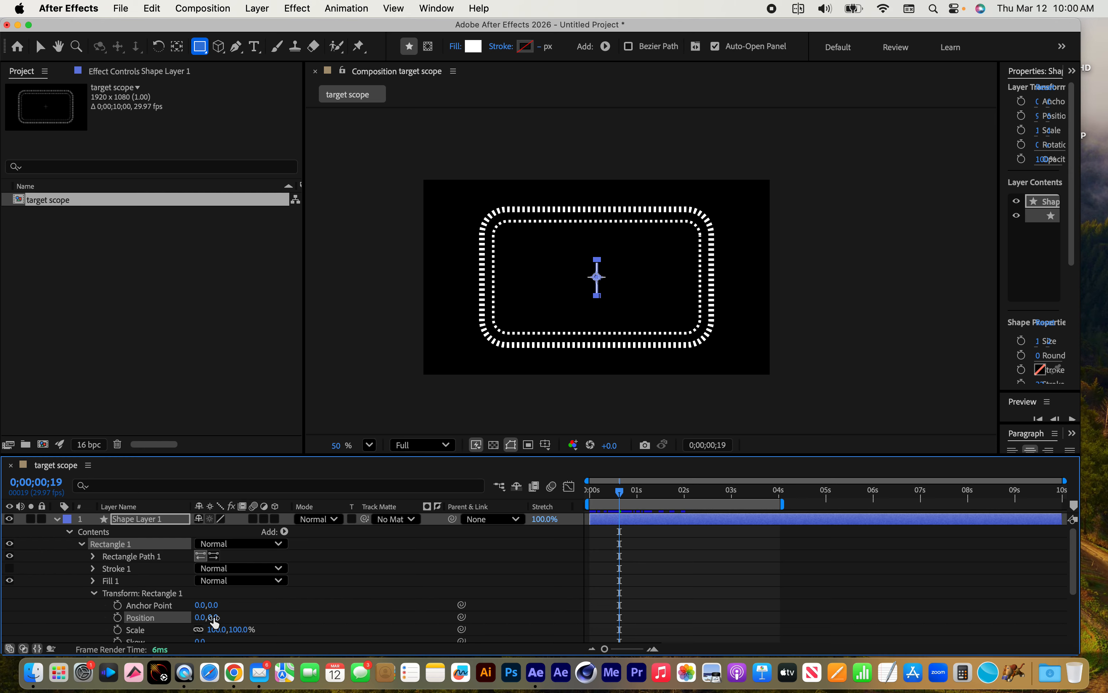
# Move the vertical bar straight down across the frames' bottom edge, setting its rectangle transform Position to 0.0, 350.0
pyautogui.moveTo(217, 619); pyautogui.dragTo(439, 618)
pyautogui.moveTo(218, 618); pyautogui.dragTo(244, 620)
pyautogui.click(217, 617)
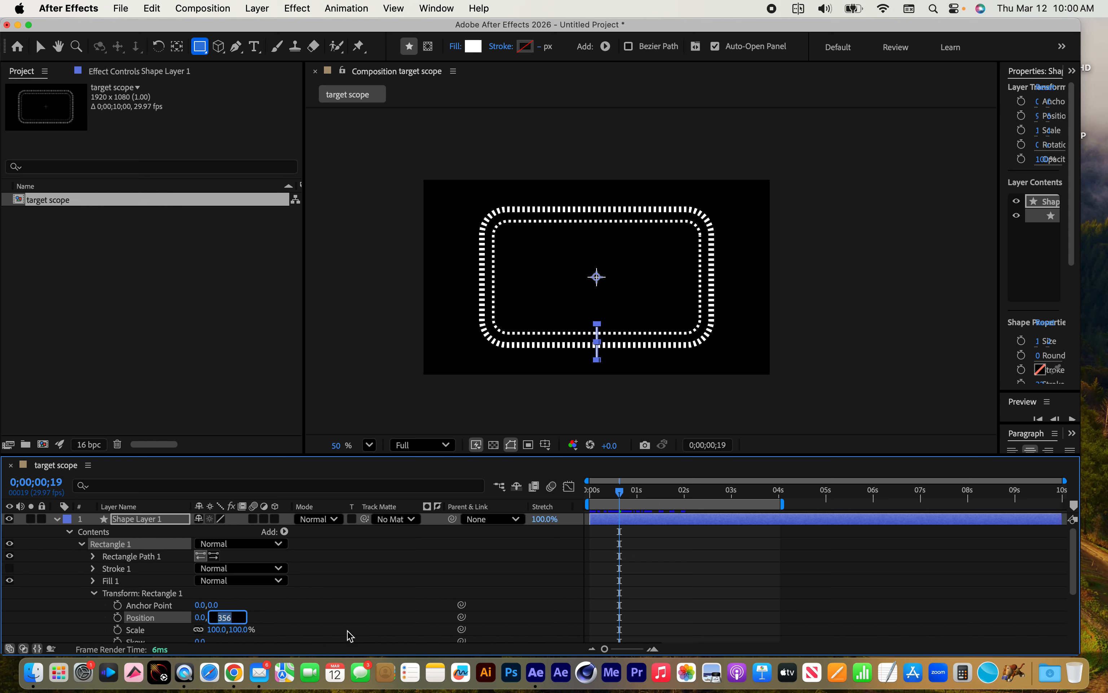
pyautogui.write('350')
pyautogui.press('Return')
pyautogui.click(82, 544)
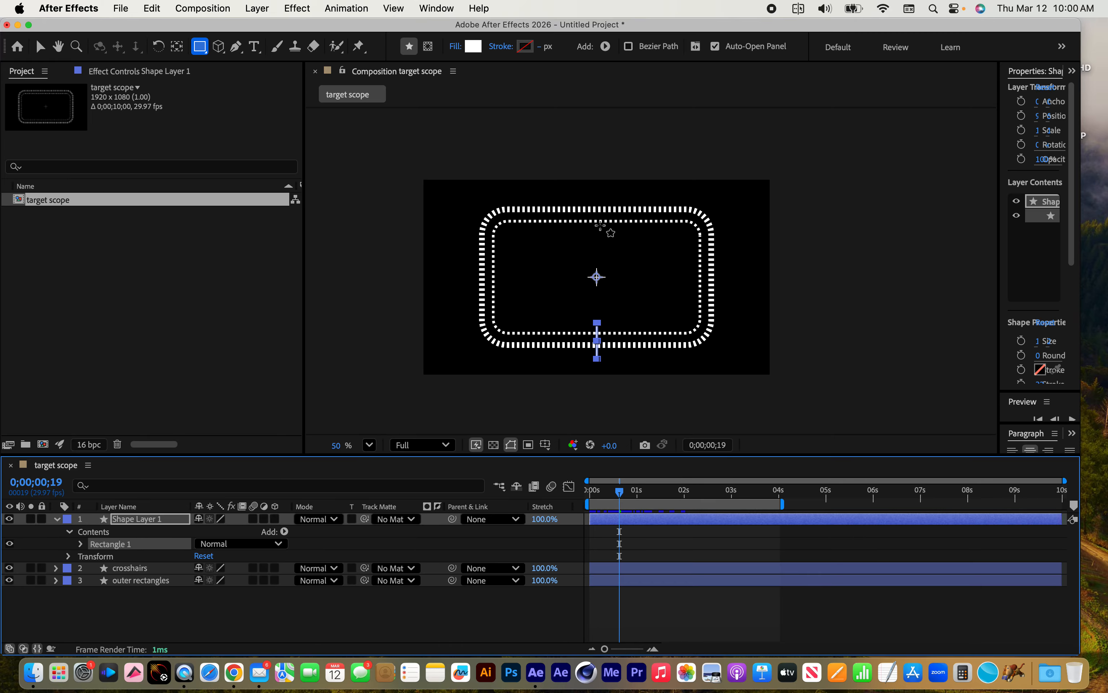
# Duplicate the vertical bar and set the copy's transform Position to 0.0, -350.0 so it crosses the frames' top edge
pyautogui.click(119, 545)
pyautogui.press('super+d')
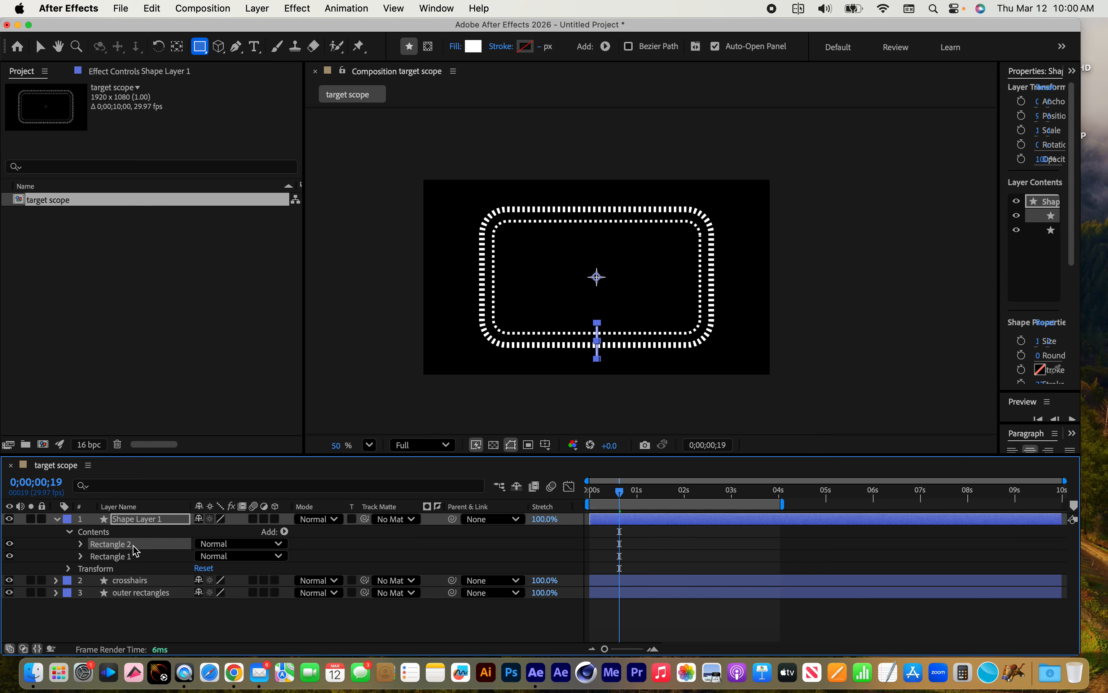
pyautogui.click(81, 544)
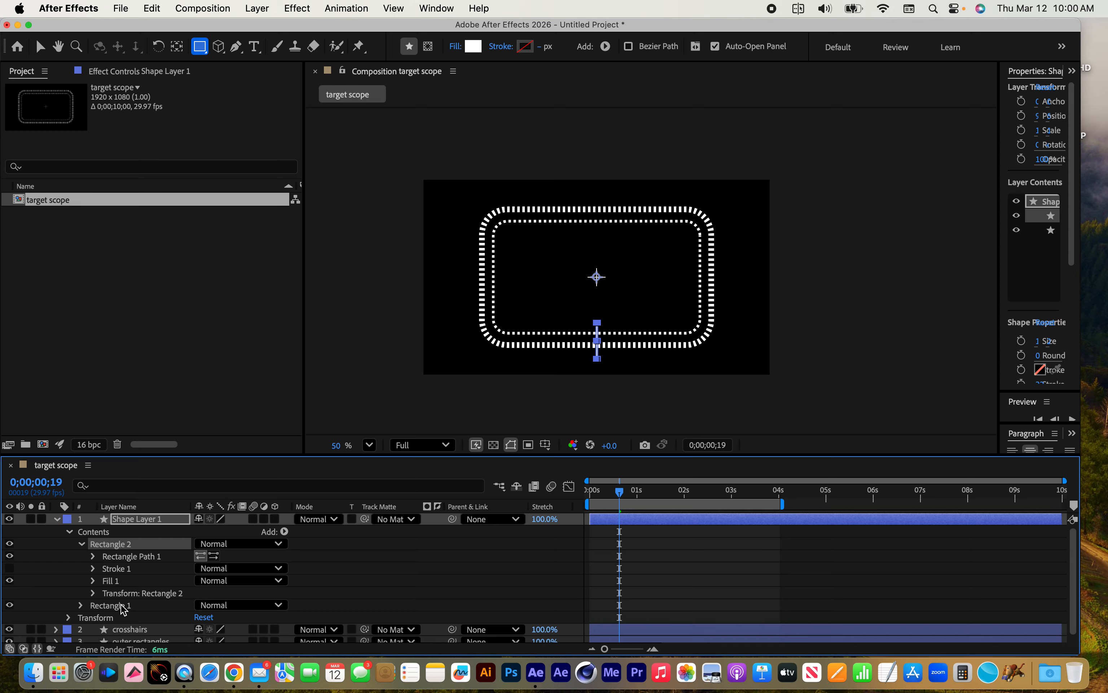
pyautogui.click(95, 594)
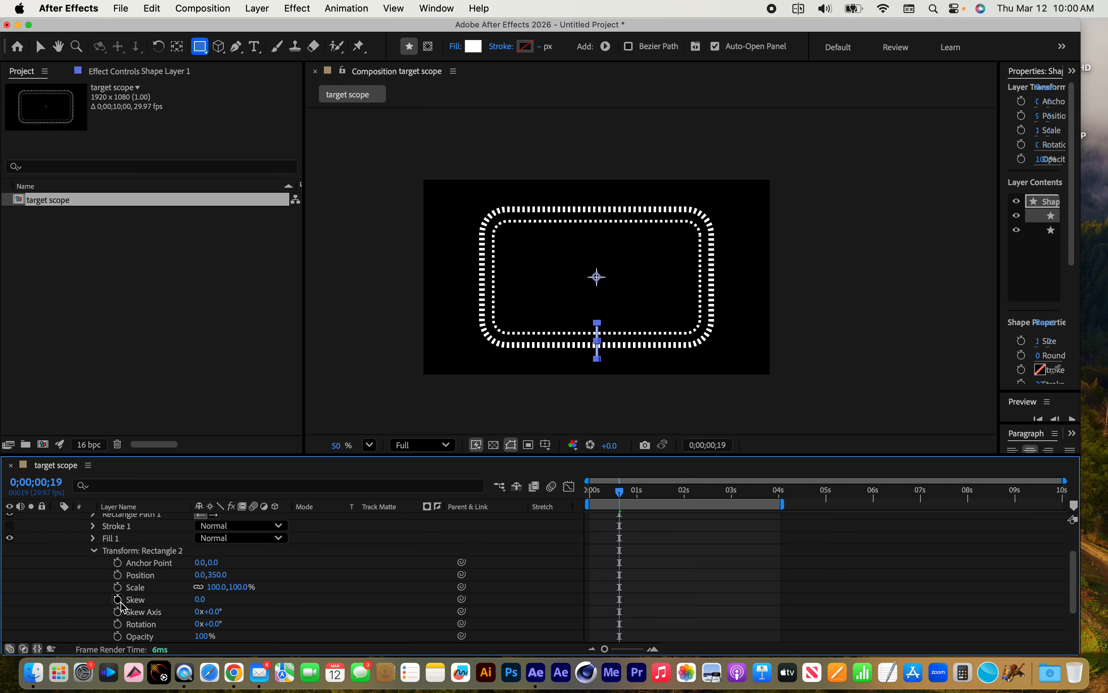
pyautogui.click(218, 575)
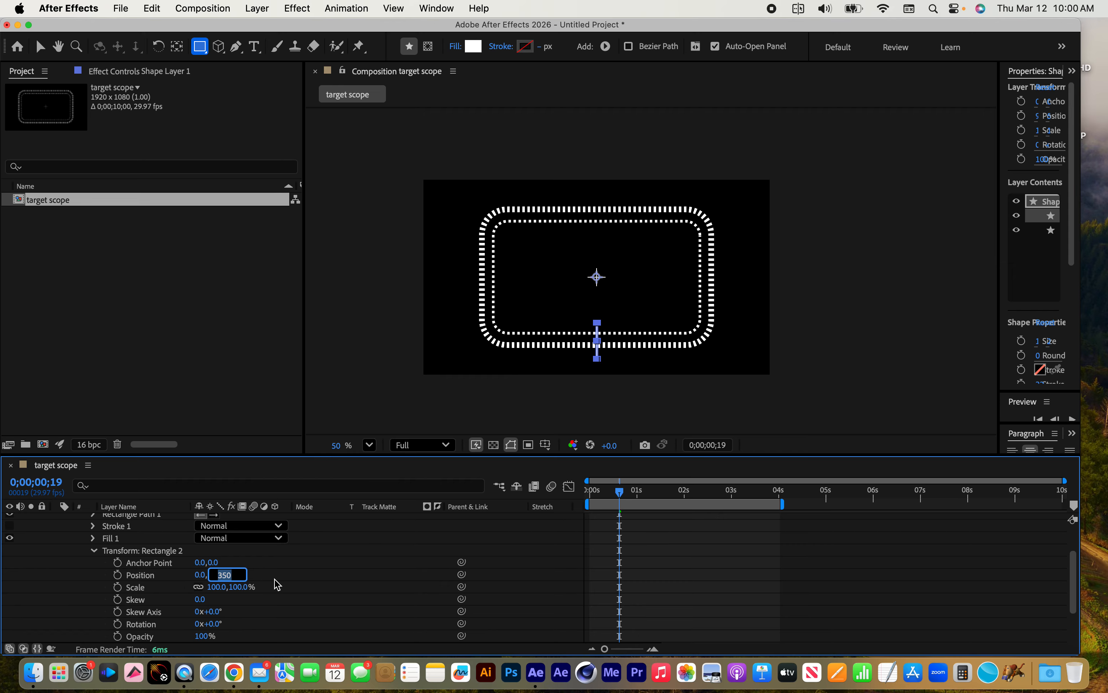
pyautogui.press('BackSpace')
pyautogui.press('Return')
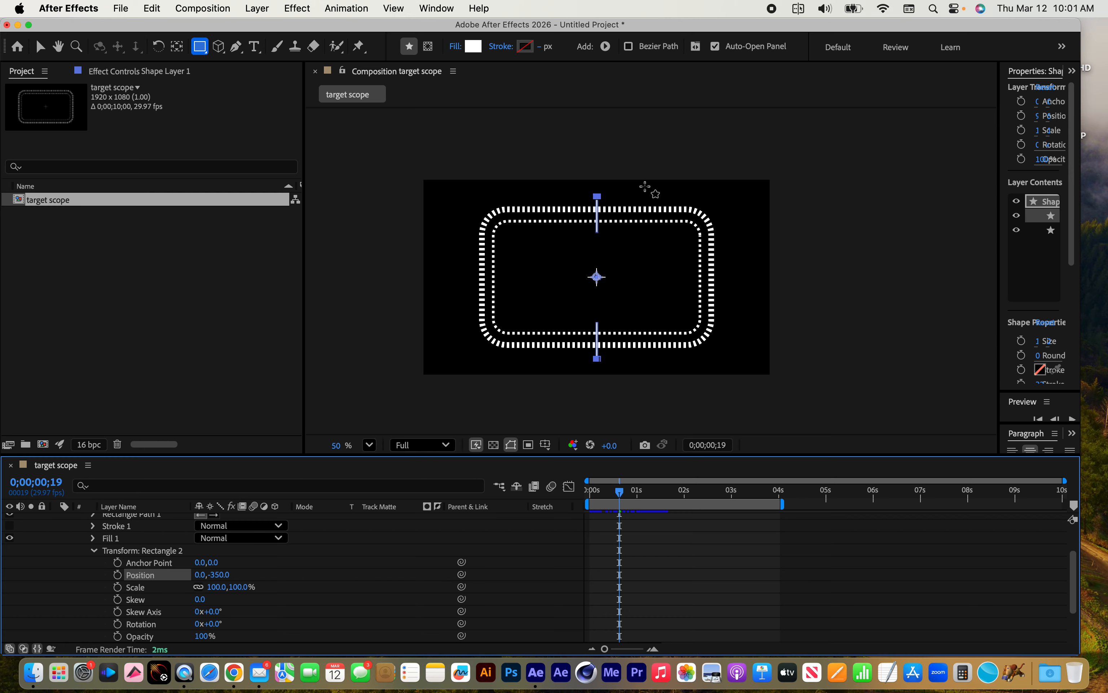
pyautogui.press('v')
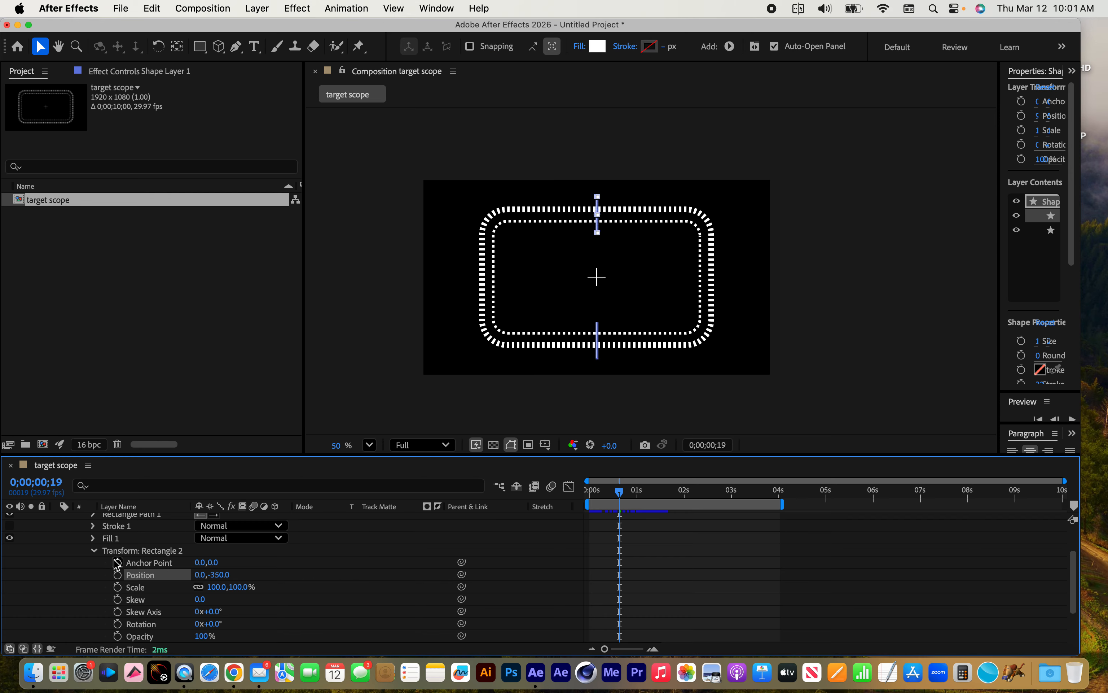
pyautogui.click(94, 551)
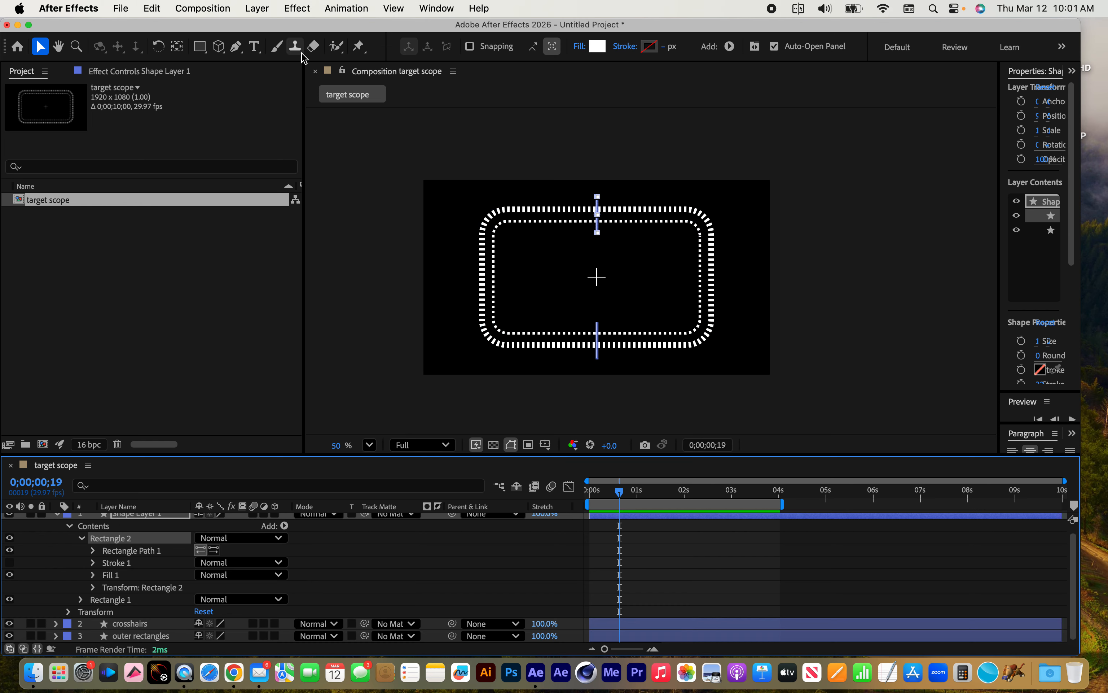
# Draw a thin horizontal rectangle about 321 by 24 px across the dashed frames' right edge, in the same shape layer as the vertical bars
pyautogui.click(201, 46)
pyautogui.moveTo(687, 274); pyautogui.dragTo(745, 276)
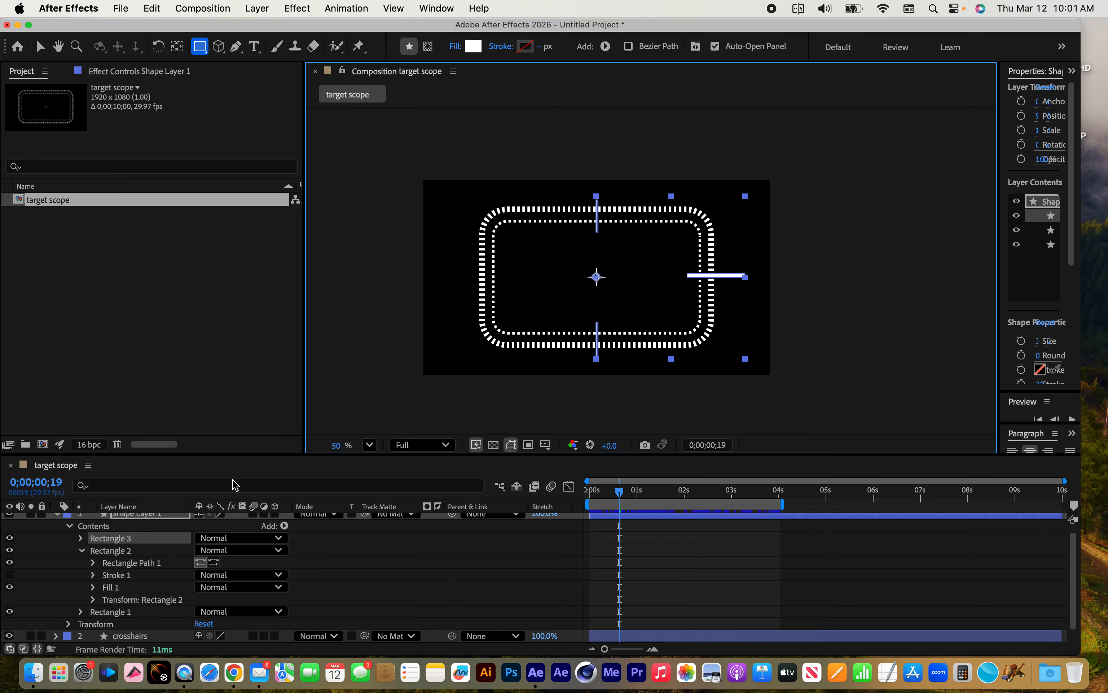
pyautogui.click(82, 551)
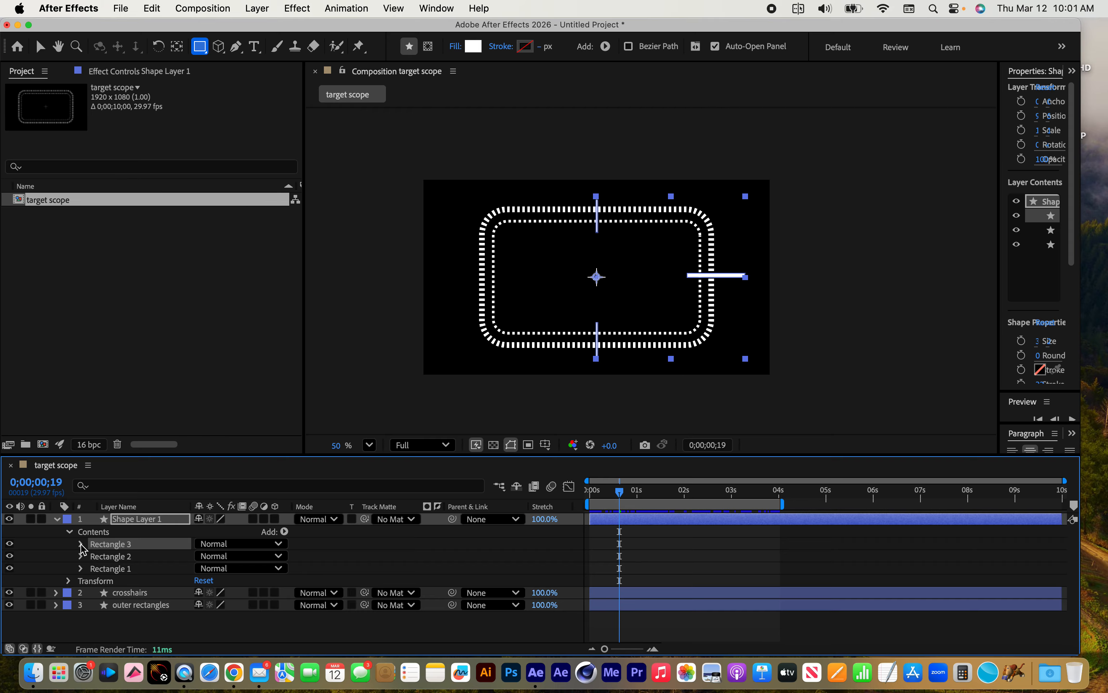
# Unlink the horizontal rectangle's size proportions and set its size to 200.0 by 10.0
pyautogui.click(81, 543)
pyautogui.click(94, 556)
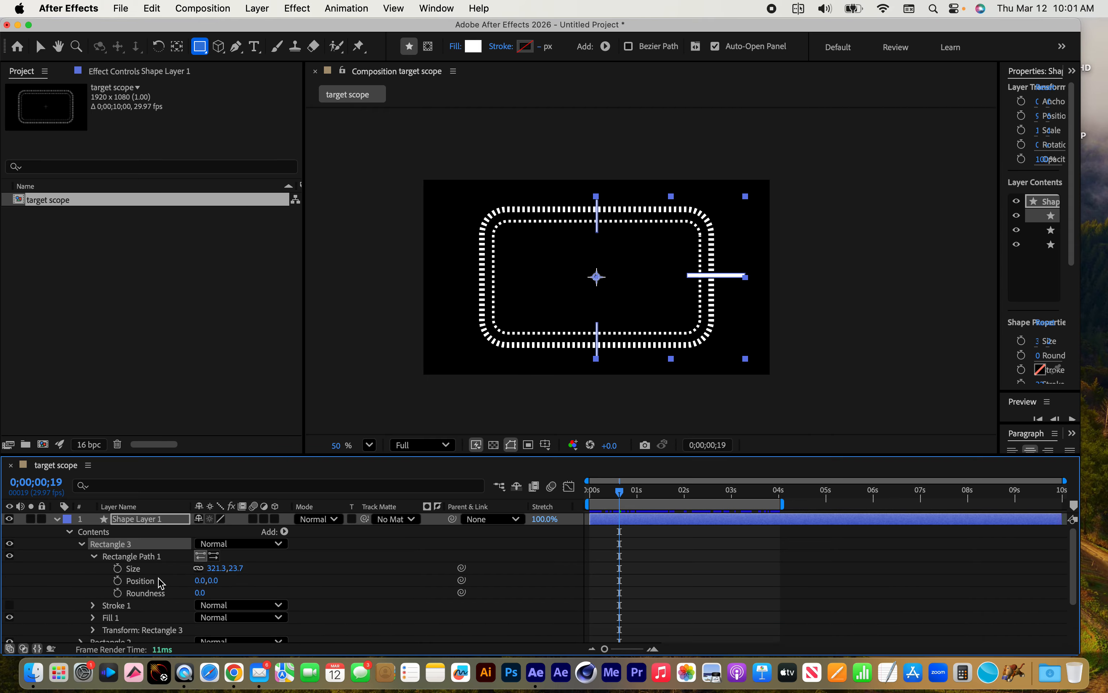
pyautogui.click(216, 568)
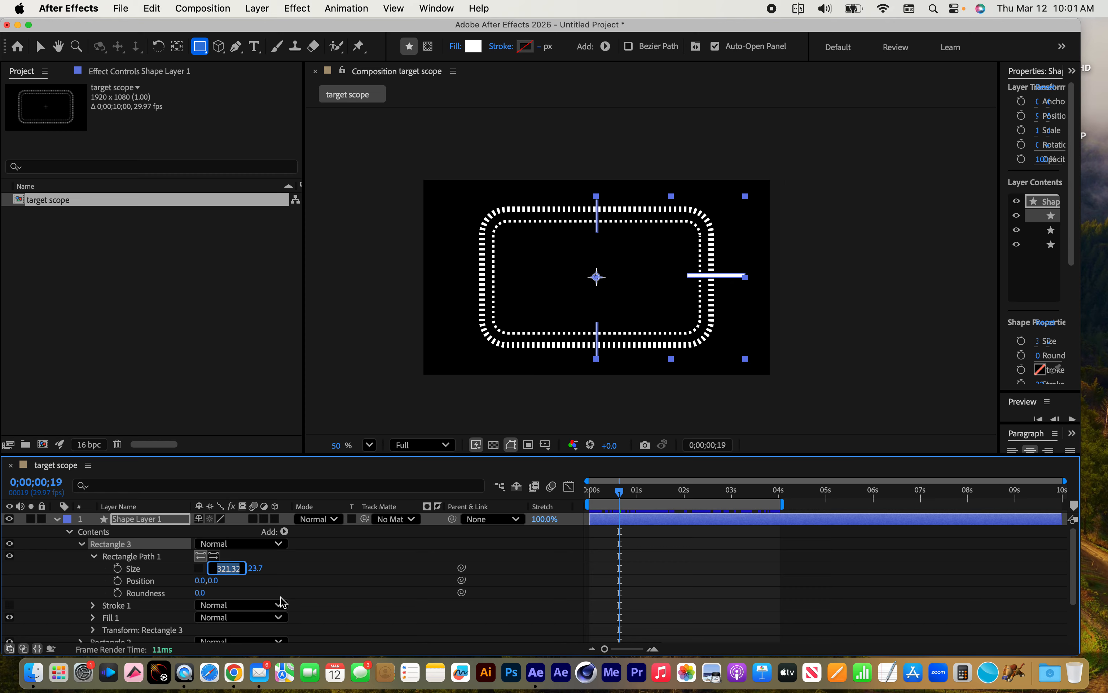
pyautogui.write('200')
pyautogui.press('Tab')
pyautogui.write('10')
pyautogui.press('Return')
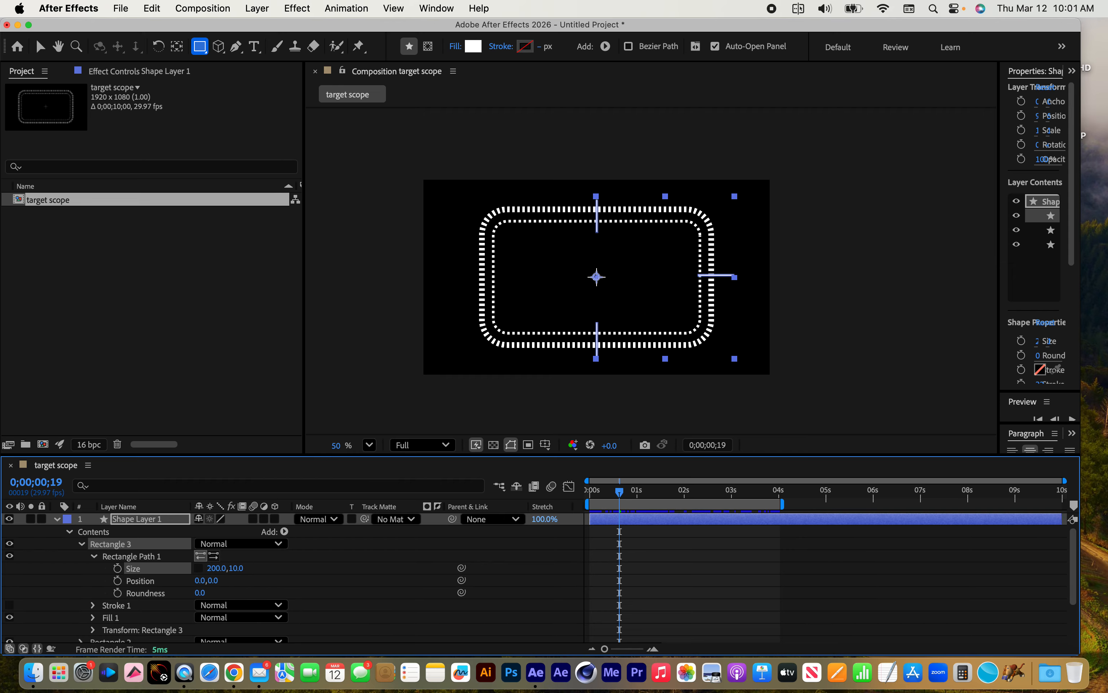
pyautogui.click(94, 556)
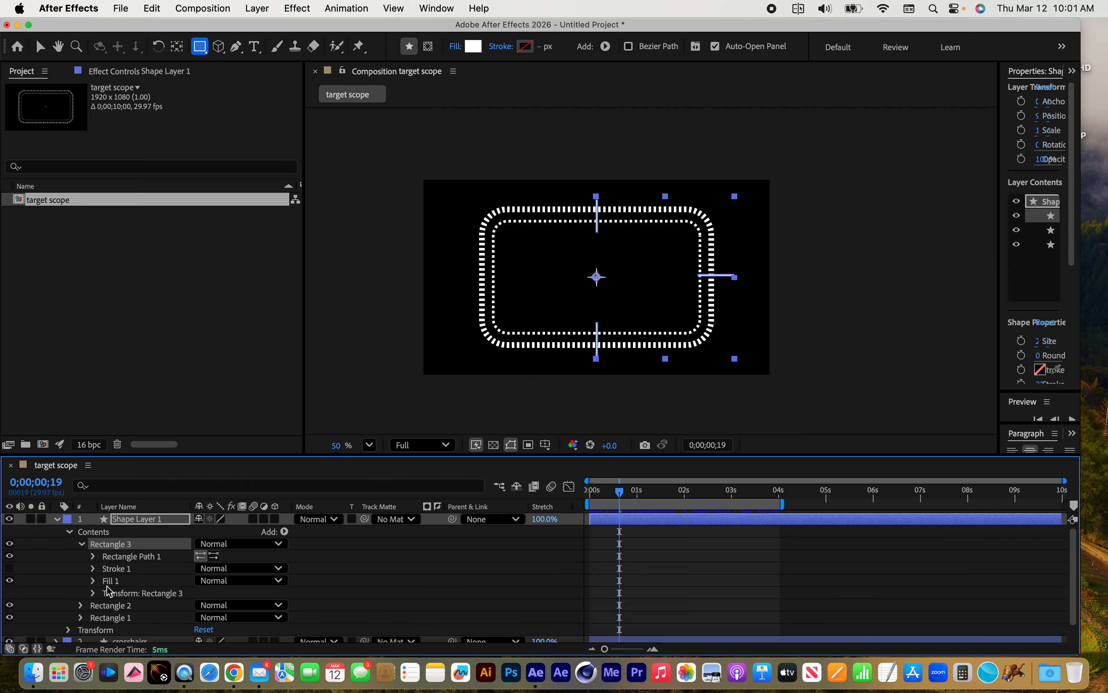
# Centre the horizontal bar by setting its rectangle transform Position to 0.0, 0.0
pyautogui.click(93, 593)
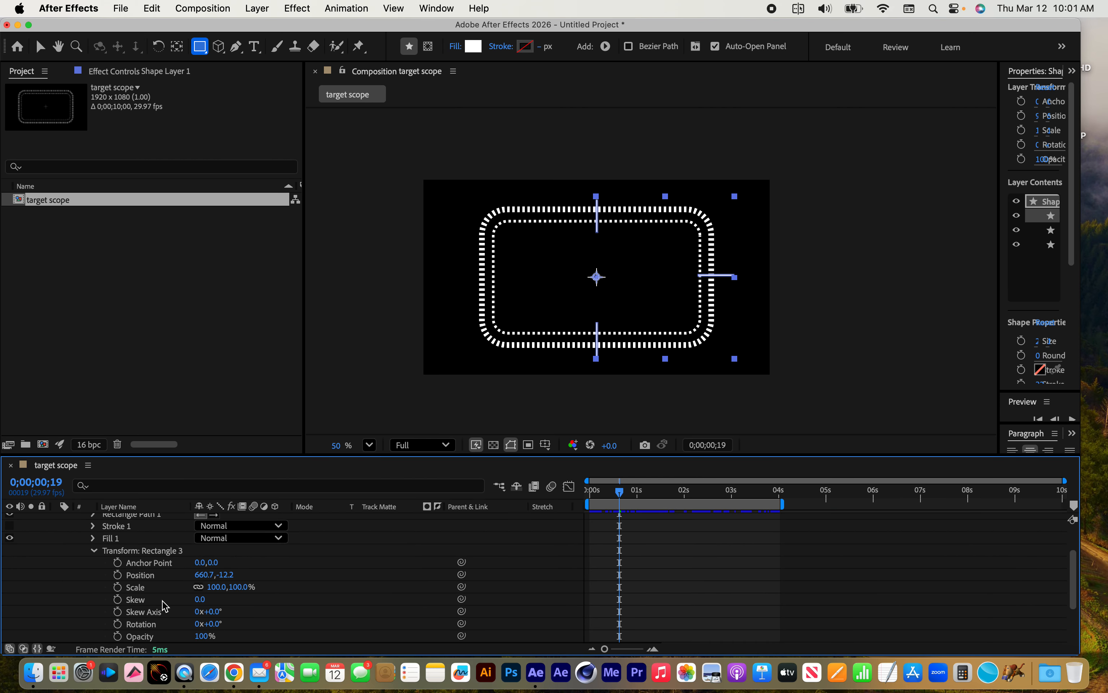
pyautogui.click(204, 576)
pyautogui.write('0')
pyautogui.press('Tab')
pyautogui.write('0')
pyautogui.press('Return')
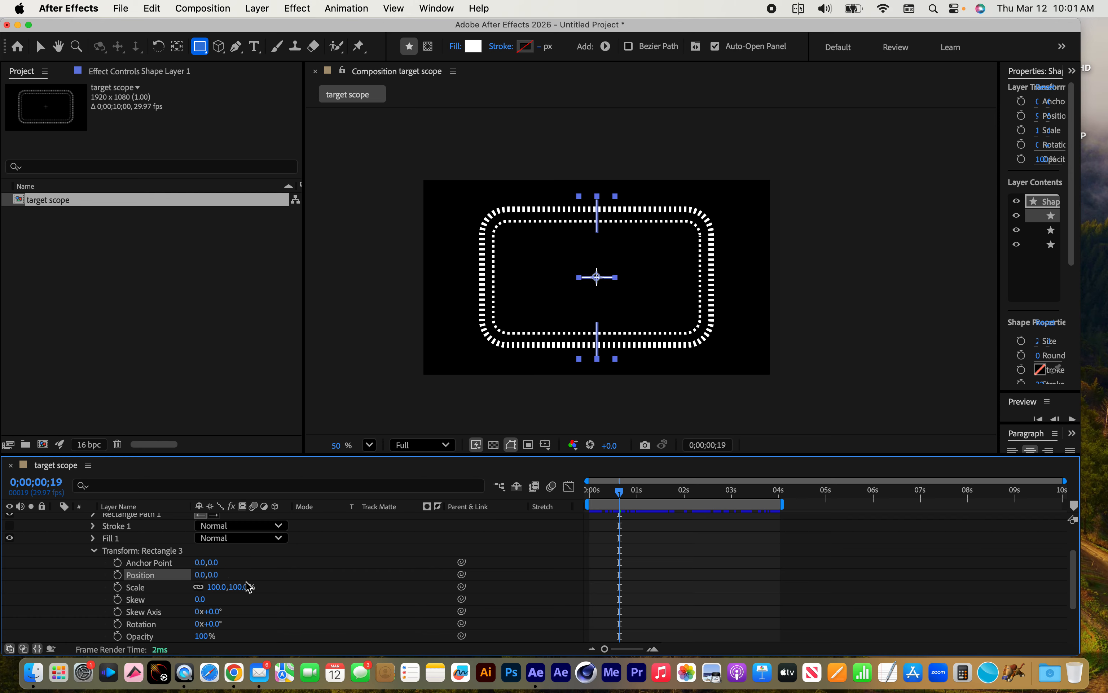
# Move the horizontal bar across the frames' right edge, setting its rectangle transform Position to 600.0, 0.0
pyautogui.moveTo(198, 577); pyautogui.dragTo(661, 591)
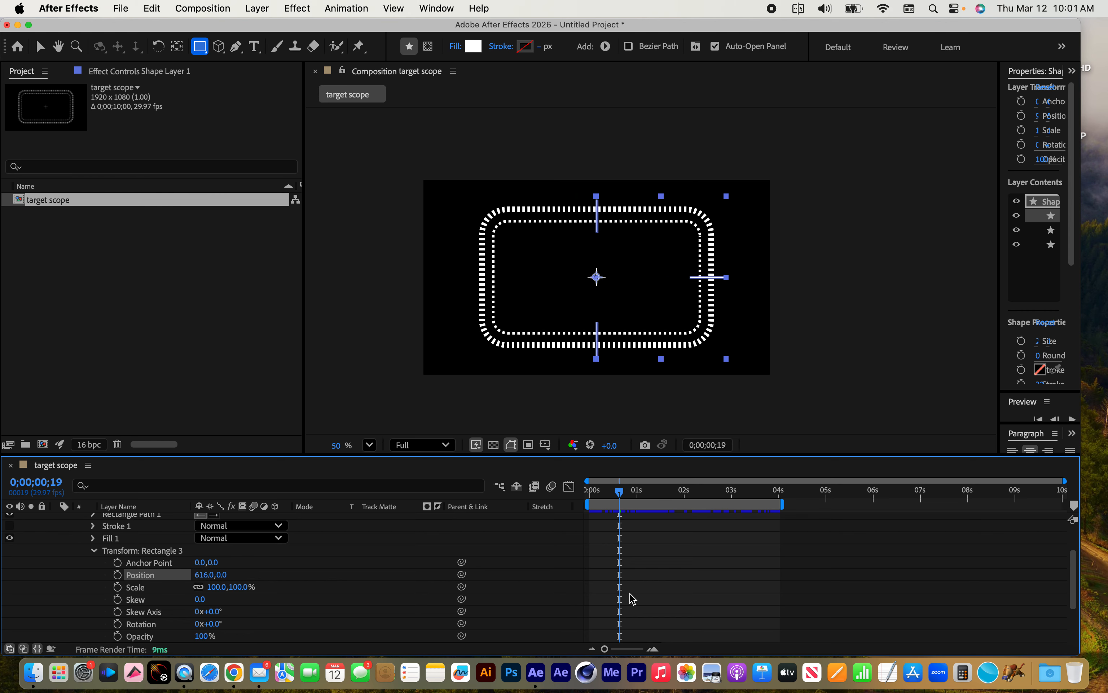
pyautogui.click(212, 576)
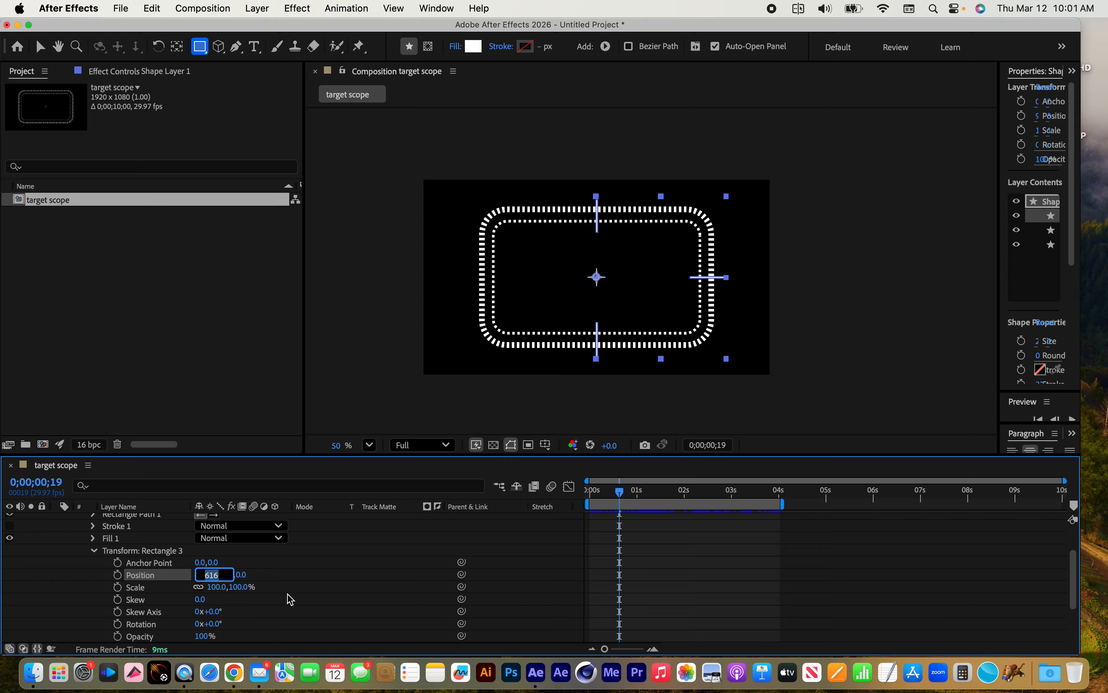
pyautogui.write('600')
pyautogui.press('Return')
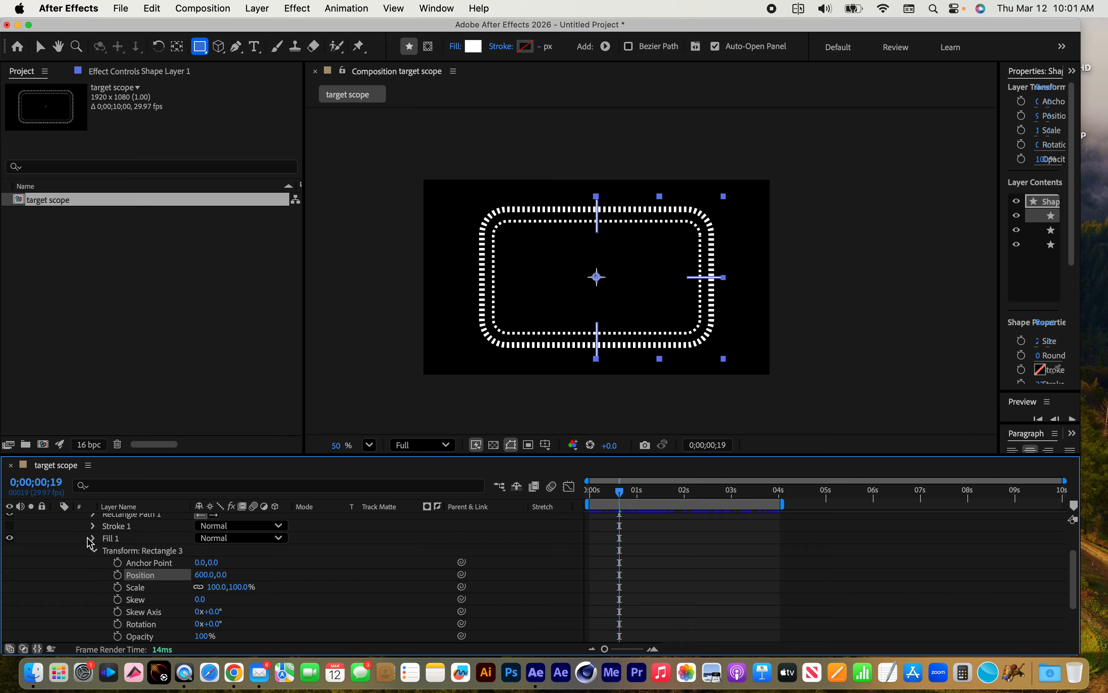
pyautogui.scroll(3, 85, 564)
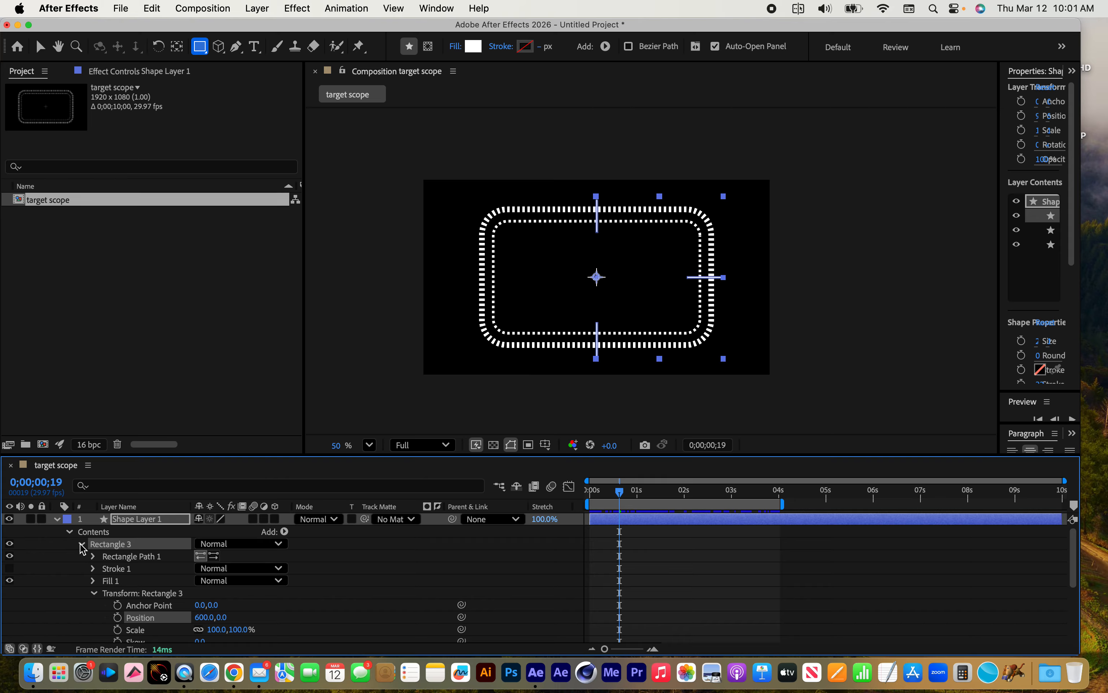
pyautogui.click(82, 544)
# Duplicate the horizontal bar and set the copy's transform Position to -600.0, 0.0 so it crosses the frames' left edge
pyautogui.press('super+d')
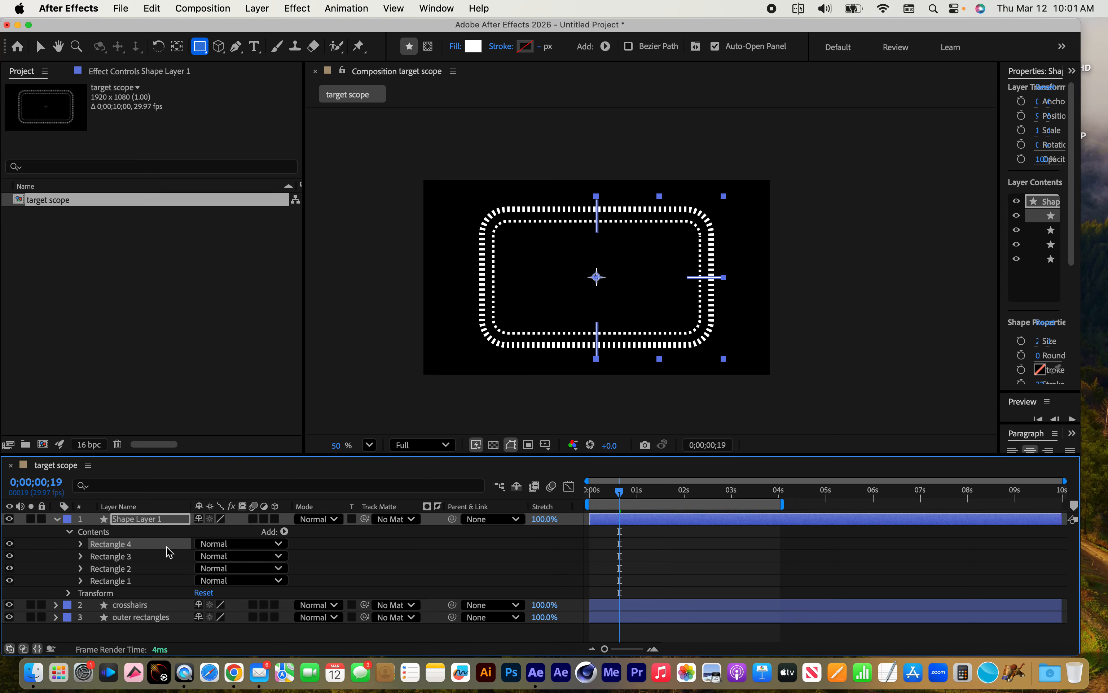
pyautogui.click(81, 544)
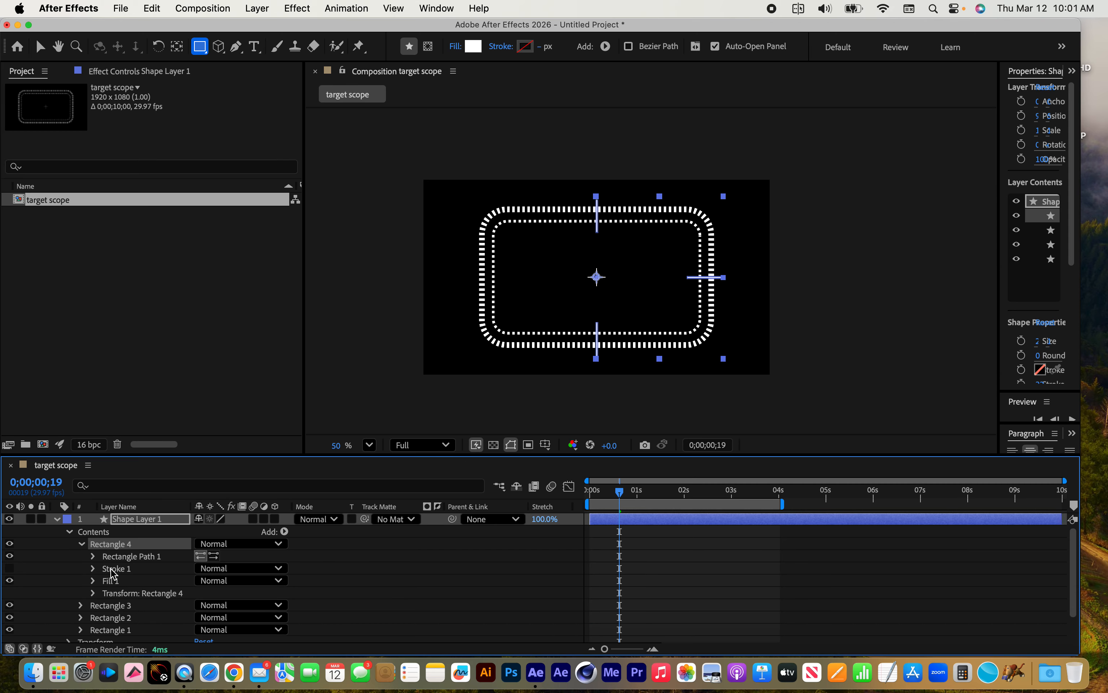
pyautogui.click(93, 593)
pyautogui.click(204, 575)
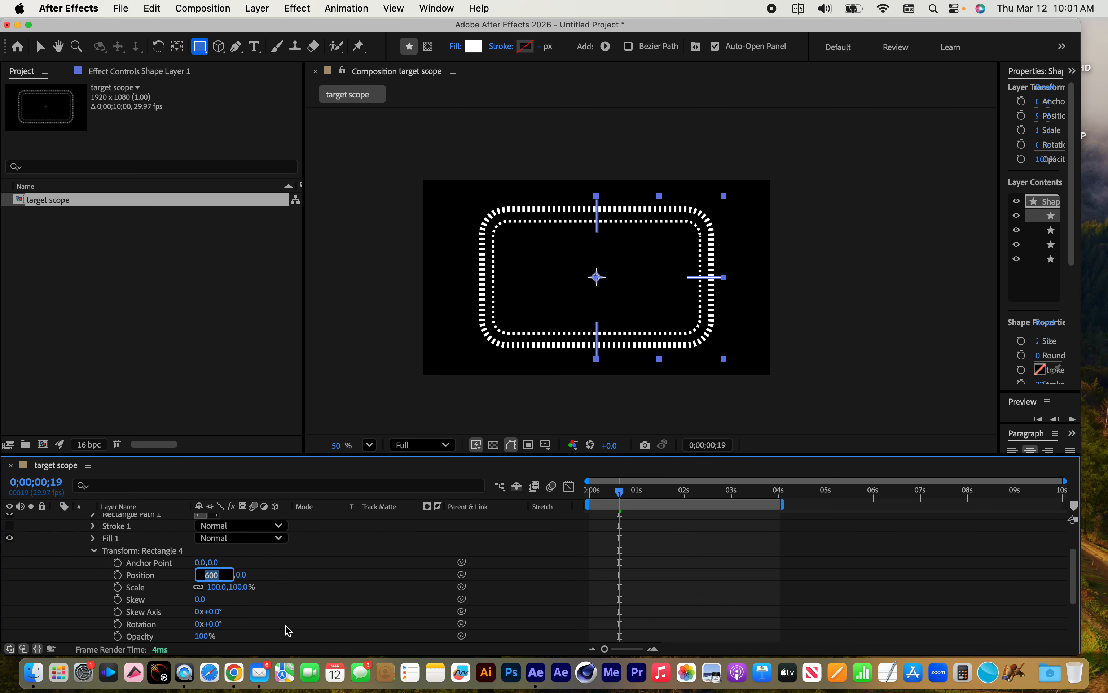
pyautogui.press('BackSpace')
pyautogui.write('-600')
pyautogui.press('Return')
# Deselect and collapse the shape layer holding the four bars, and preview the animation from the first frame
pyautogui.click(55, 581)
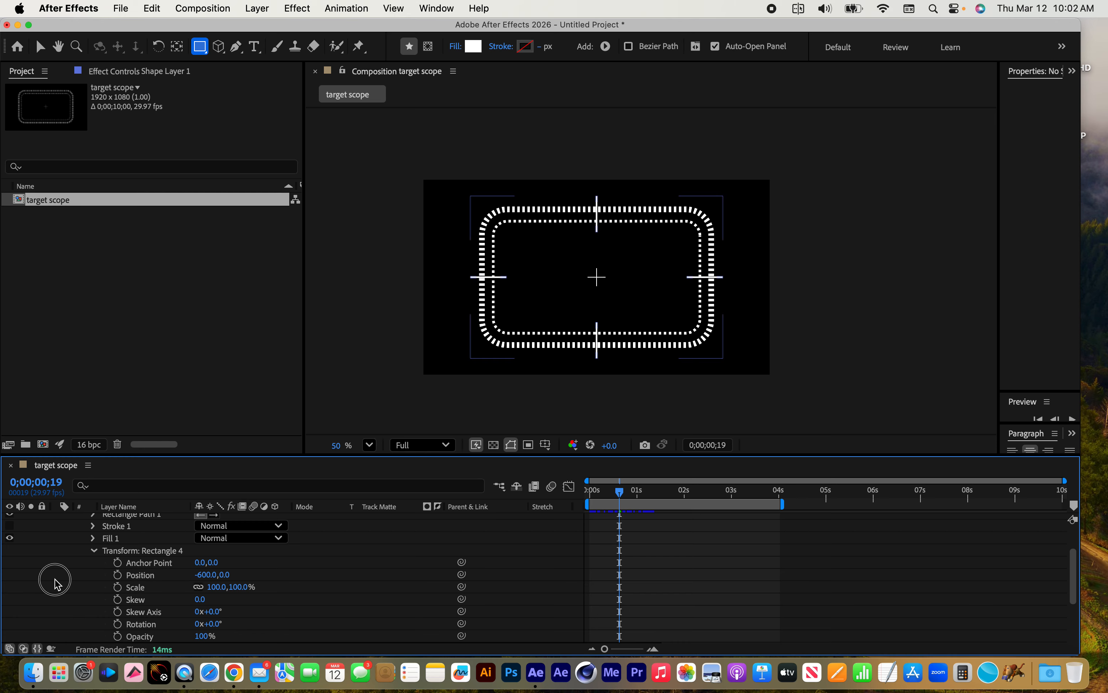
pyautogui.scroll(3, 55, 581)
pyautogui.click(81, 545)
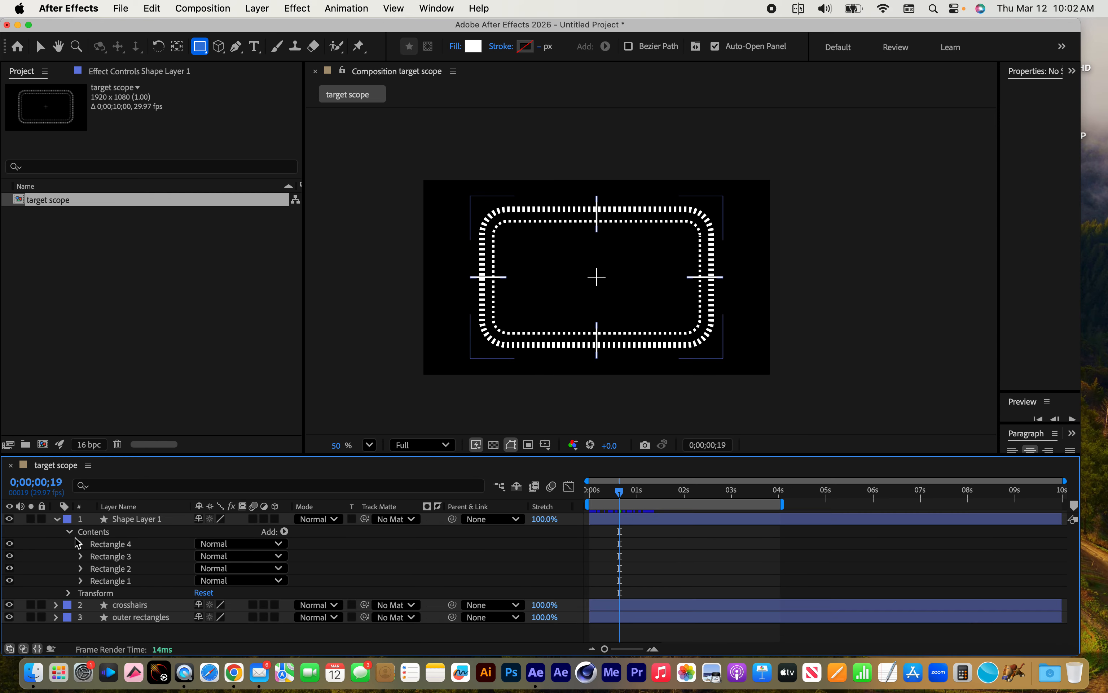
pyautogui.click(70, 532)
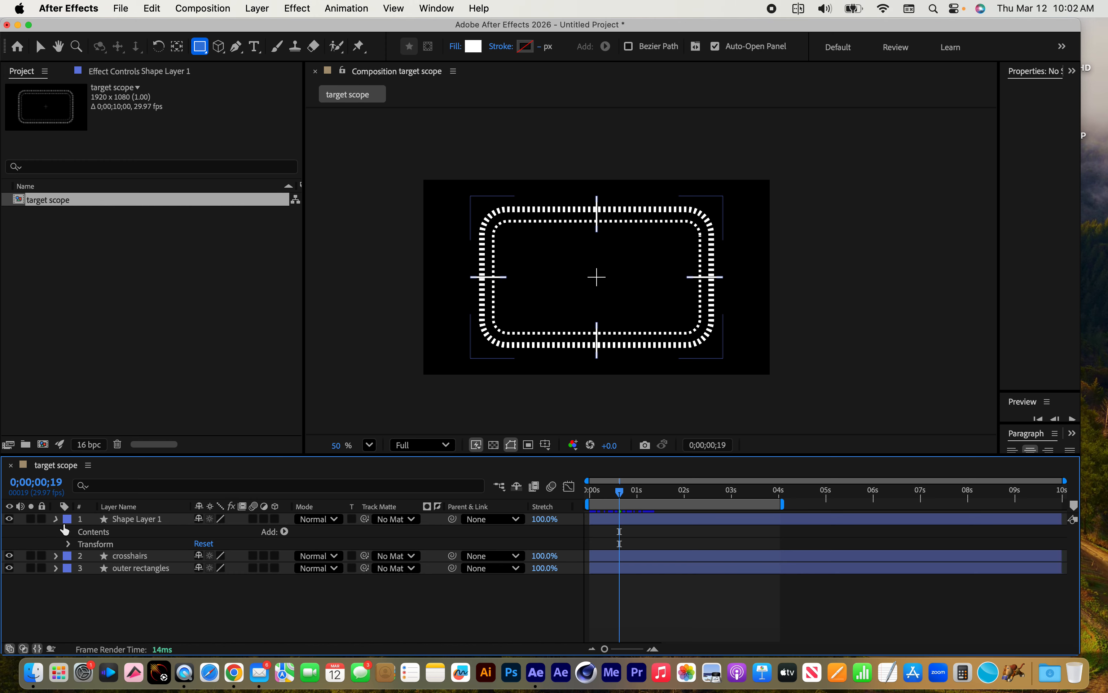
pyautogui.click(56, 519)
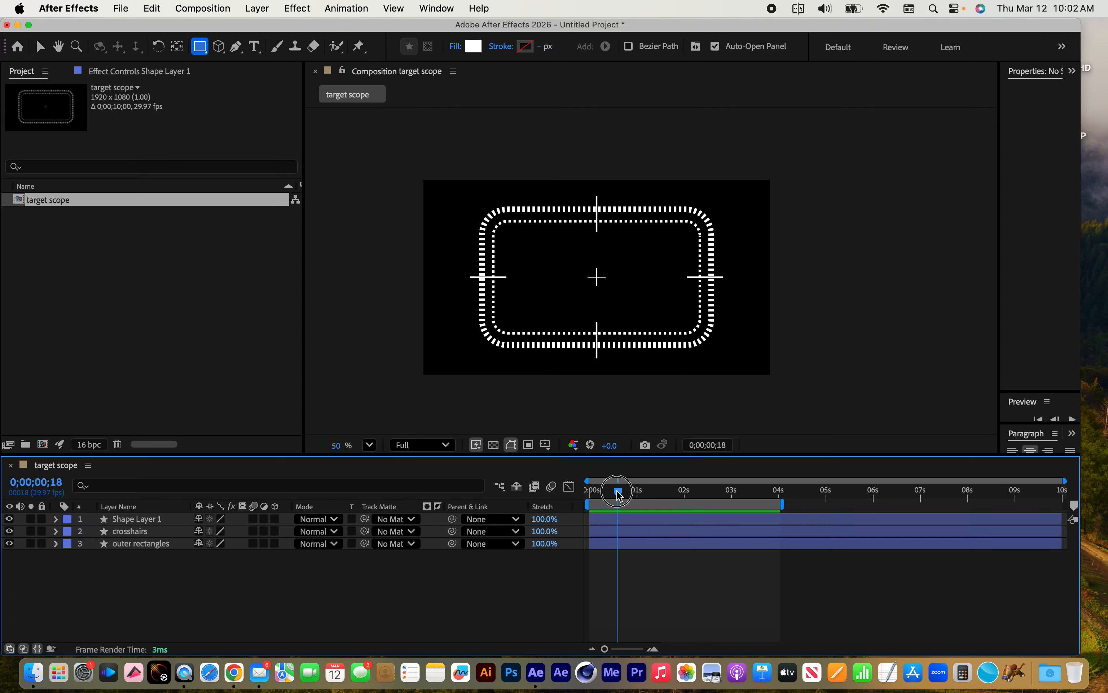
pyautogui.moveTo(619, 492); pyautogui.dragTo(576, 492)
pyautogui.press('space')
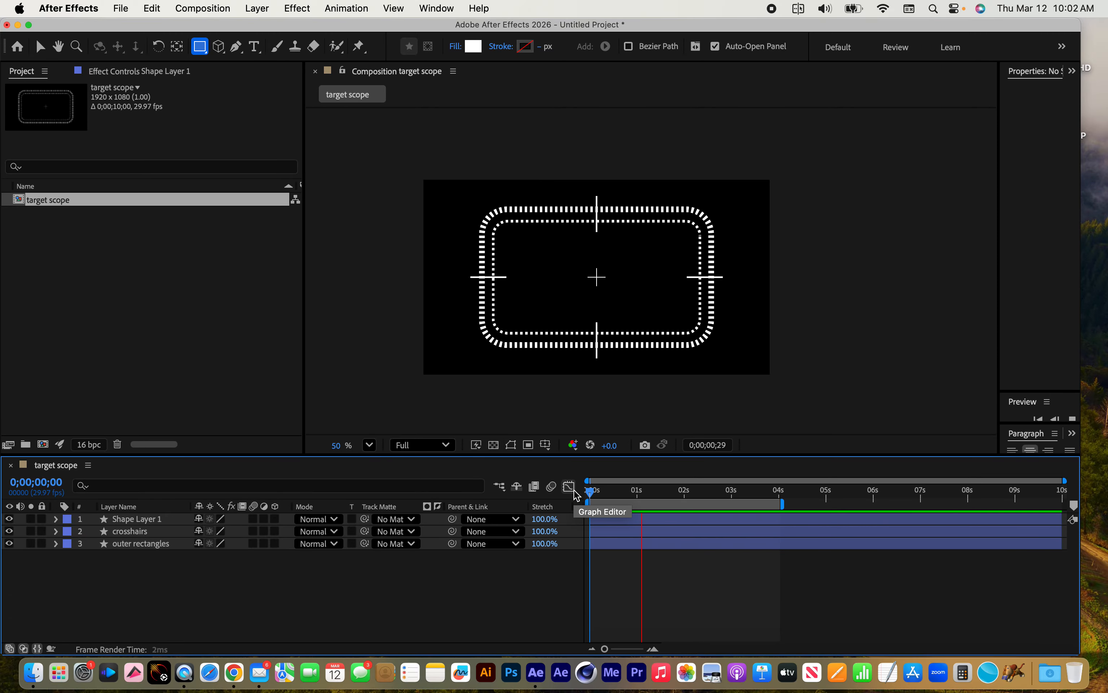
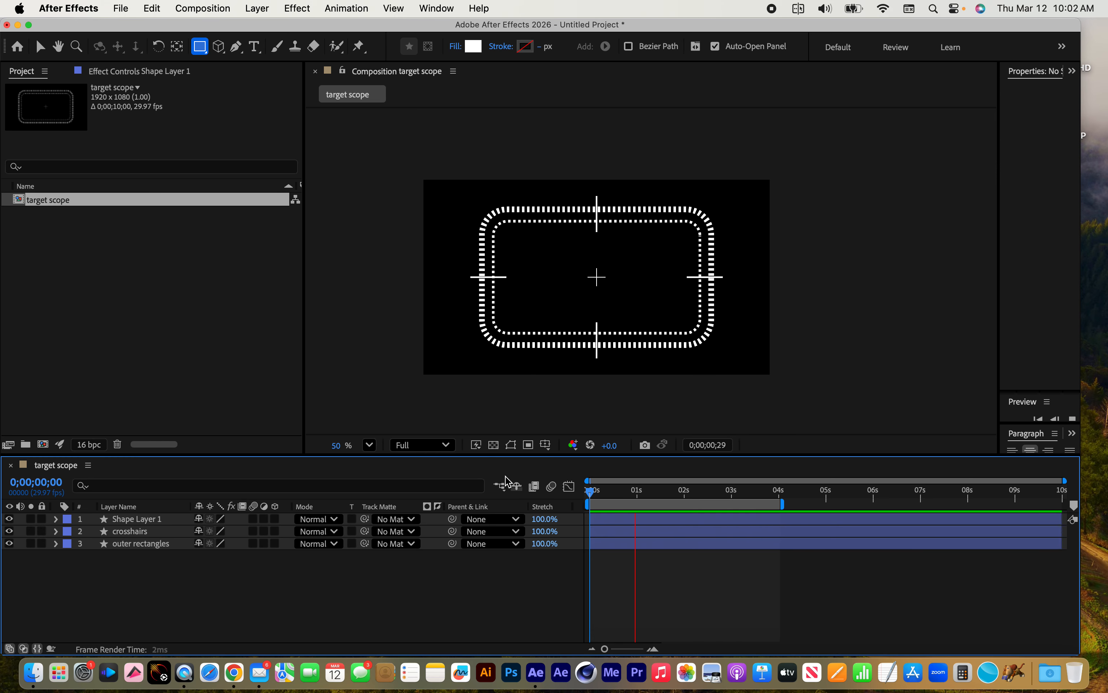
# Stop the preview and draw a small horizontal rectangle in the frame's lower-left corner as a new shape layer
pyautogui.press('space')
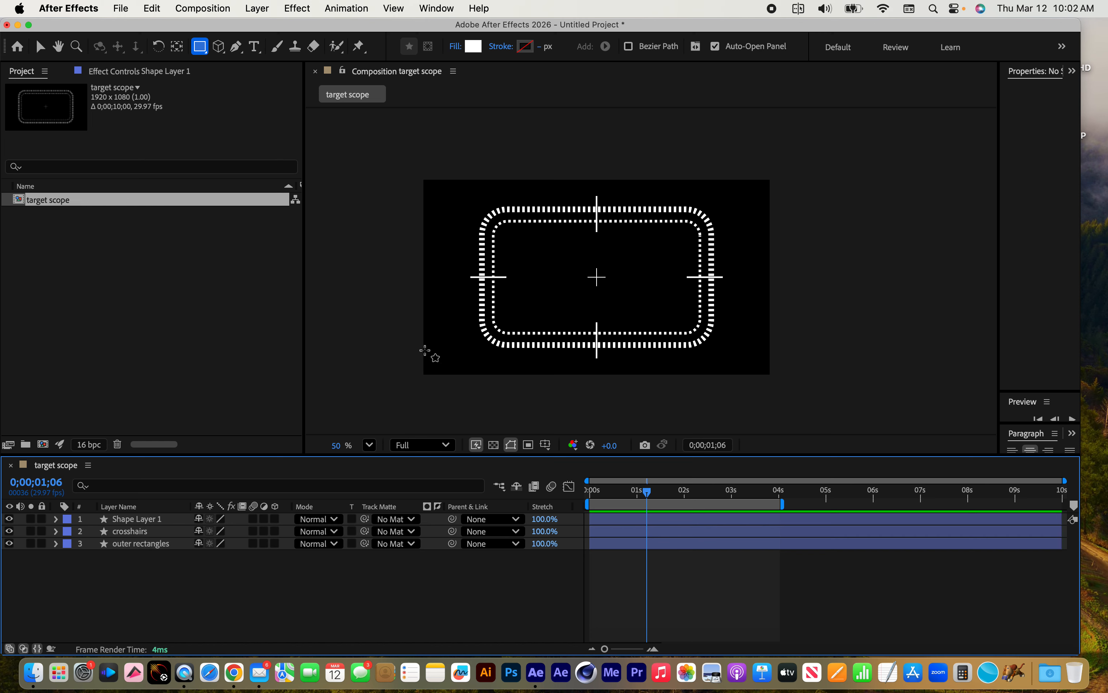
pyautogui.click(200, 47)
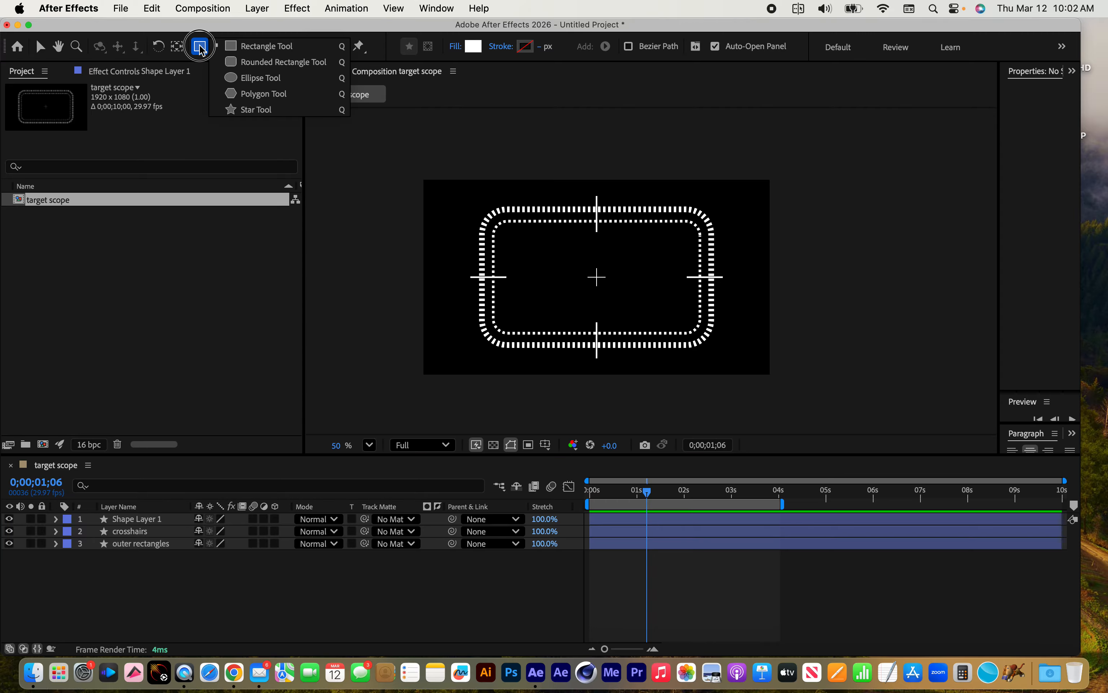
pyautogui.click(264, 46)
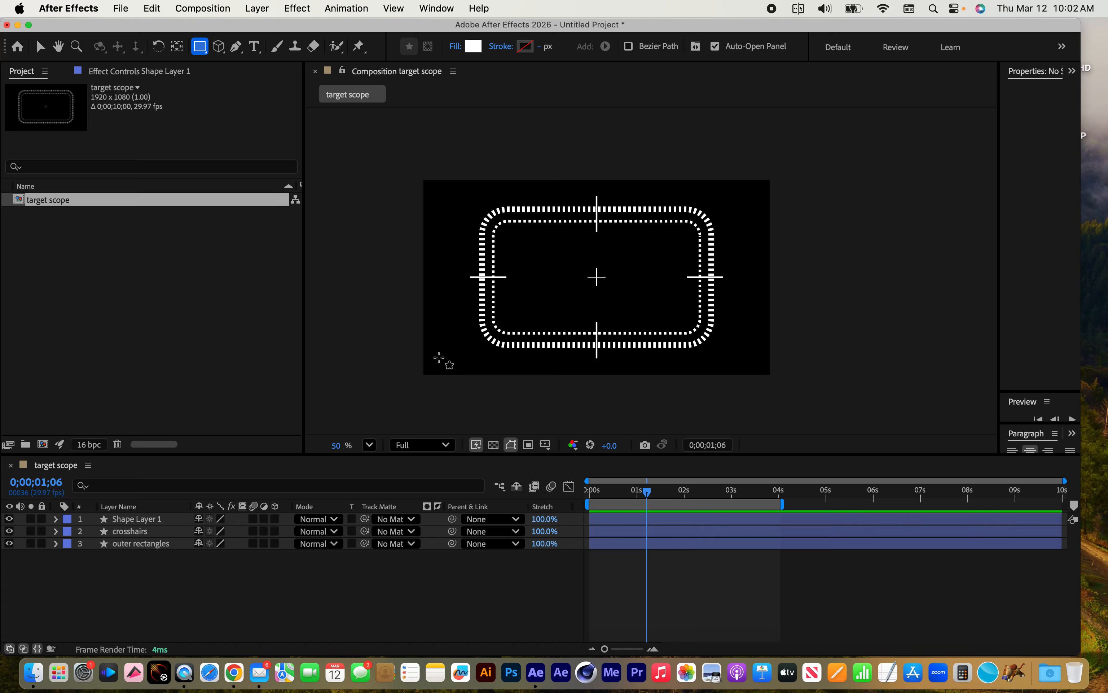
pyautogui.moveTo(433, 353); pyautogui.dragTo(463, 360)
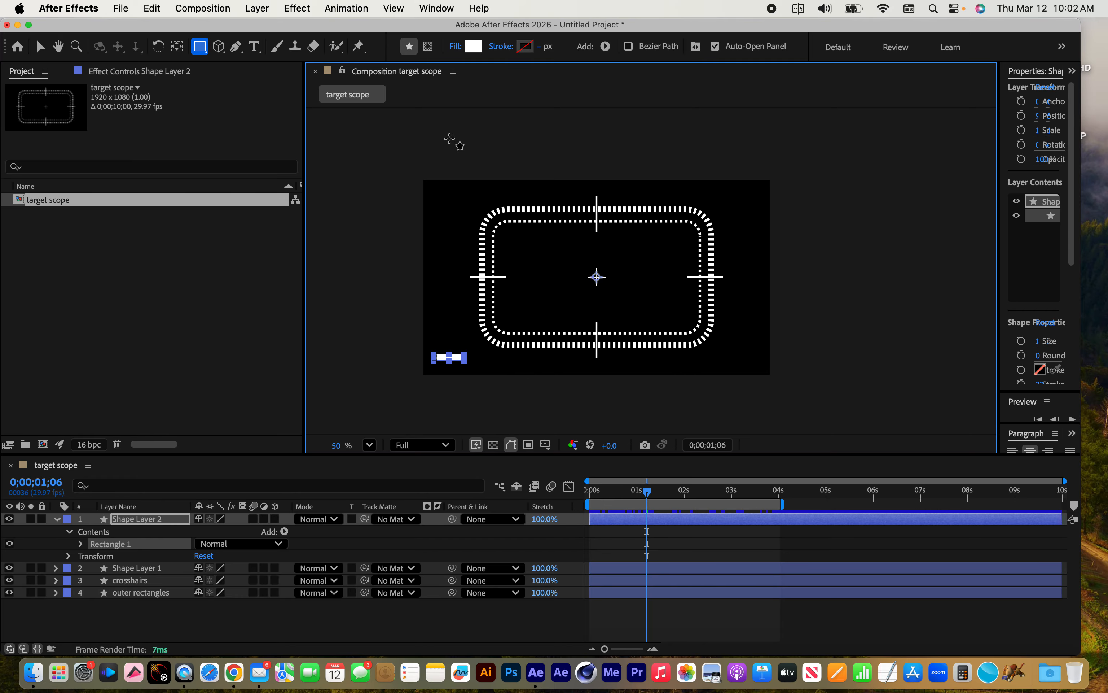
# Set the new rectangle's fill colour to red FF0000
pyautogui.click(473, 46)
pyautogui.moveTo(549, 311); pyautogui.dragTo(572, 245)
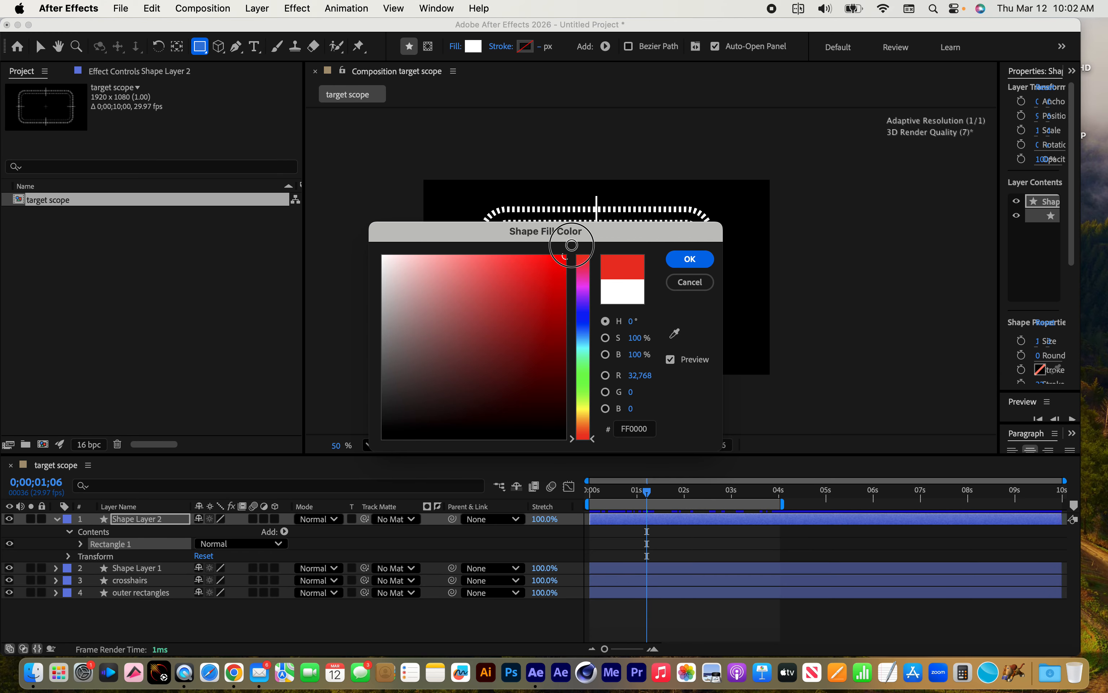
pyautogui.click(689, 258)
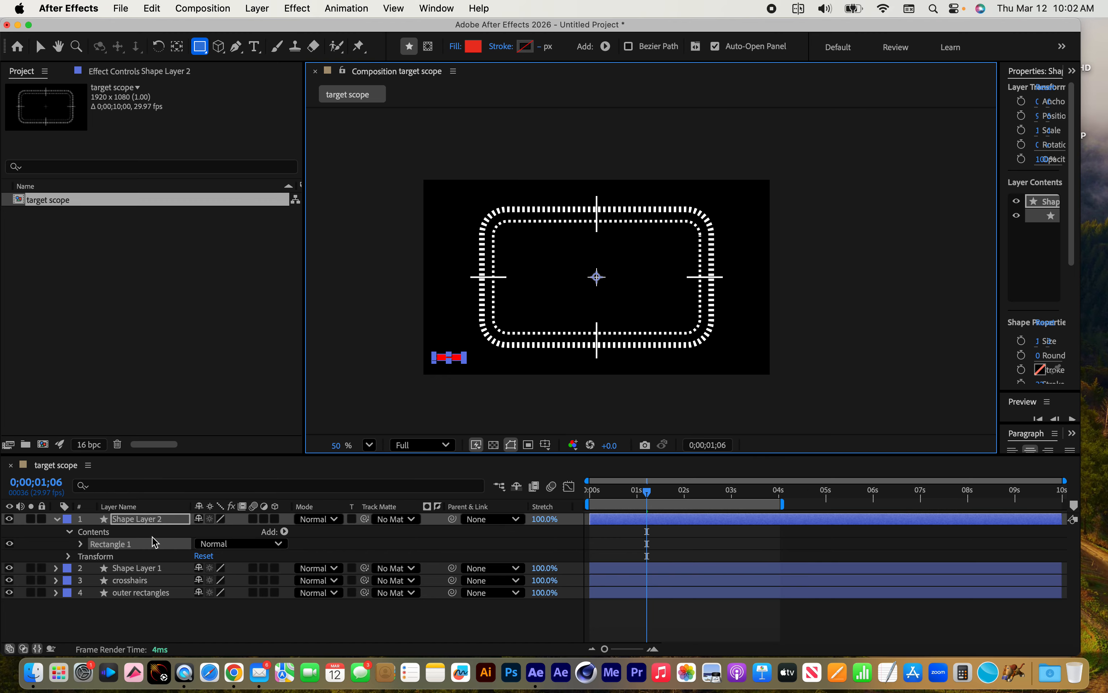
# Add a Repeater to the Contents of the red rectangle's shape layer
pyautogui.click(170, 522)
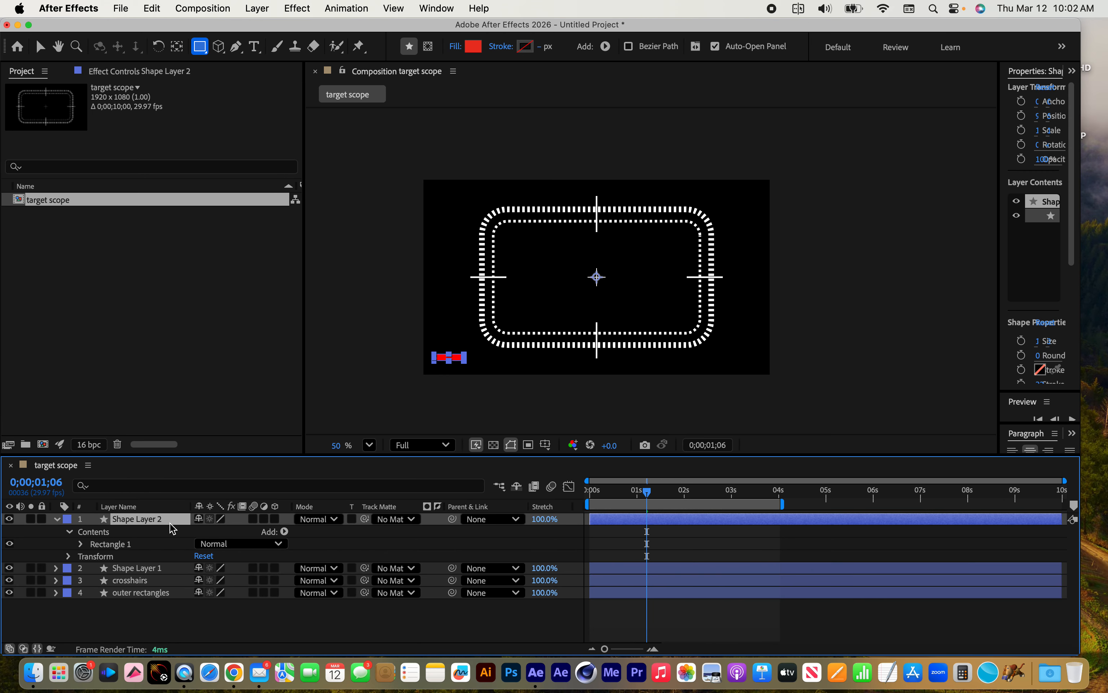
pyautogui.click(98, 533)
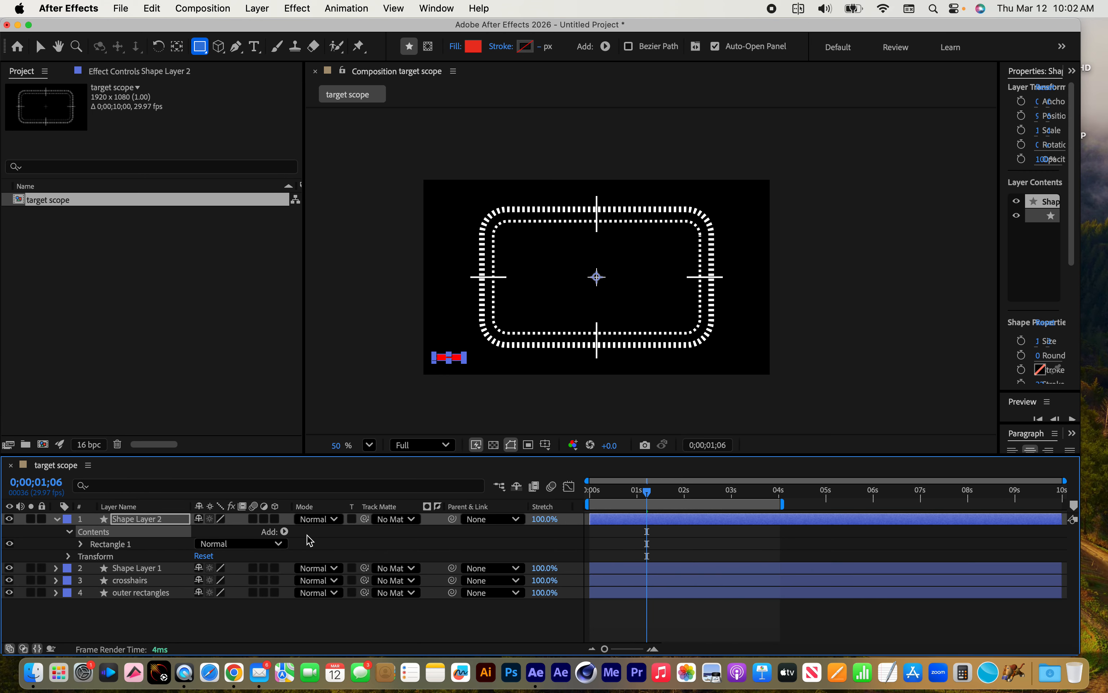
pyautogui.click(285, 532)
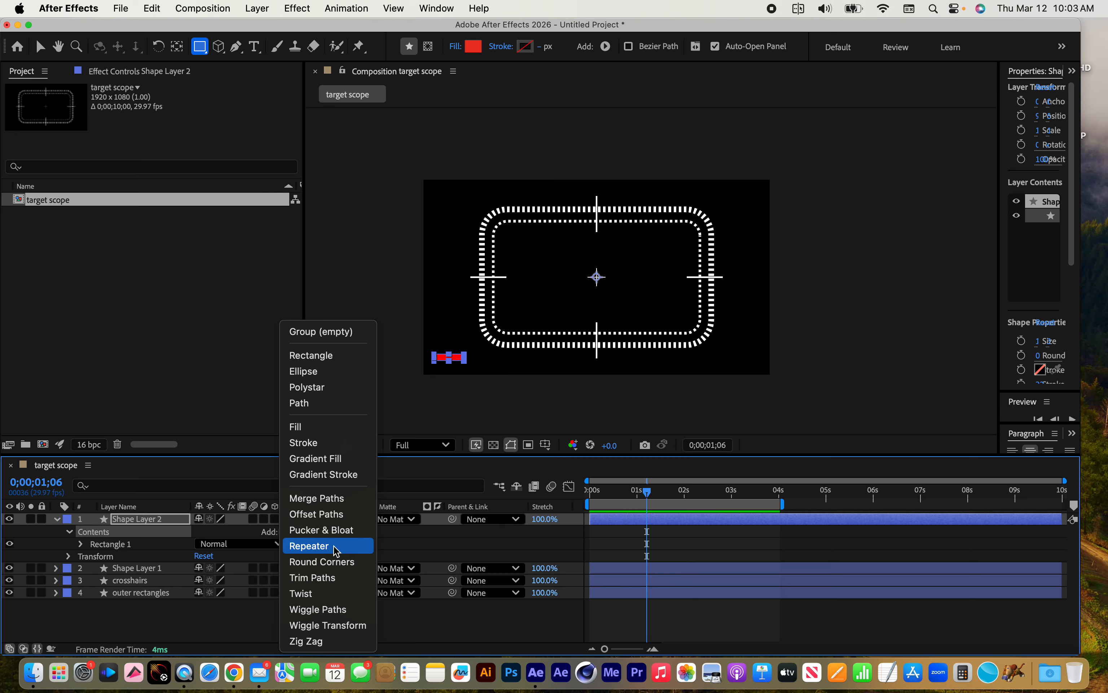
pyautogui.click(333, 546)
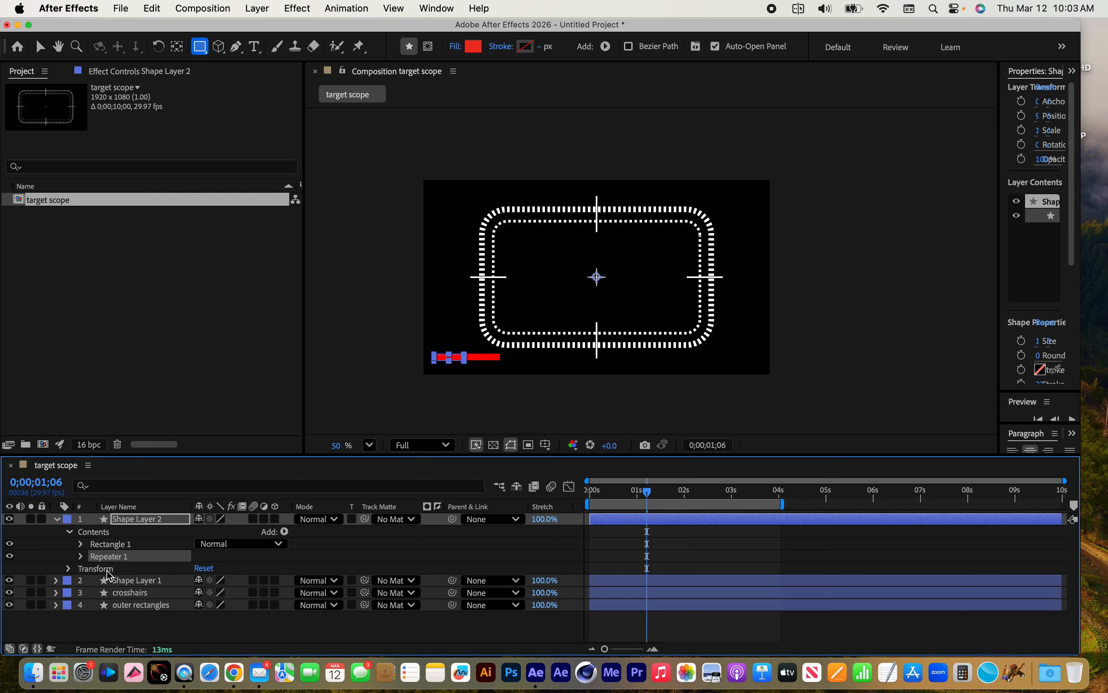
# Expand the repeater's transform properties and set its Position to 0.0, 0.0
pyautogui.click(81, 557)
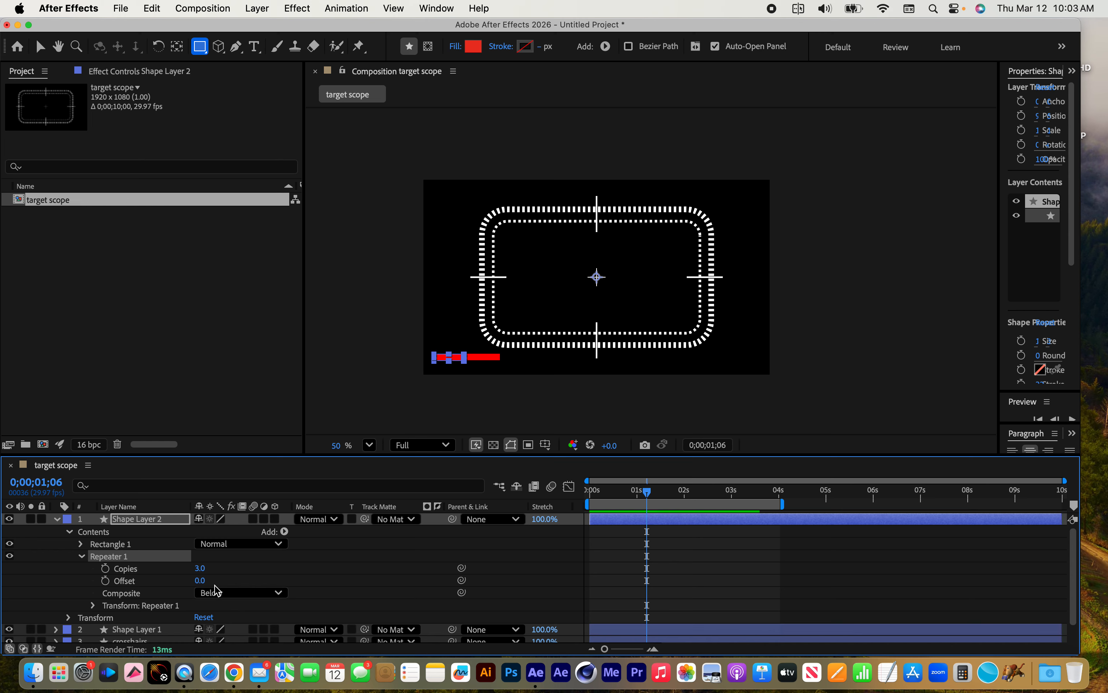
pyautogui.click(93, 605)
pyautogui.scroll(2, 151, 601)
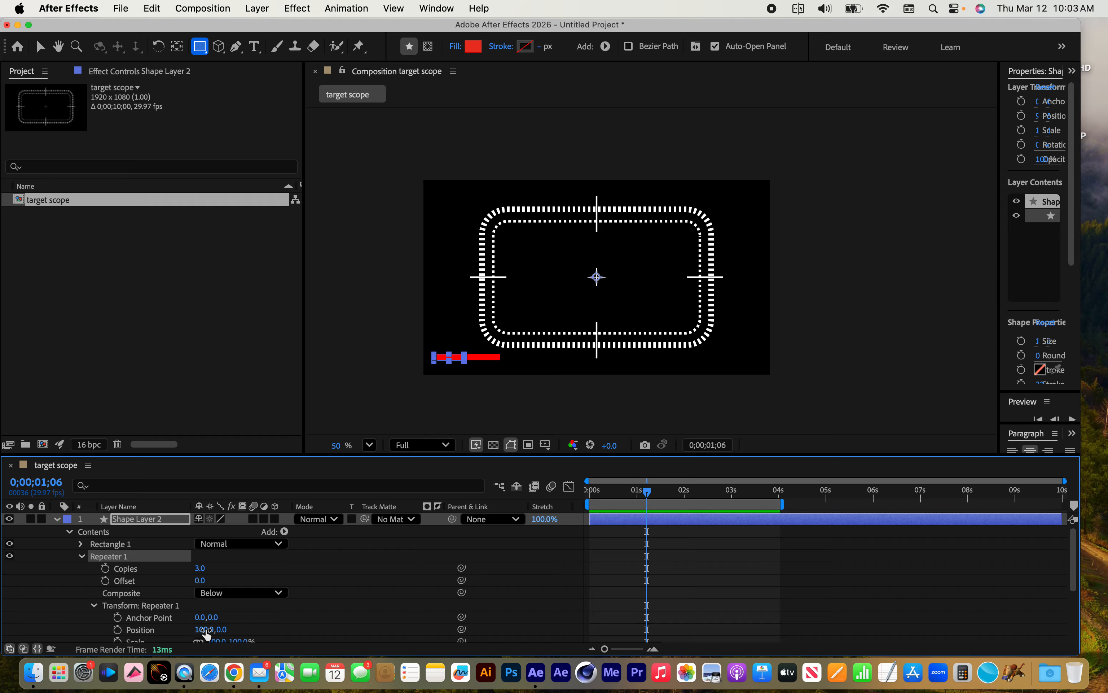
pyautogui.moveTo(204, 629)
pyautogui.mouseDown()
pyautogui.moveTo(627, 634)
pyautogui.moveTo(265, 628)
pyautogui.mouseUp()
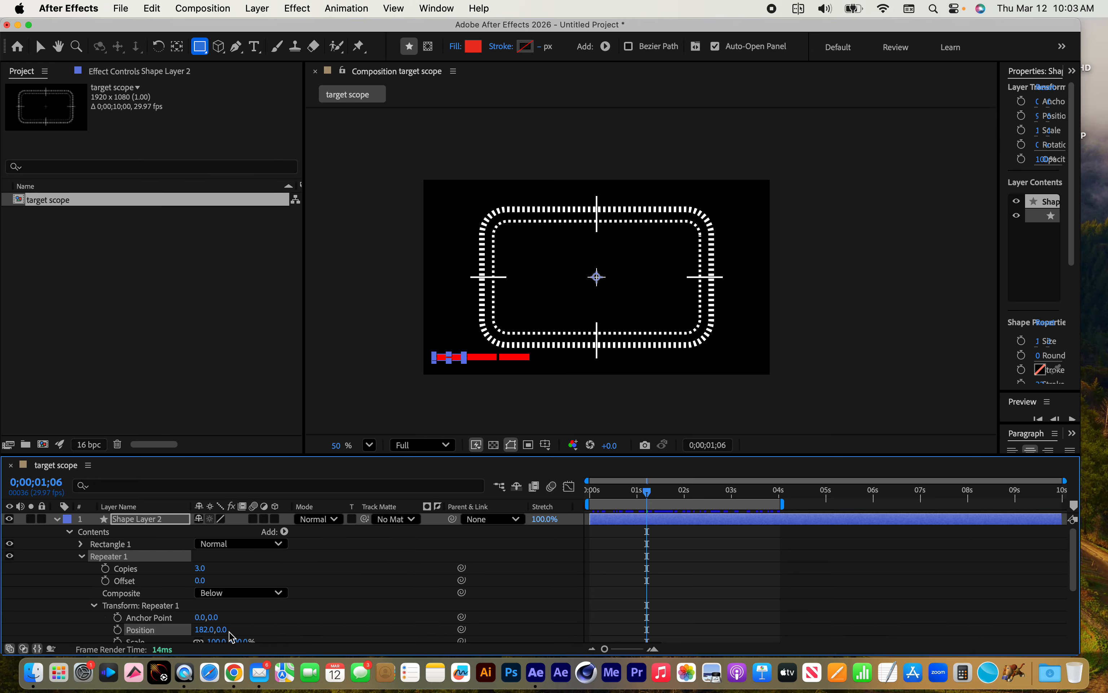
pyautogui.click(207, 629)
pyautogui.write('0')
pyautogui.press('Return')
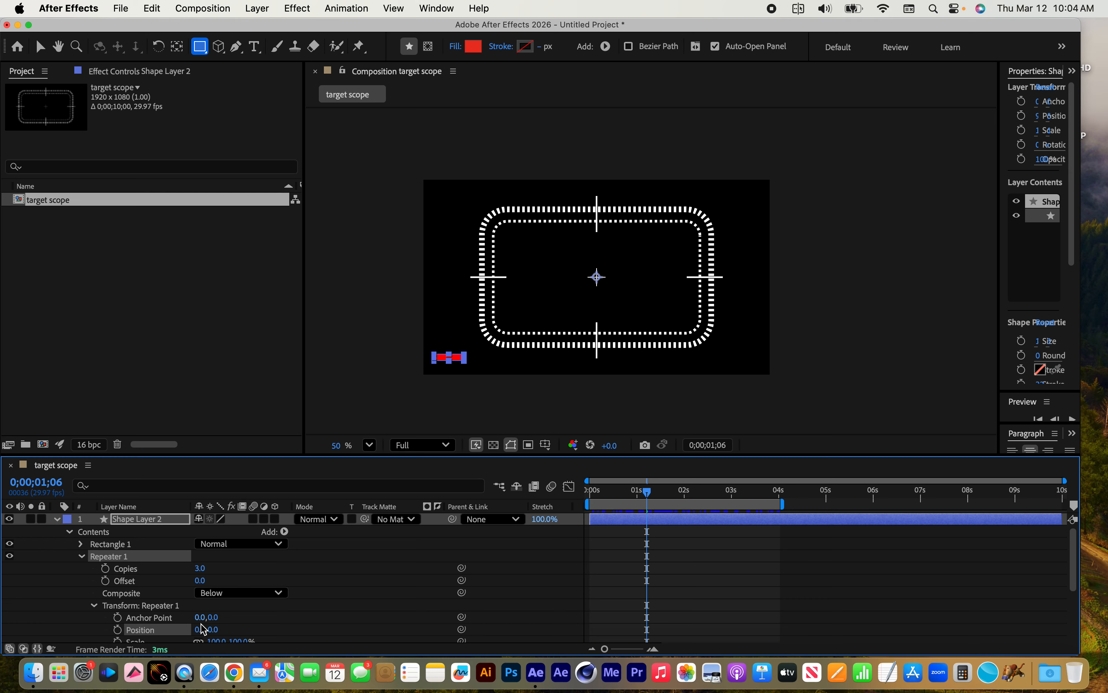
# Try stacking the red bars vertically with repeater Position Y values of 25 and -50
pyautogui.click(223, 629)
pyautogui.write('25')
pyautogui.press('Return')
pyautogui.click(215, 629)
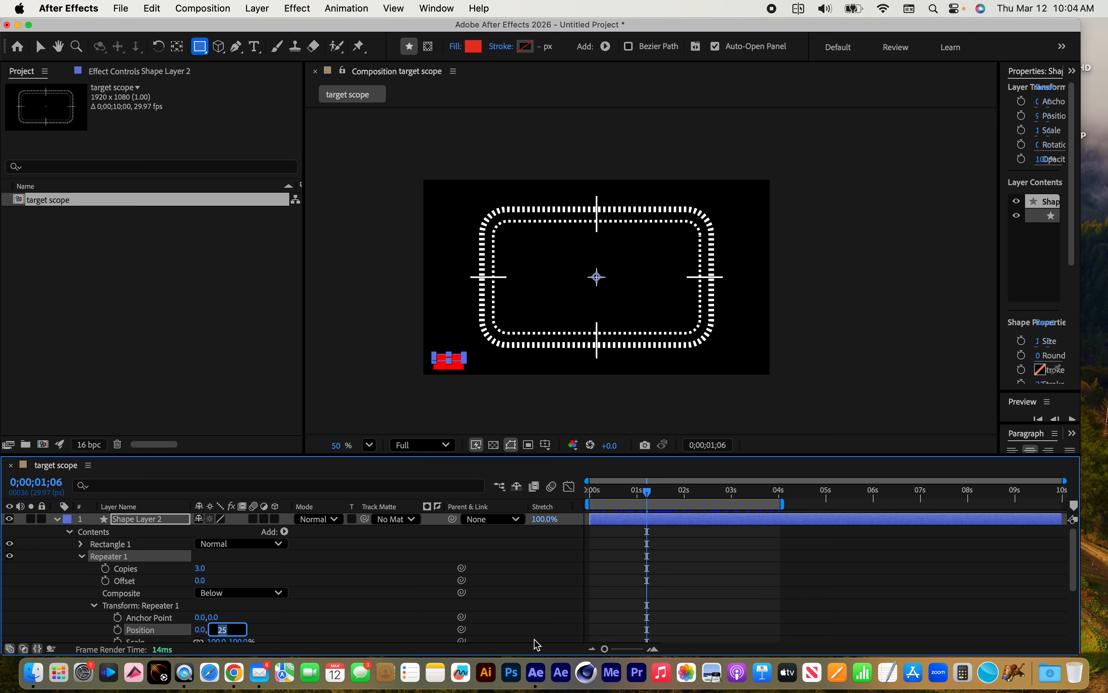
pyautogui.write('-50')
pyautogui.press('Return')
# Space the red bars upward by setting the repeater's transform Position to 0.0, -70.0
pyautogui.scroll(-5, 232, 552)
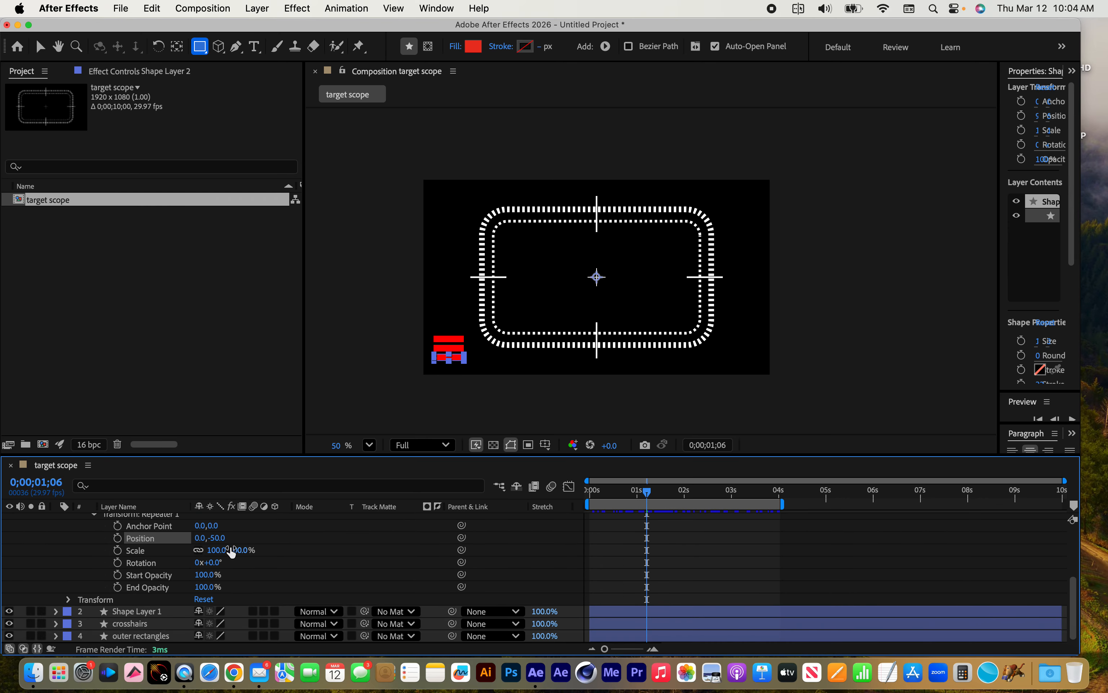
pyautogui.moveTo(215, 537); pyautogui.dragTo(195, 537)
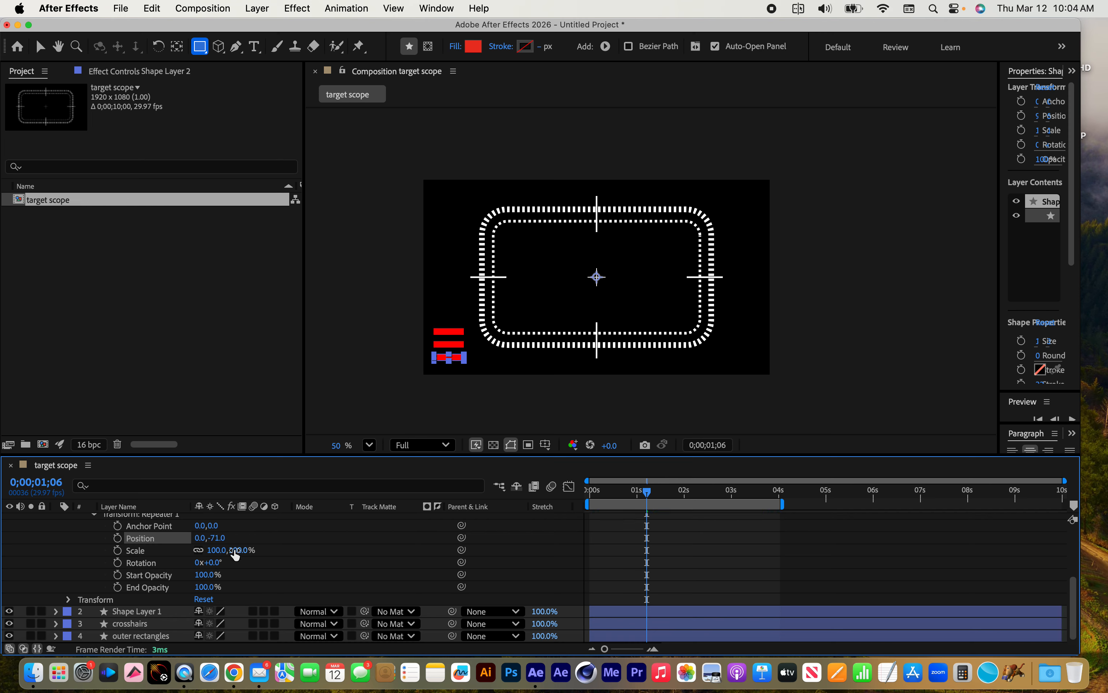
pyautogui.click(218, 539)
pyautogui.write('-70')
pyautogui.press('Return')
# Set the repeater's Copies to 9.0 to build a tall stack of red bars
pyautogui.scroll(5, 180, 545)
pyautogui.click(126, 569)
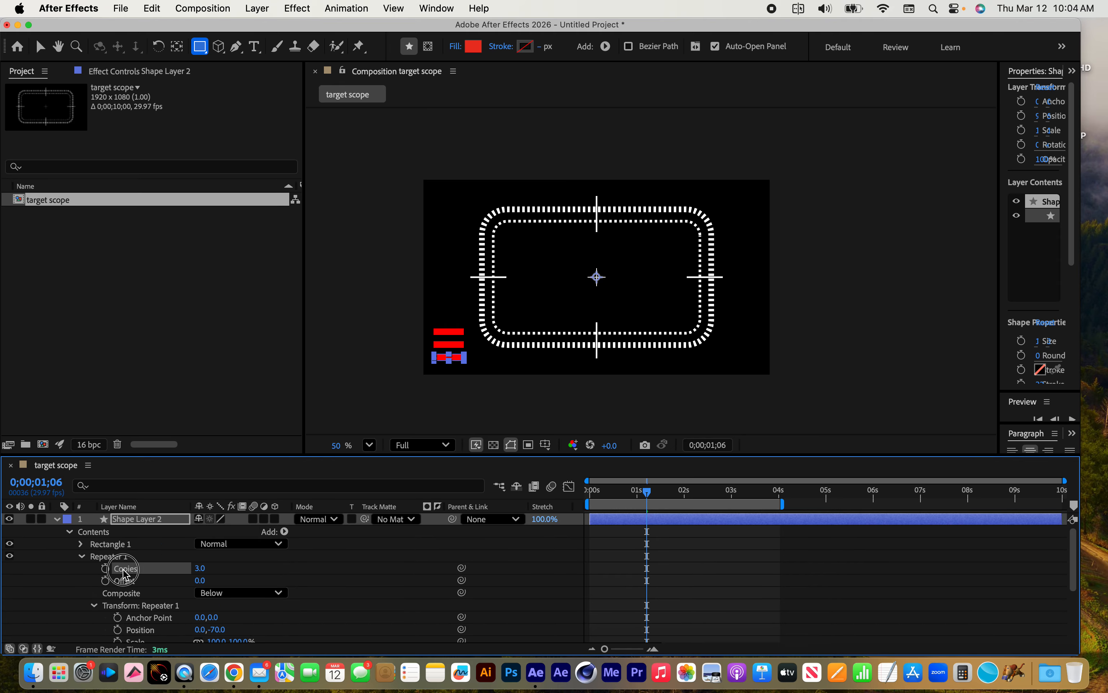
pyautogui.moveTo(202, 572); pyautogui.dragTo(198, 568)
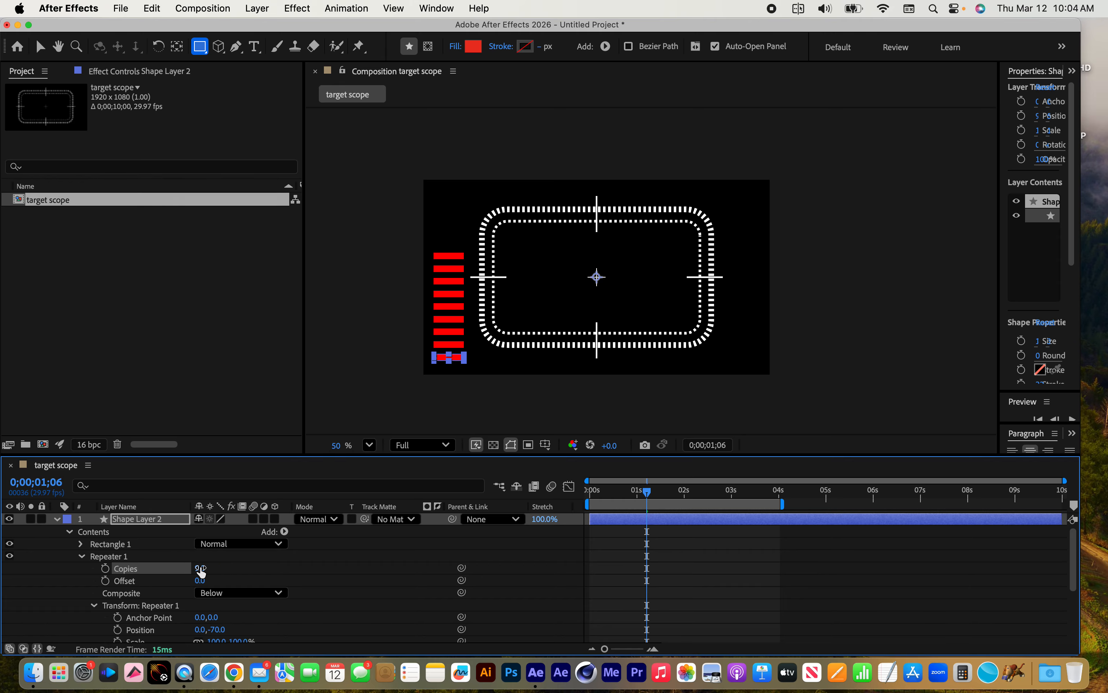
# Fade the stack toward its upper end by setting the repeater's End Opacity to 0.0%, and switch to the Selection tool
pyautogui.scroll(-4, 293, 591)
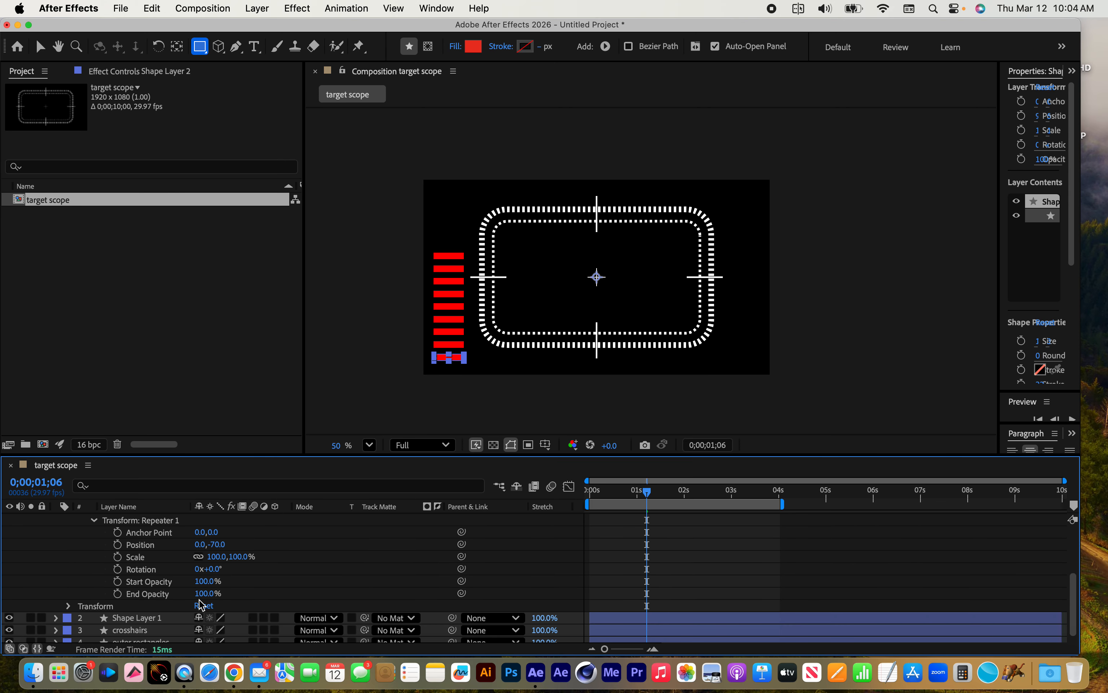
pyautogui.moveTo(208, 593); pyautogui.dragTo(108, 583)
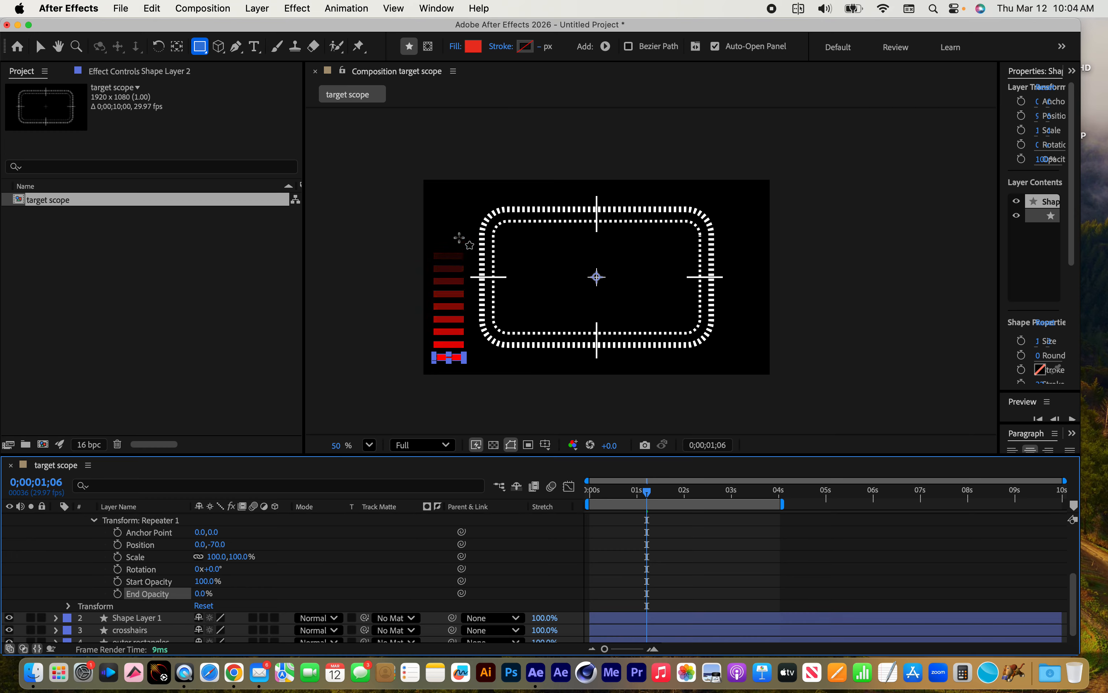
pyautogui.click(39, 45)
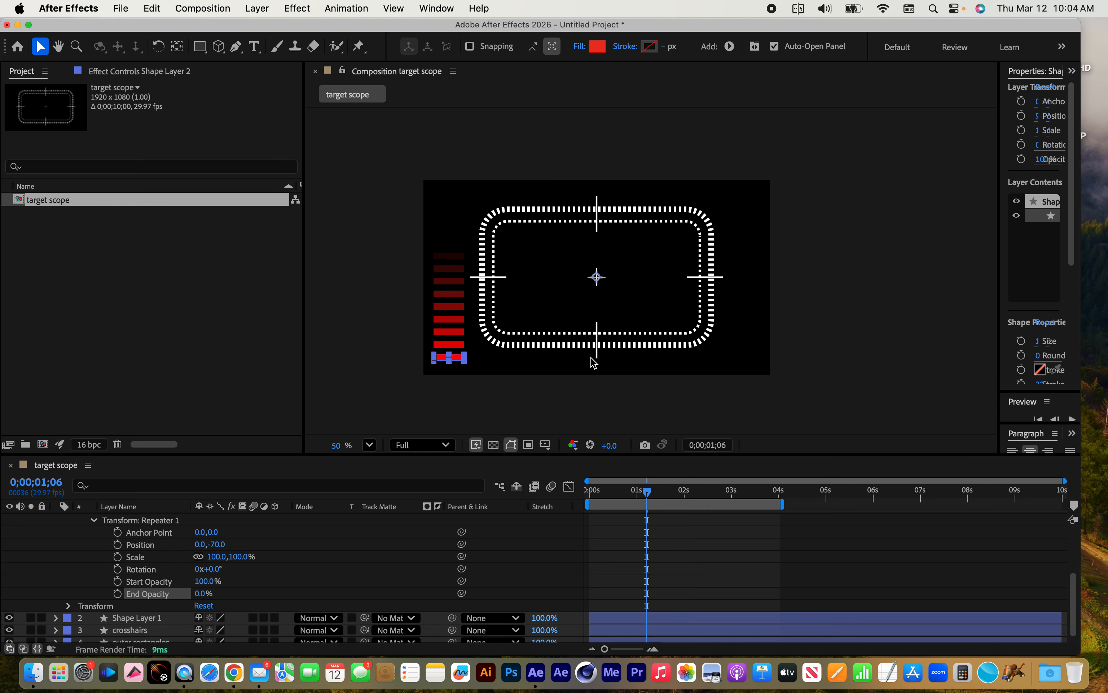
# Keyframe the repeater's Copies at 9.0 on the first frame and 2.0 at 0;00;01;01
pyautogui.moveTo(651, 495); pyautogui.dragTo(590, 492)
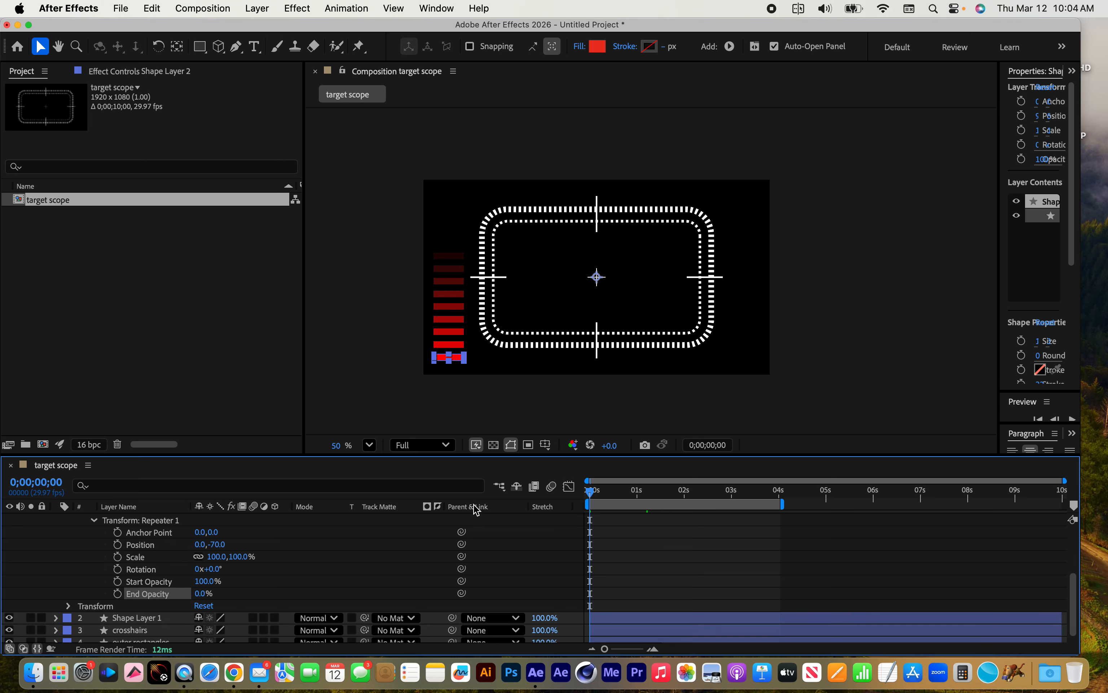
pyautogui.scroll(2, 134, 570)
pyautogui.scroll(2, 135, 570)
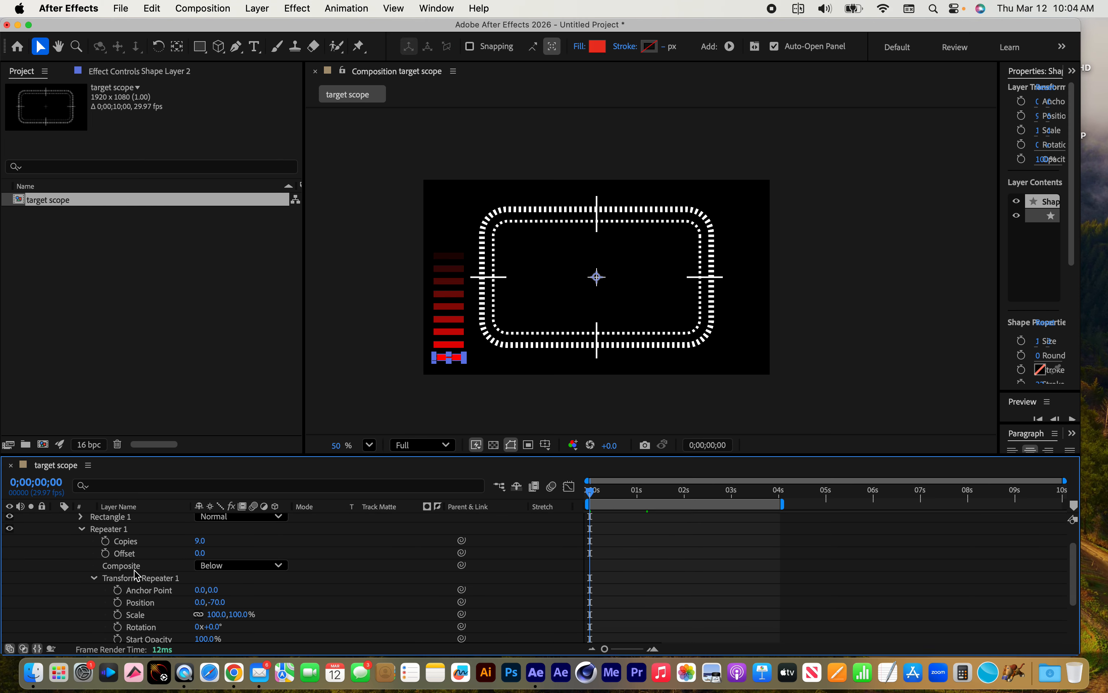
pyautogui.scroll(1, 136, 575)
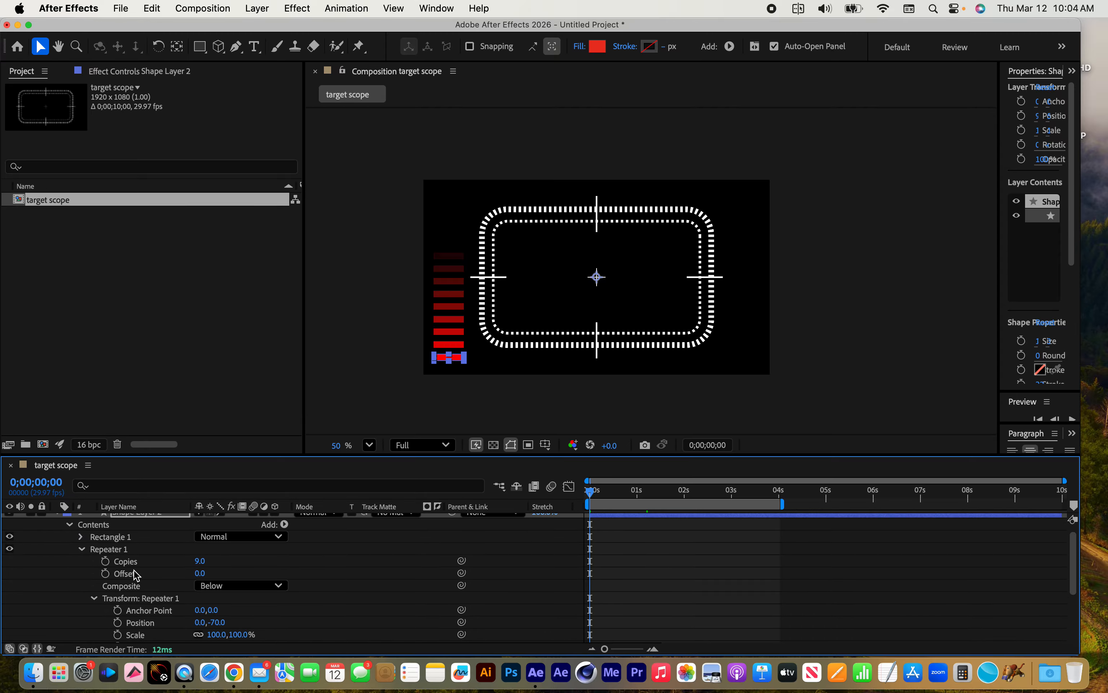
pyautogui.click(105, 560)
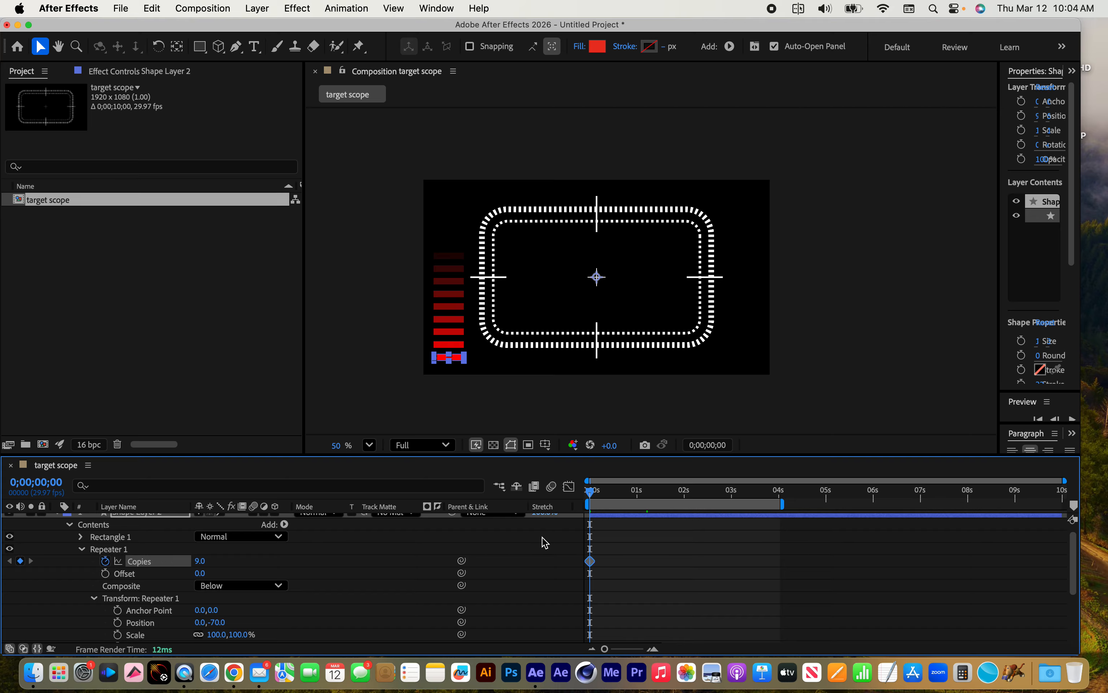
pyautogui.moveTo(605, 499); pyautogui.dragTo(639, 499)
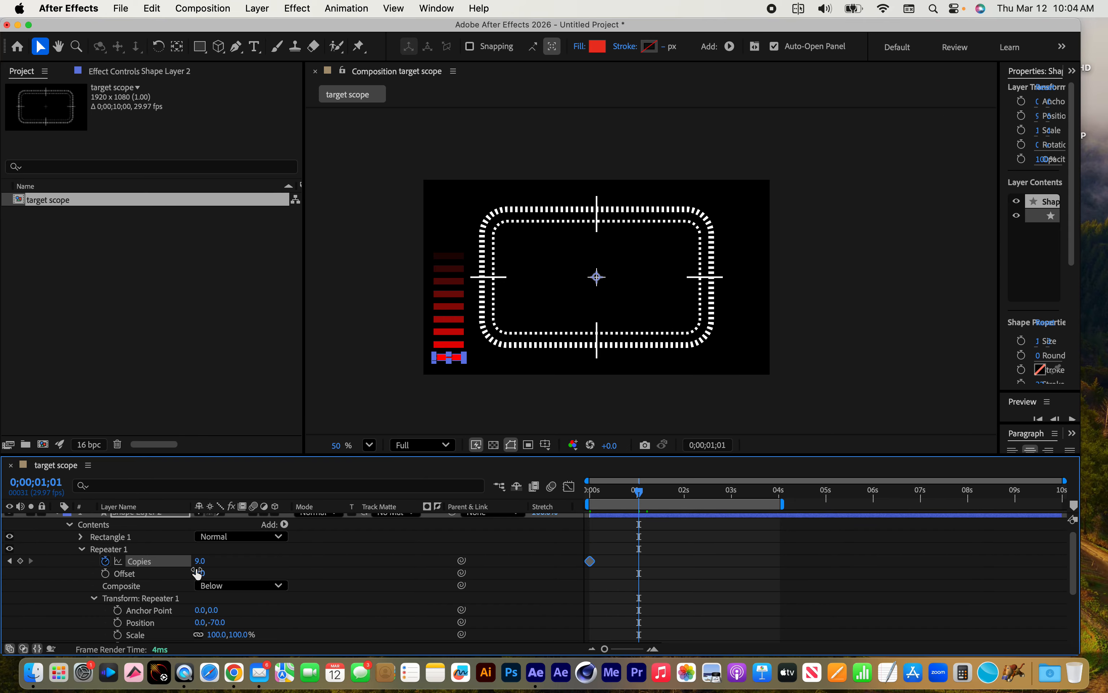
pyautogui.moveTo(200, 568); pyautogui.dragTo(197, 568)
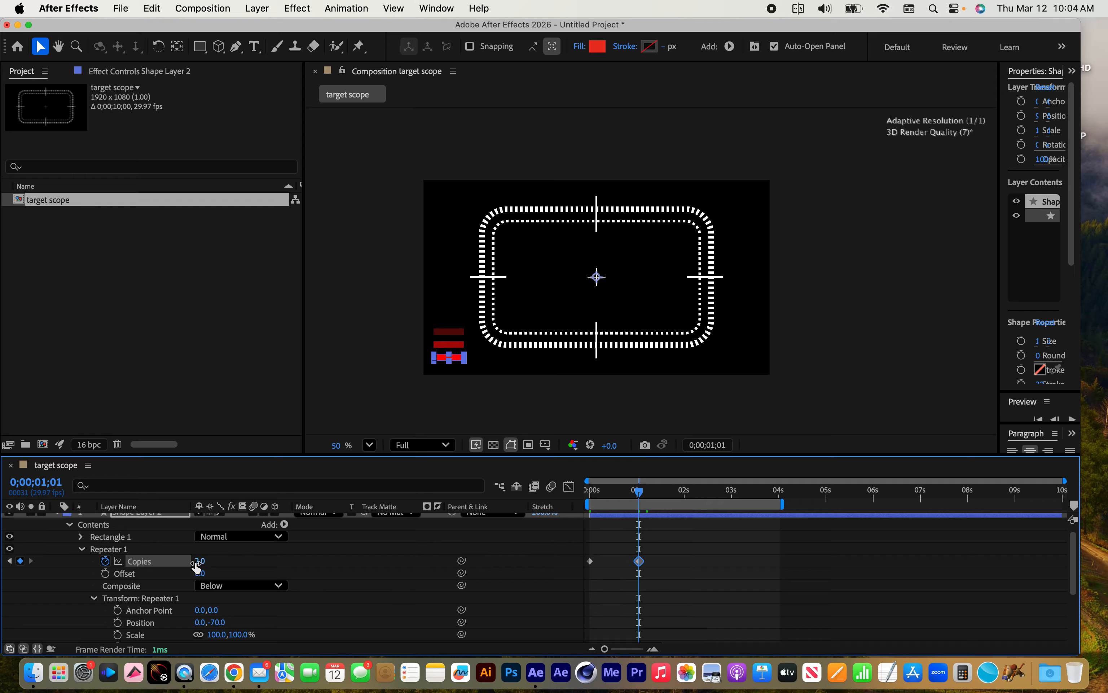
# Keyframe a higher Copies value at 0;00;02;03 and 4.0 at the three-second mark
pyautogui.moveTo(661, 498); pyautogui.dragTo(689, 499)
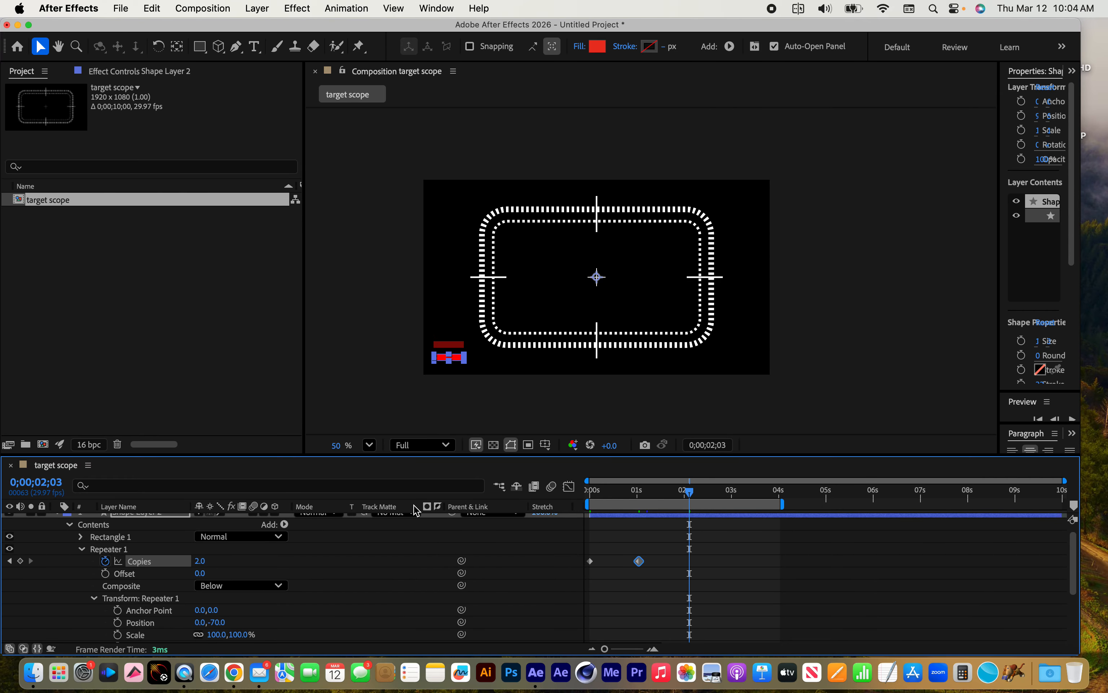
pyautogui.moveTo(202, 565); pyautogui.dragTo(270, 569)
pyautogui.click(733, 501)
# Copy the first Copies keyframe and paste it at 0;00;04;00 so the bar animation loops
pyautogui.click(778, 491)
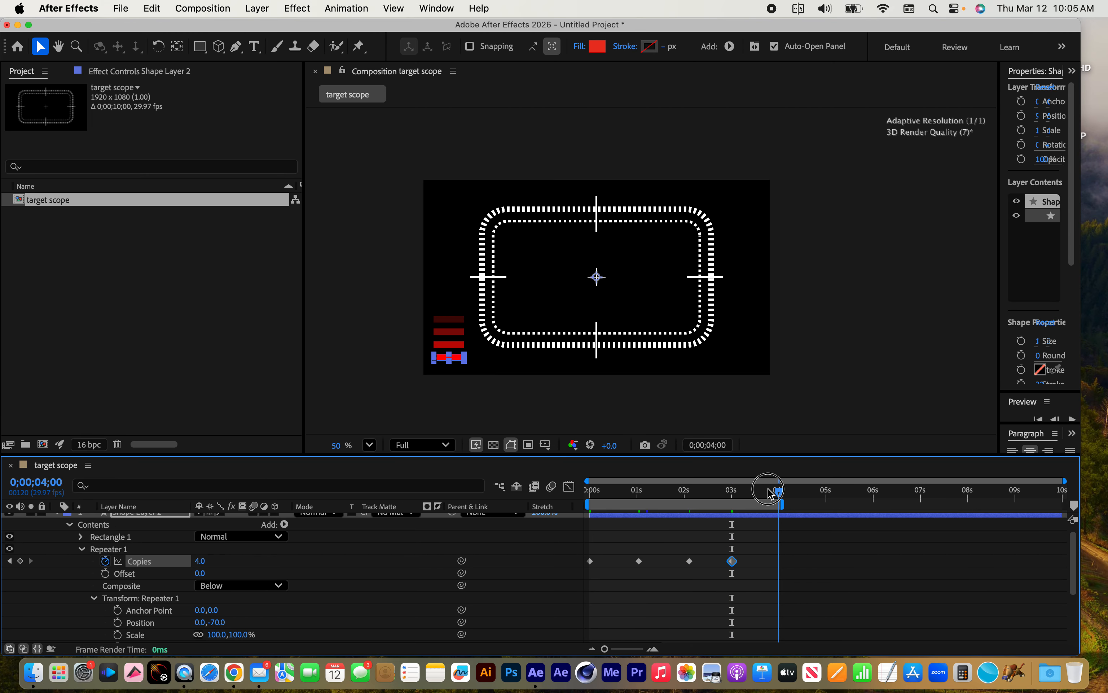
pyautogui.click(590, 561)
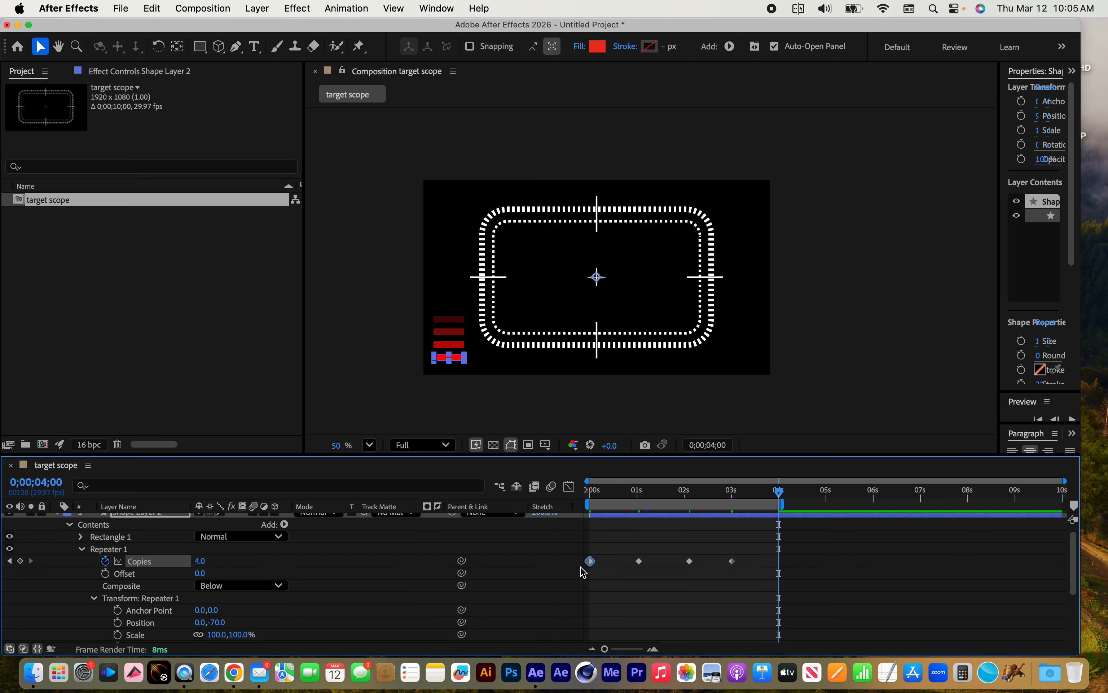
pyautogui.press('super+v')
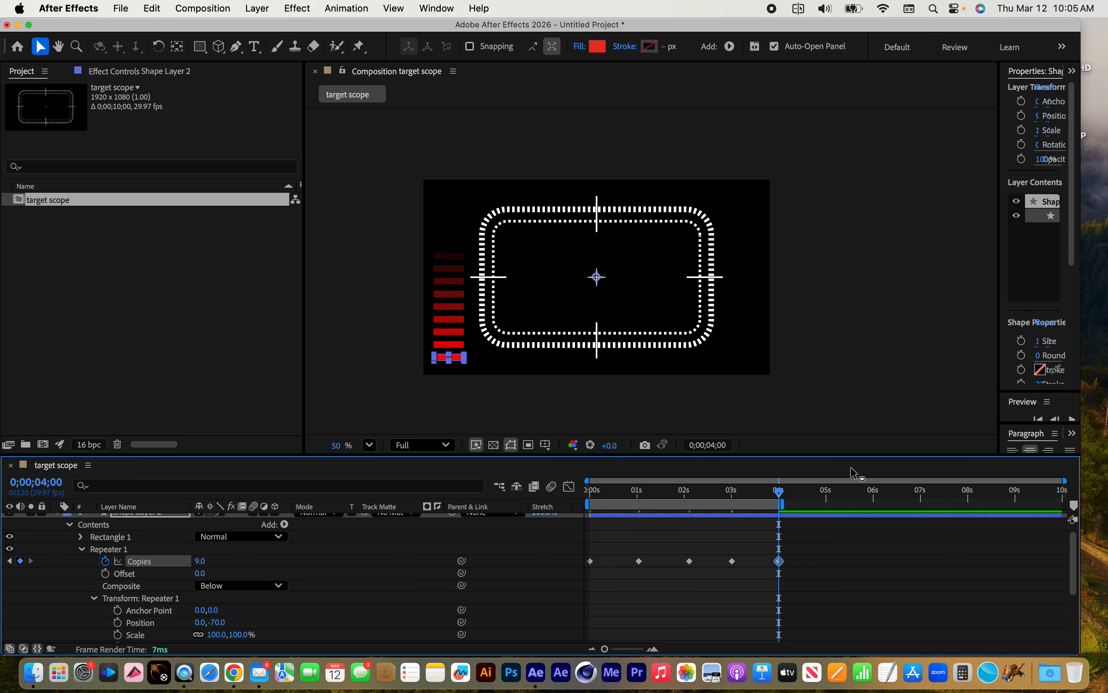
# Preview the red bar animation, stop playback and collapse the bars' shape layer
pyautogui.press('space')
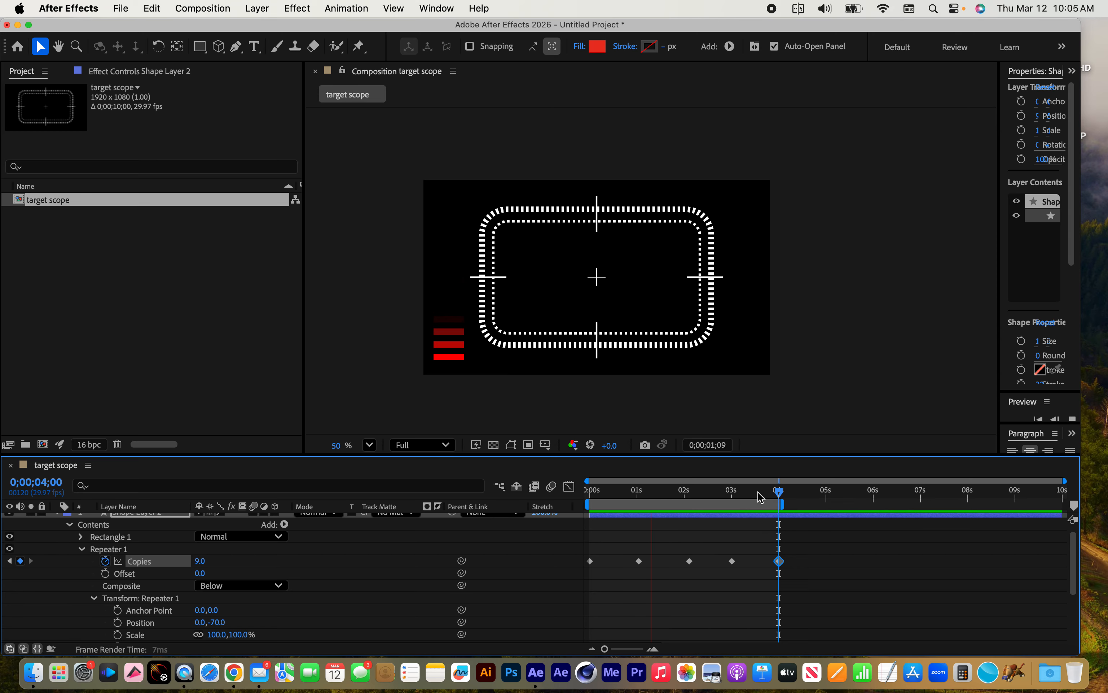
pyautogui.press('space')
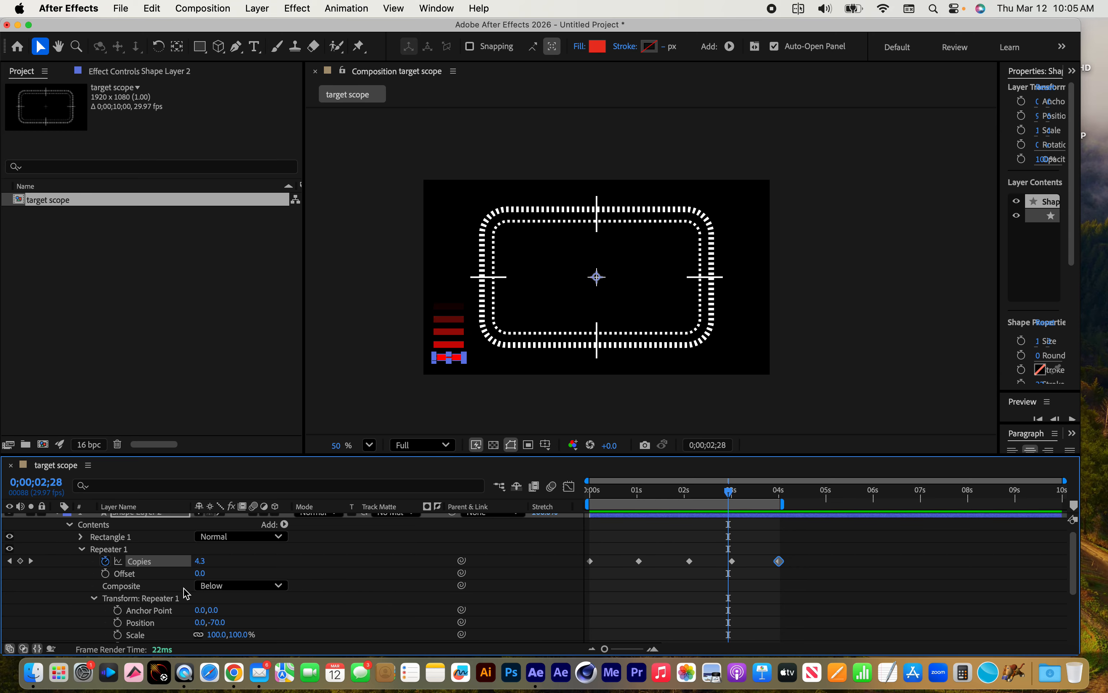
pyautogui.scroll(1, 185, 593)
pyautogui.click(57, 519)
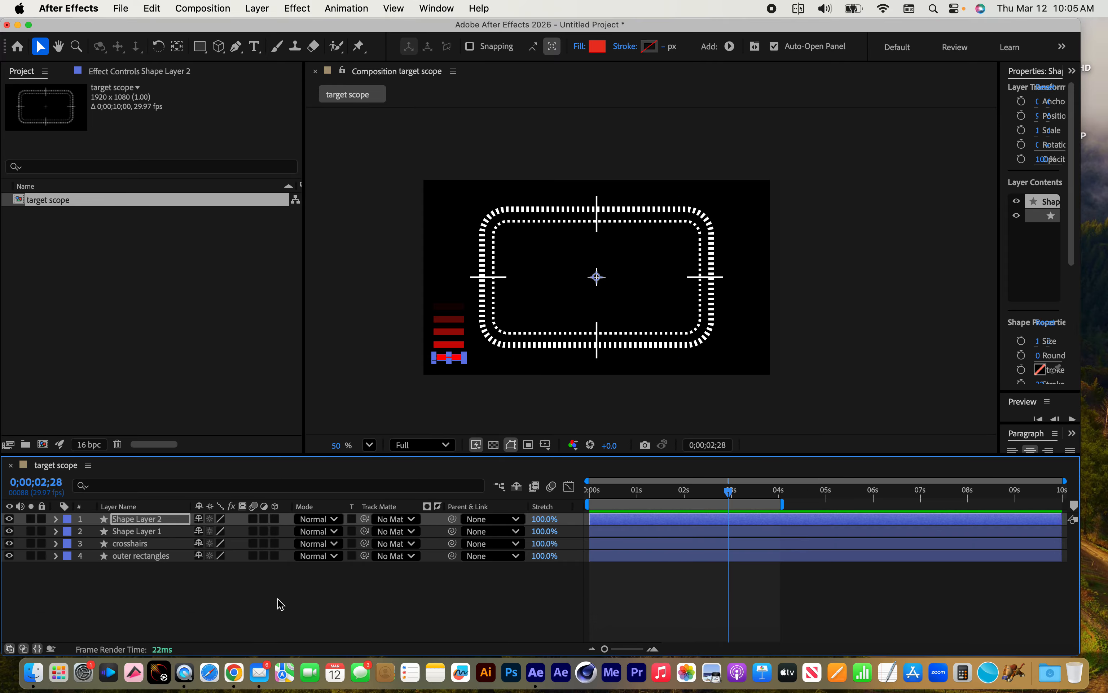
# Rename the shape layer holding the white edge bars as "cross hatches"
pyautogui.click(168, 599)
pyautogui.click(136, 533)
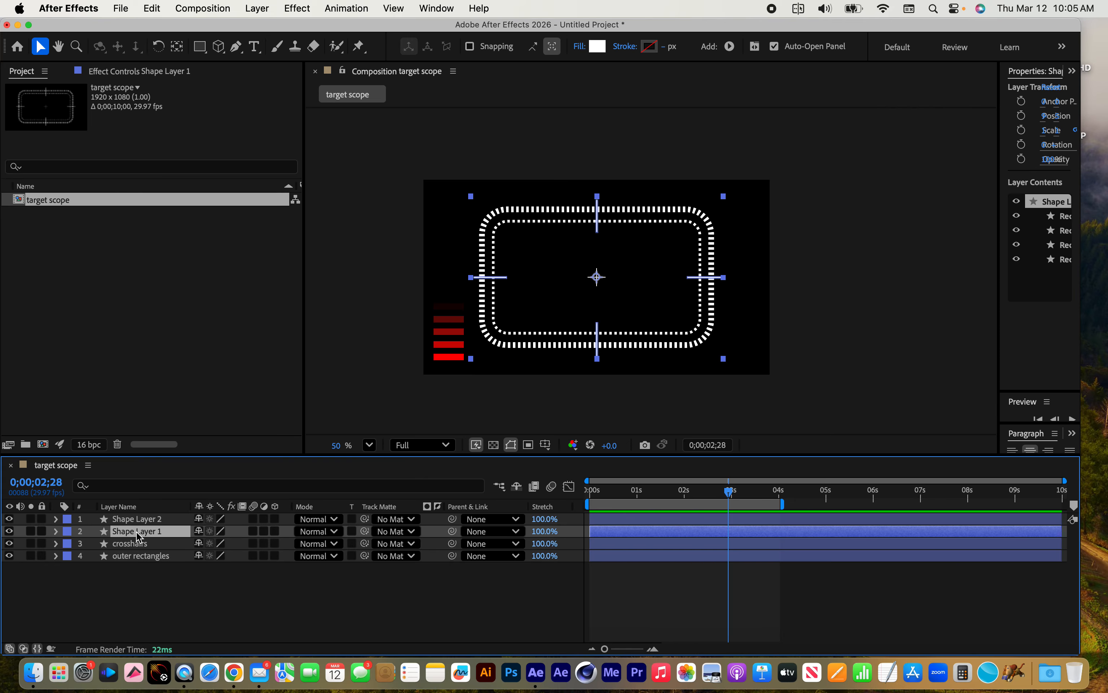
pyautogui.press('Return')
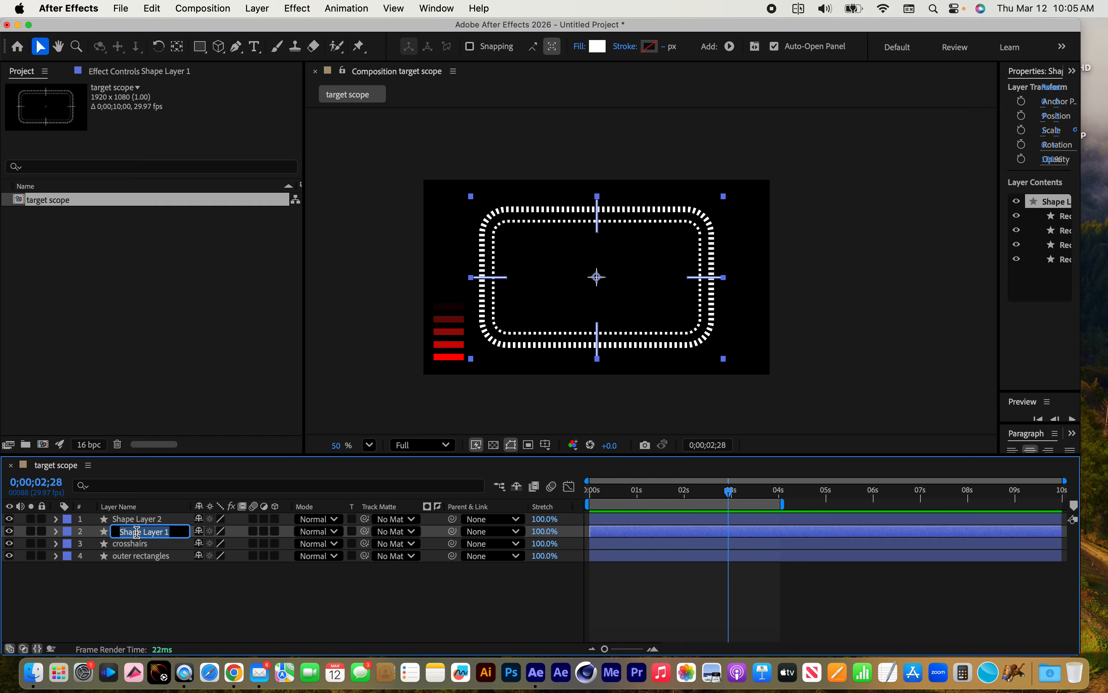
pyautogui.write('cross hatches')
pyautogui.press('Return')
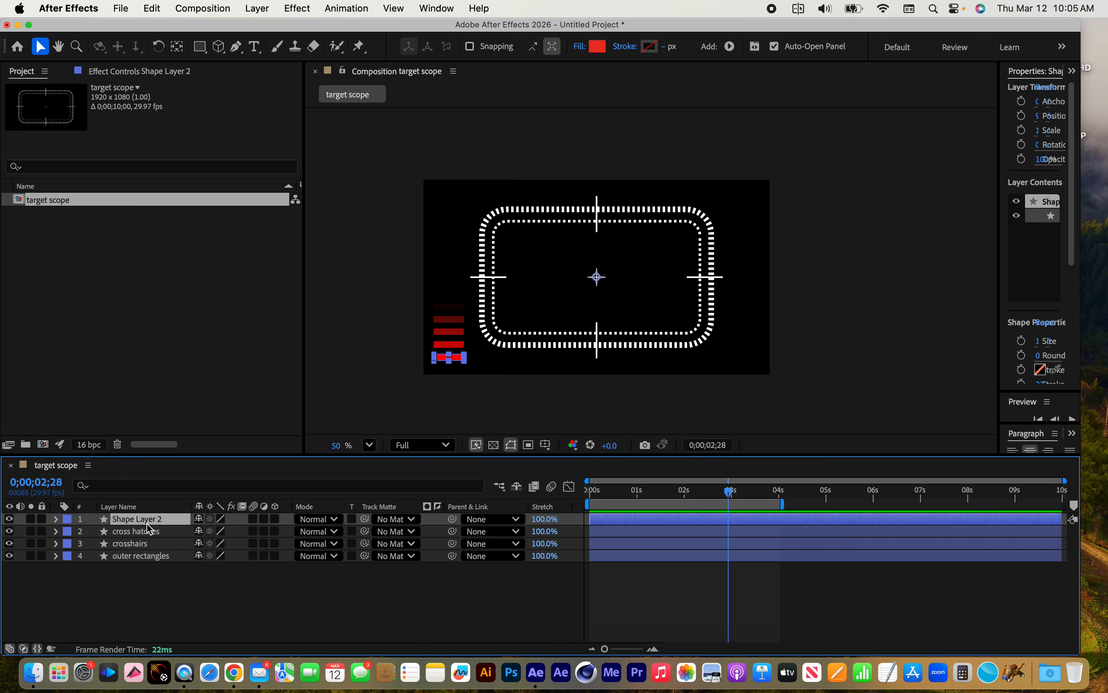
# Rename the red bars' shape layer as "red meter" and deselect all layers
pyautogui.press('super+Up')
pyautogui.press('Return')
pyautogui.write('red meter')
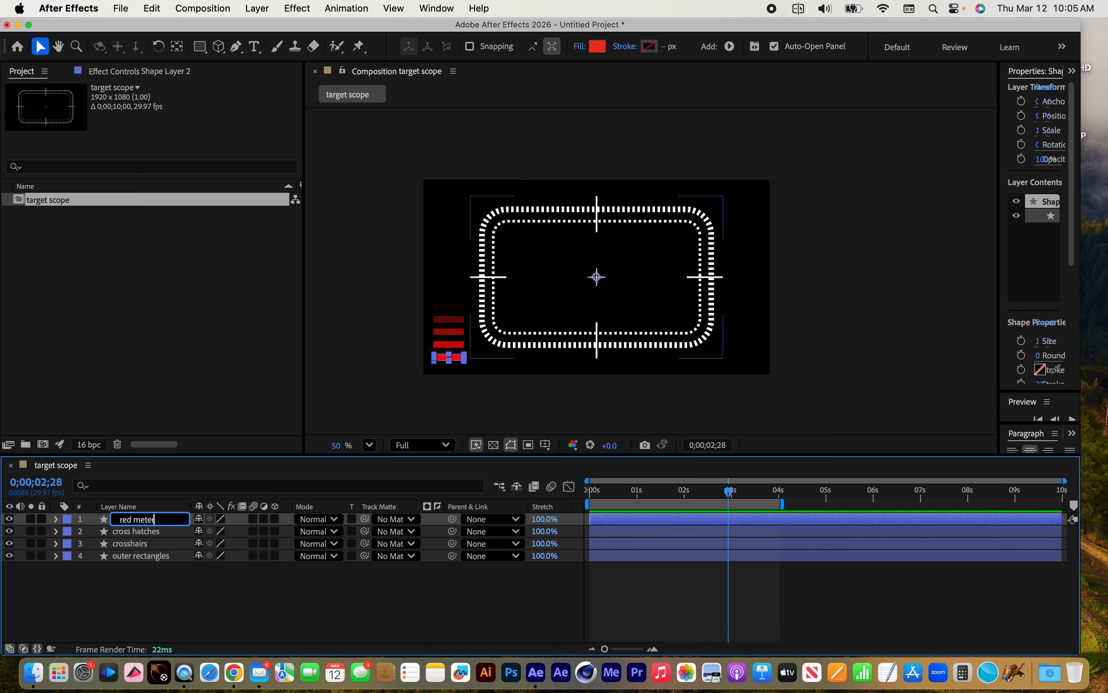
pyautogui.press('Return')
pyautogui.click(151, 601)
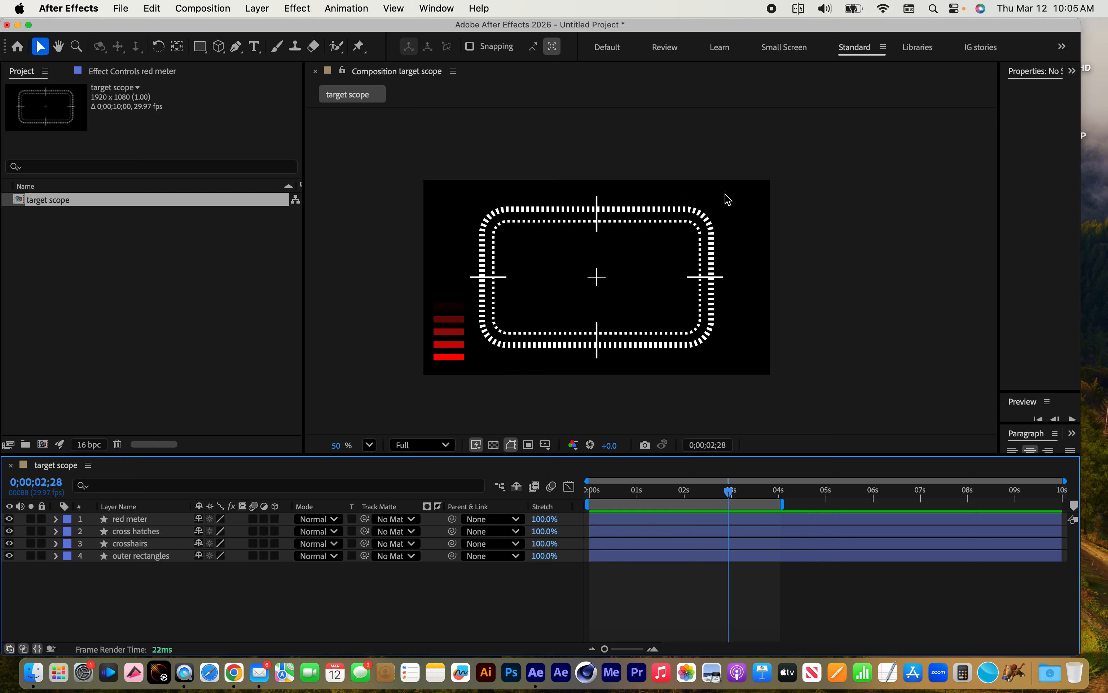
# Draw a rectangle about 242 by 87 px in the composition's upper-right corner and set its fill to yellow FFF900
pyautogui.moveTo(199, 46); pyautogui.dragTo(227, 49)
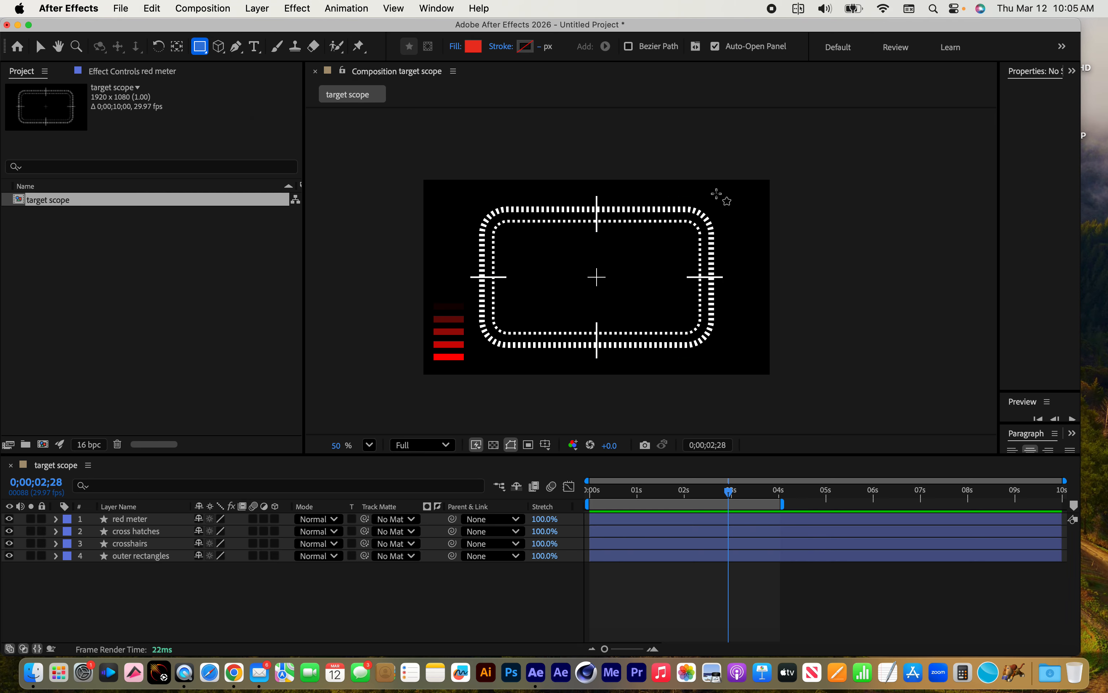
pyautogui.moveTo(717, 190); pyautogui.dragTo(760, 205)
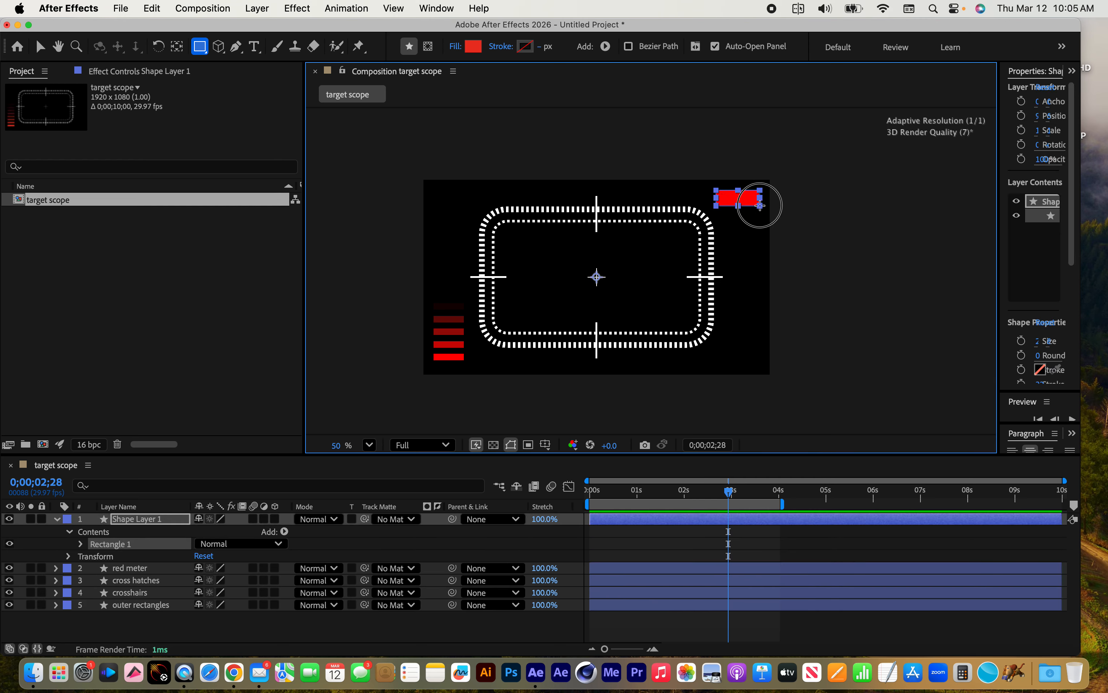
pyautogui.click(473, 46)
pyautogui.moveTo(590, 436); pyautogui.dragTo(584, 408)
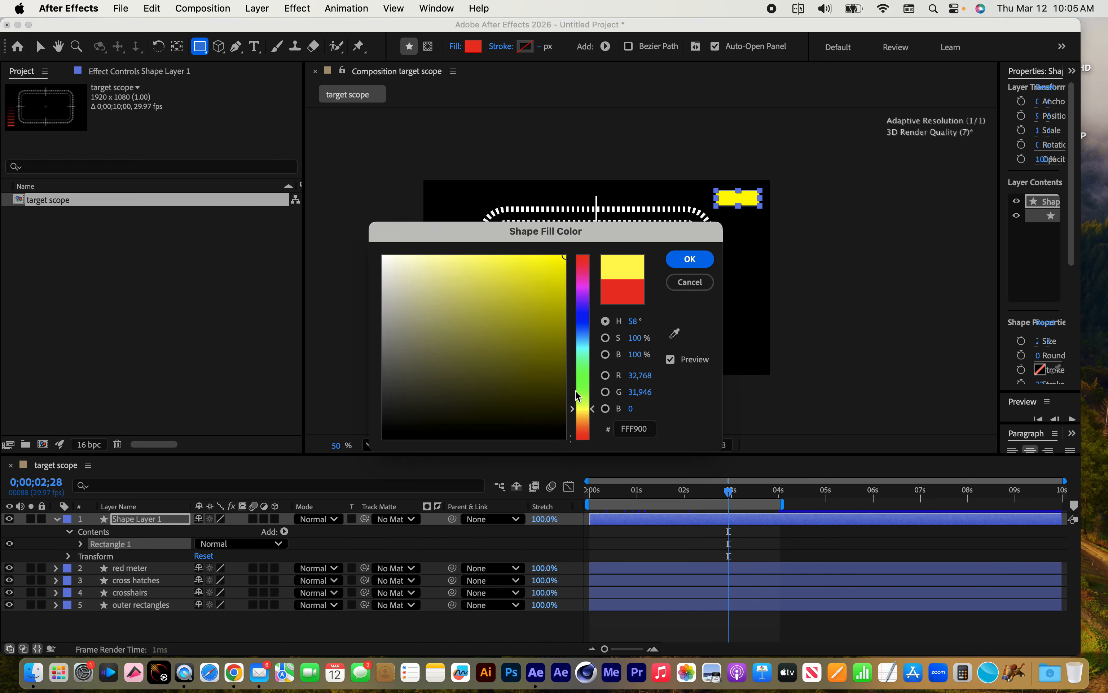
pyautogui.click(691, 260)
# Add a Pucker & Bloat operator to the yellow rectangle's layer contents and set its Amount to 112.0
pyautogui.hscroll(3, 695, 262)
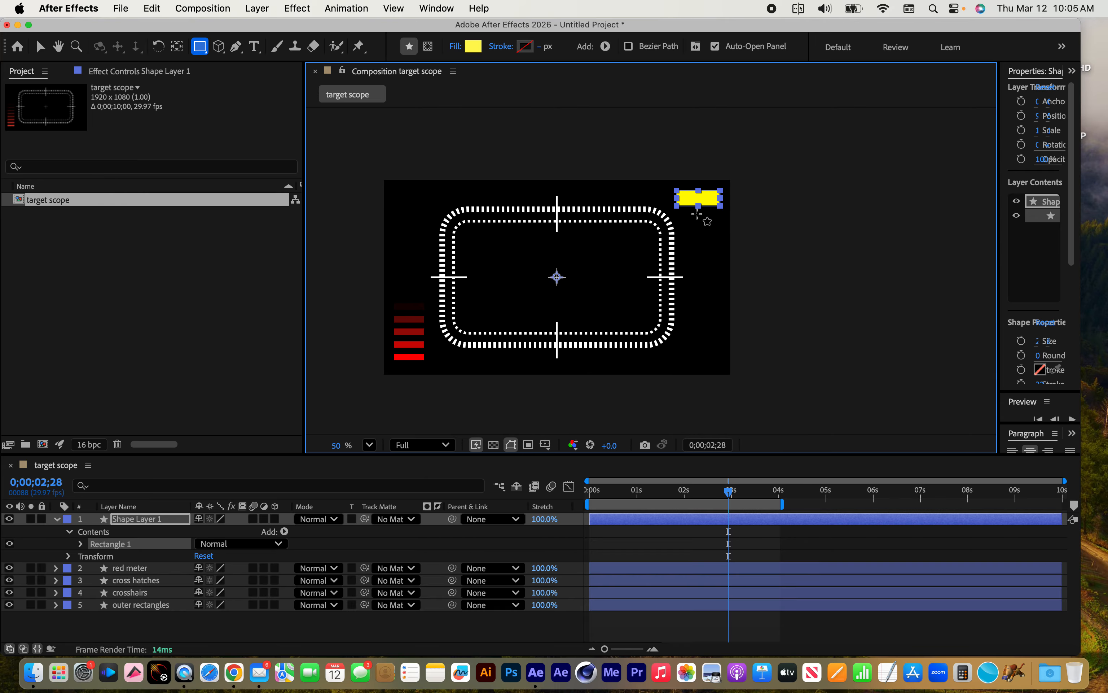
pyautogui.press('.')
pyautogui.press('space')
pyautogui.moveTo(739, 180); pyautogui.dragTo(639, 285)
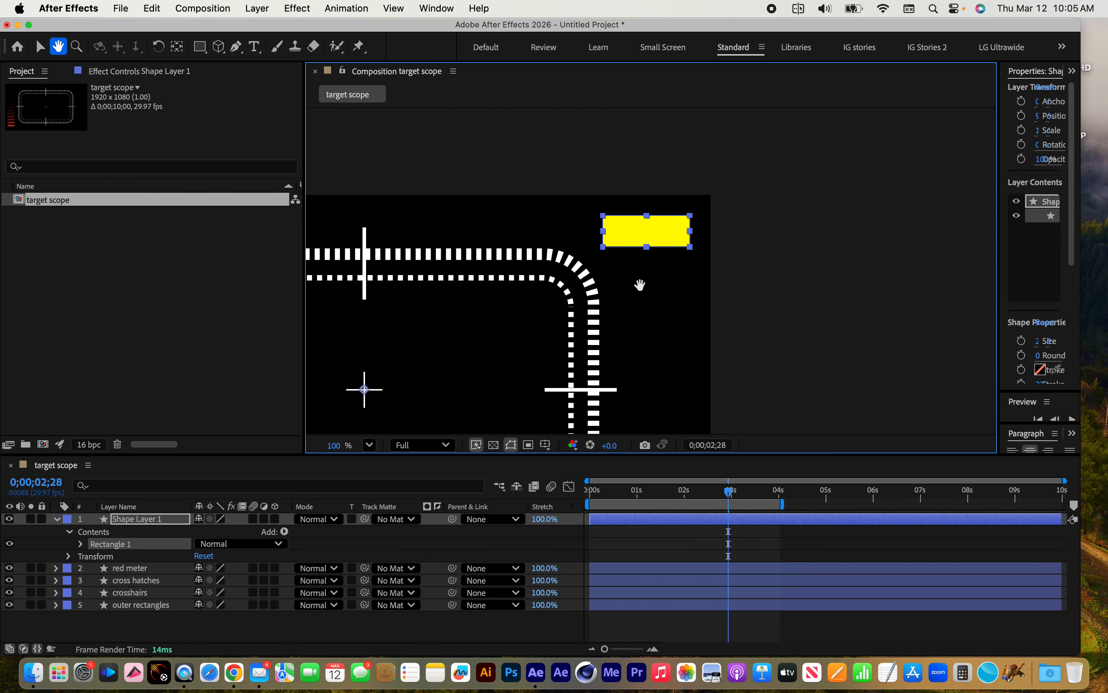
pyautogui.click(101, 533)
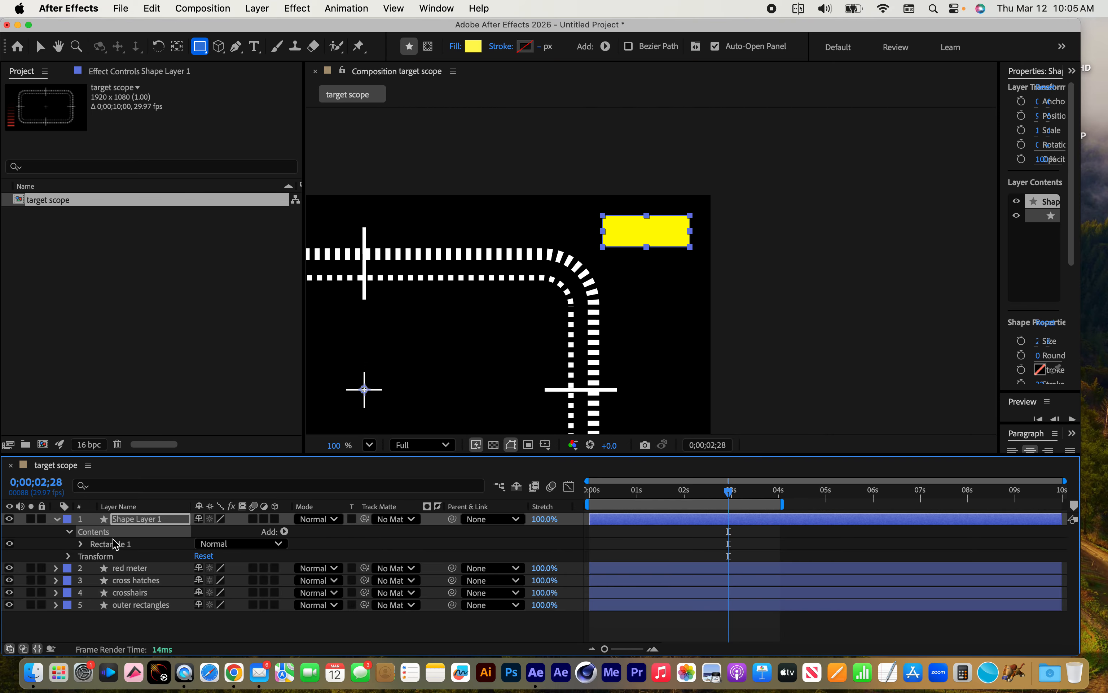
pyautogui.click(285, 532)
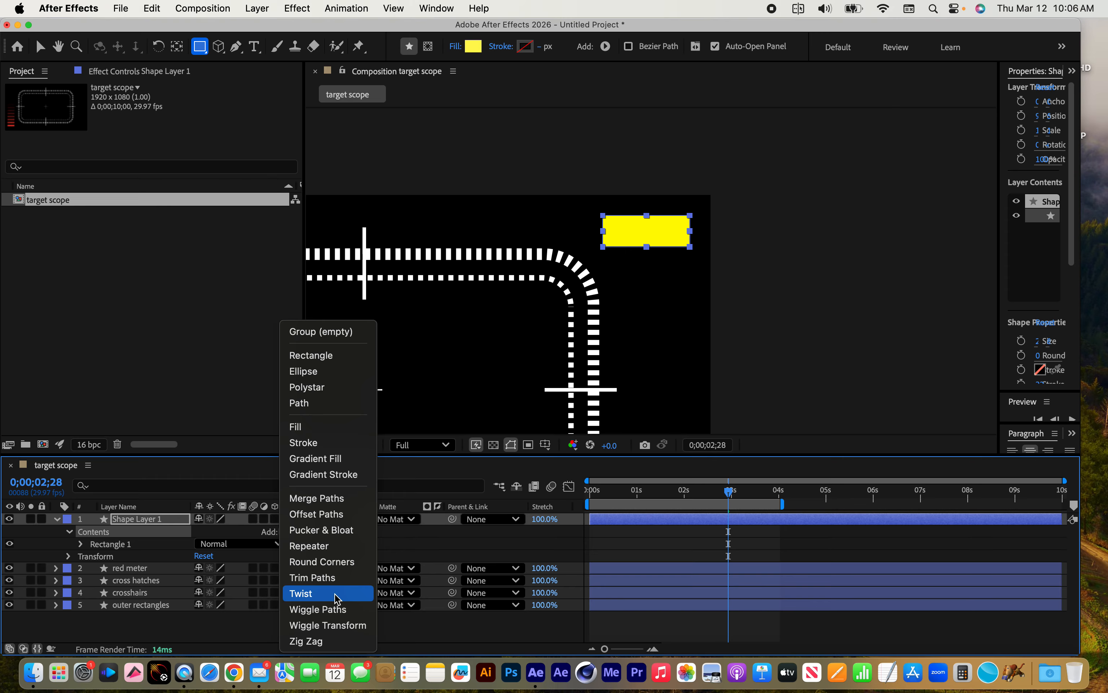
pyautogui.click(336, 532)
pyautogui.click(81, 557)
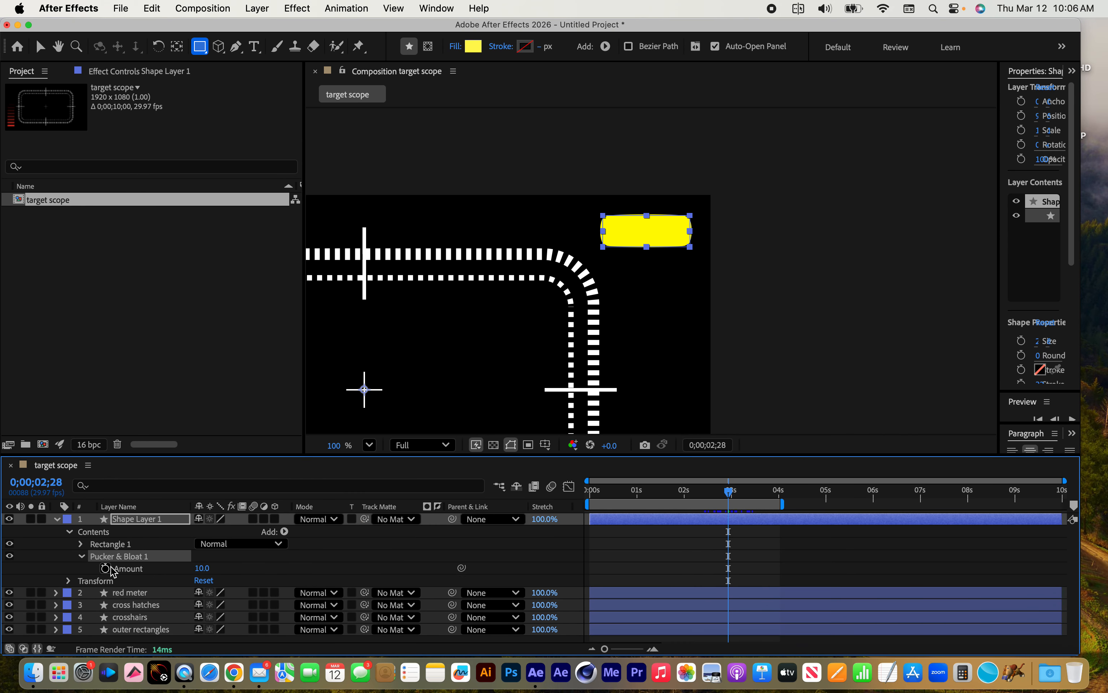
pyautogui.moveTo(201, 570); pyautogui.dragTo(282, 590)
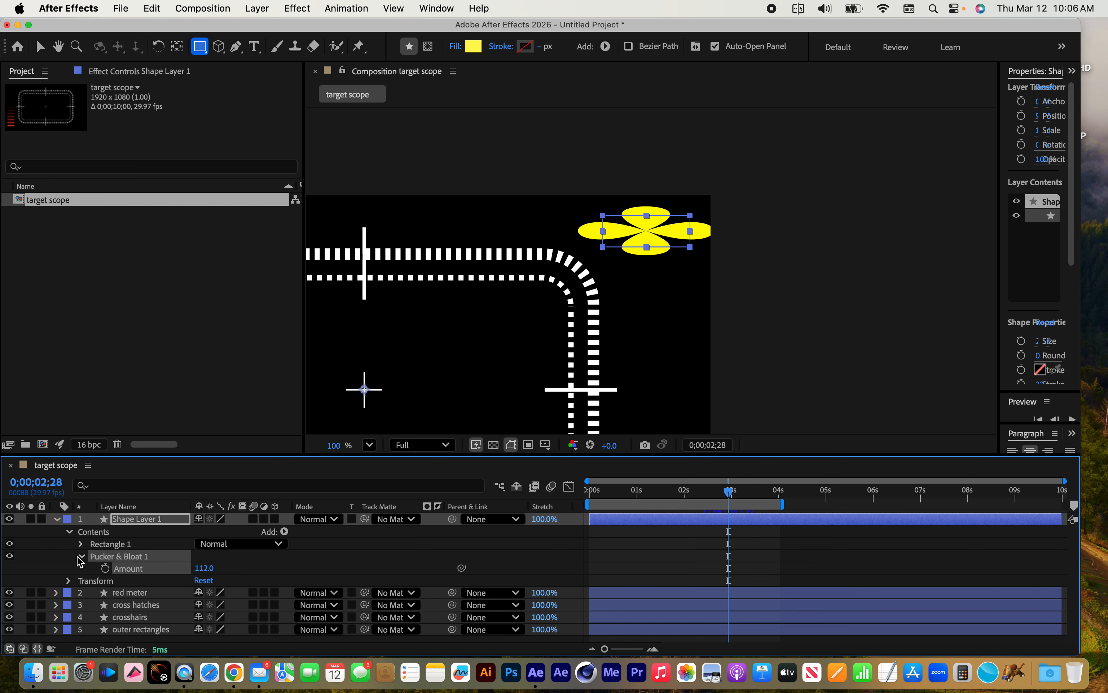
# Delete the Pucker & Bloat operator from the yellow rectangle's layer
pyautogui.click(90, 566)
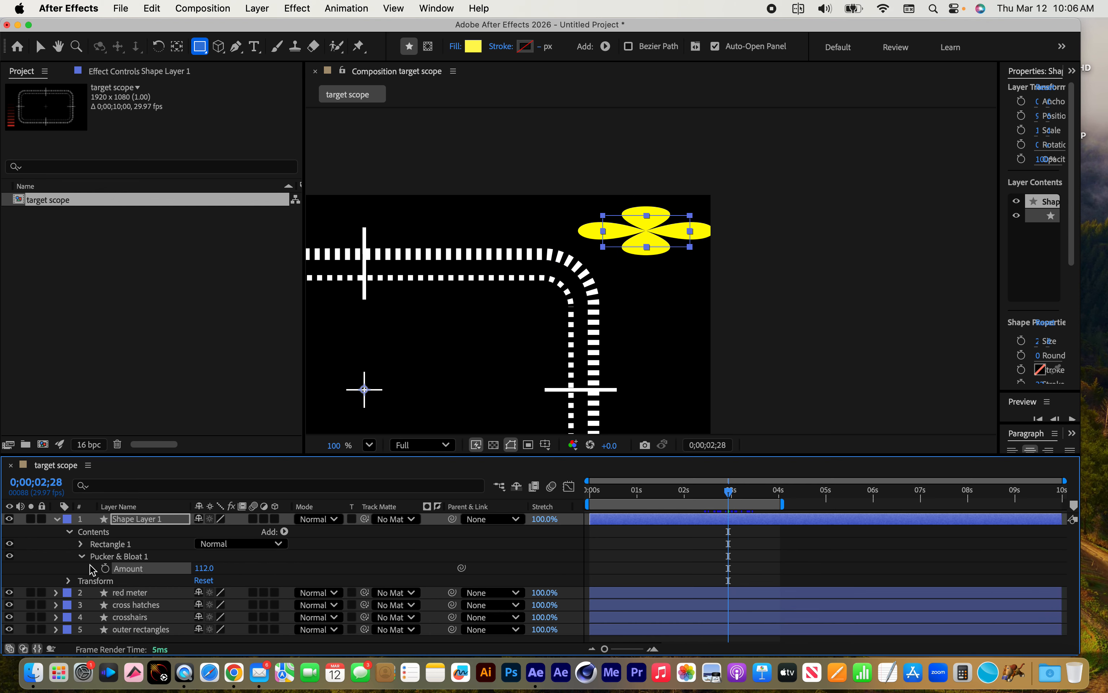
pyautogui.click(113, 556)
pyautogui.press('Delete')
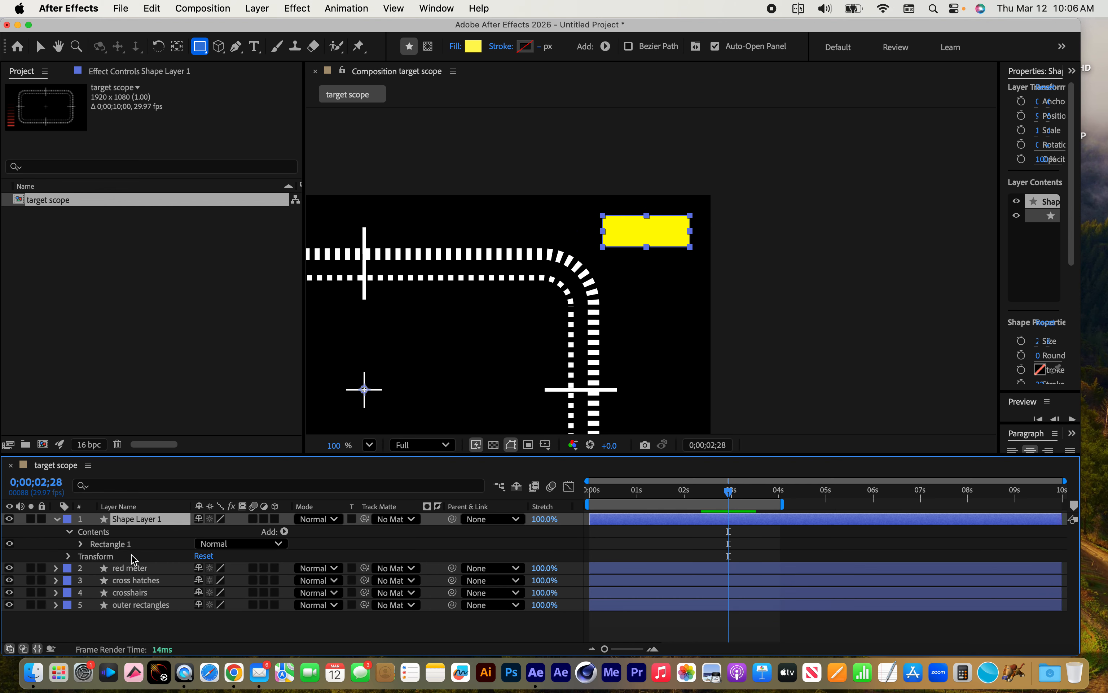
# Add Wiggle Paths to the yellow rectangle's layer with Size 138.0, Detail 31.0 and Smooth points
pyautogui.click(285, 532)
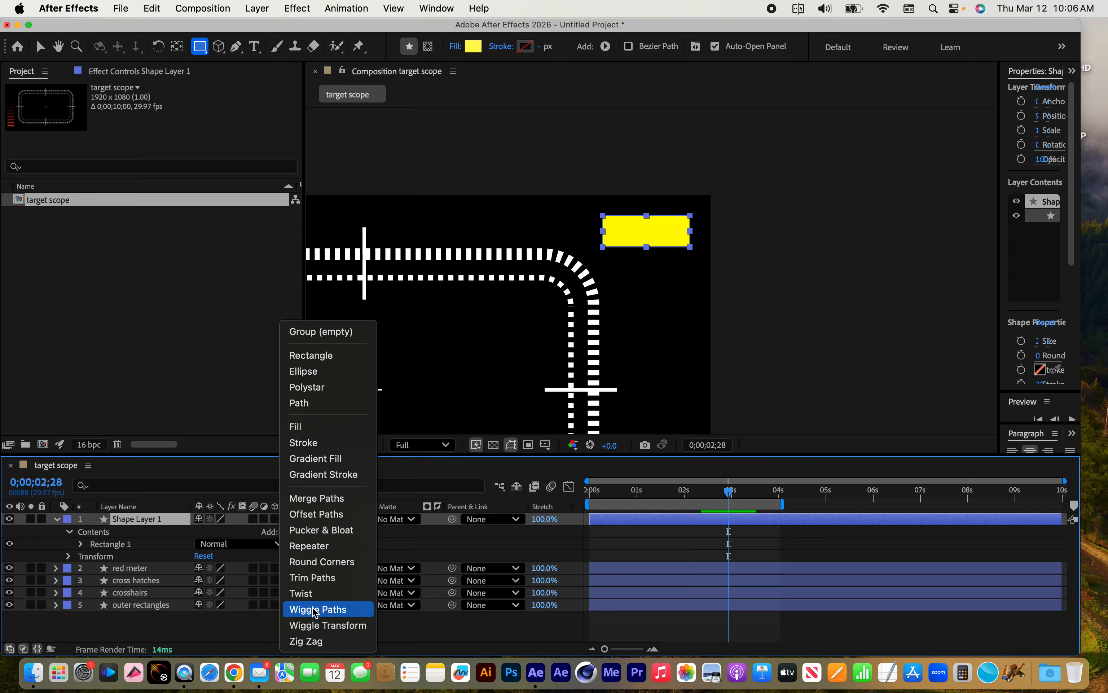
pyautogui.click(322, 610)
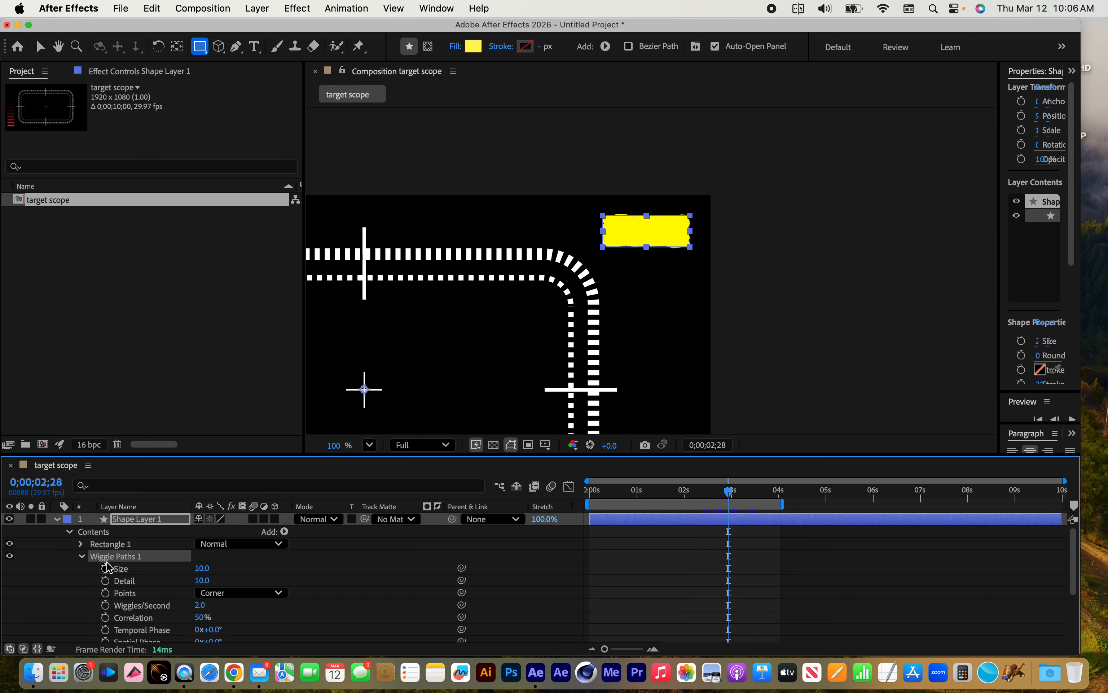
pyautogui.moveTo(202, 568); pyautogui.dragTo(294, 569)
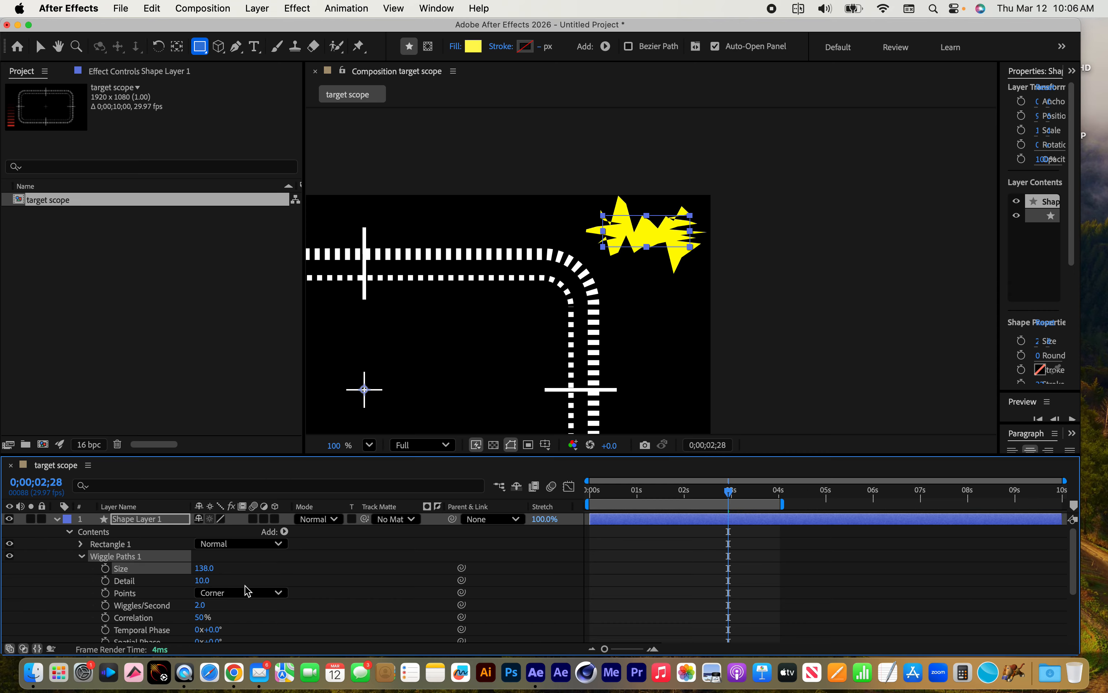
pyautogui.moveTo(204, 580); pyautogui.dragTo(235, 625)
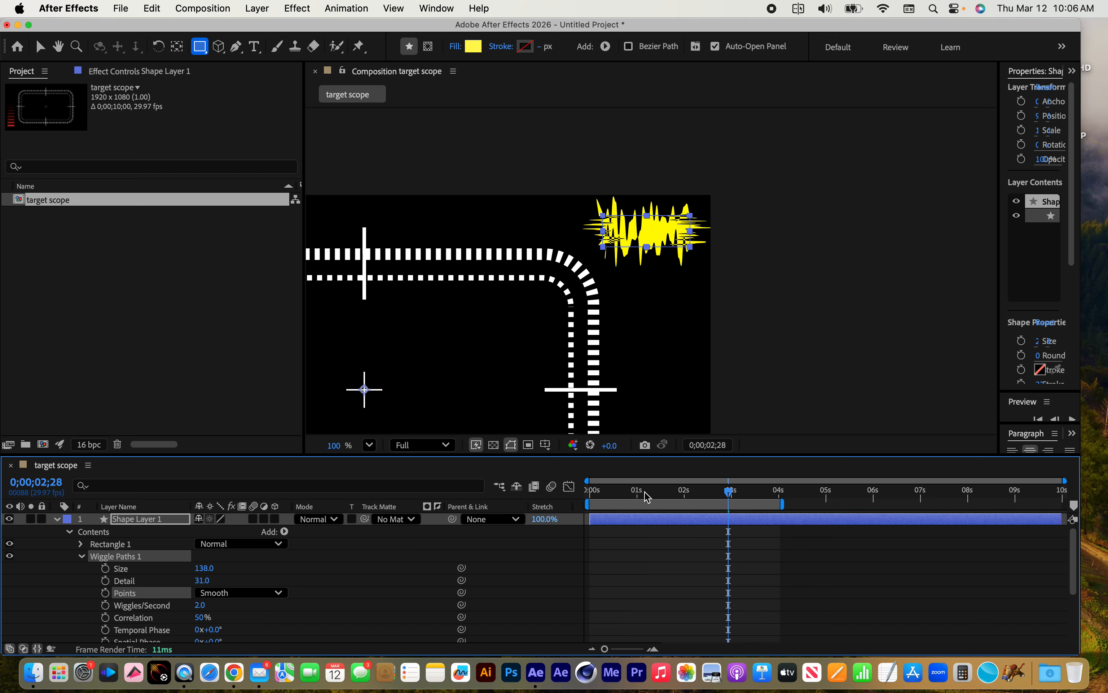
# Preview the wiggling yellow shape from the first frame, then stop playback
pyautogui.press('Home')
pyautogui.press('space')
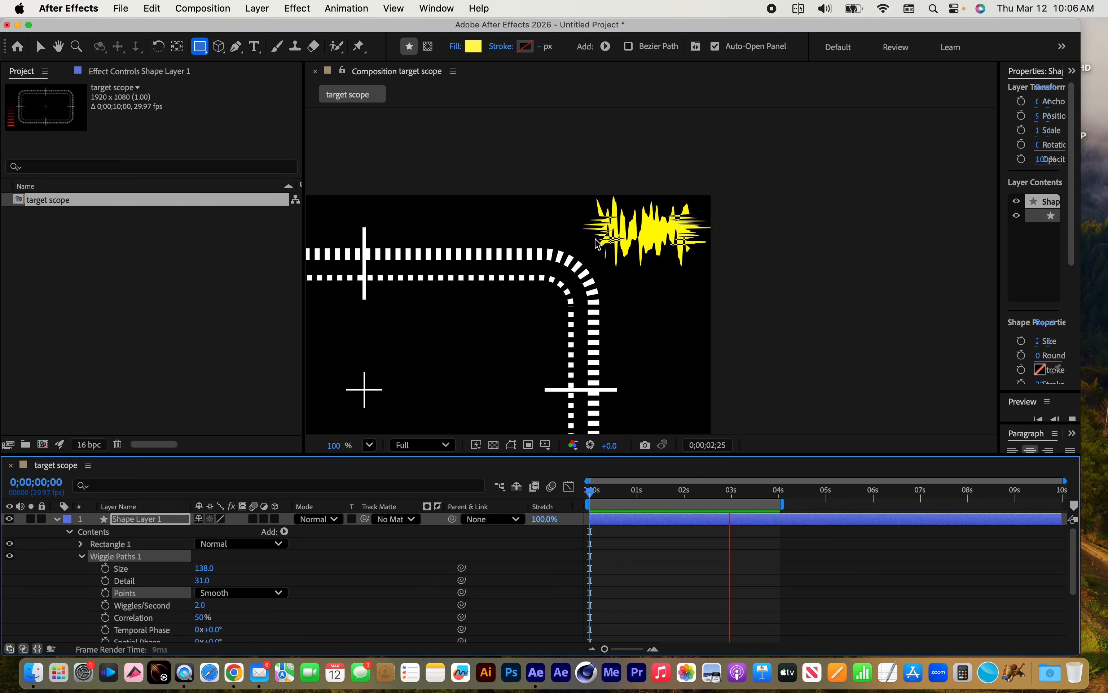
pyautogui.press('space')
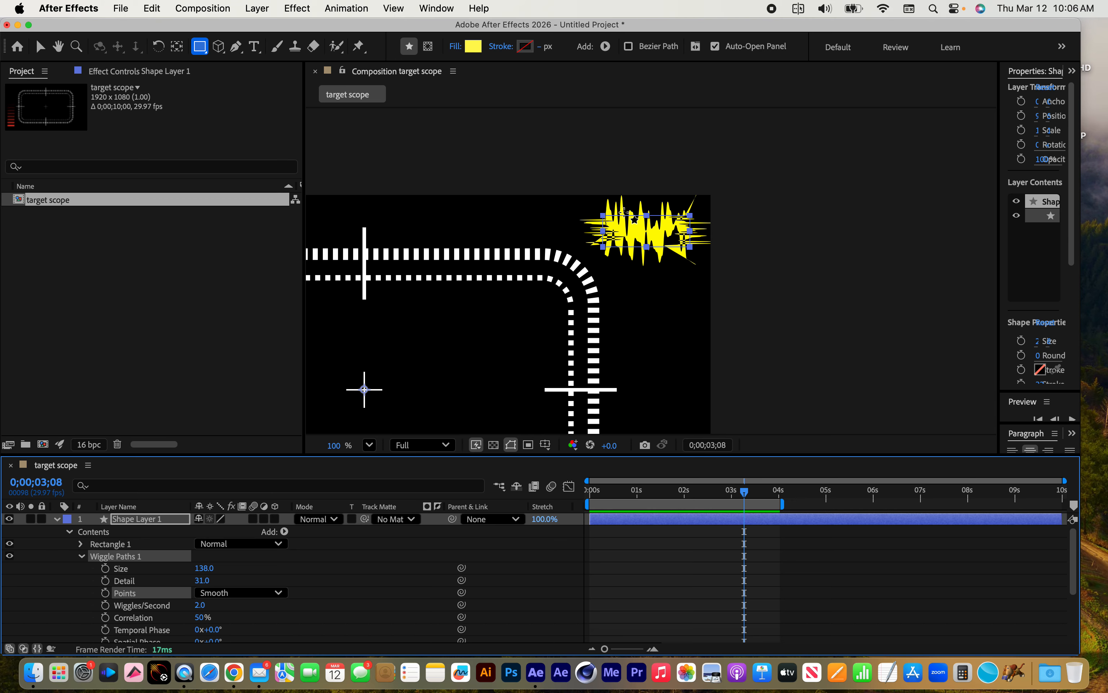
# Set the yellow rectangle path's height to 0 while keeping its width, so it forms a waveform line
pyautogui.moveTo(624, 212); pyautogui.dragTo(616, 234)
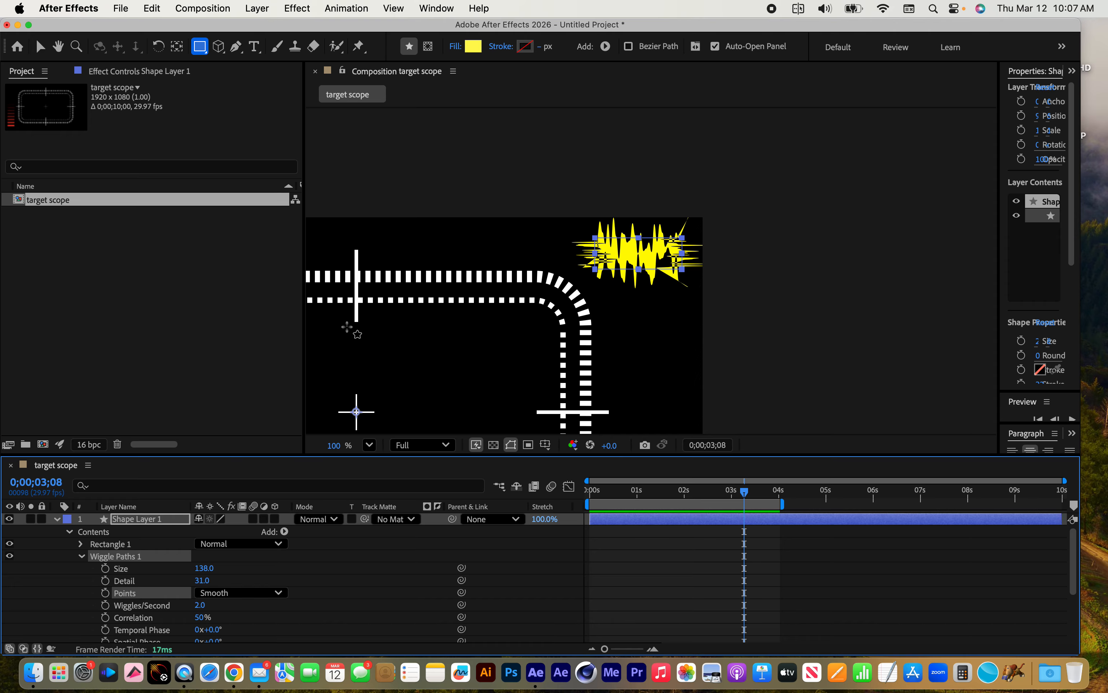
pyautogui.click(111, 546)
pyautogui.click(80, 544)
pyautogui.click(127, 557)
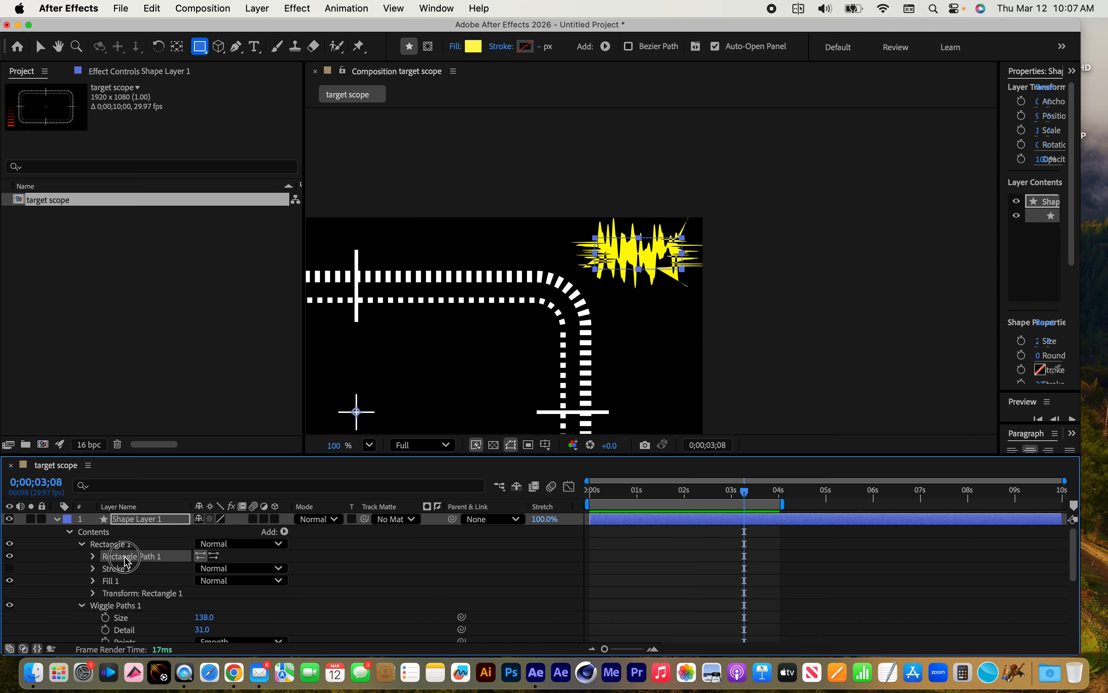
pyautogui.click(93, 557)
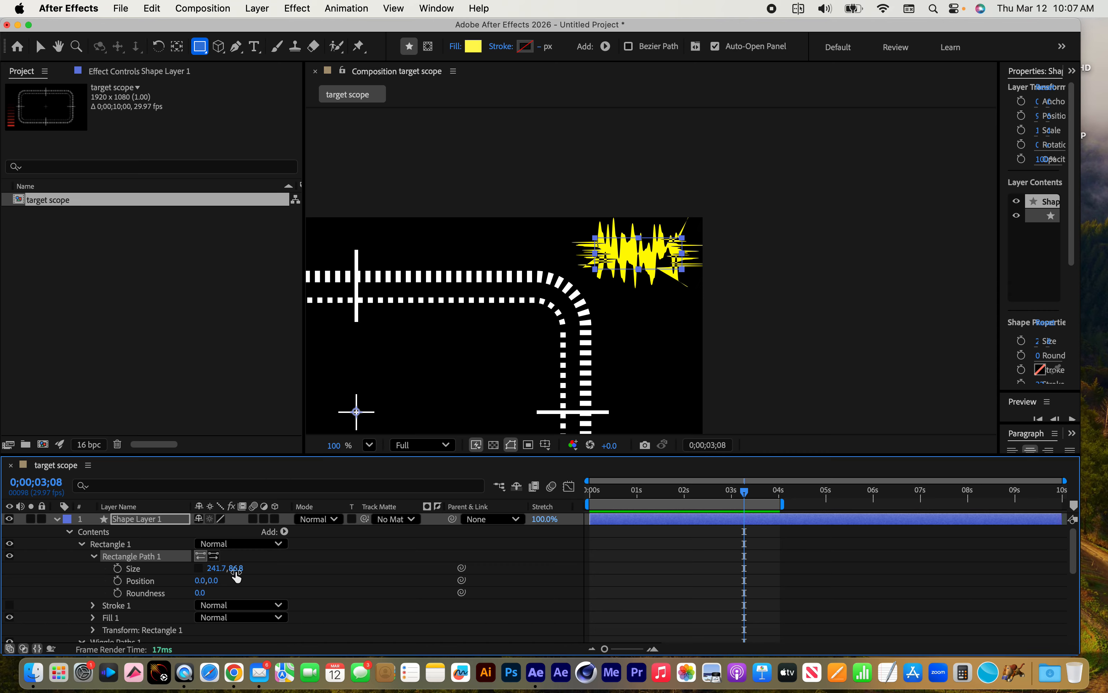
pyautogui.click(237, 569)
pyautogui.write('0')
pyautogui.press('Return')
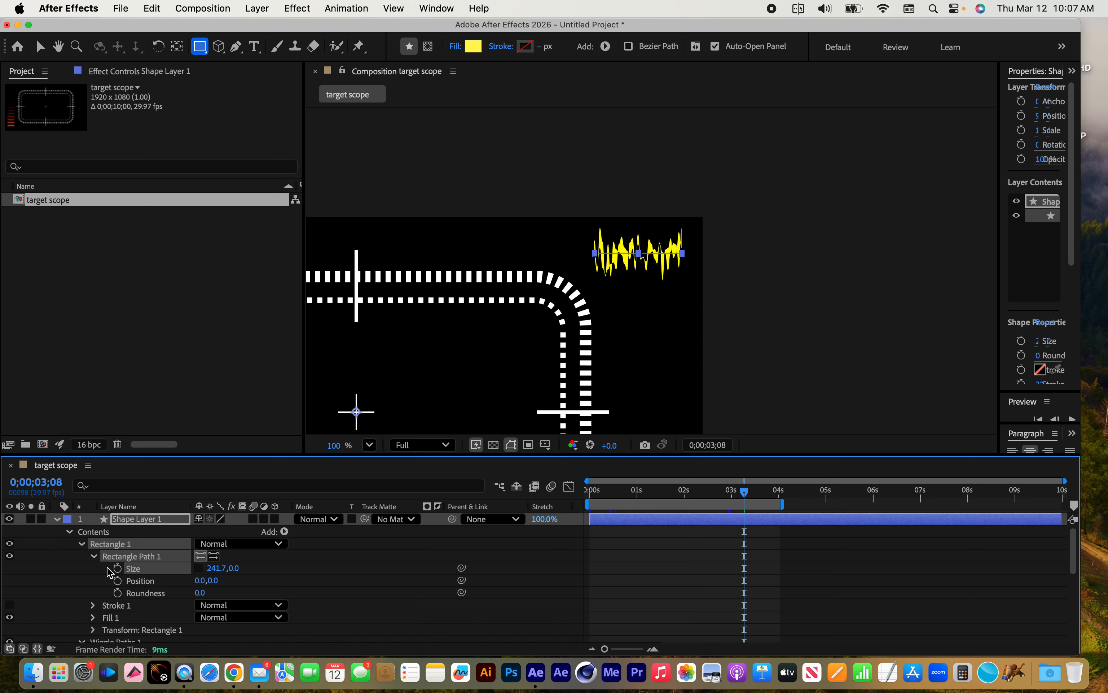
pyautogui.click(93, 557)
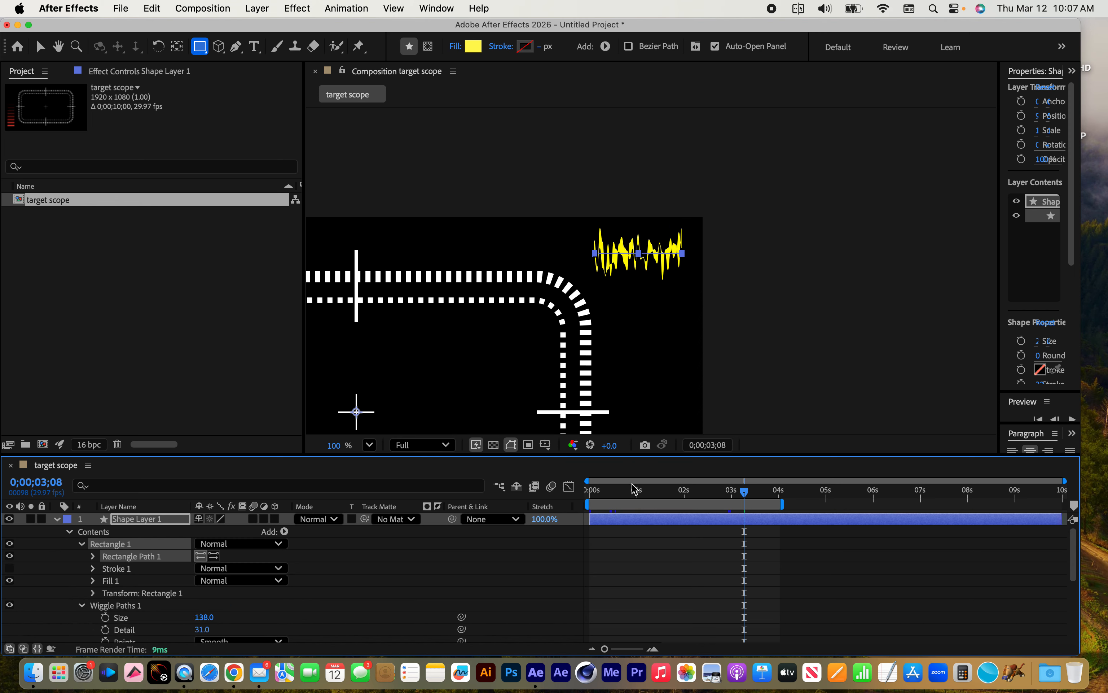
# Preview the yellow waveform from the first frame, stop playback and collapse its rectangle and Wiggle Paths groups
pyautogui.moveTo(631, 490); pyautogui.dragTo(562, 500)
pyautogui.press('space')
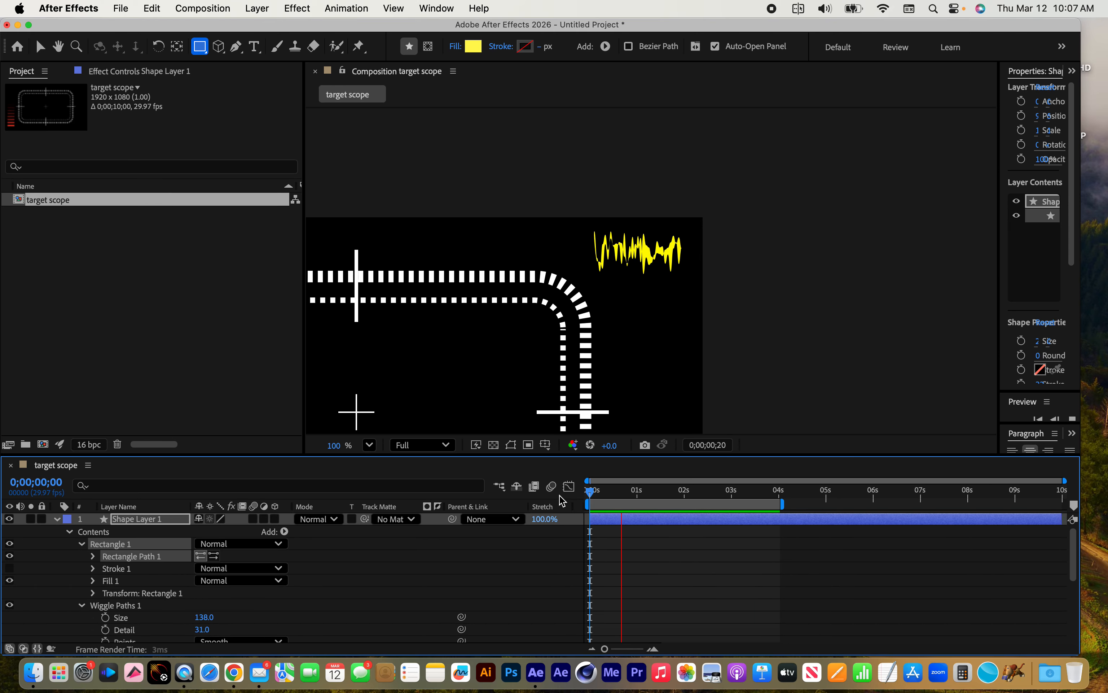
pyautogui.press('space')
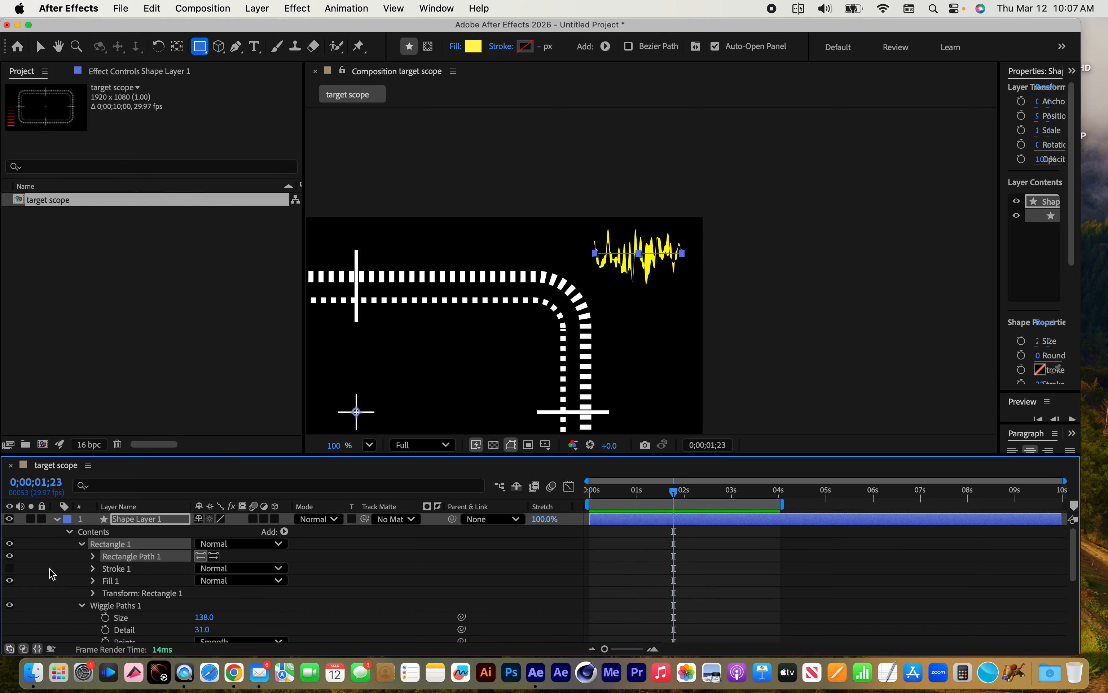
pyautogui.click(81, 545)
pyautogui.click(80, 557)
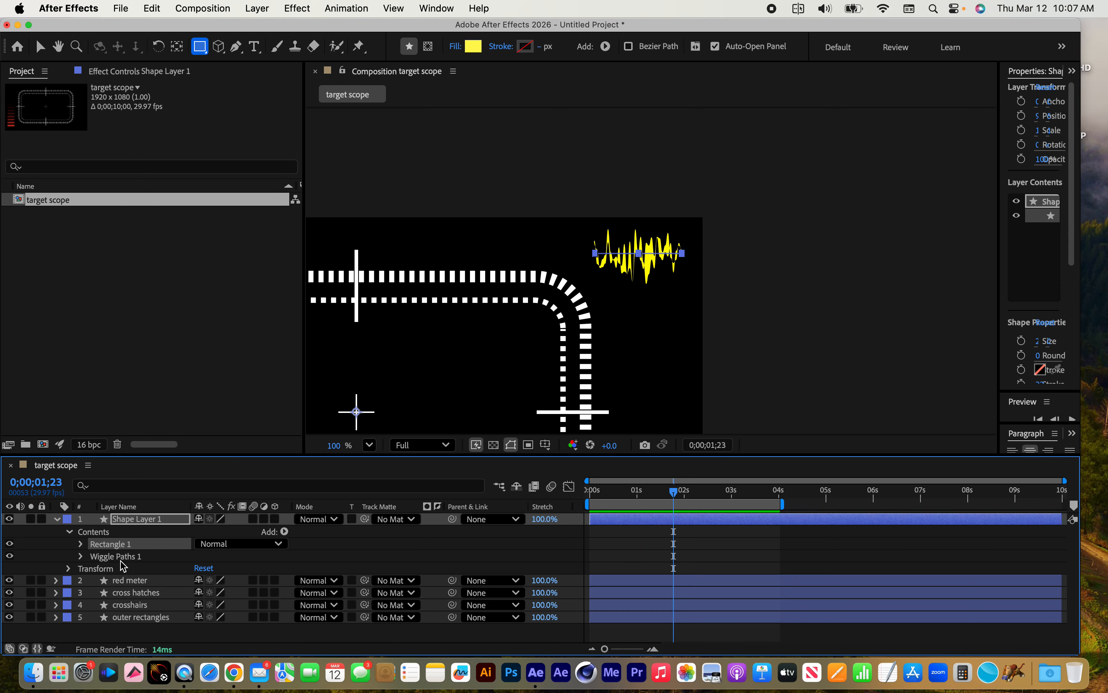
# Draw a rounded rectangle over the waveform in the same shape layer and move it below Wiggle Paths 1
pyautogui.click(142, 520)
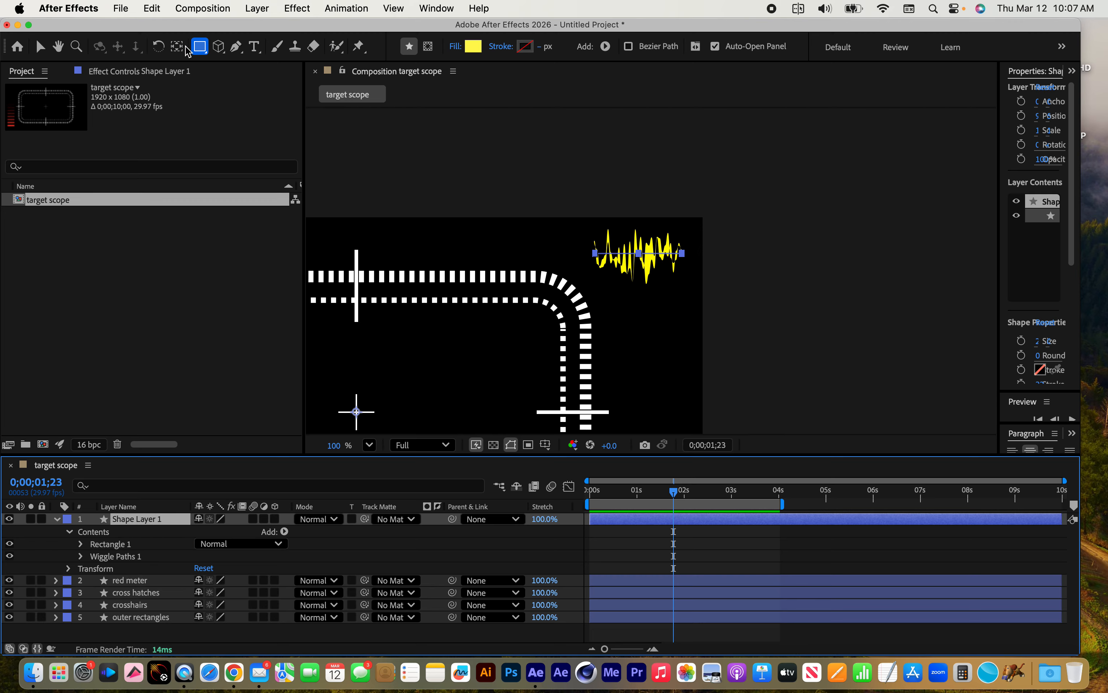
pyautogui.click(199, 48)
pyautogui.click(265, 65)
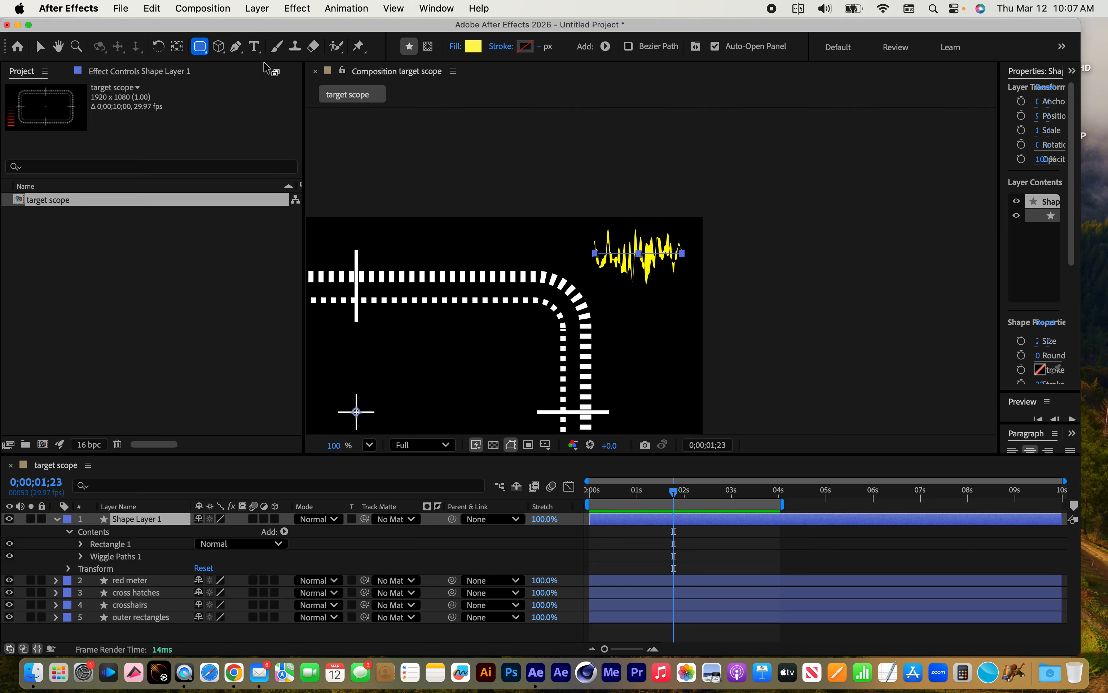
pyautogui.moveTo(607, 243)
pyautogui.mouseDown()
pyautogui.moveTo(583, 222)
pyautogui.moveTo(681, 299)
pyautogui.mouseUp()
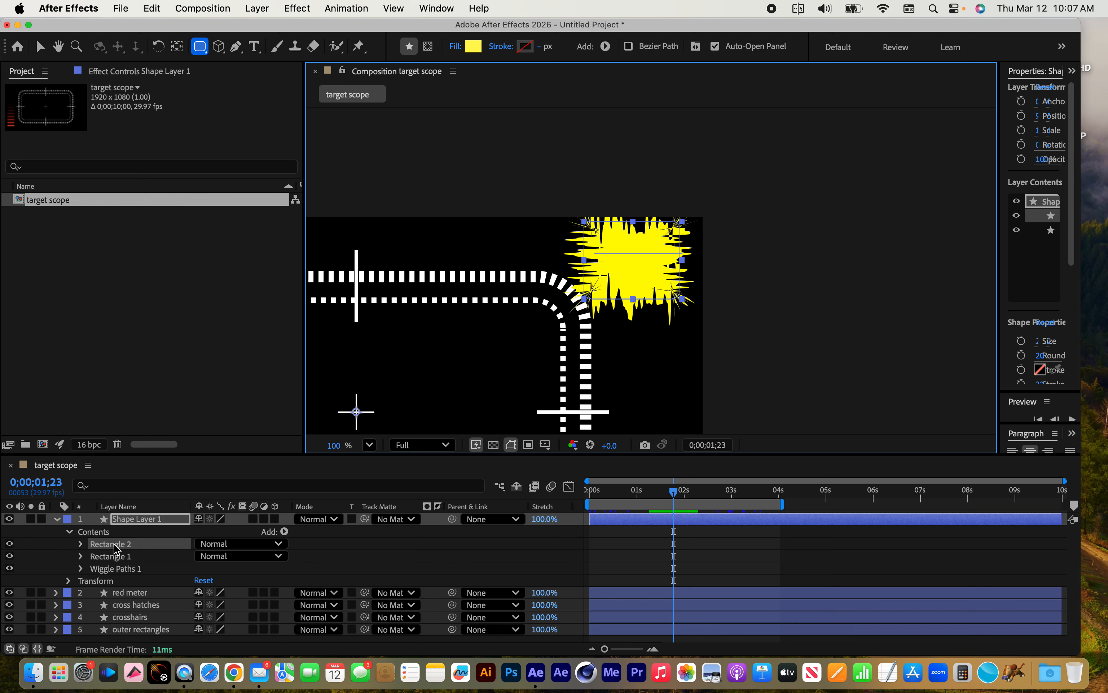
pyautogui.moveTo(115, 549); pyautogui.dragTo(133, 579)
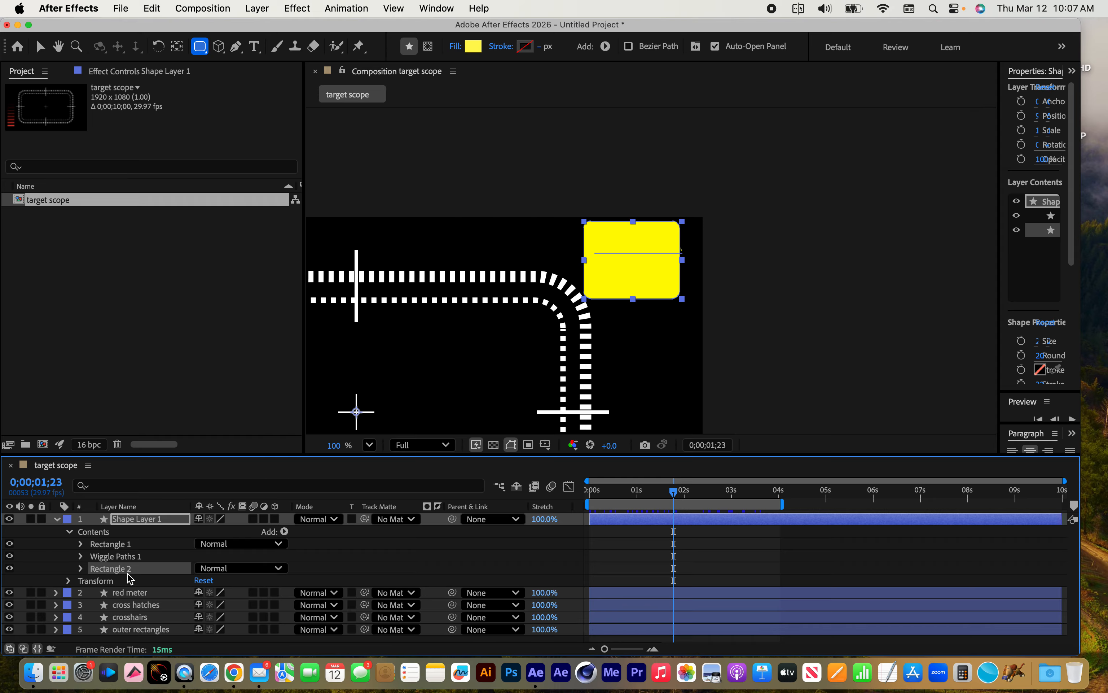
pyautogui.click(139, 557)
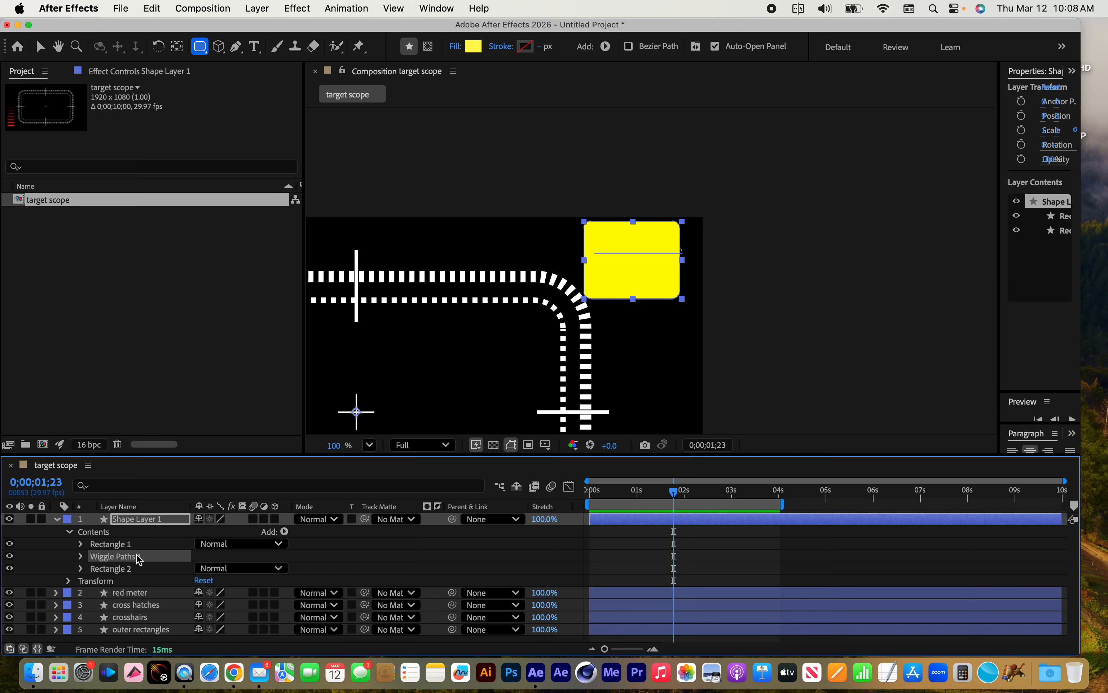
# Remove the fill from the rounded rectangle around the waveform and give it a solid white 16 px stroke
pyautogui.click(124, 570)
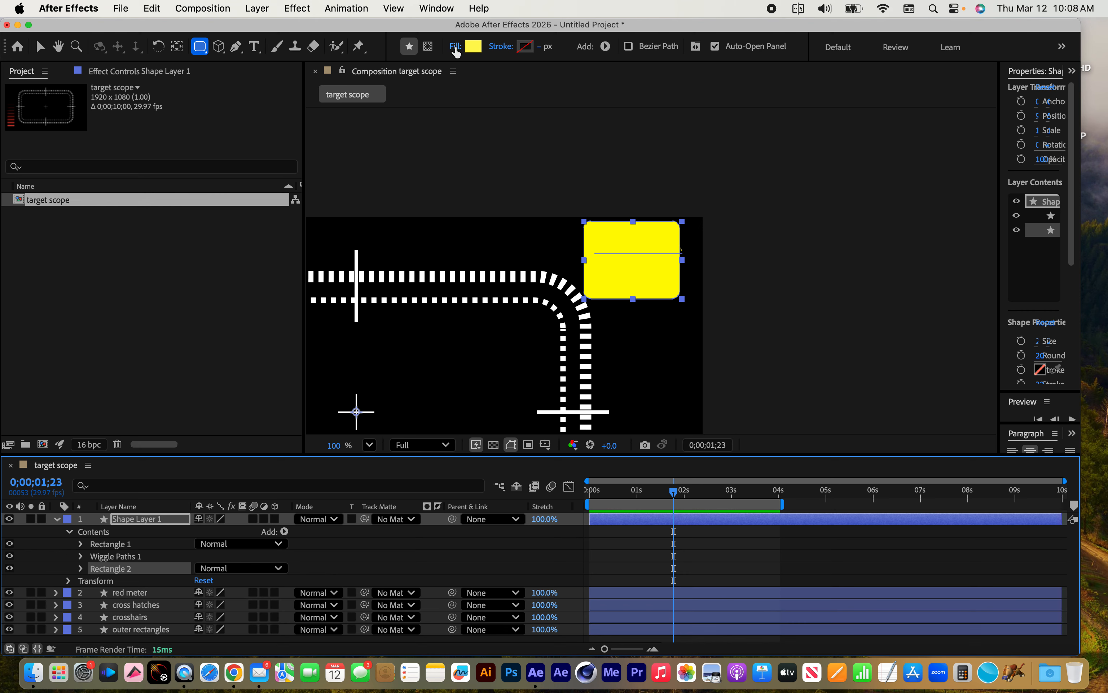
pyautogui.click(455, 48)
pyautogui.click(254, 258)
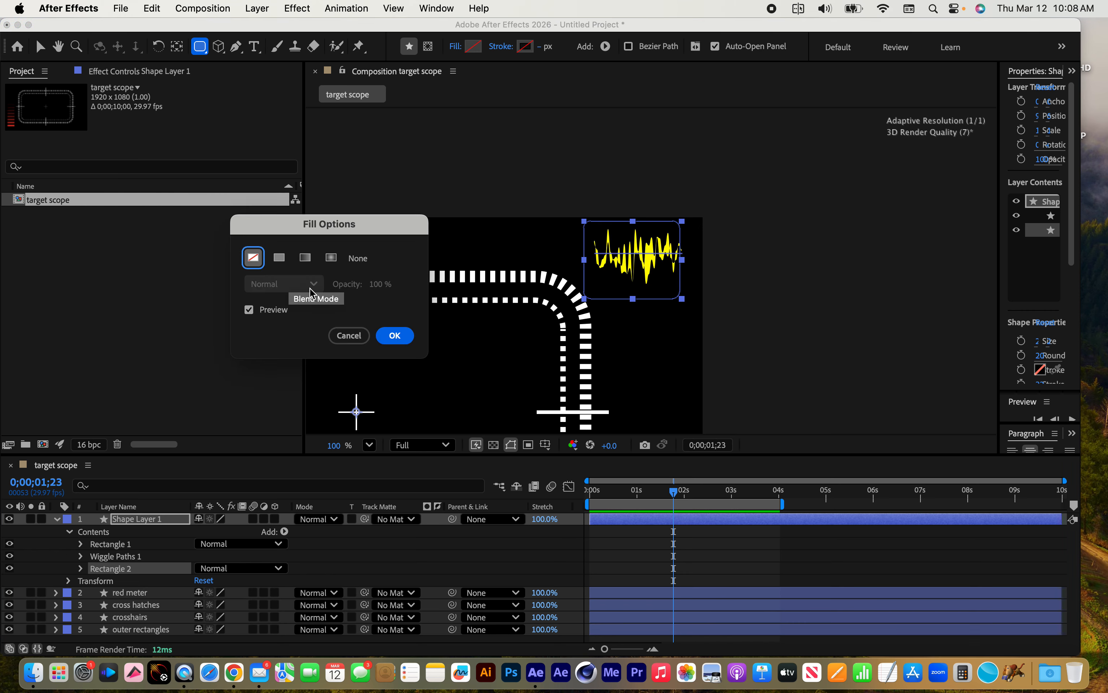
pyautogui.click(394, 336)
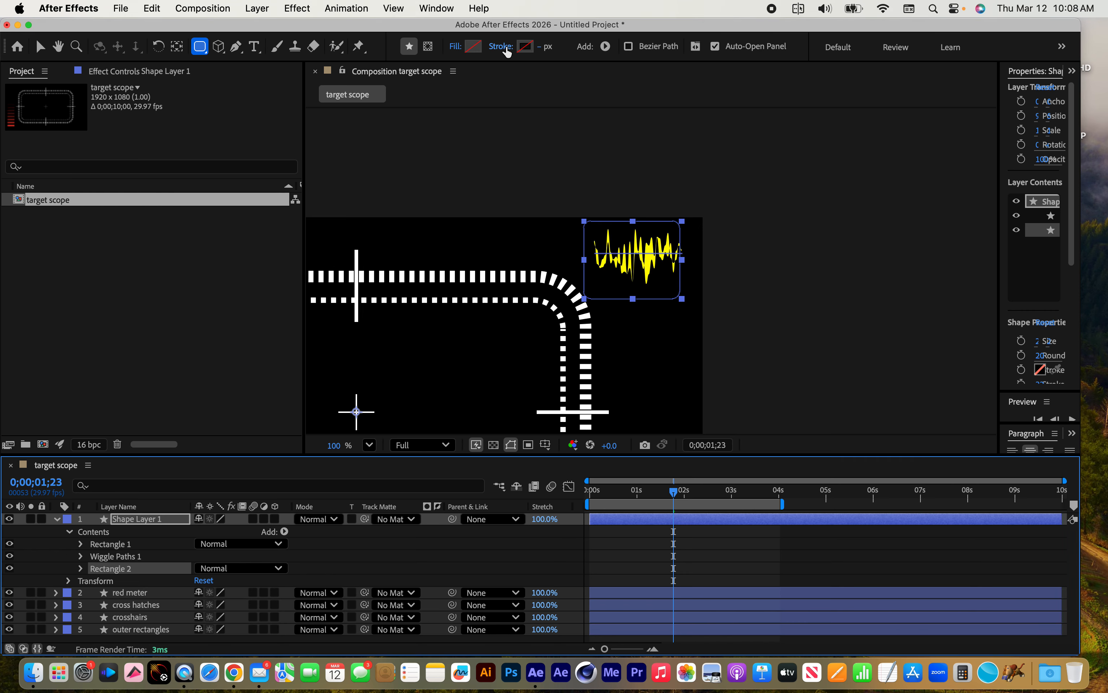
pyautogui.click(504, 47)
pyautogui.click(279, 258)
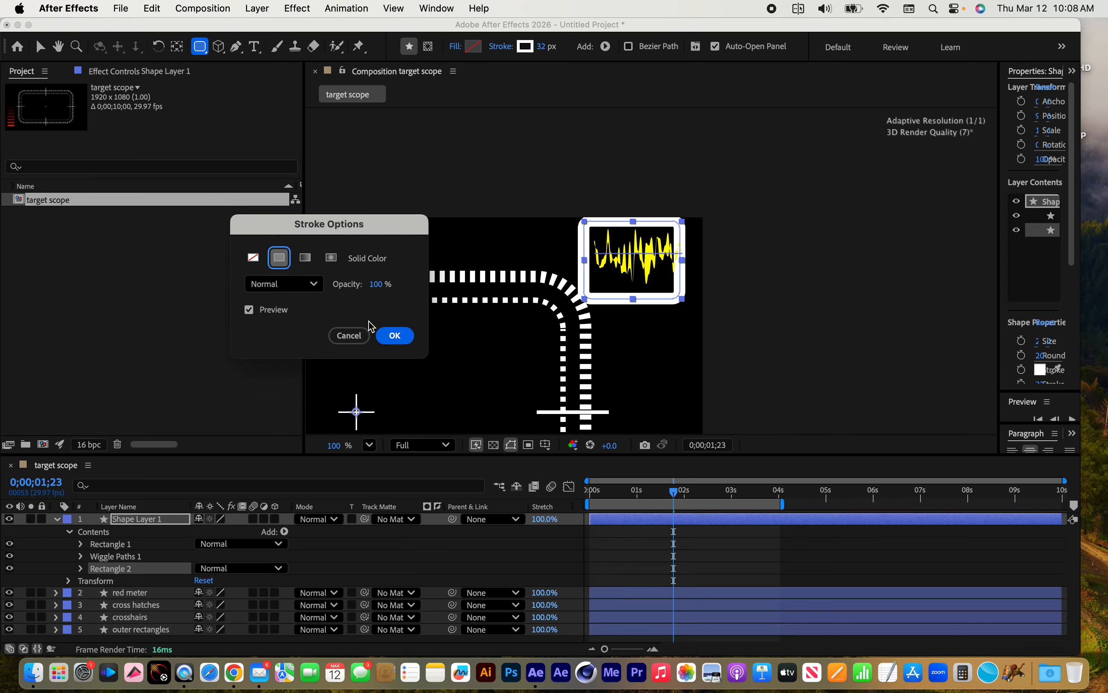
pyautogui.click(394, 336)
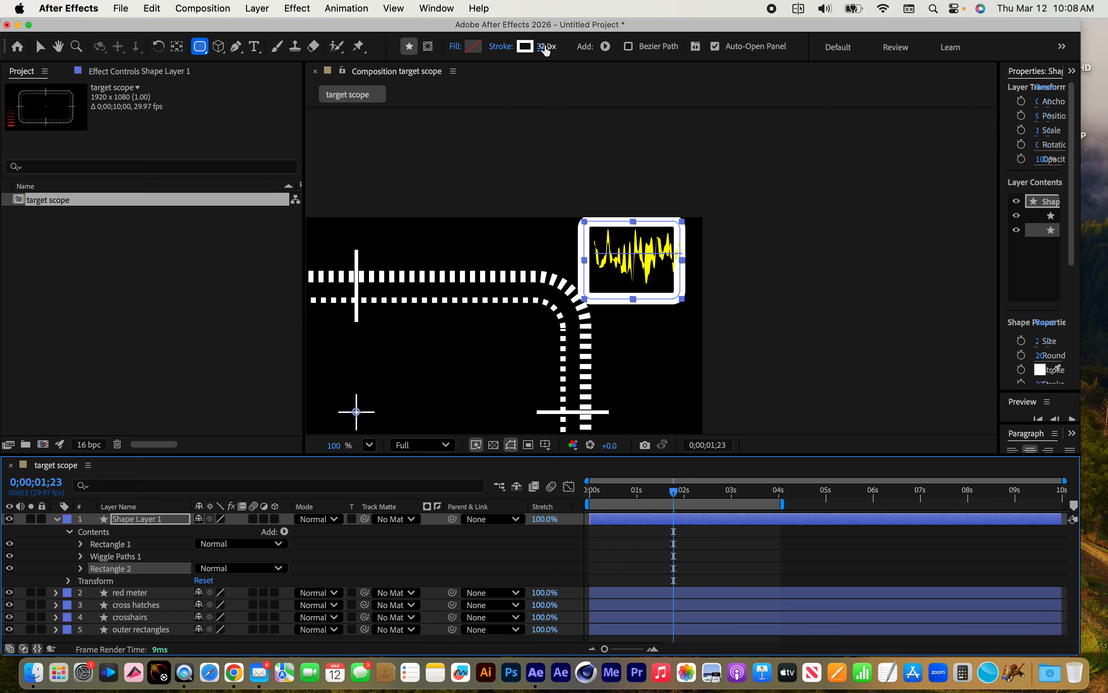
pyautogui.moveTo(546, 51); pyautogui.dragTo(535, 48)
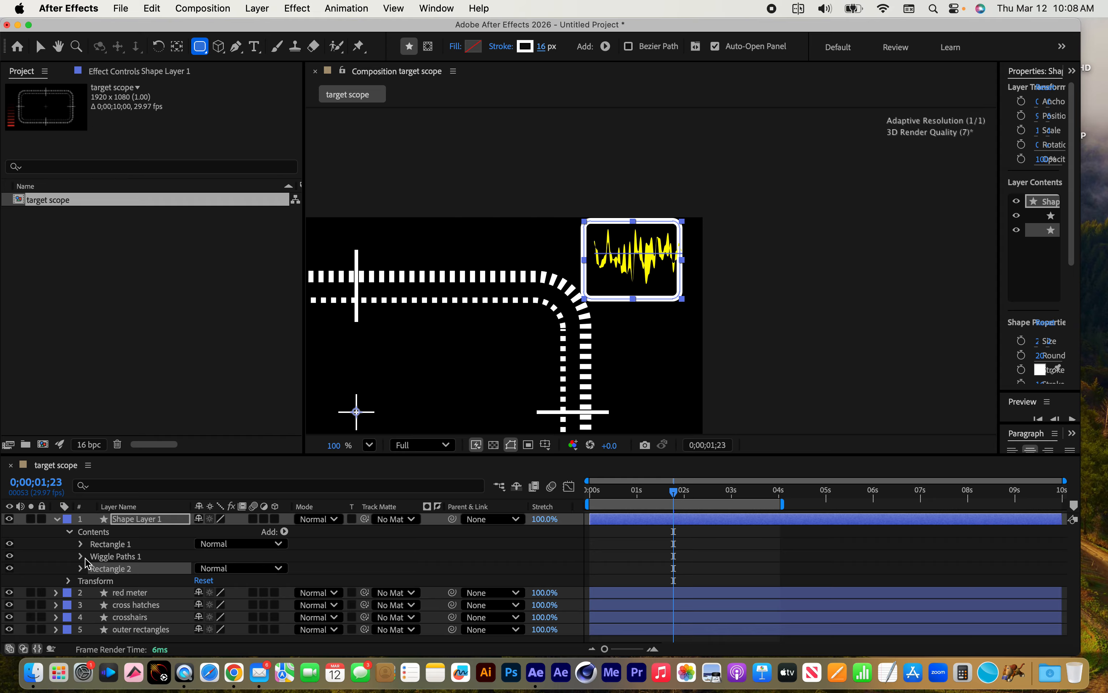
# Unlink the rounded frame's rectangle path dimensions and set its width to 263.1
pyautogui.click(80, 568)
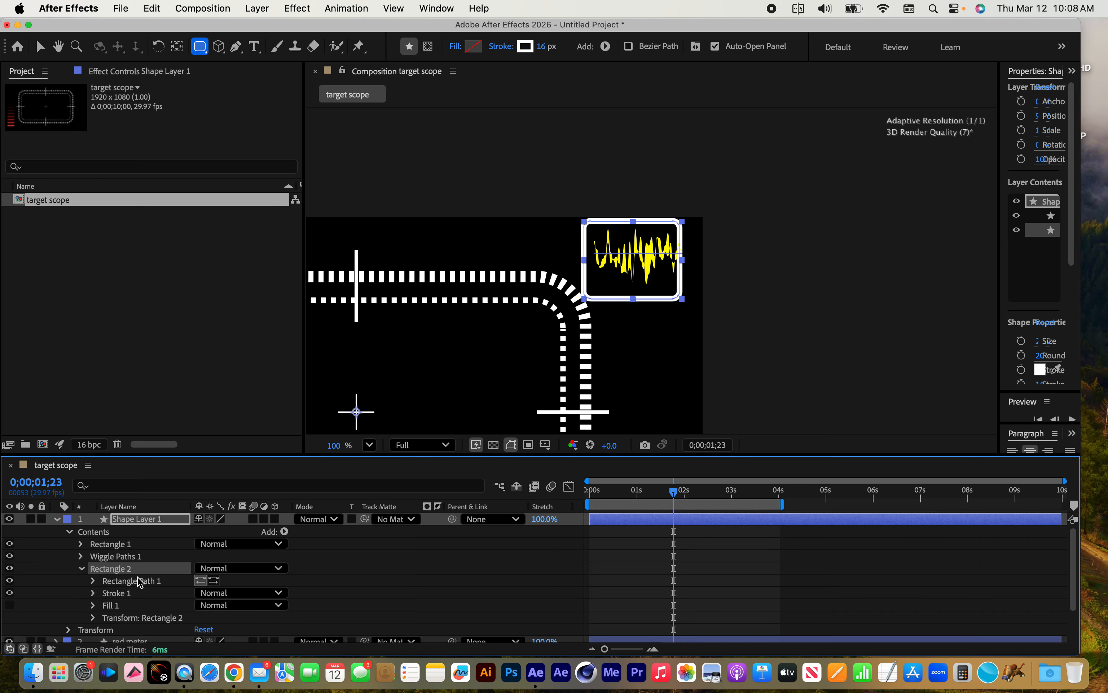
pyautogui.click(94, 581)
pyautogui.click(198, 593)
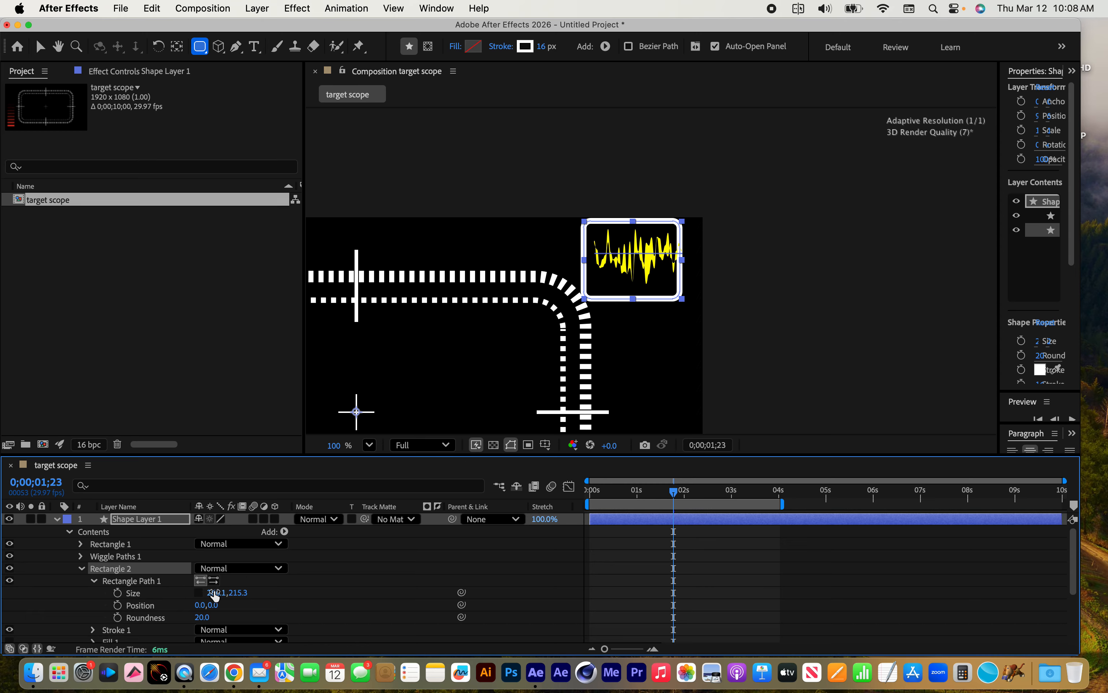
pyautogui.moveTo(215, 595); pyautogui.dragTo(213, 594)
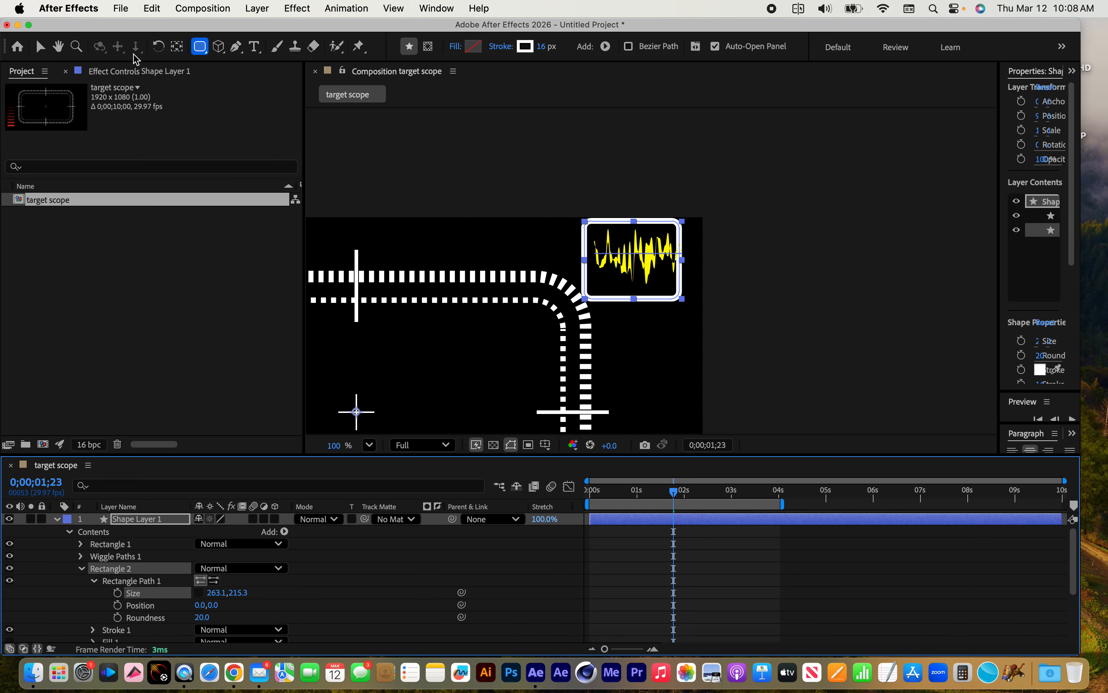
# Reposition the white rounded frame so it surrounds the yellow waveform and set its path height to 166.3
pyautogui.press('v')
pyautogui.moveTo(639, 294); pyautogui.dragTo(639, 287)
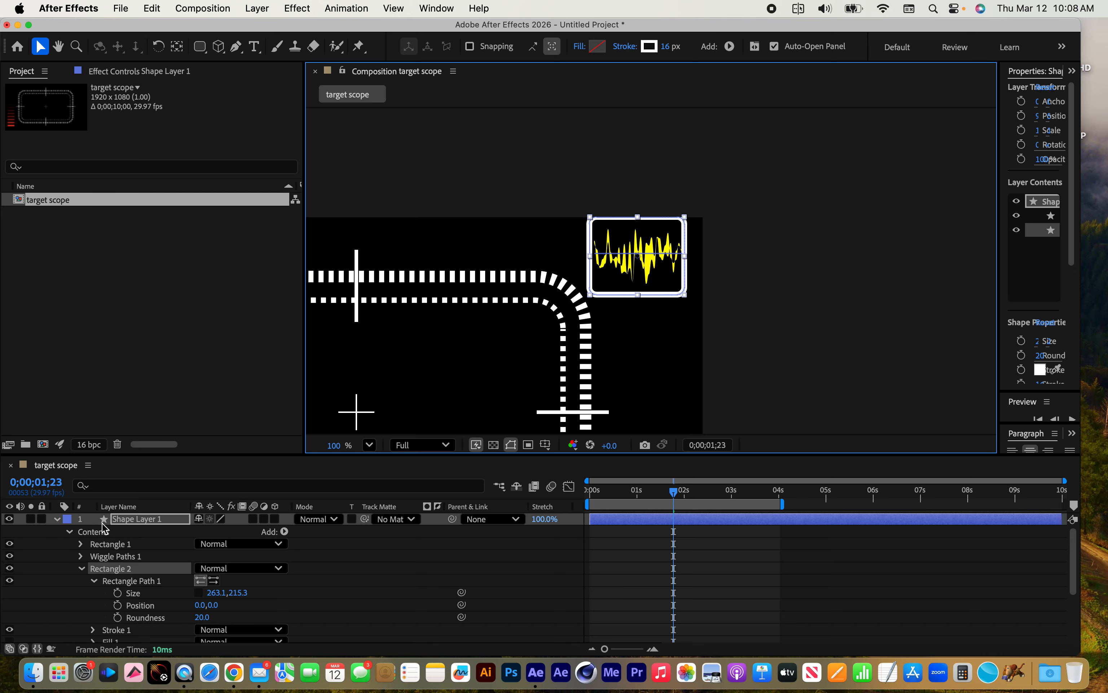
pyautogui.click(240, 593)
pyautogui.moveTo(240, 592); pyautogui.dragTo(210, 594)
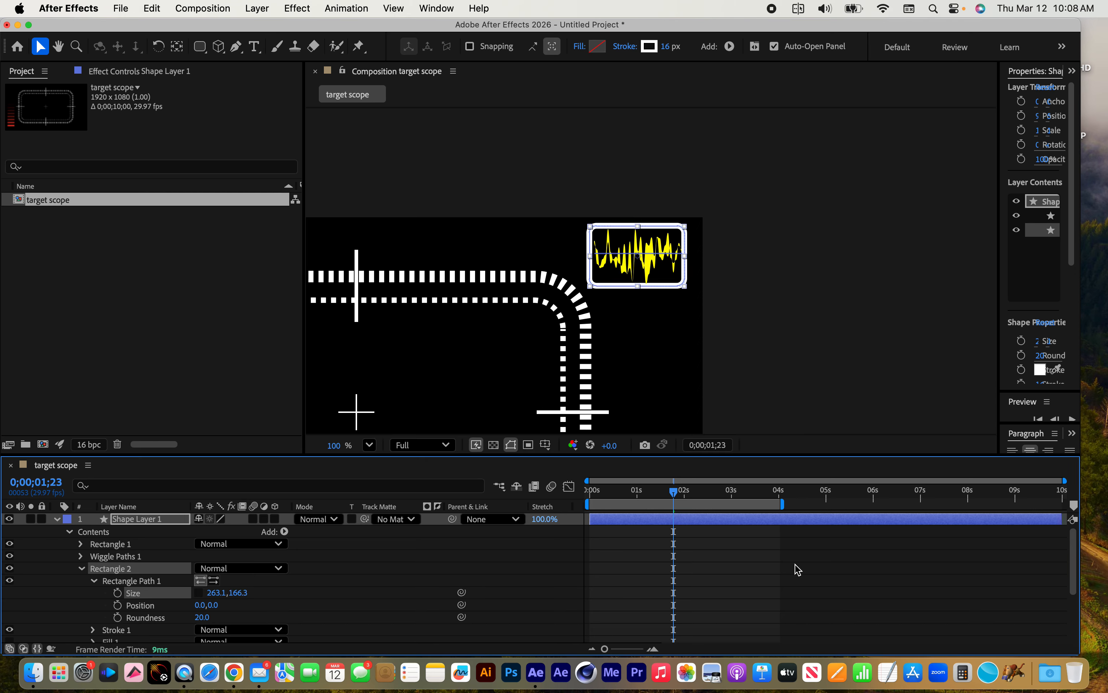
# Preview the framed yellow waveform from the first frame, then stop playback
pyautogui.moveTo(675, 493); pyautogui.dragTo(591, 491)
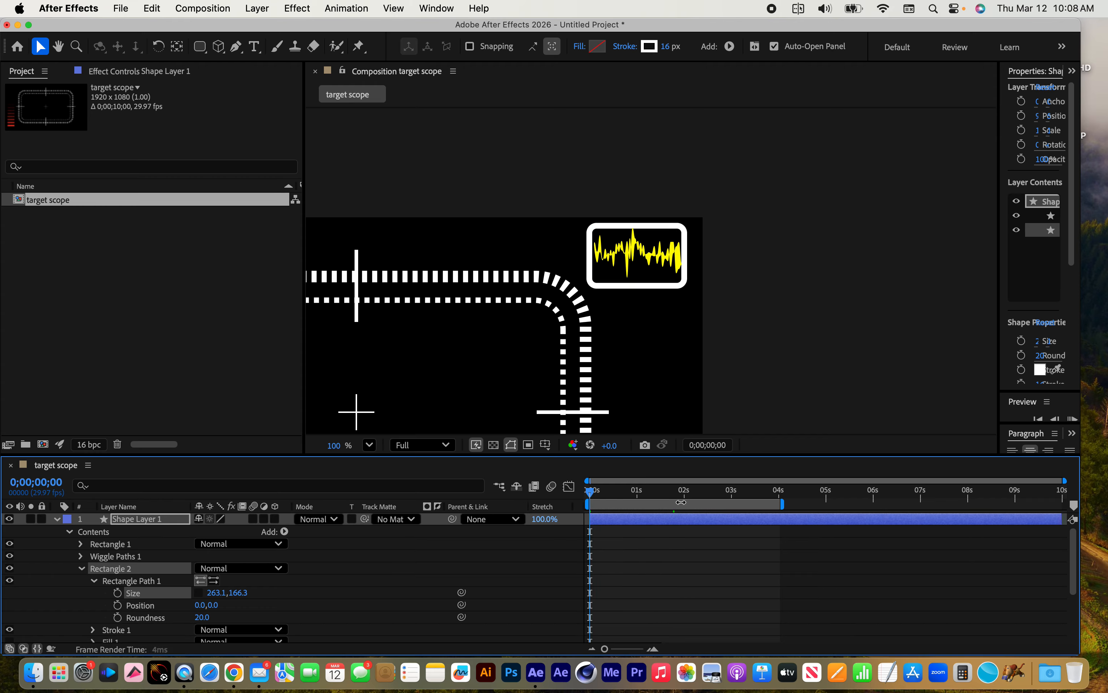
pyautogui.press('space')
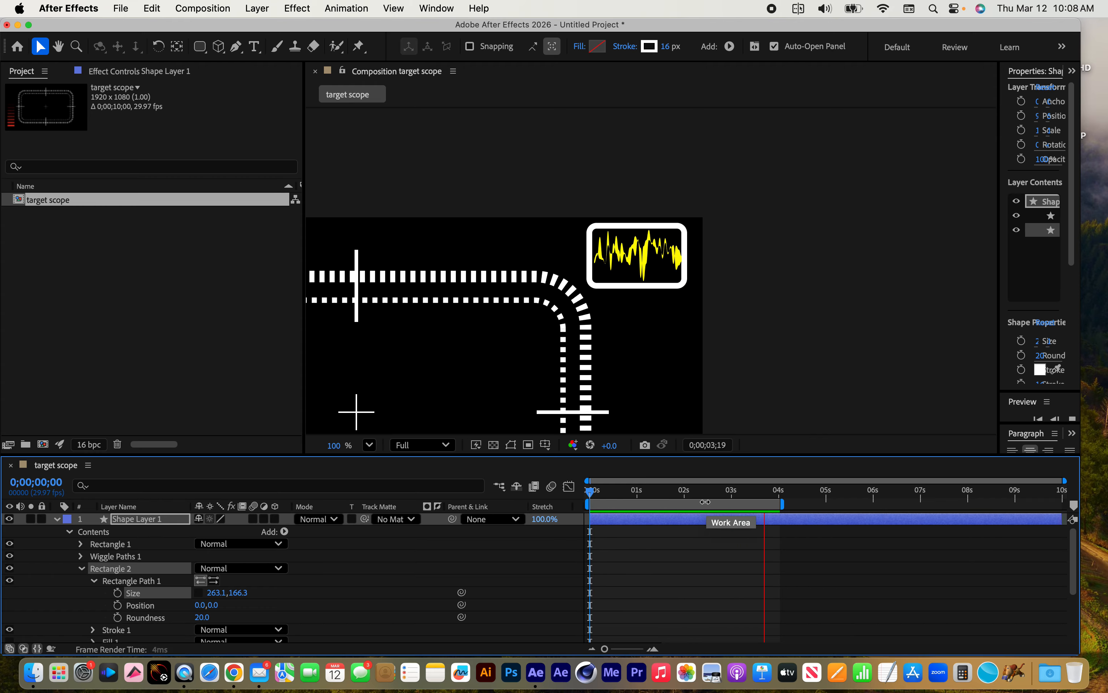
pyautogui.press('space')
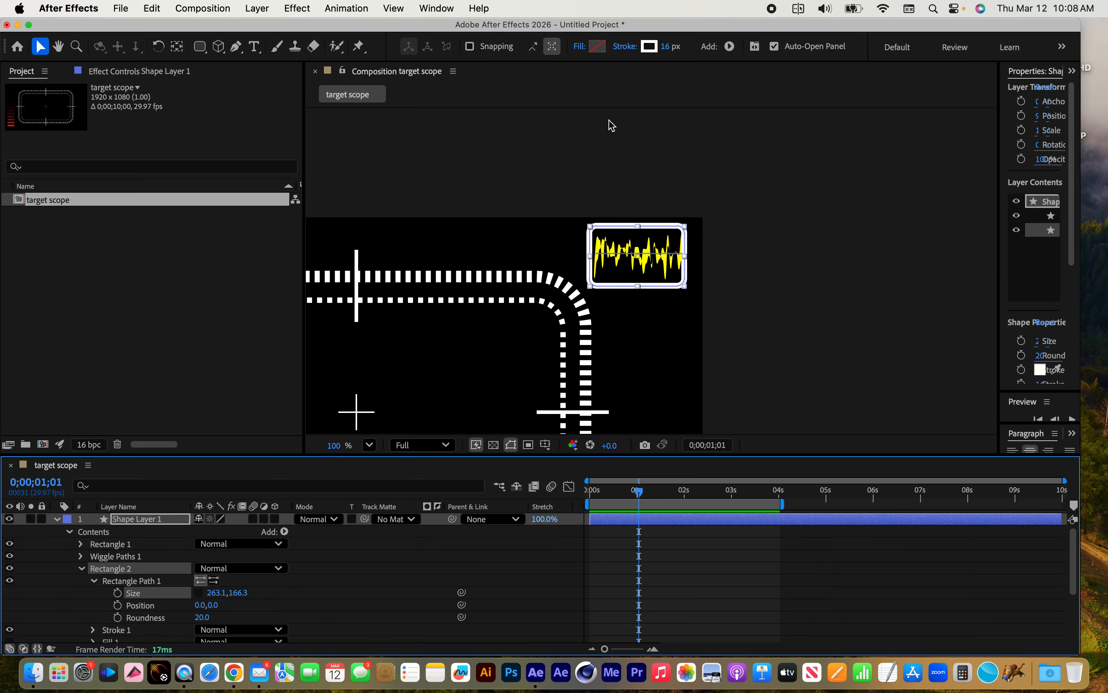
# Deselect the waveform layer and preview the whole target scope composition from the first frame at 50% magnification, then stop playback
pyautogui.press(',')
pyautogui.press(',')
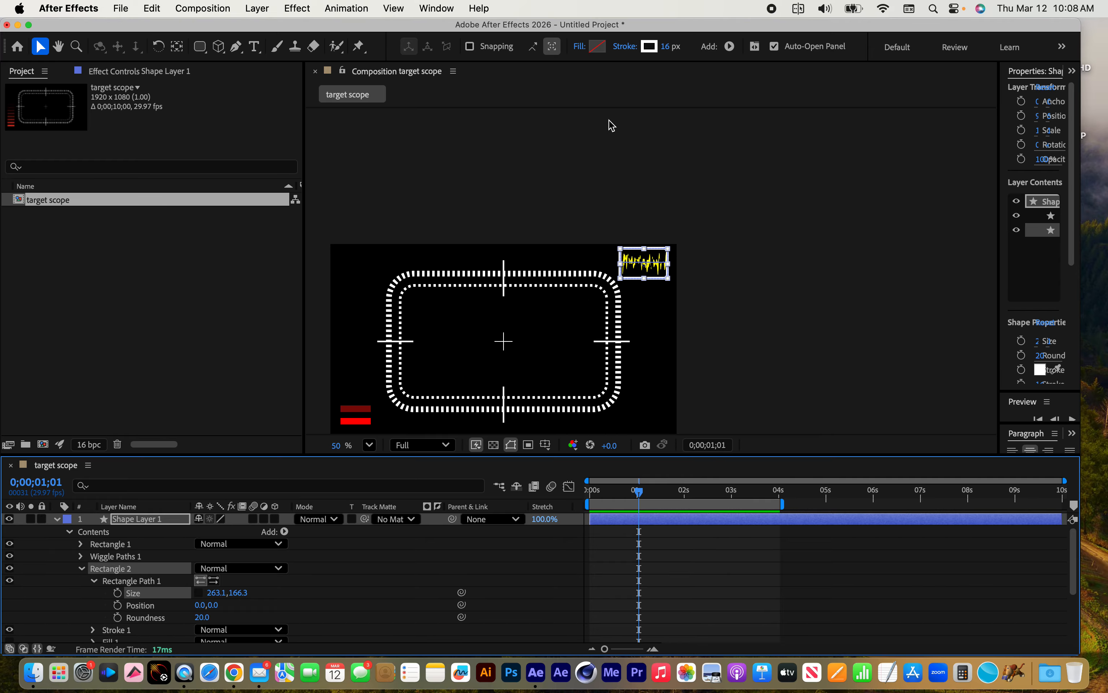
pyautogui.moveTo(569, 358); pyautogui.dragTo(622, 264)
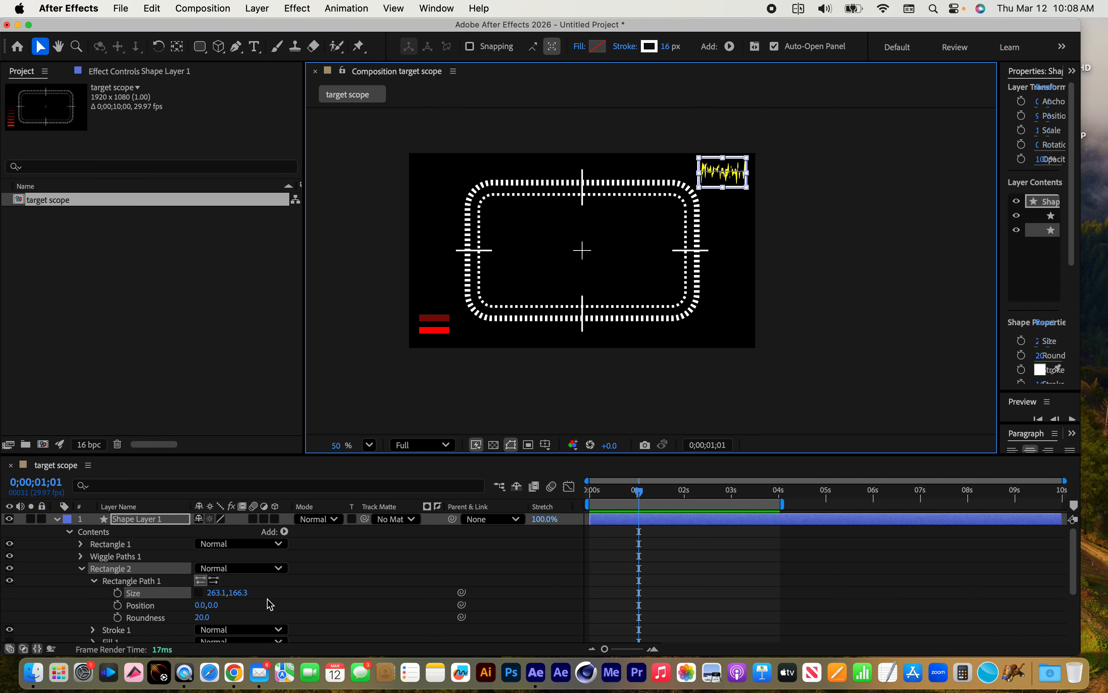
pyautogui.click(61, 555)
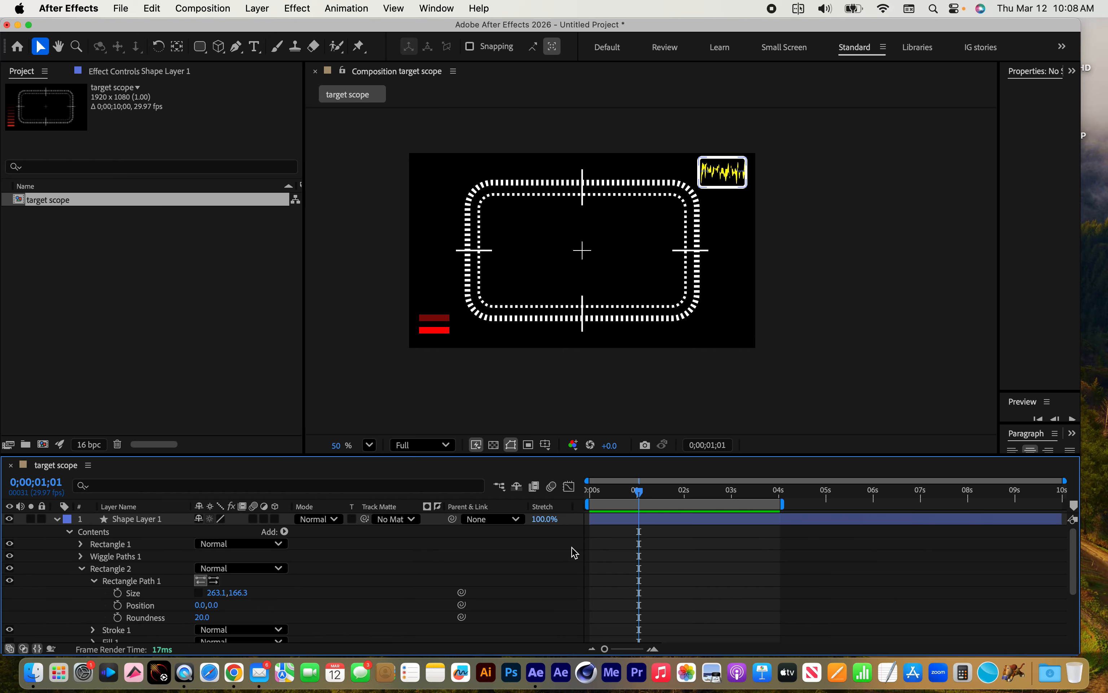
pyautogui.moveTo(636, 490); pyautogui.dragTo(558, 491)
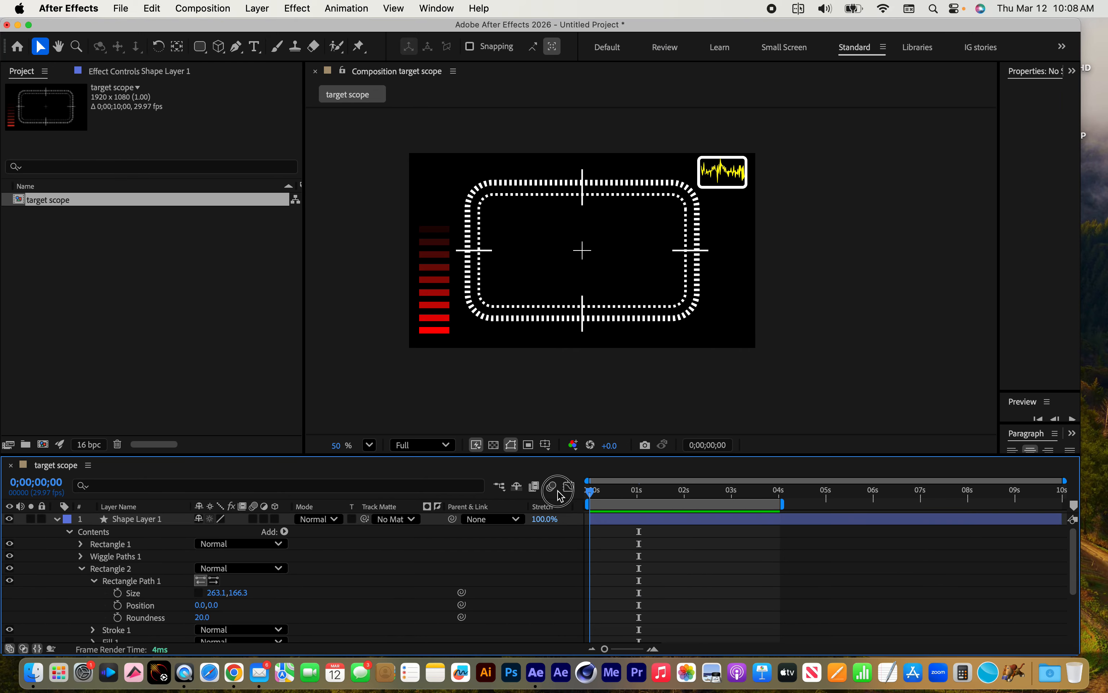
pyautogui.press('space')
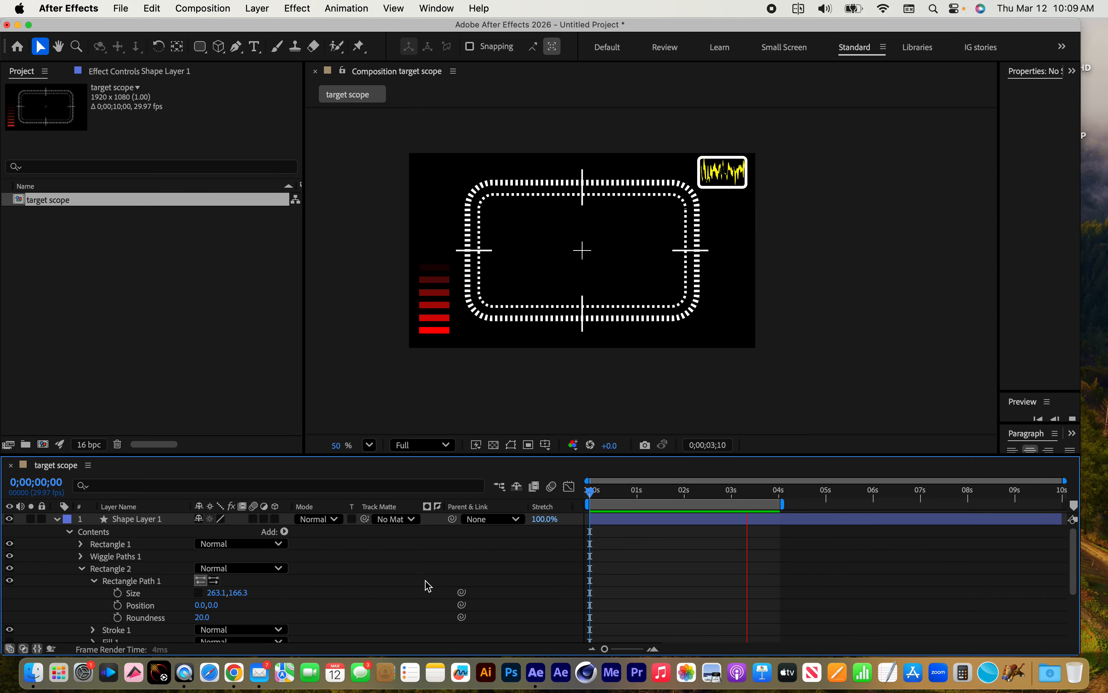
pyautogui.press('space')
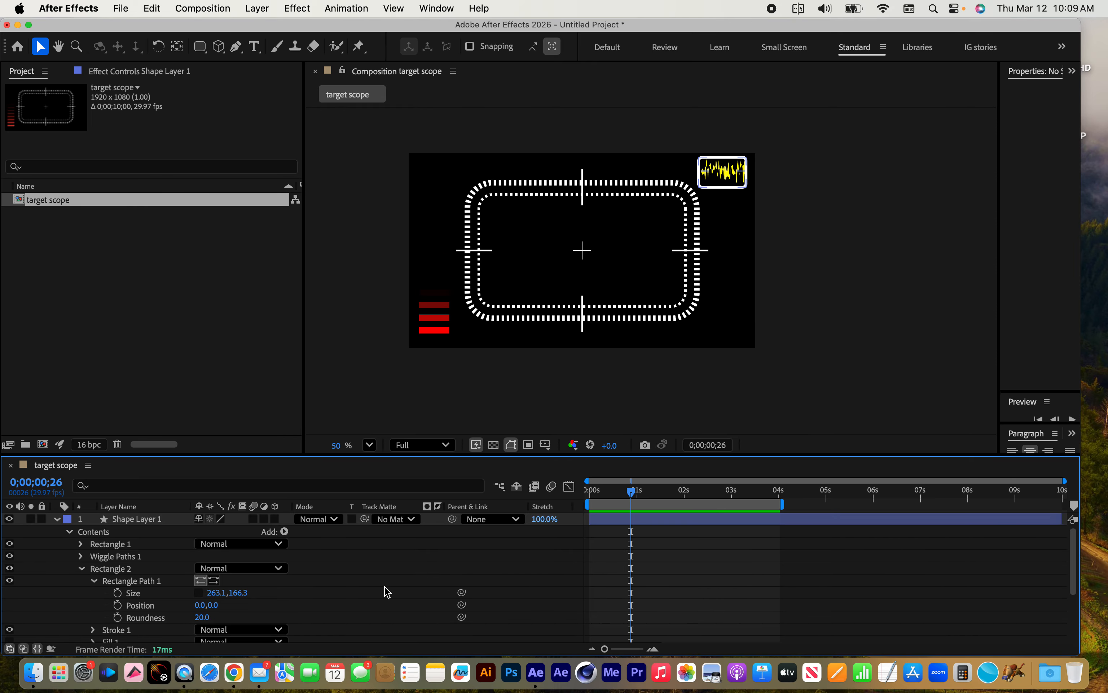
pyautogui.click(285, 532)
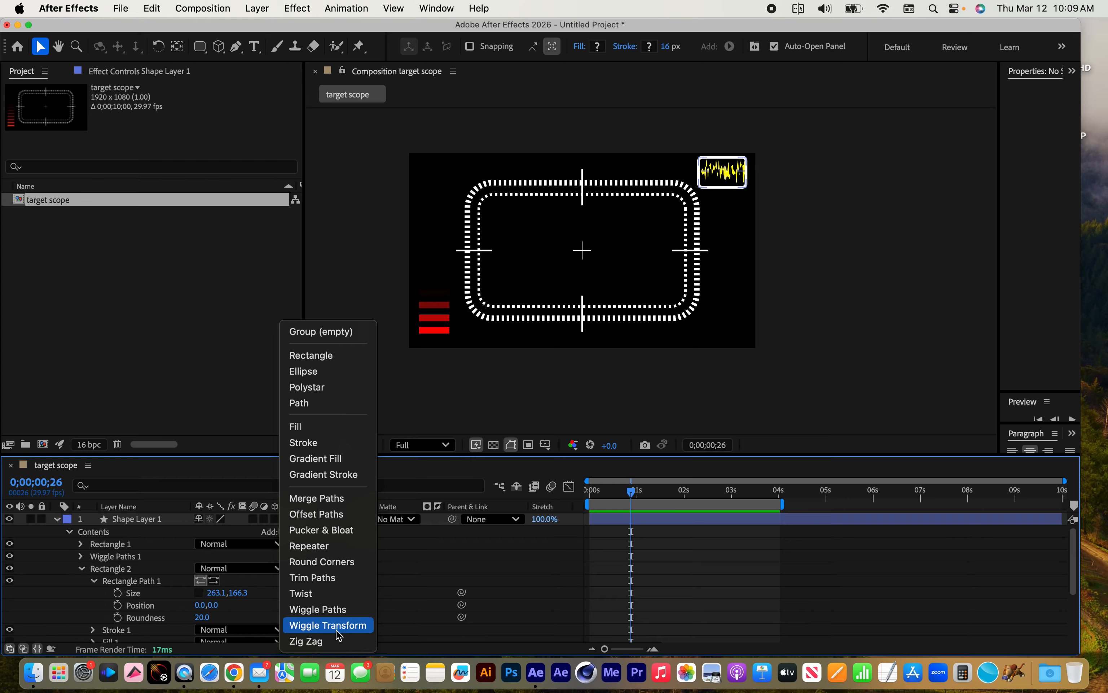
pyautogui.click(398, 572)
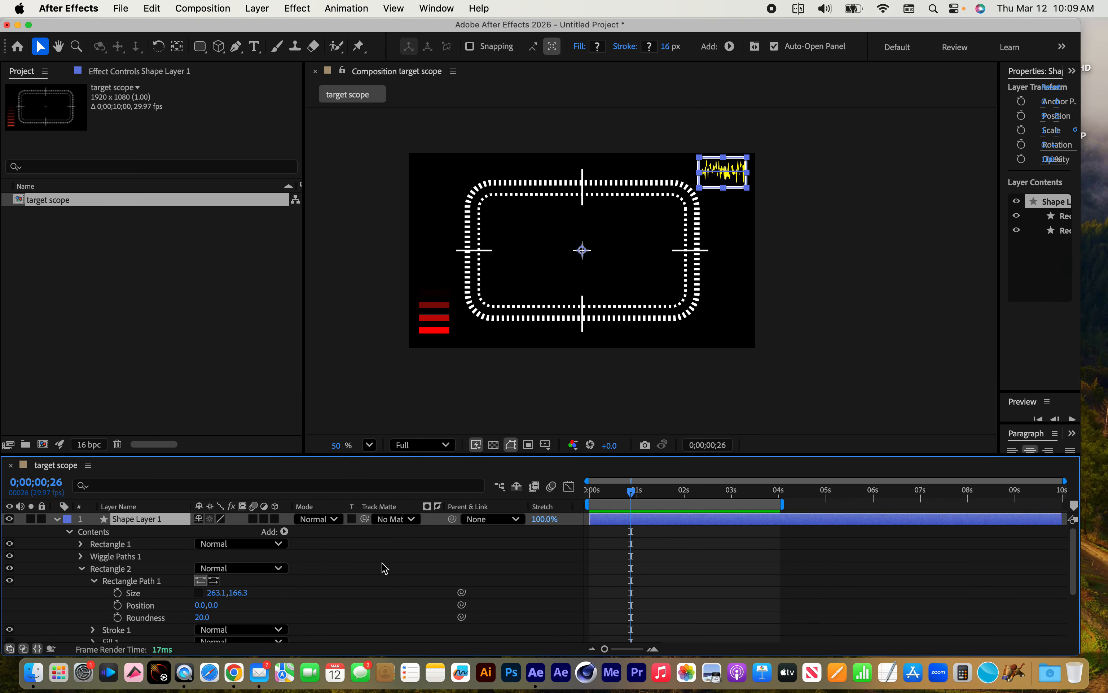
# Preview the target scope animation with the current time at 0;00;02;16
pyautogui.moveTo(632, 494); pyautogui.dragTo(711, 492)
pyautogui.press('space')
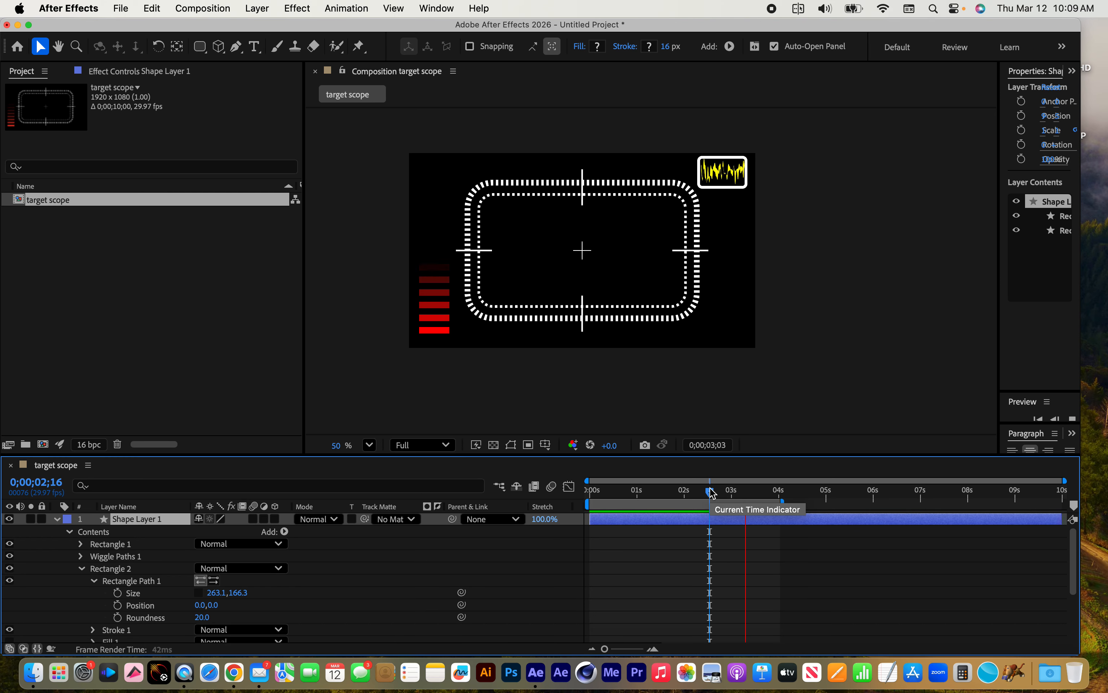